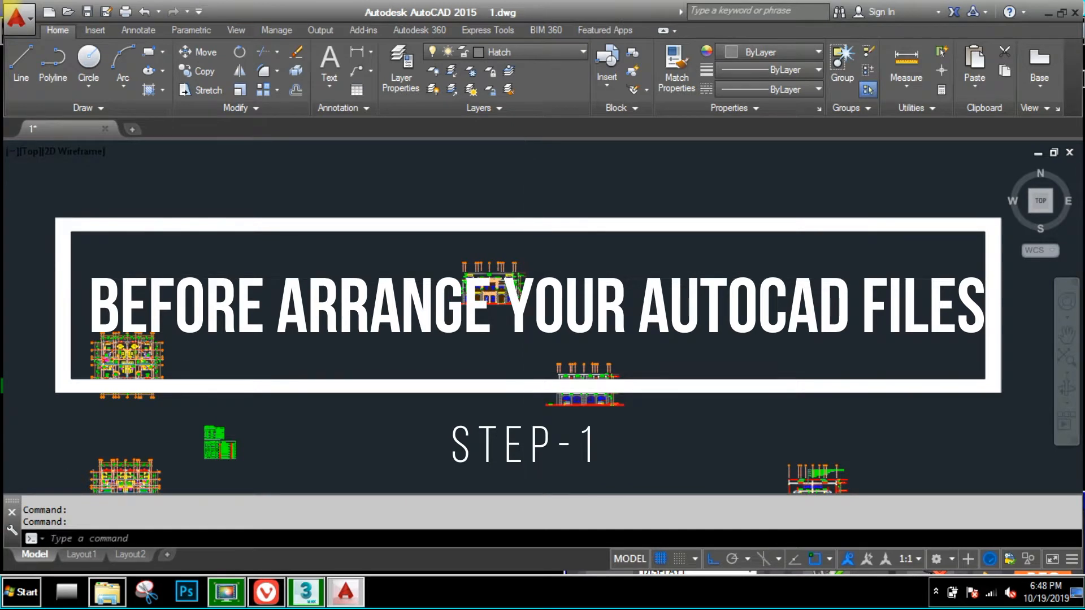
- Copy the complete upper front elevation, including its grid bubbles and dimensions, from the drawing
scroll(528, 279, "up", 2)
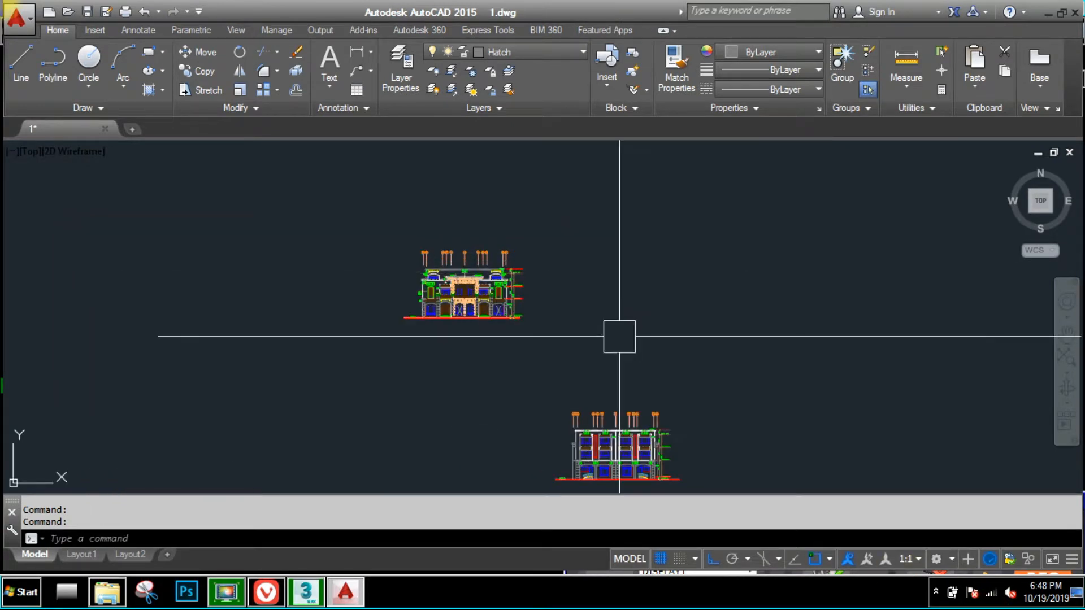
scroll(529, 266, "up", 2)
left_click(612, 184)
left_click(241, 391)
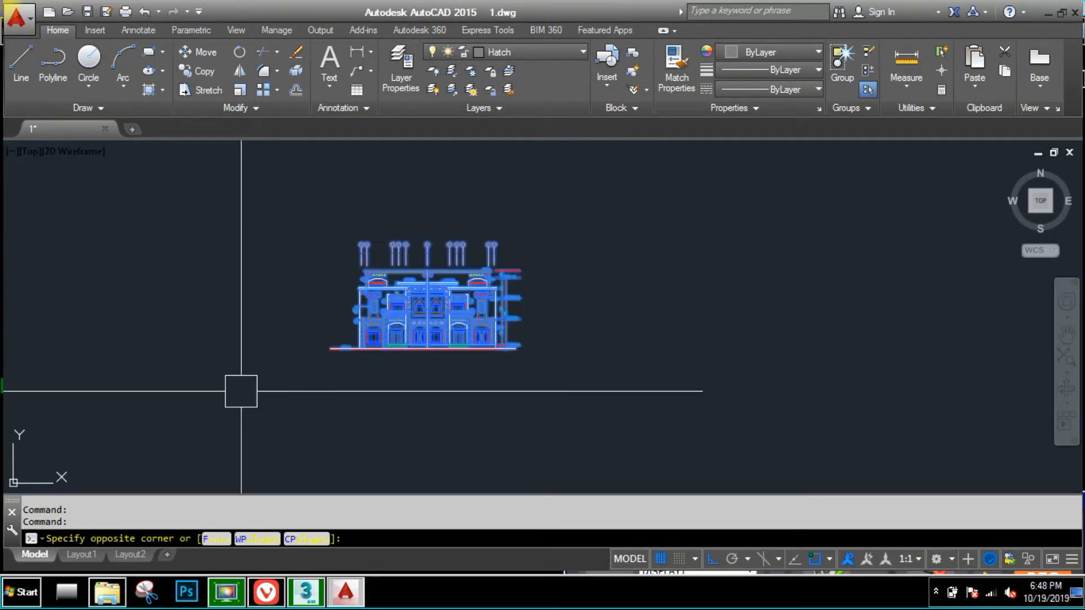
middle_click_drag(387, 322, 505, 404)
key("ctrl+c")
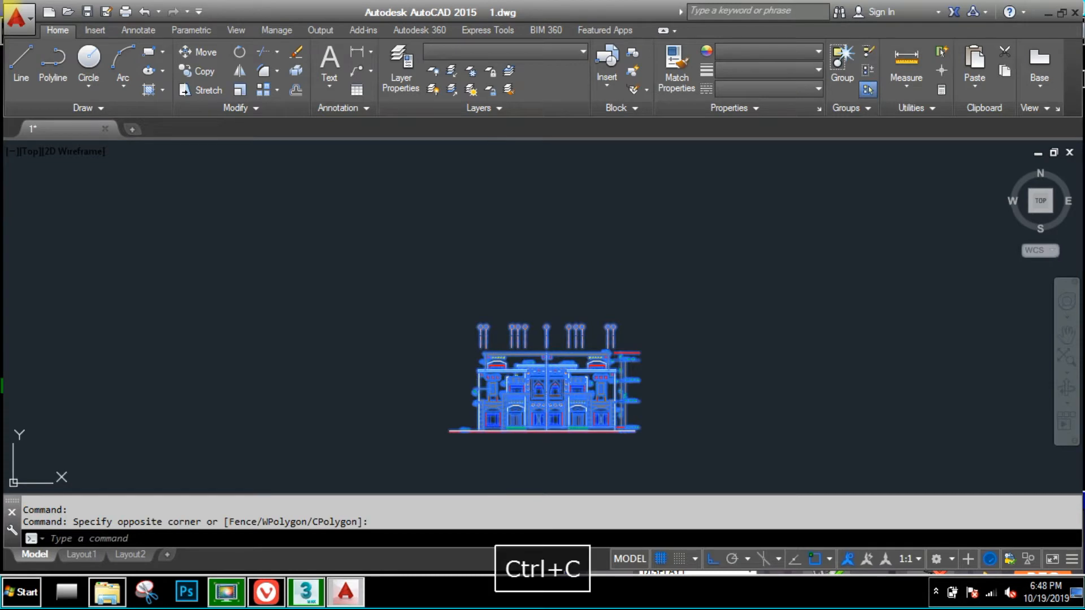
- Start a new blank drawing and paste the copied elevation near the origin, accepting the default block attributes
left_click(132, 129)
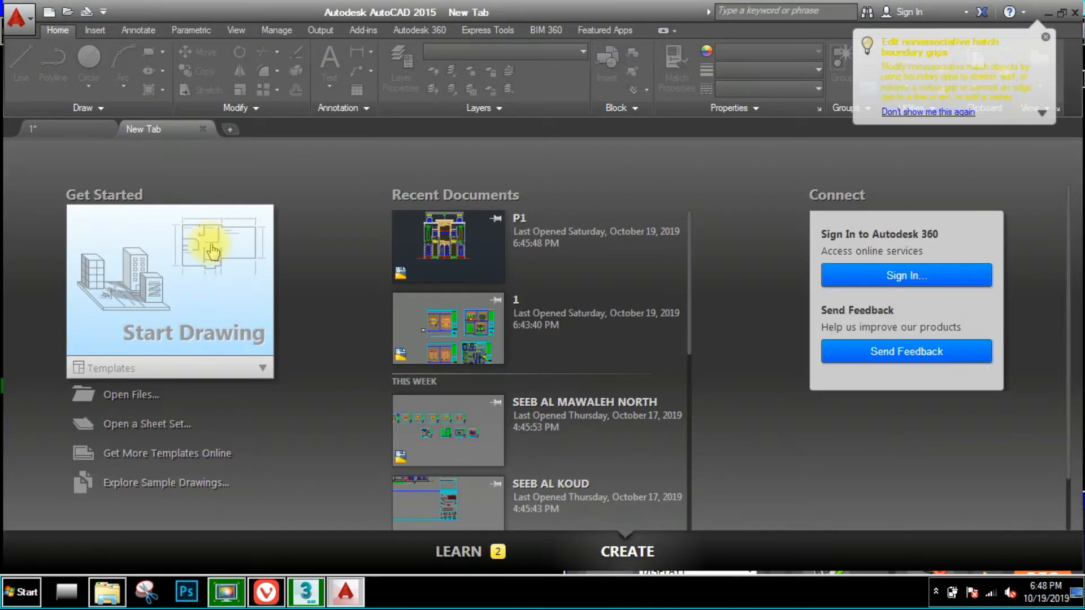
left_click(230, 298)
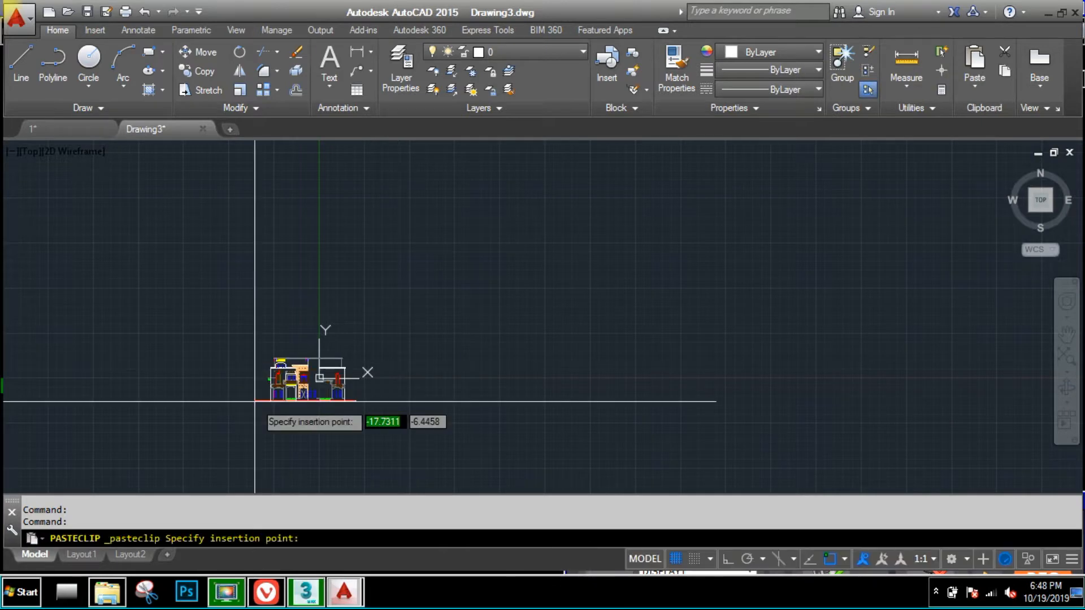
left_click(300, 397)
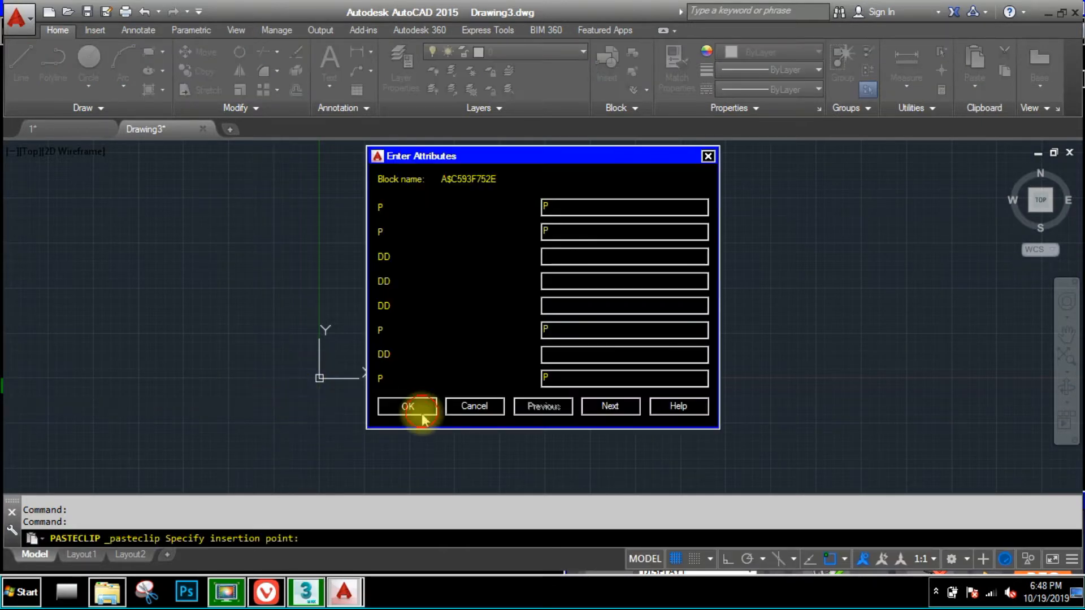
left_click(421, 413)
scroll(316, 385, "up", 4)
left_click(523, 264)
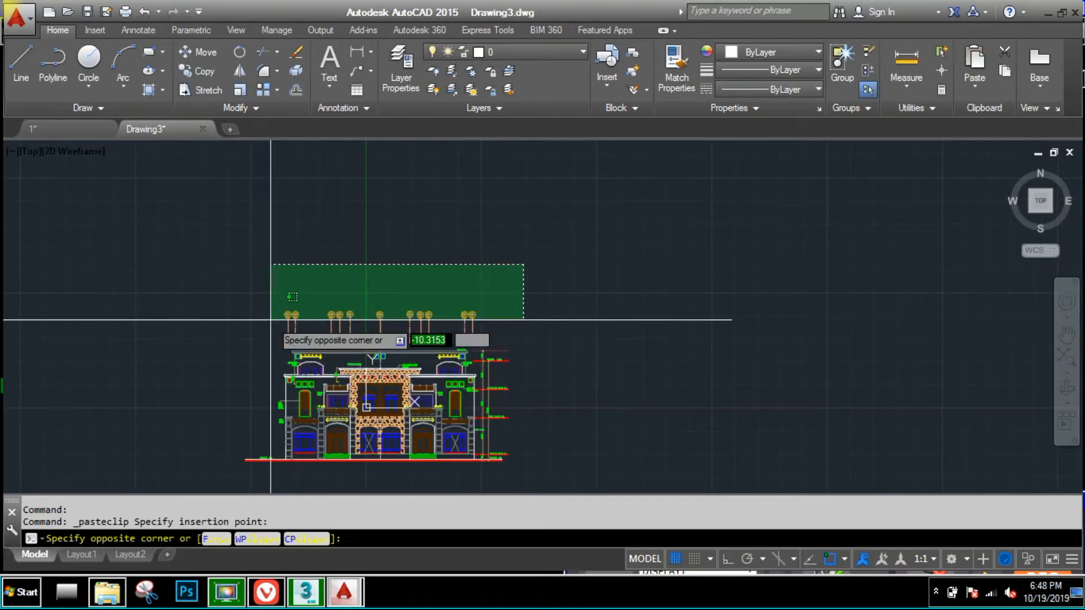
left_click(243, 334)
right_click(225, 371)
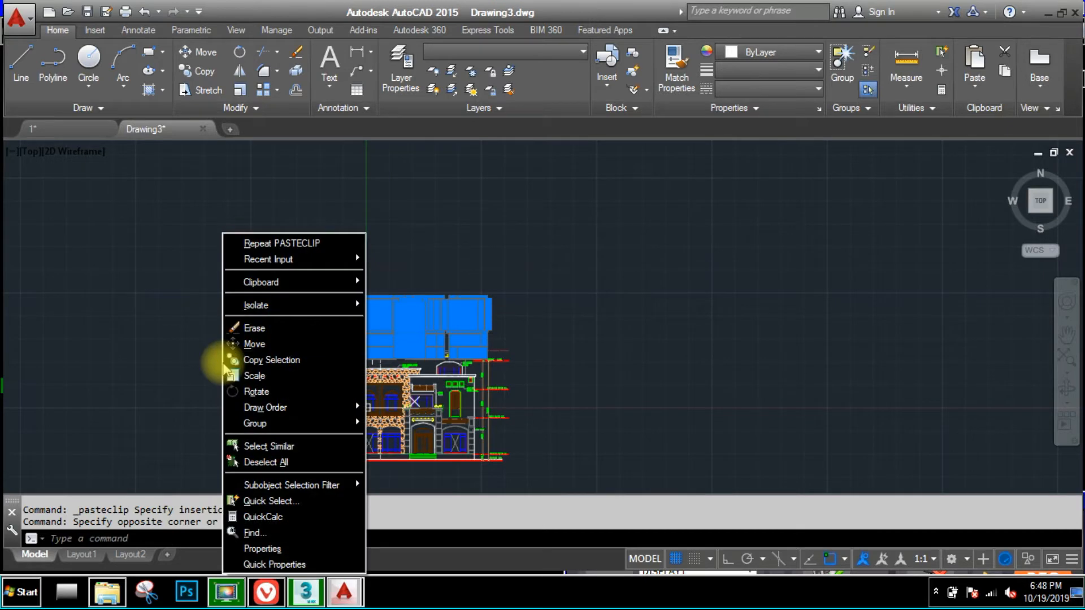
left_click(261, 447)
scroll(266, 416, "down", 2)
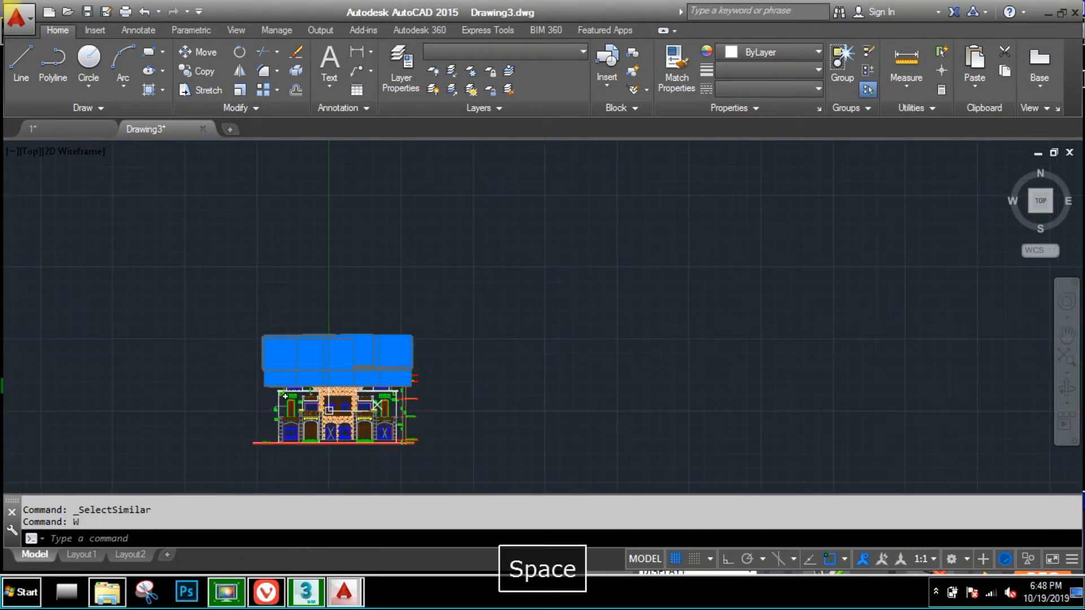
key("Escape")
- Erase the row of grid bubbles and their axis lines above the elevation
scroll(400, 343, "up", 2)
left_click(479, 288)
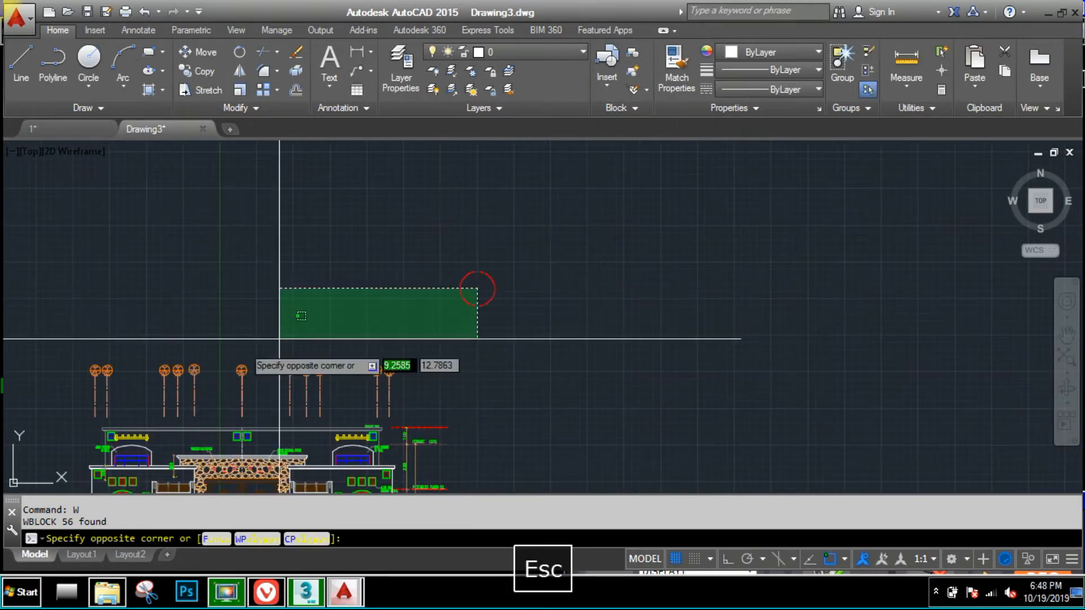
left_click(48, 395)
middle_click_drag(113, 386, 528, 290)
type("e")
key("space")
- Erase the "ARCH RECESS IN WALL" note with its leader and all similar annotations across the elevation
scroll(486, 362, "up", 6)
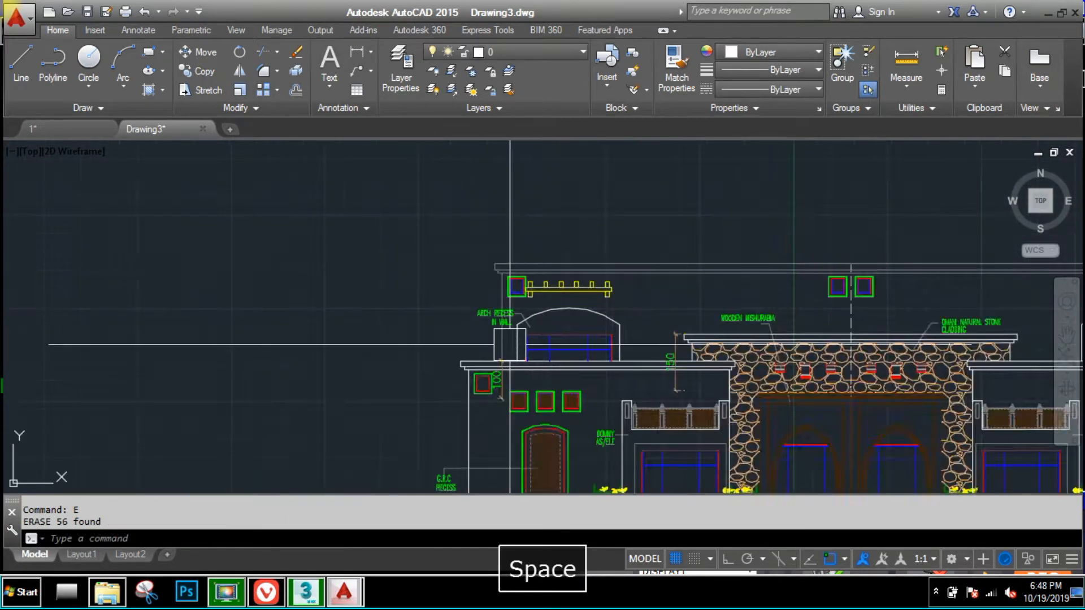
left_click(402, 282)
left_click(703, 370)
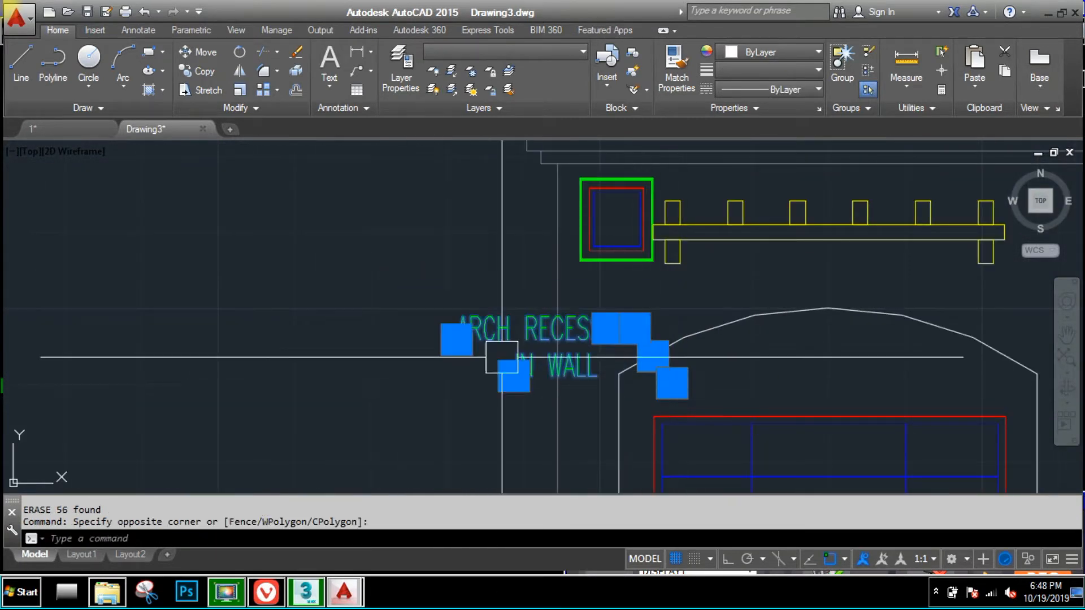
right_click(306, 234)
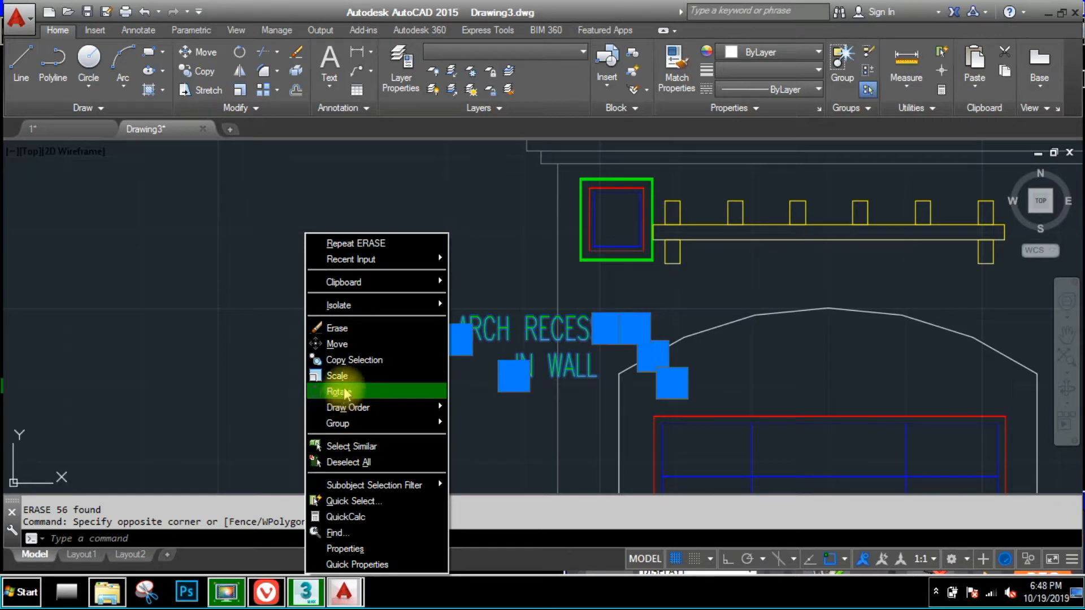
mouse_move(355, 410)
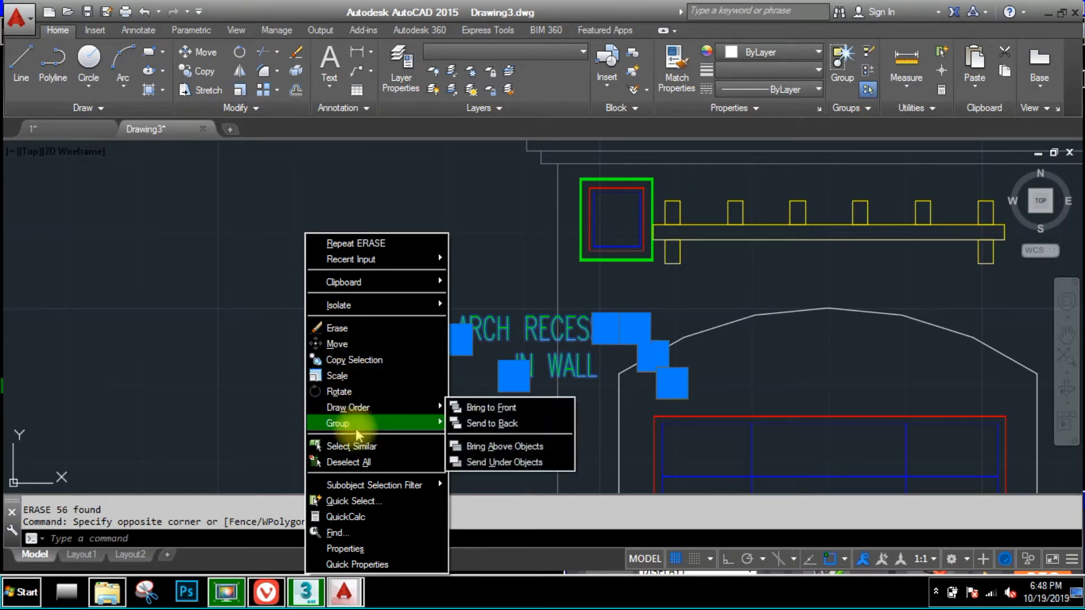
left_click(348, 446)
scroll(225, 412, "down", 2)
type("e")
key("space")
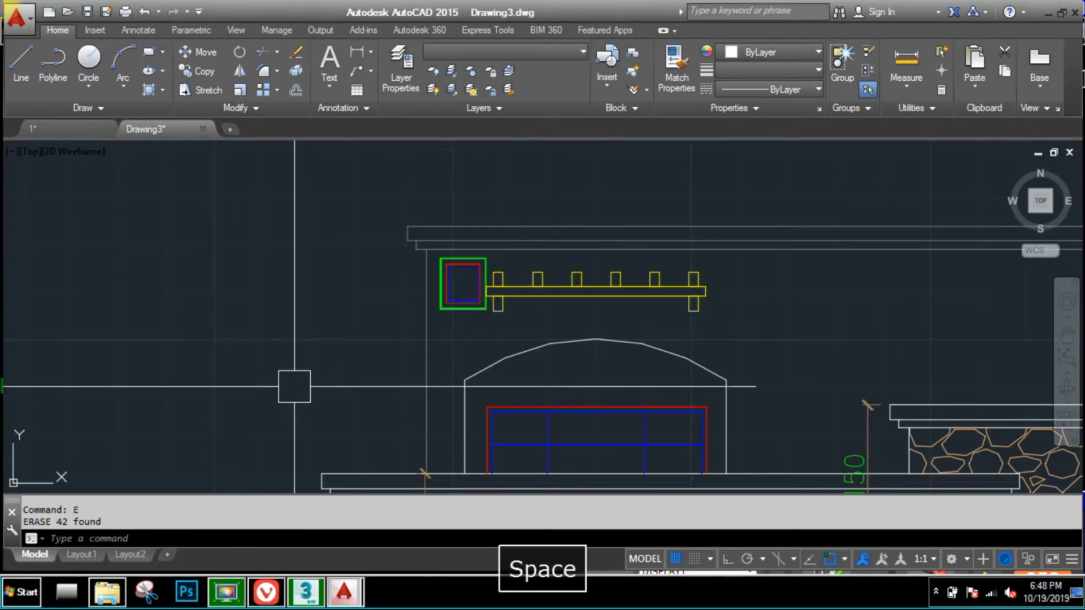
- Erase the vertical dimension beside the stone cladding's upper corner together with all similar dimensions on the facade
scroll(445, 411, "down", 3)
scroll(565, 433, "up", 3)
left_click(496, 371)
right_click(428, 329)
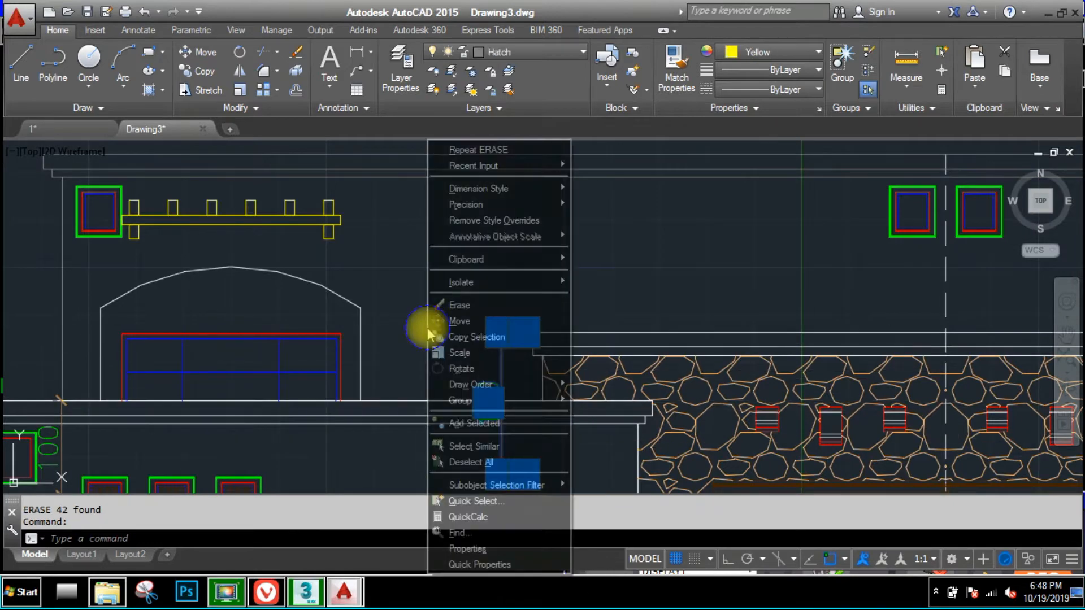
left_click(481, 447)
scroll(412, 310, "down", 4)
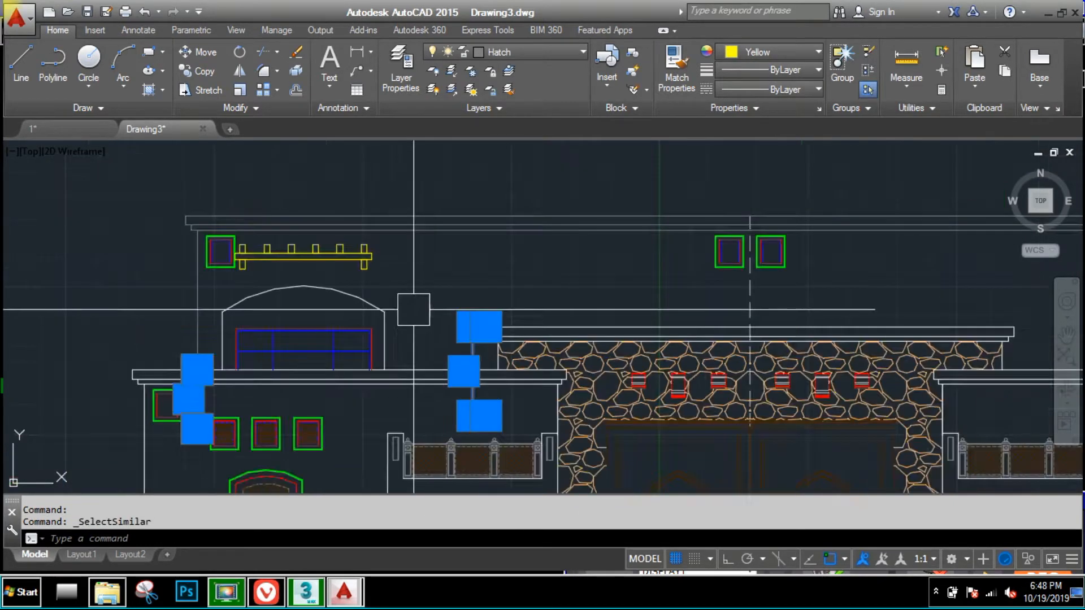
type("e")
key("space")
- Erase the flowers and hanging plants on the balcony pillar together with all similar planting
scroll(603, 320, "up", 3)
scroll(509, 291, "up", 5)
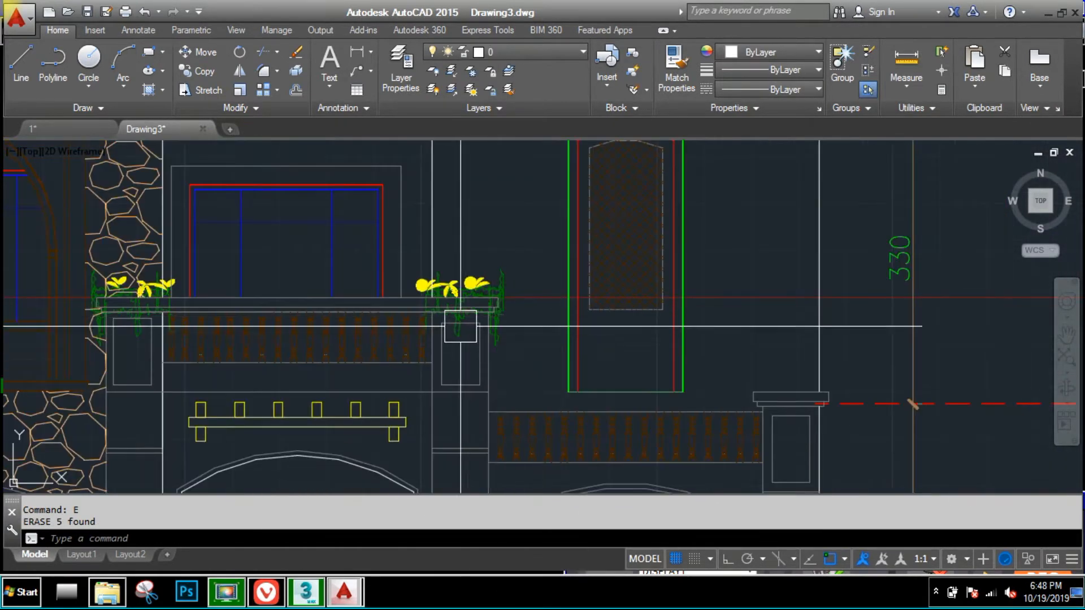
left_click(310, 235)
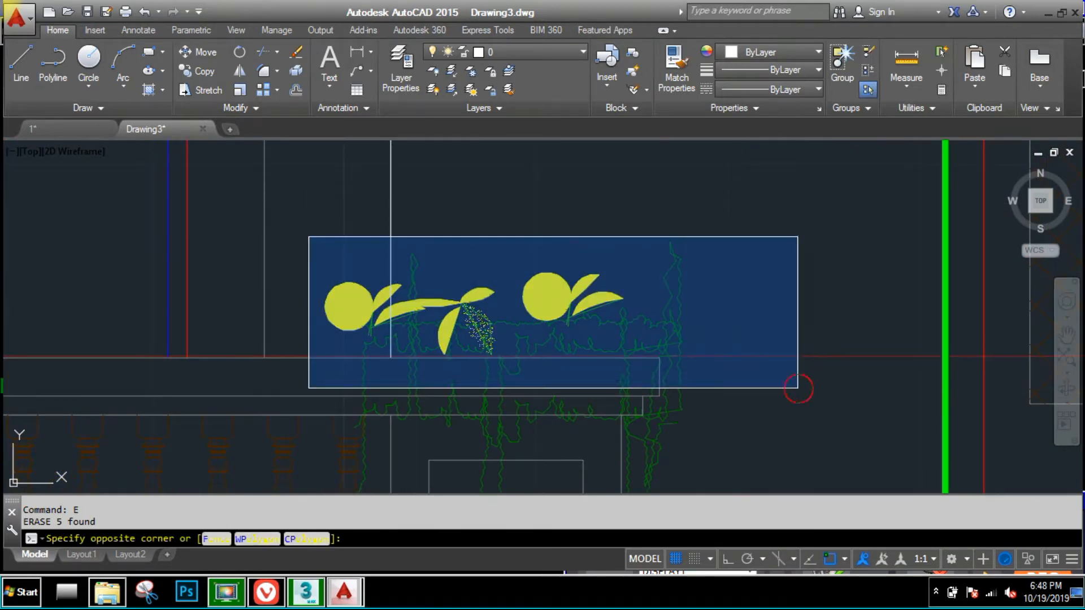
left_click(800, 388)
right_click(721, 255)
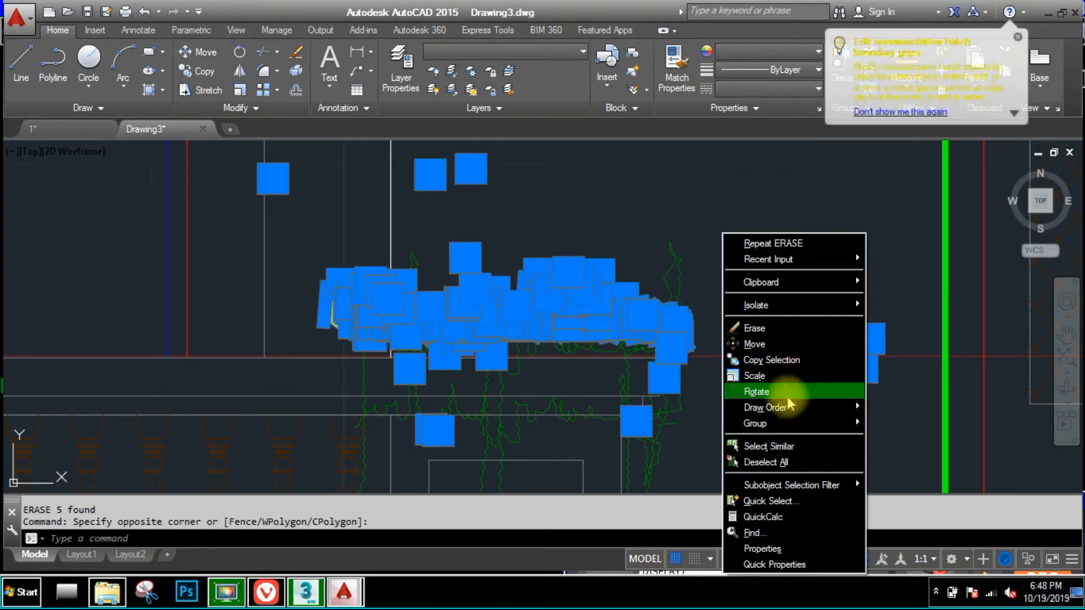
left_click(775, 445)
scroll(624, 324, "down", 5)
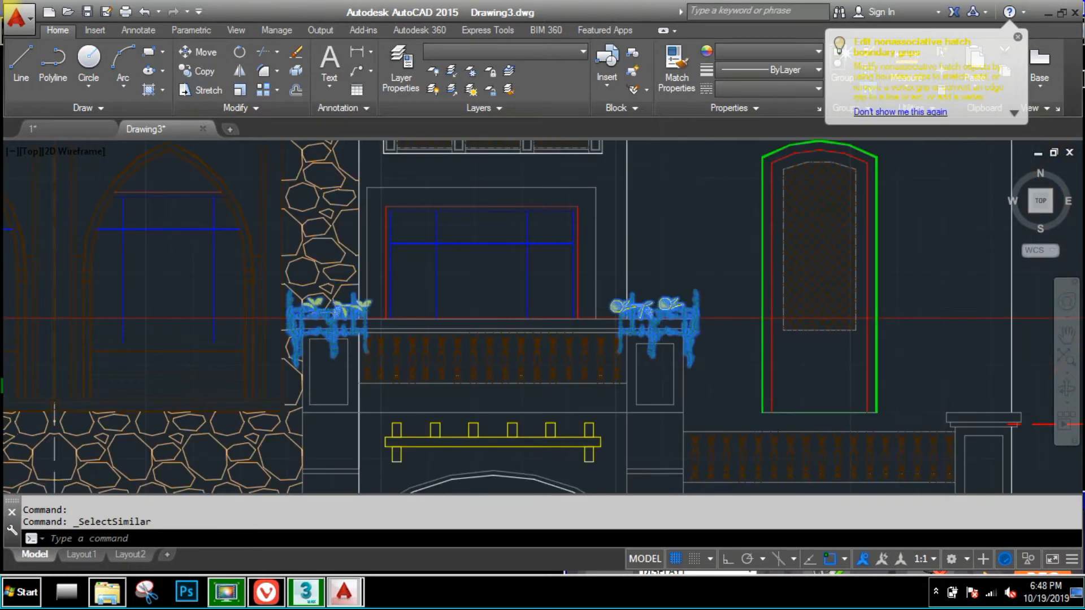
type("e")
key("space")
- Erase the height dimensions and dashed level lines to the right of the building
scroll(624, 325, "down", 2)
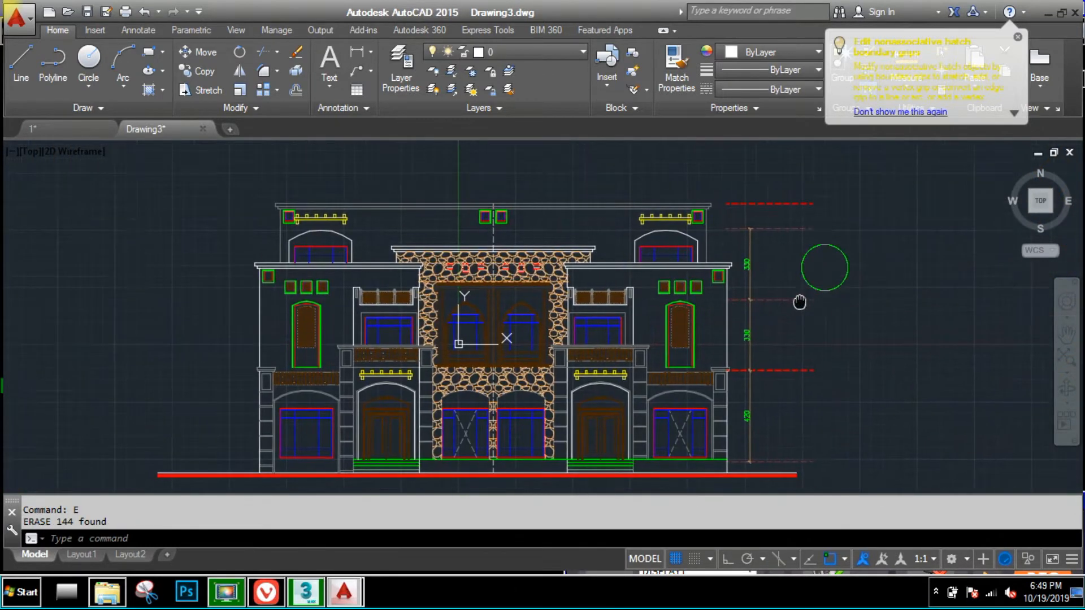
left_click(898, 182)
left_click(735, 477)
key("space")
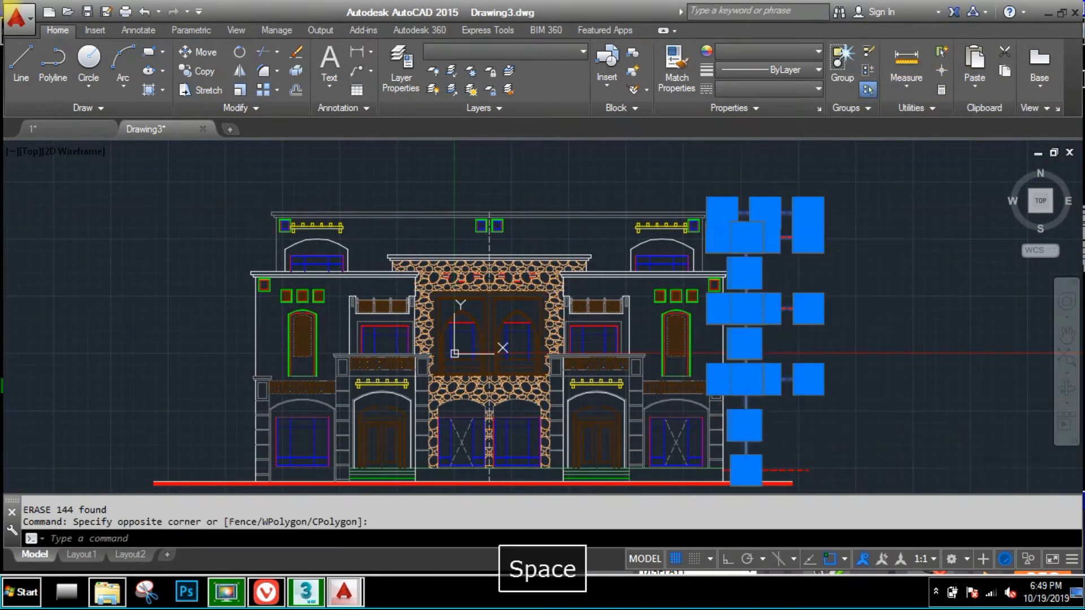
- Erase the leftover dashed level line and dimension tick just above the ground line at the building's right
scroll(761, 458, "up", 5)
middle_click_drag(761, 458, 753, 311)
scroll(714, 351, "up", 1)
left_click(756, 260)
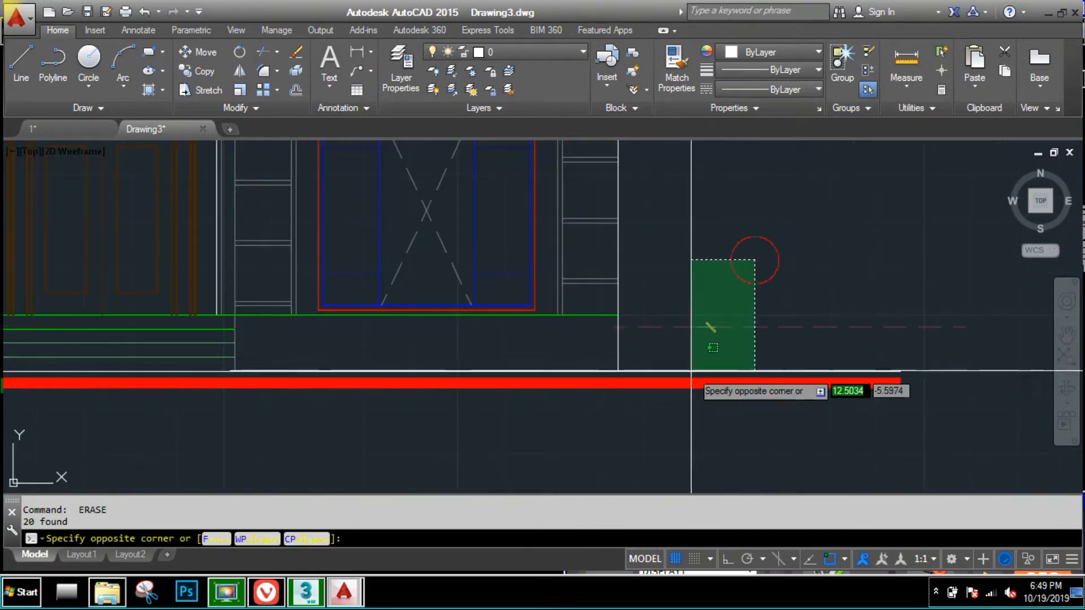
left_click(691, 371)
key("space")
- Save the cleaned elevation as E1 in the AUTOCAD FILES folder and close that drawing
scroll(690, 334, "down", 2)
middle_click_drag(630, 319, 713, 278)
scroll(772, 364, "down", 3)
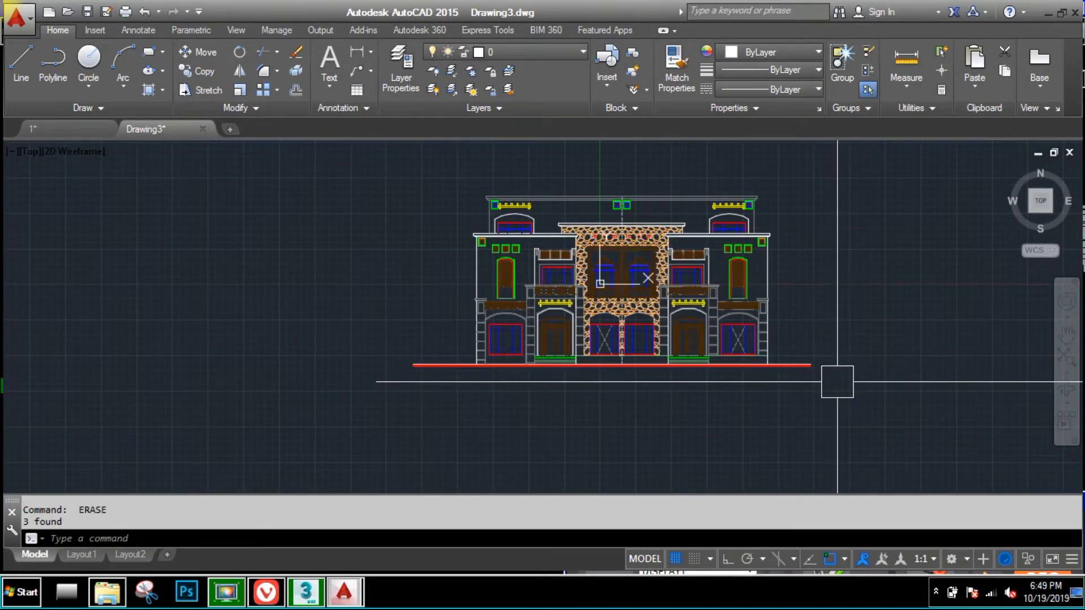
key("ctrl+s")
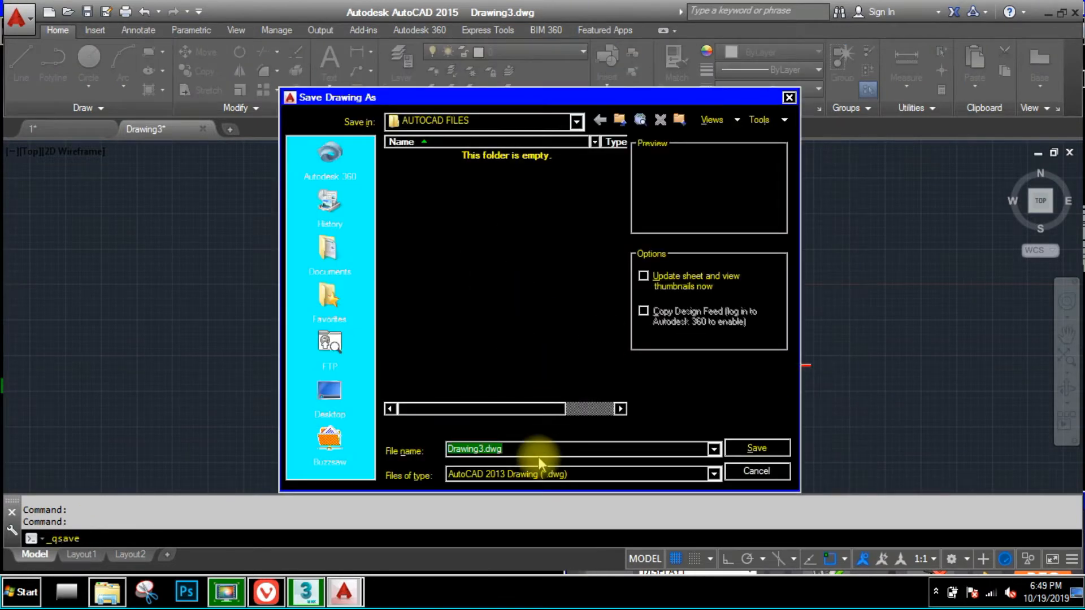
type("E1")
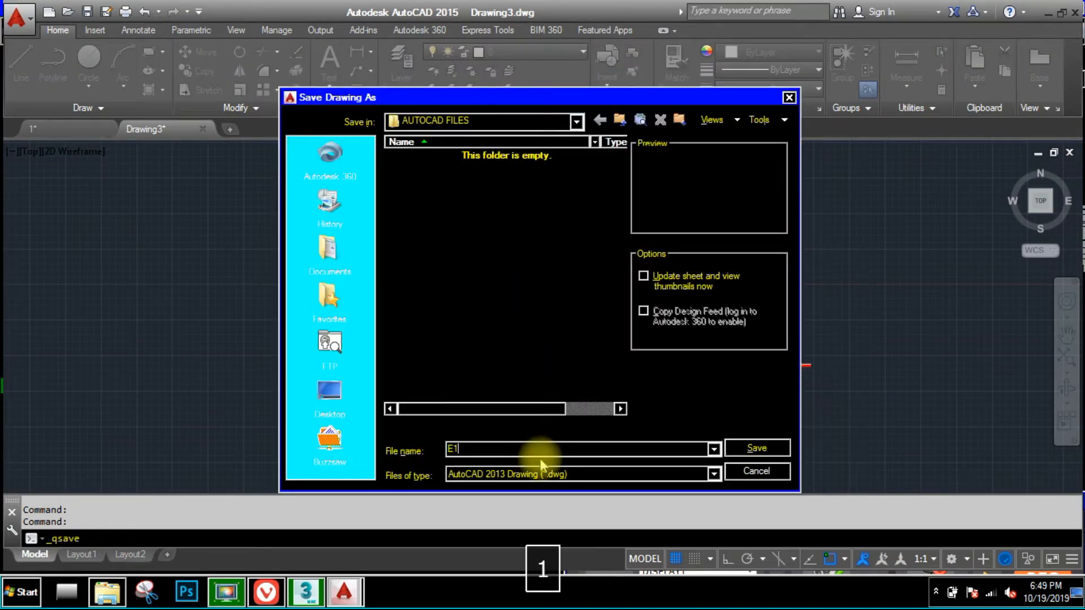
left_click(777, 450)
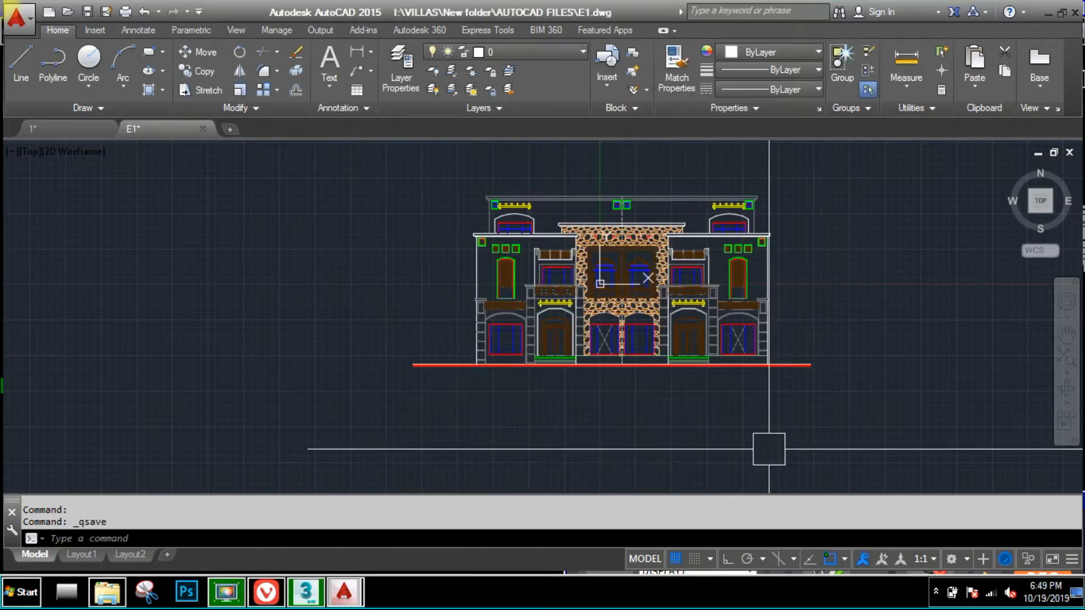
left_click(202, 129)
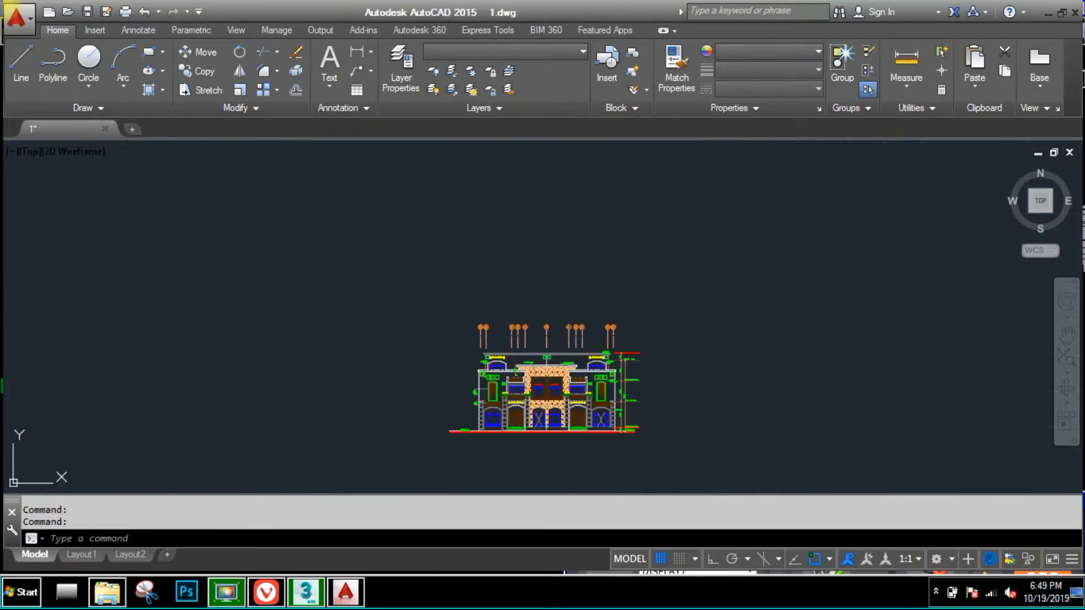
- Copy the upper floor plan, including its grid lines and dimensions, from the source drawing
scroll(385, 308, "down", 4)
scroll(375, 371, "up", 7)
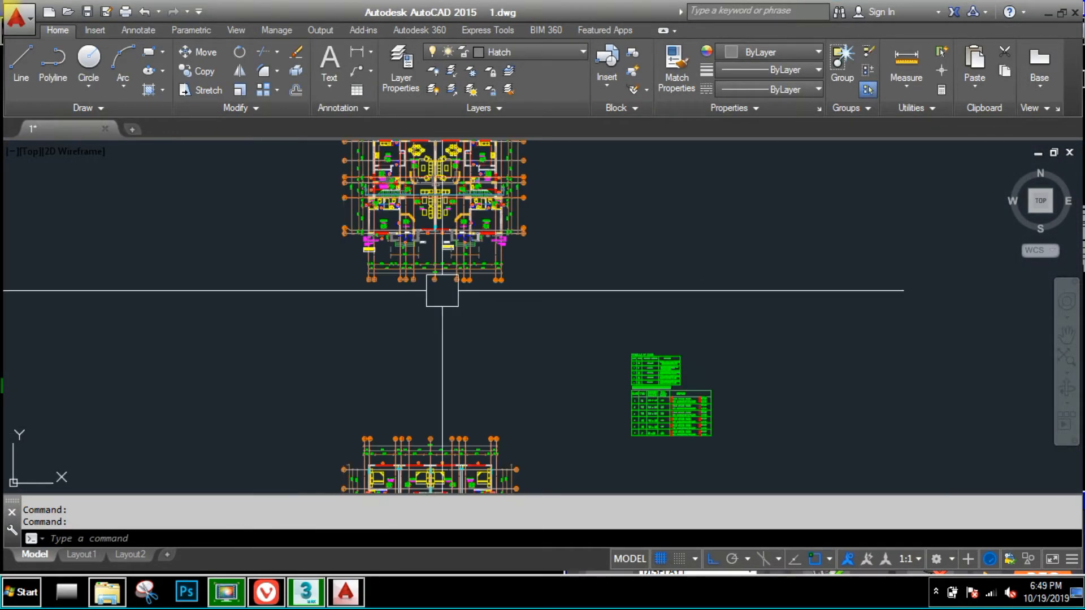
scroll(416, 371, "down", 4)
left_click(361, 376)
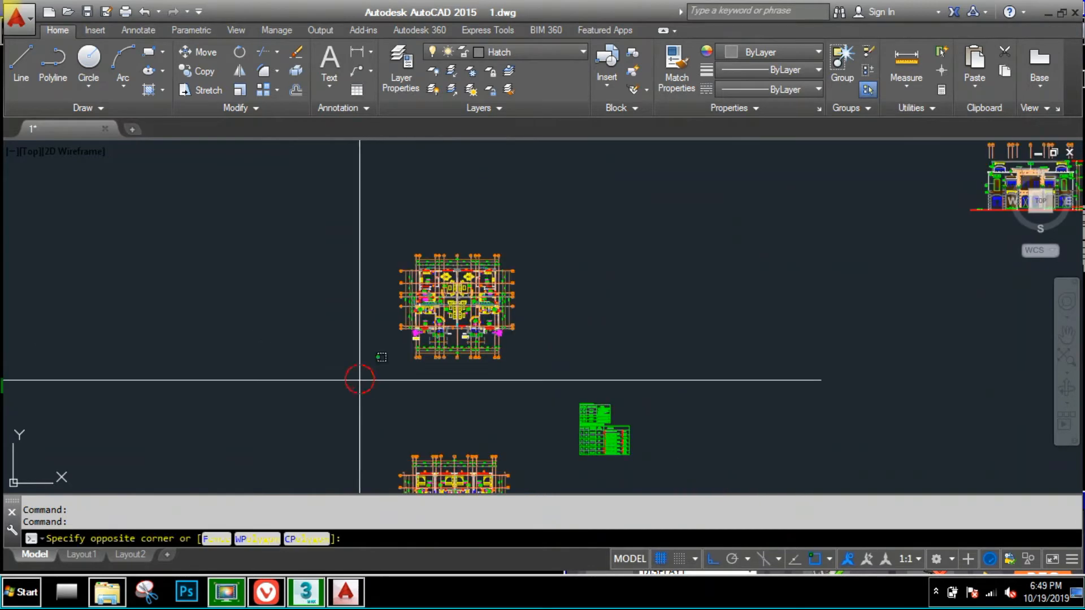
left_click(541, 220)
key("ctrl+c")
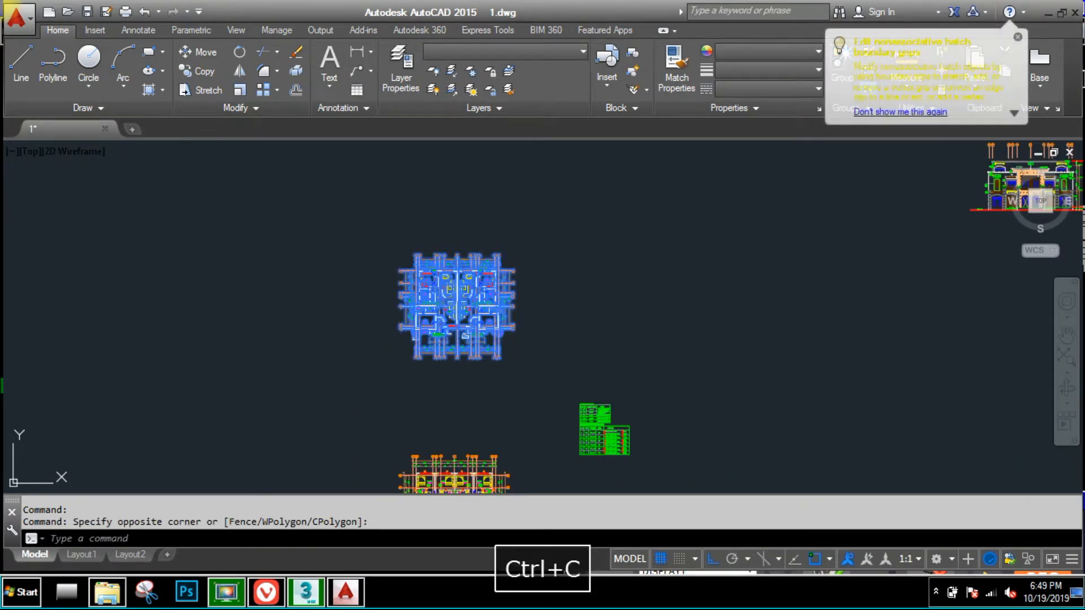
- Paste the copied floor plan into a new drawing, accepting the default block attributes
left_click(131, 129)
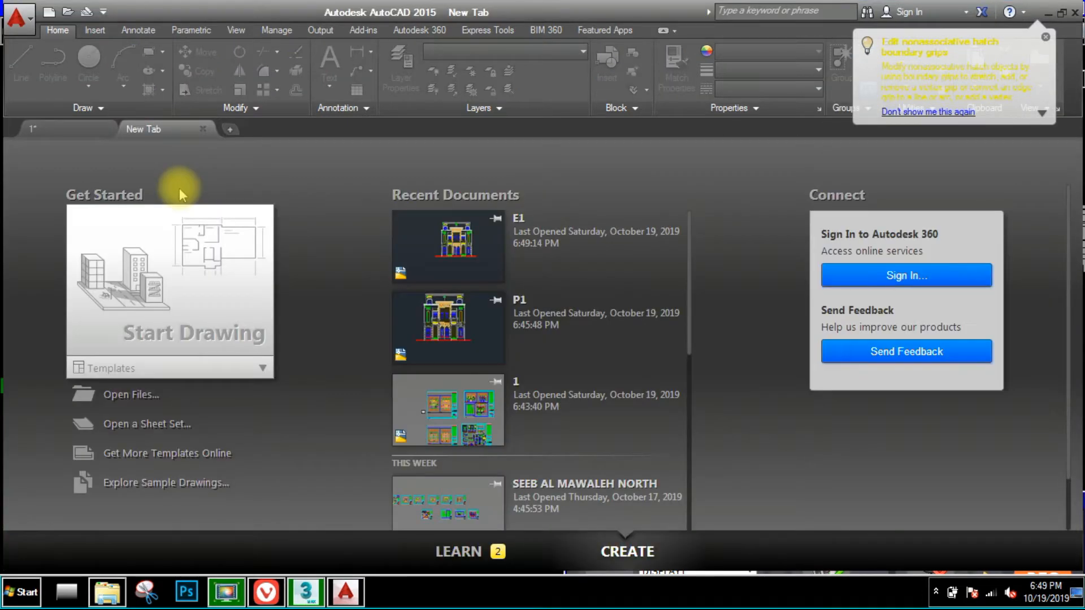
left_click(207, 260)
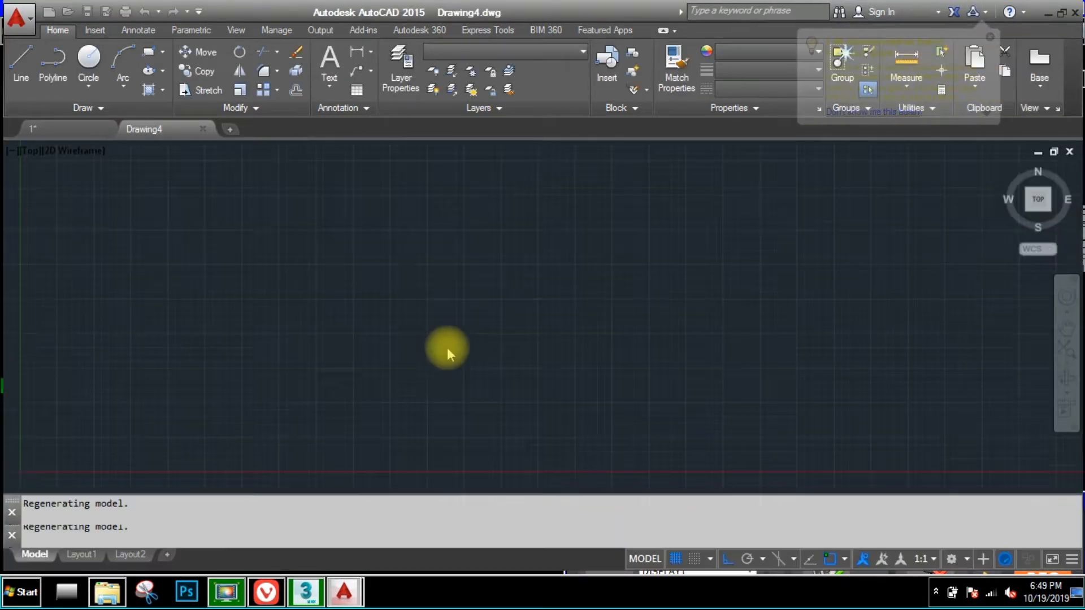
key("ctrl+v")
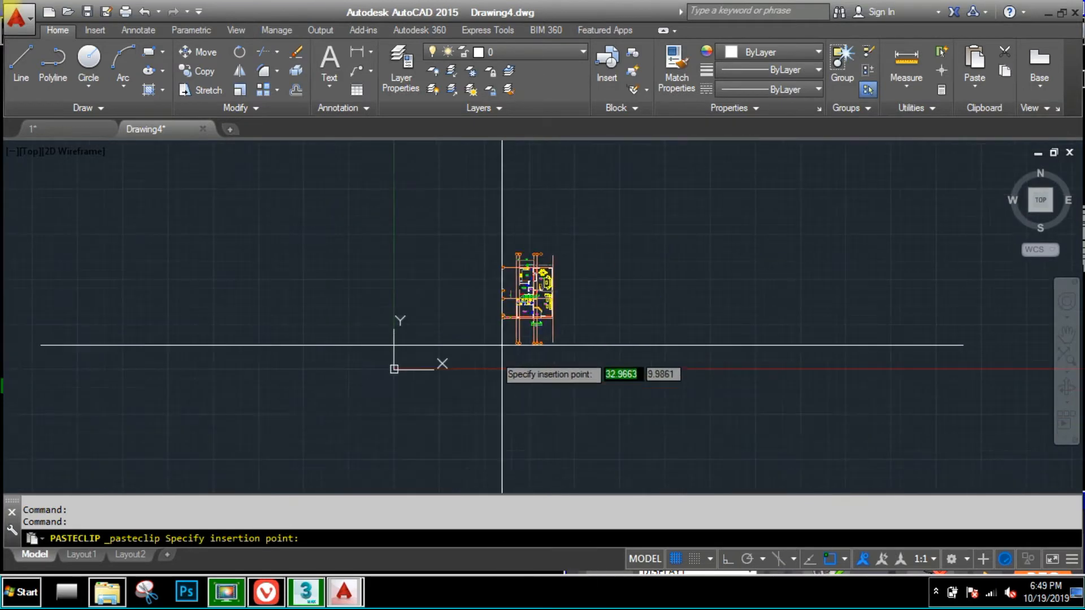
left_click(334, 398)
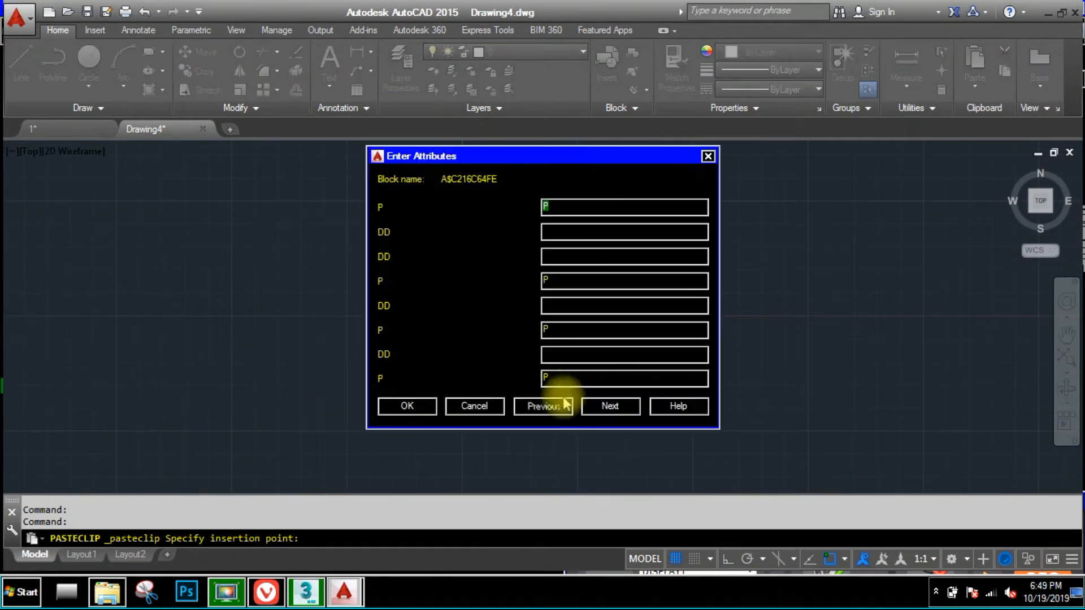
left_click(416, 412)
scroll(572, 399, "up", 3)
left_click(601, 354)
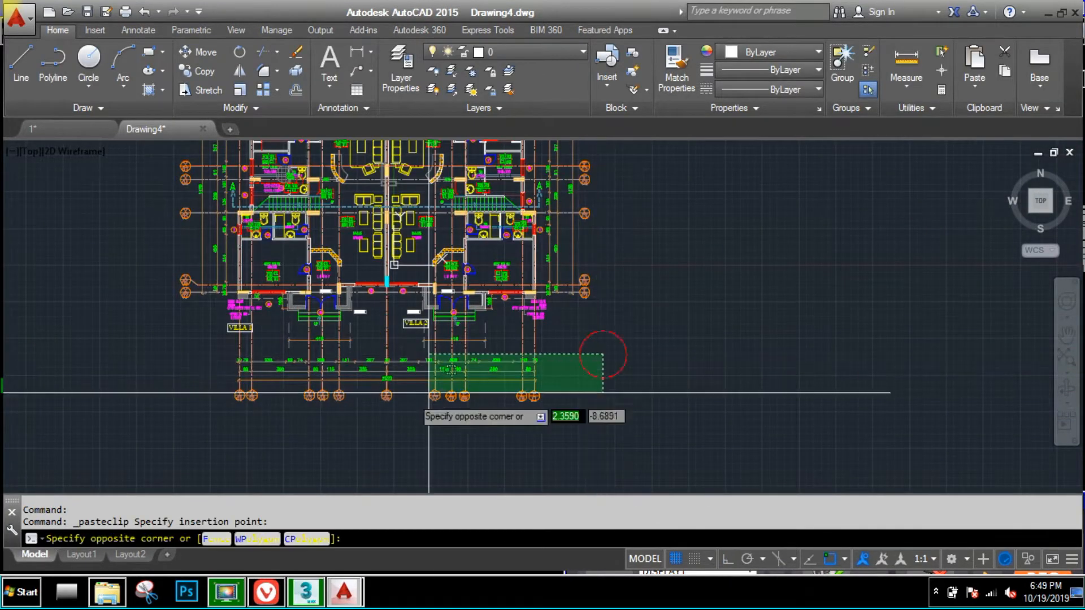
left_click(177, 421)
right_click(178, 403)
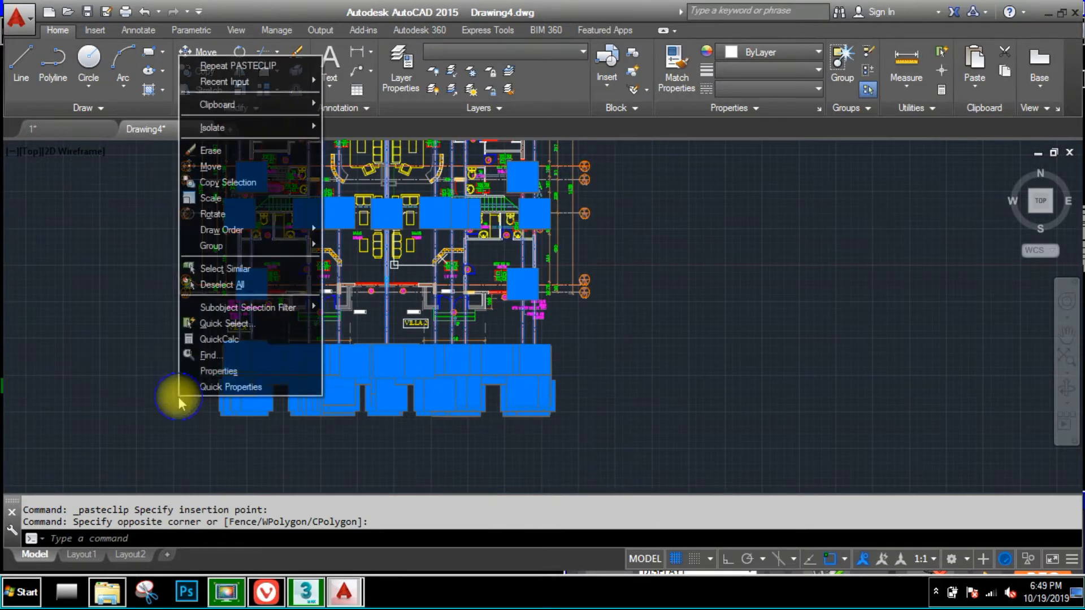
left_click(221, 286)
- Select the dimensions and grid bubbles below the plan, extend the selection to all similar objects, and erase them
left_click(637, 361)
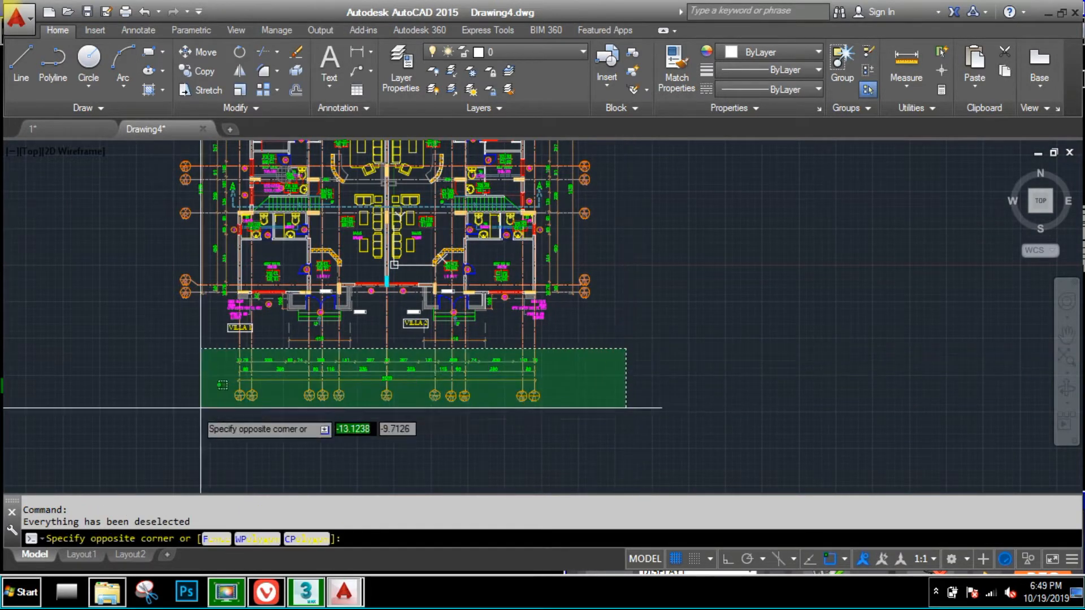
left_click(157, 409)
right_click(164, 371)
left_click(210, 247)
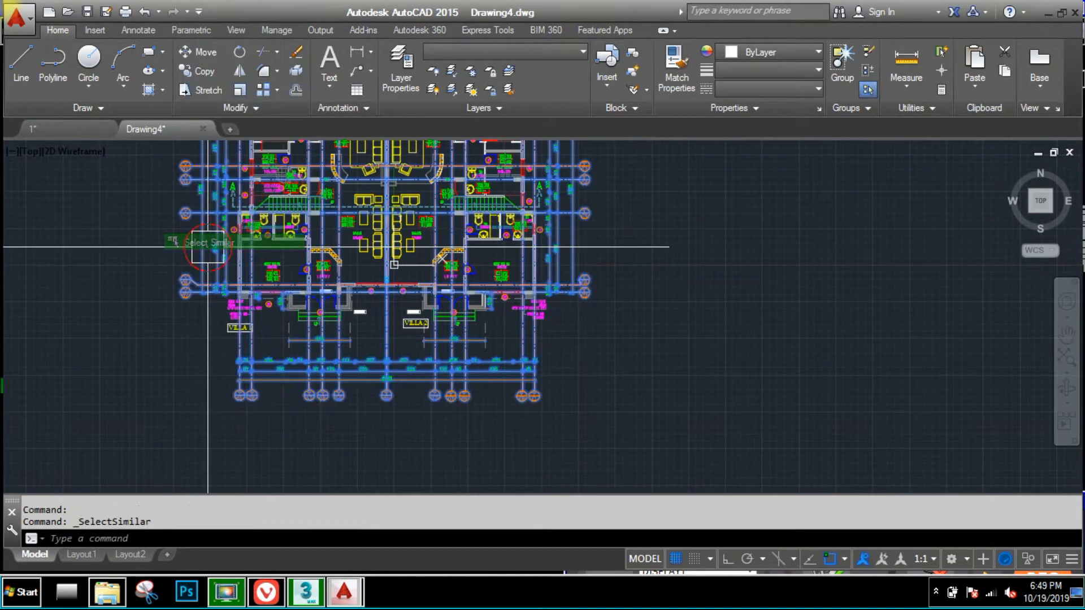
key("Delete")
- Select the VILLA 1 label, the brick pillar note above it and the adjacent W2 window tag
scroll(240, 283, "up", 8)
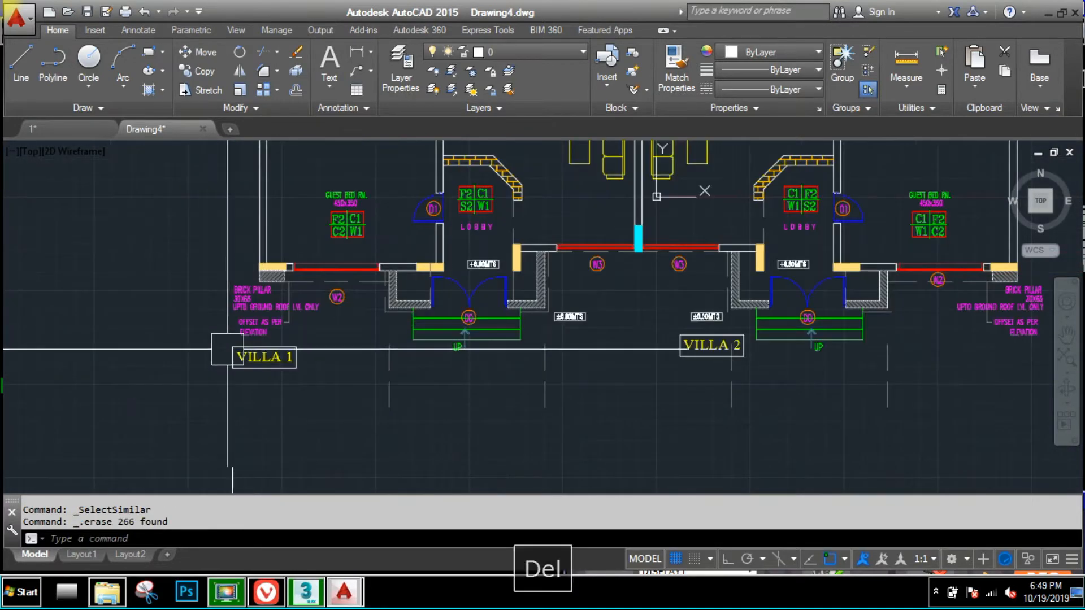
left_click(292, 393)
left_click(172, 230)
scroll(424, 247, "up", 2)
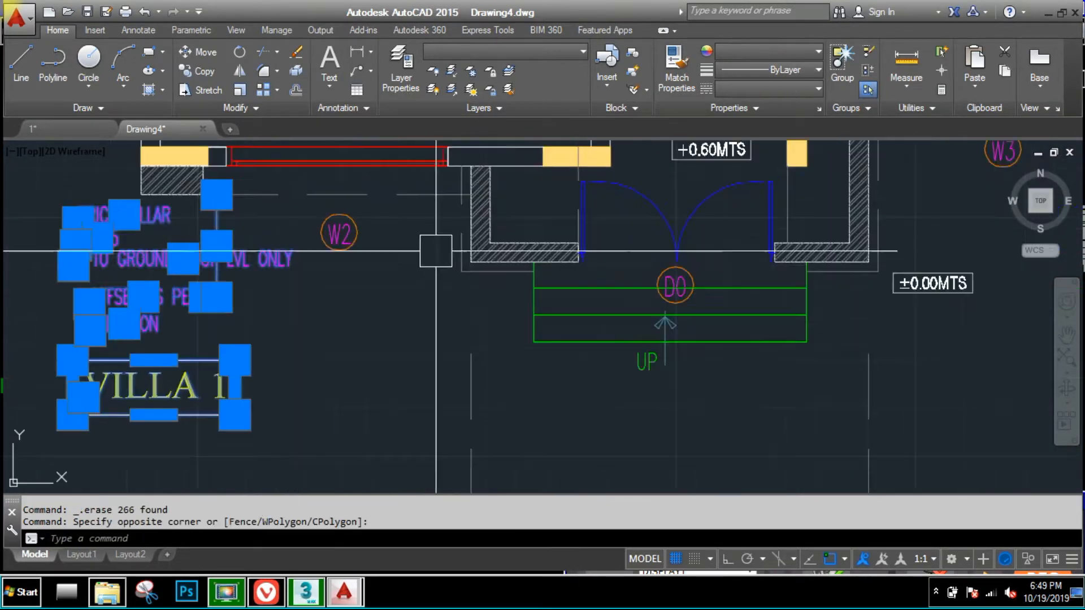
scroll(405, 254, "up", 1)
left_click(398, 217)
left_click(221, 260)
scroll(367, 359, "down", 2)
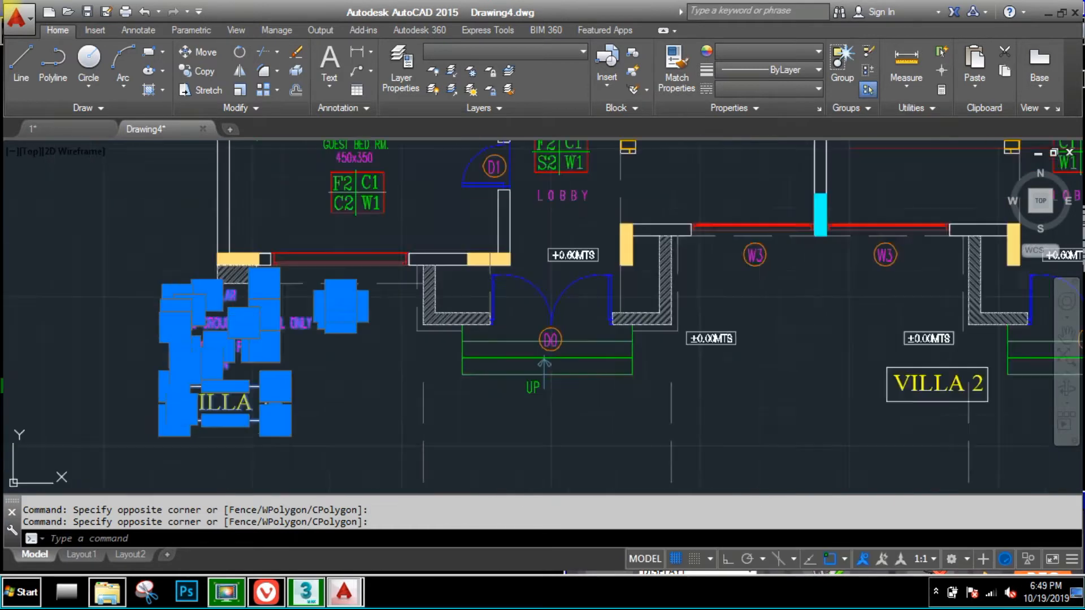
- Add the D0 door tag and the +0.60MTS level label at Villa 1's entrance to the selection
scroll(592, 327, "up", 3)
scroll(412, 341, "up", 2)
left_click(550, 366)
left_click(409, 378)
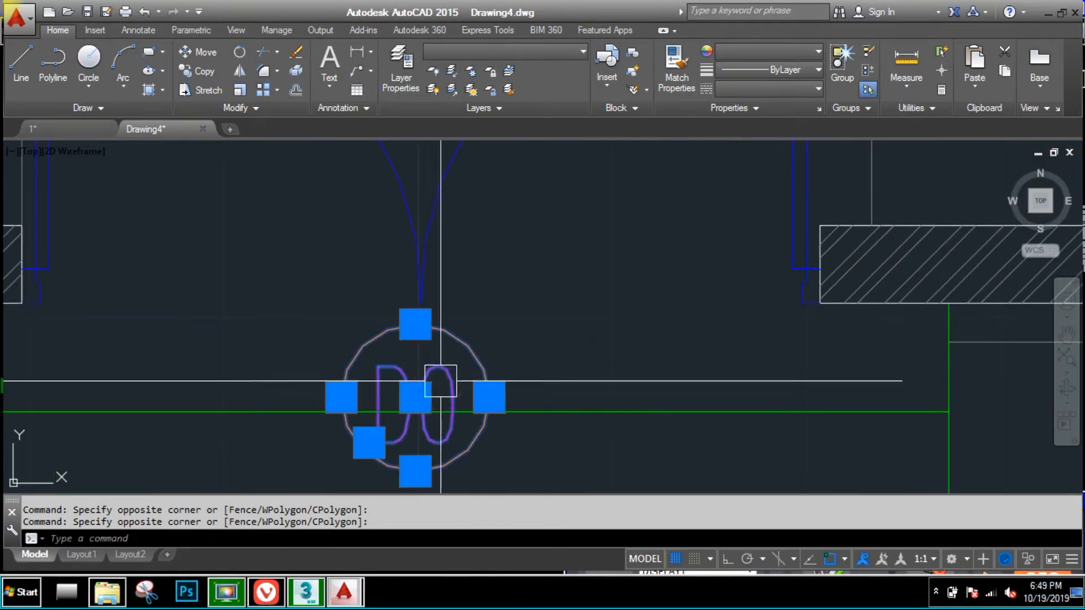
scroll(491, 339, "down", 8)
middle_click_drag(557, 332, 525, 404)
scroll(474, 317, "up", 3)
left_click(474, 310)
left_click(438, 377)
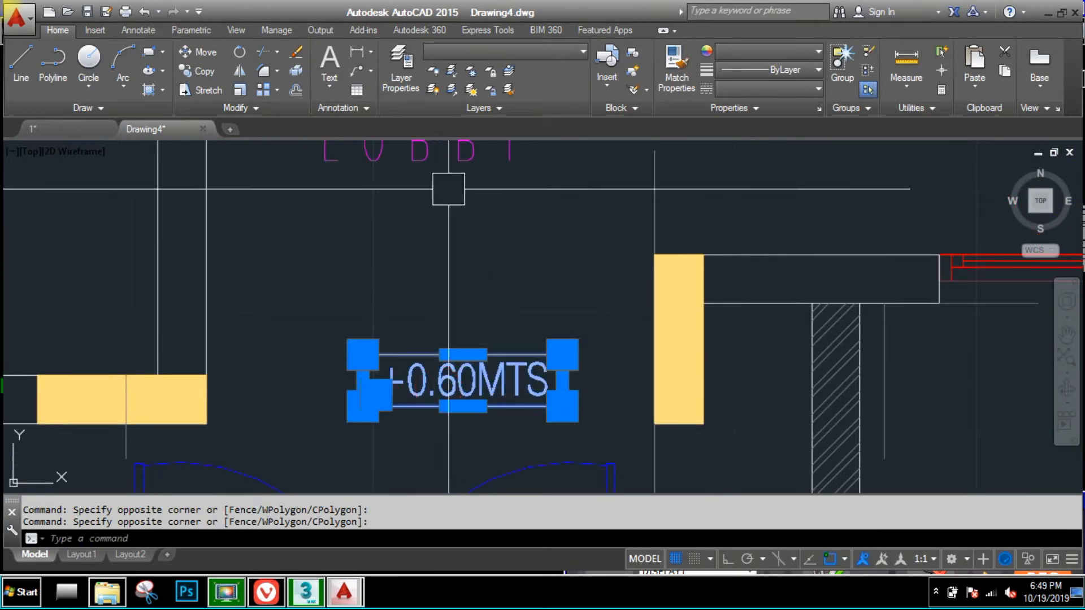
- Add the room labels and finish code tables of Villa 1's lobby and guest bedroom to the selection
scroll(458, 333, "down", 1)
scroll(459, 181, "down", 2)
middle_click_drag(459, 180, 460, 300)
scroll(473, 343, "up", 2)
left_click(474, 355)
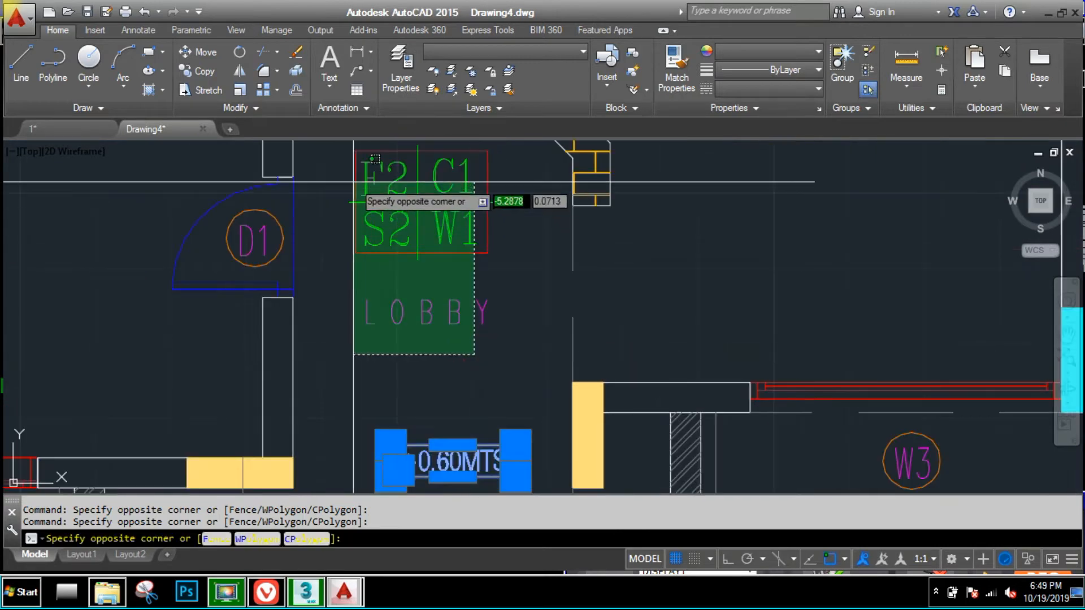
left_click(353, 163)
scroll(486, 272, "down", 5)
scroll(409, 281, "up", 4)
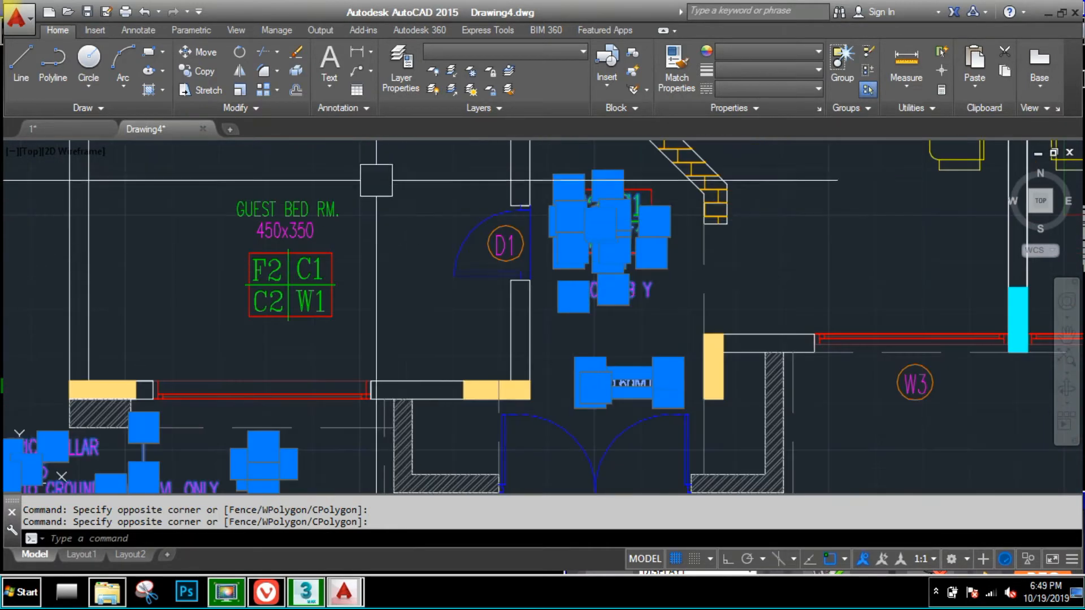
left_click(370, 187)
left_click(237, 310)
scroll(385, 264, "down", 2)
- Extend the selection to all similar annotation objects across the plan and erase them
middle_click_drag(651, 274, 548, 379)
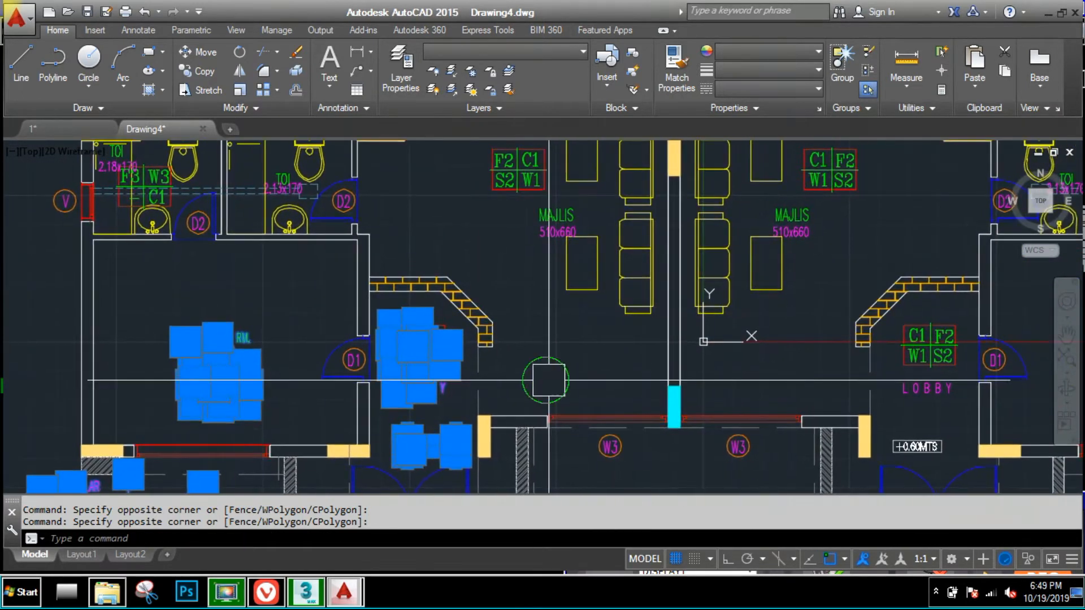
right_click(598, 362)
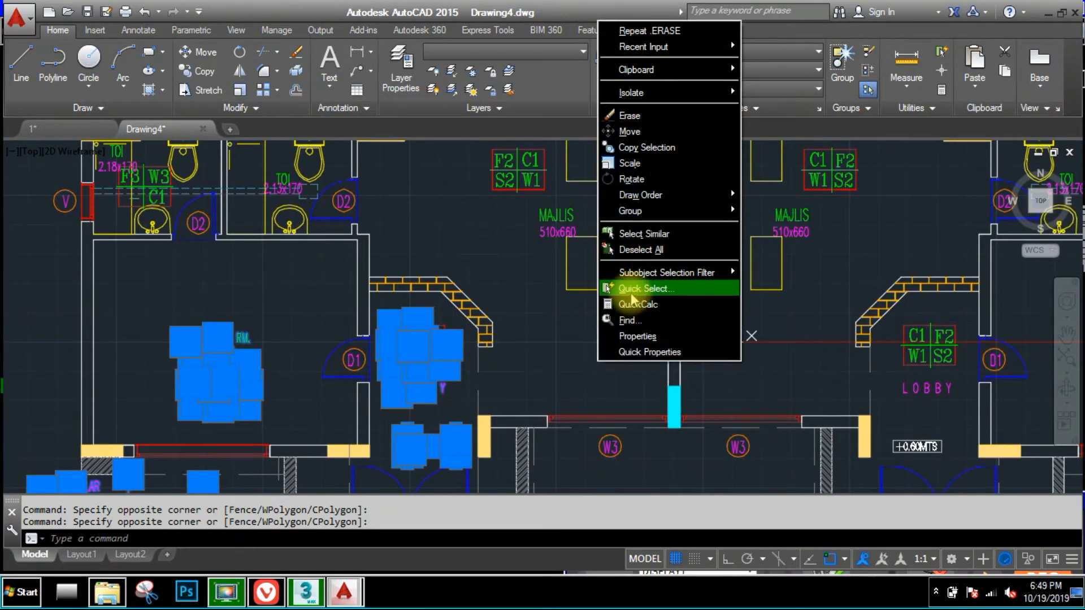
left_click(650, 242)
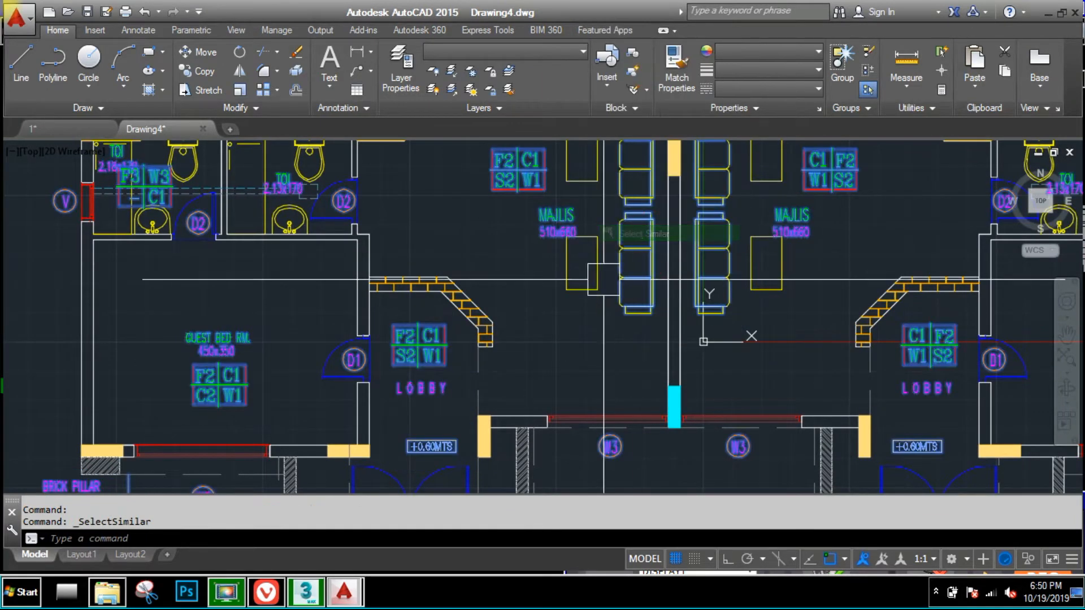
key("space")
- Select leftover sofa arcs beside the central wall, extend the selection to all similar objects, and erase them
scroll(574, 339, "down", 5)
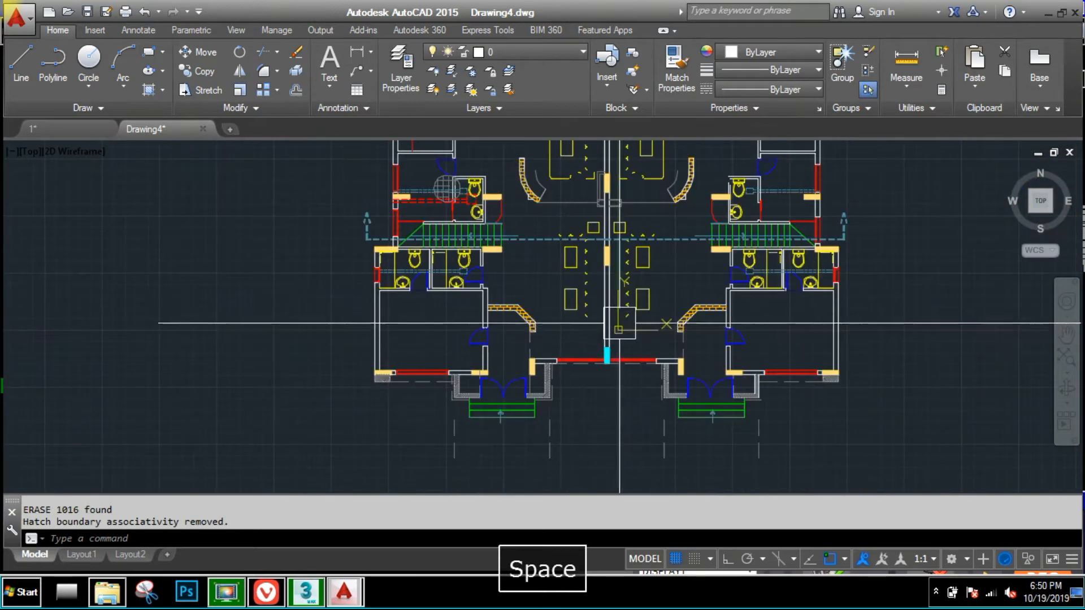
scroll(573, 367, "up", 7)
left_click(574, 382)
scroll(626, 282, "down", 2)
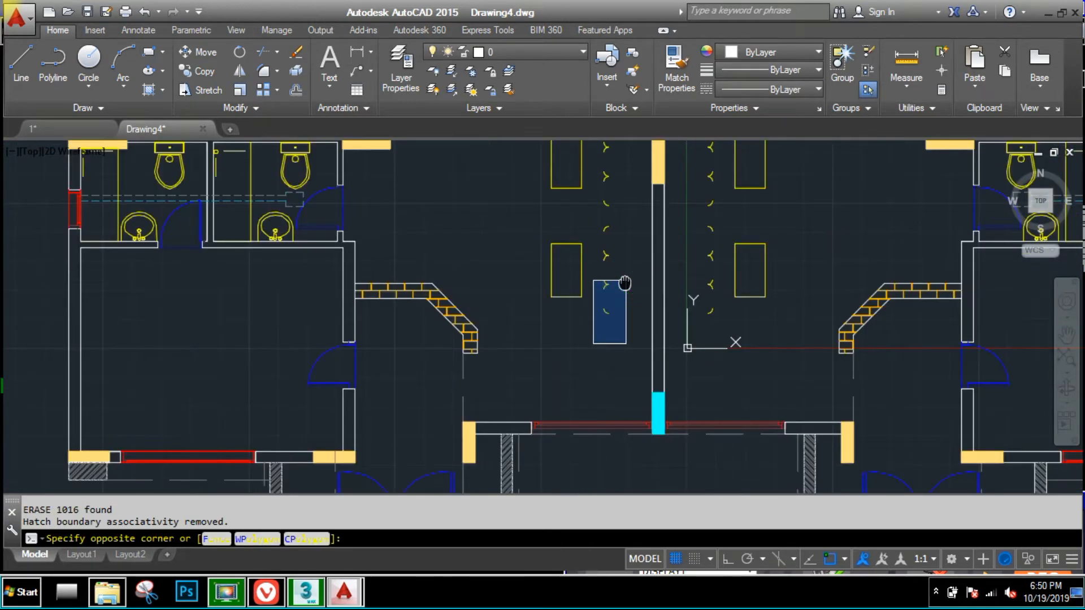
middle_click_drag(624, 283, 620, 295)
left_click(625, 195)
right_click(623, 251)
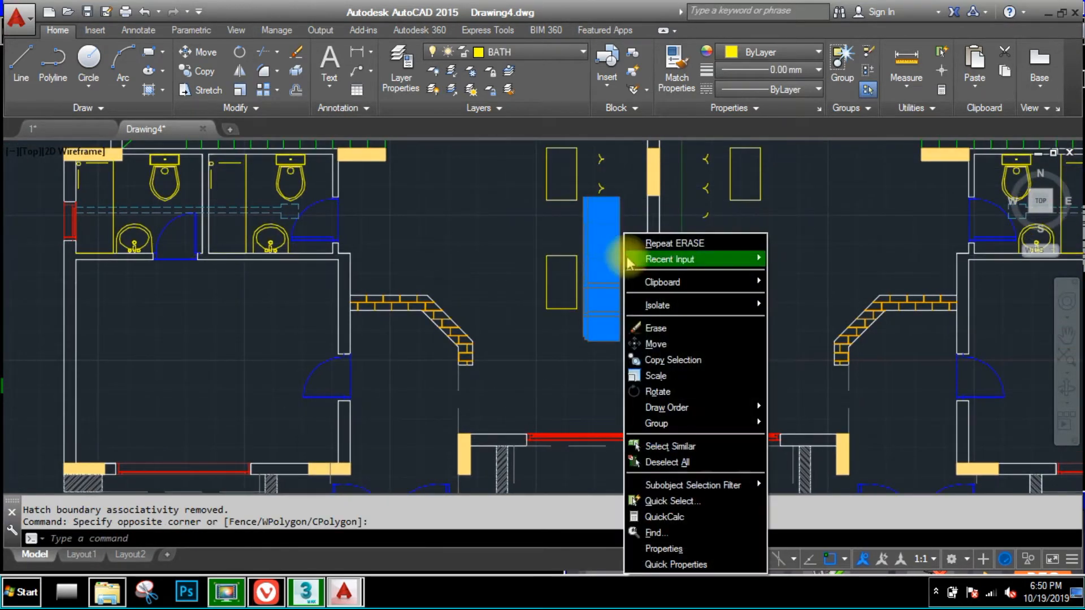
left_click(671, 447)
scroll(582, 389, "down", 5)
middle_click_drag(660, 370, 633, 375)
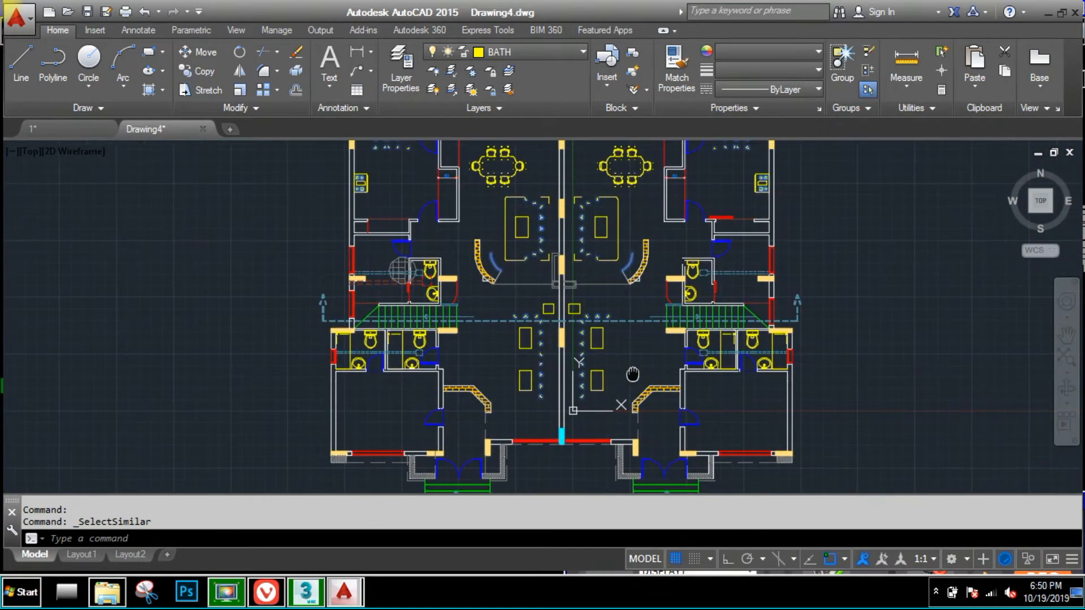
type("e")
key("space")
- Erase the section arrow and its dashed section line at the plan's left side near the staircase
scroll(562, 327, "down", 3)
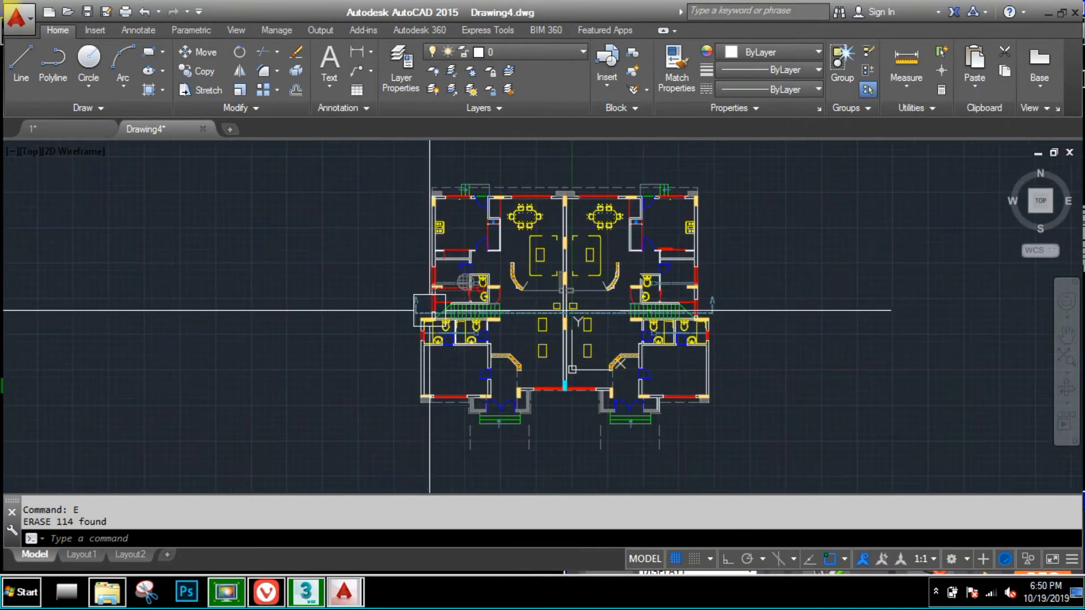
scroll(414, 256, "up", 8)
left_click(436, 230)
left_click(303, 361)
scroll(303, 361, "down", 5)
key("space")
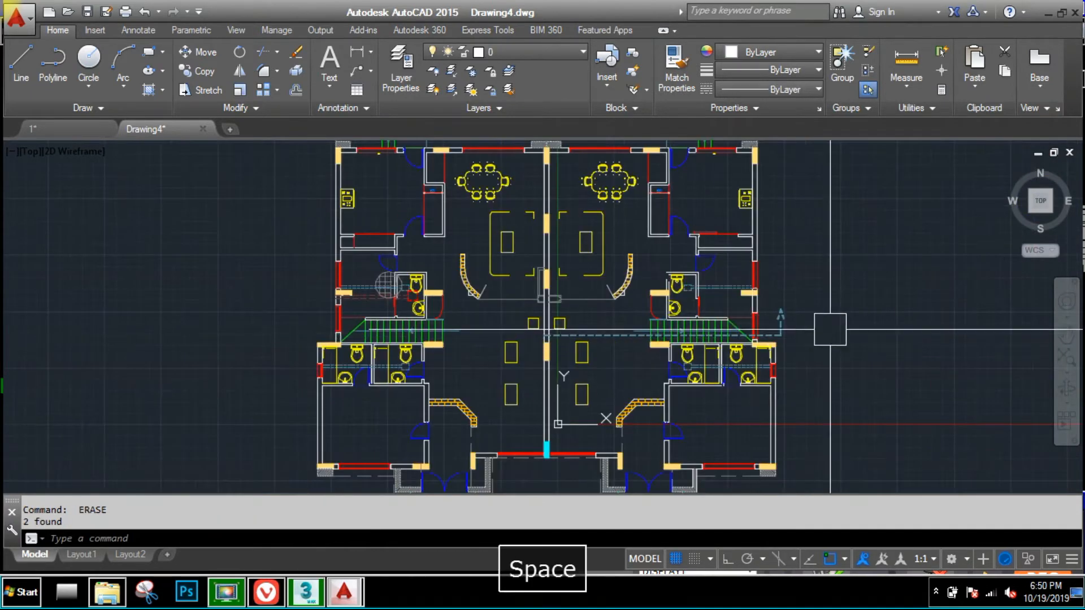
- Erase the section arrow and its dashed section line at the plan's right side near the staircase
scroll(766, 300, "up", 6)
scroll(766, 300, "up", 1)
left_click(763, 239)
left_click(659, 364)
key("space")
- Select the dashed vertical lines below the entrances, extend the selection to all similar lines, and erase them
scroll(735, 300, "down", 4)
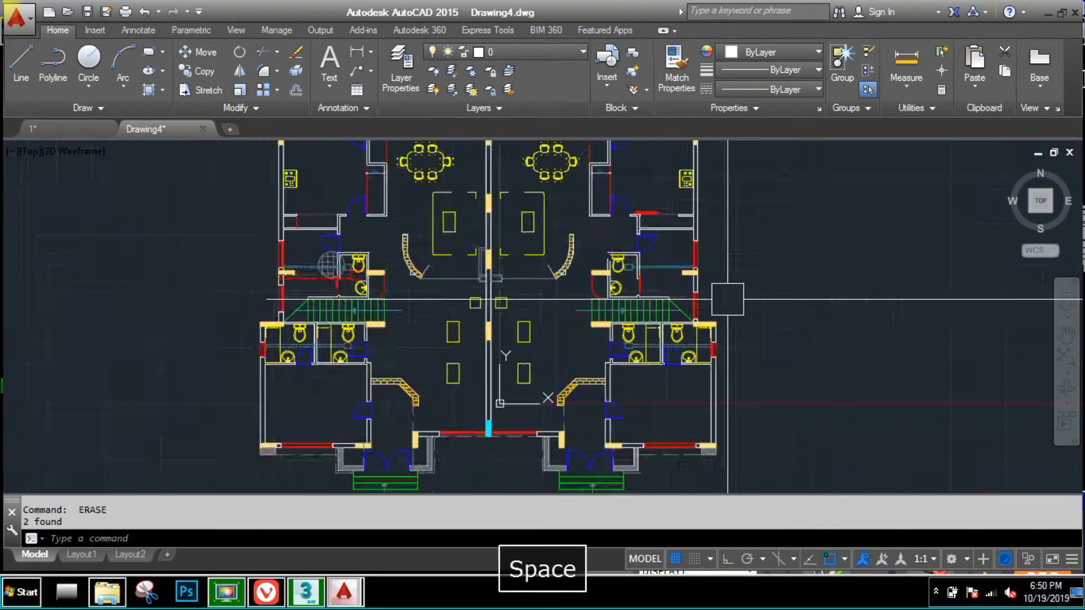
middle_click_drag(723, 300, 707, 322)
scroll(650, 441, "up", 4)
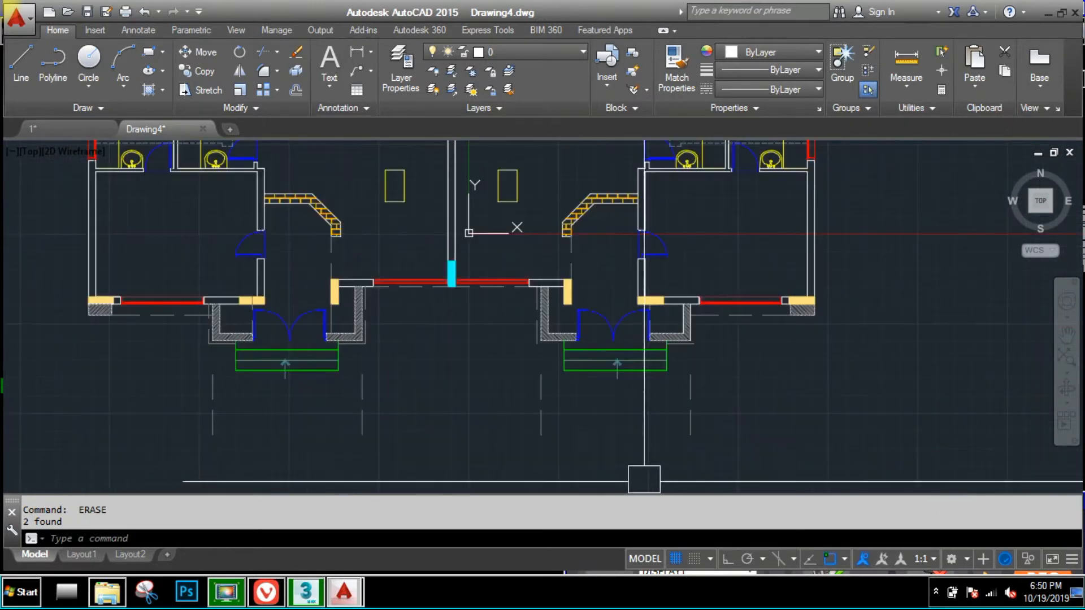
left_click(785, 437)
left_click(283, 413)
right_click(288, 418)
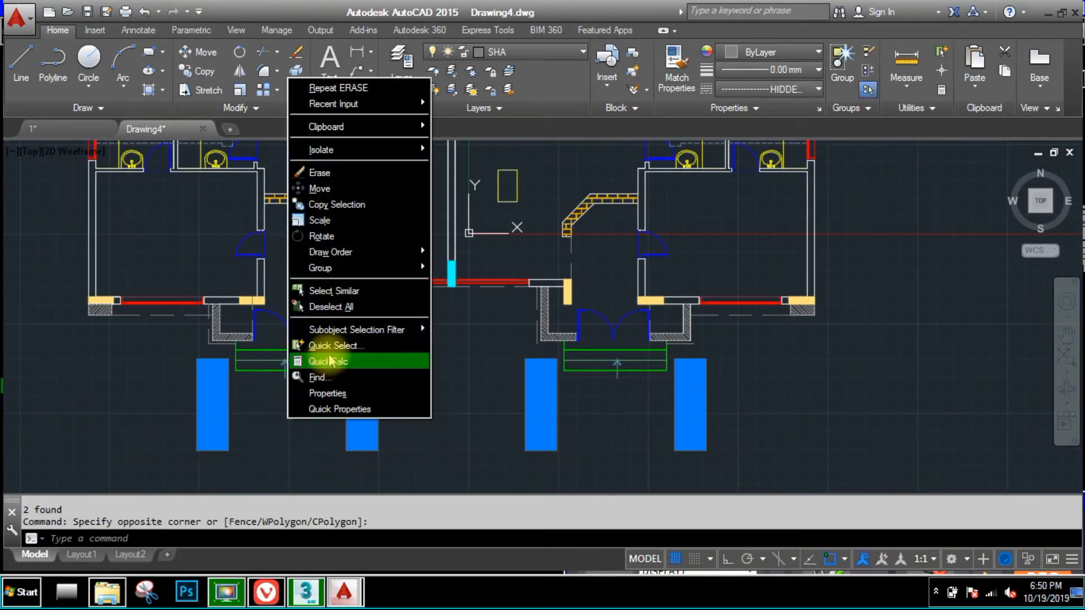
left_click(334, 290)
scroll(292, 316, "up", 5)
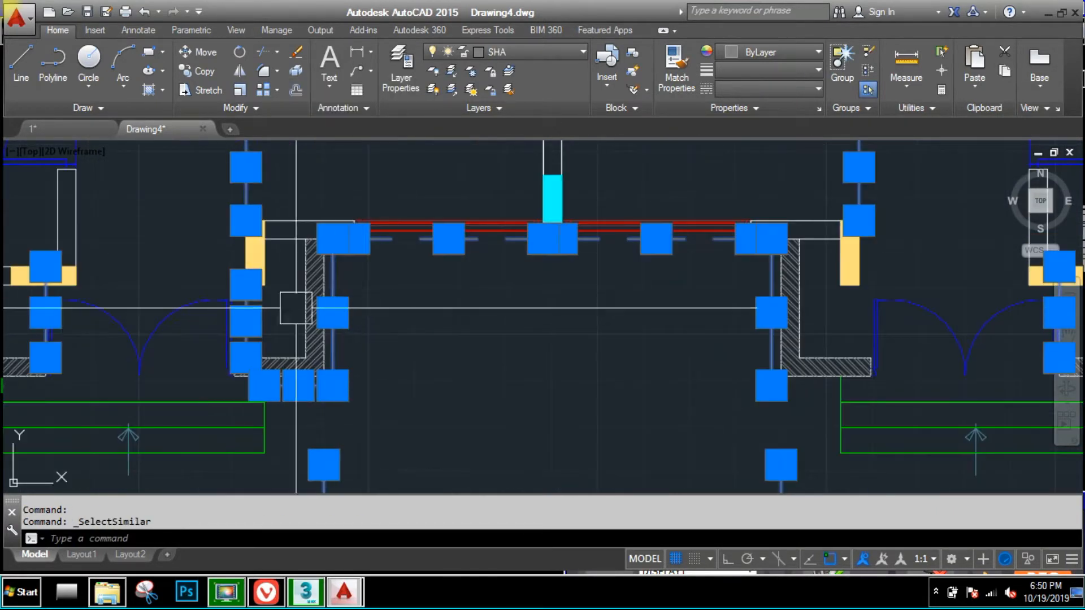
type("e")
key("space")
- Save the cleaned floor plan in the AUTOCAD FILES folder under a name beginning with P and close that drawing
scroll(400, 334, "down", 6)
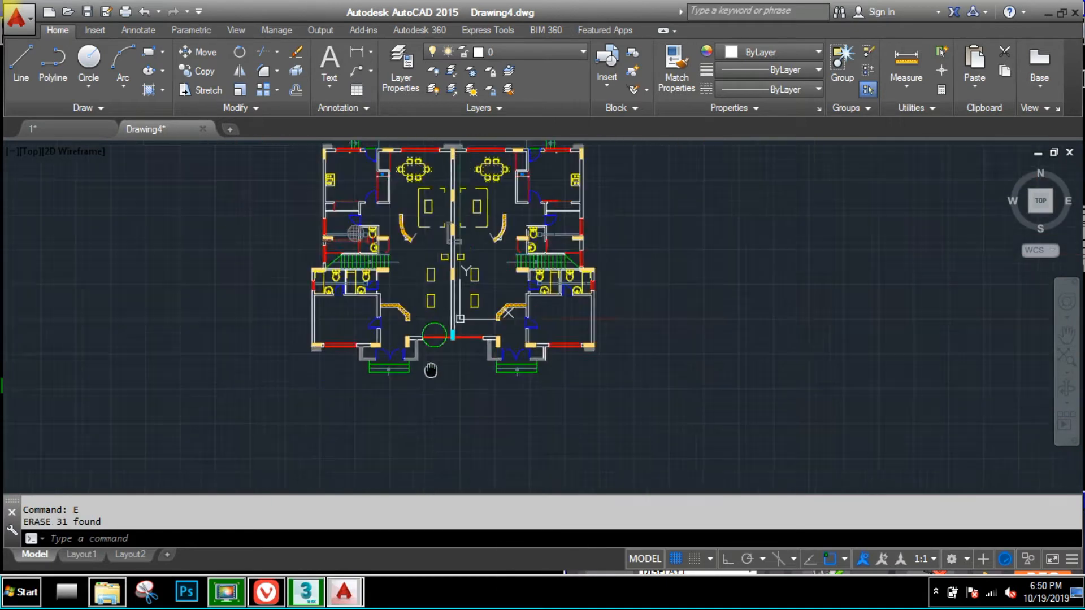
scroll(432, 286, "up", 2)
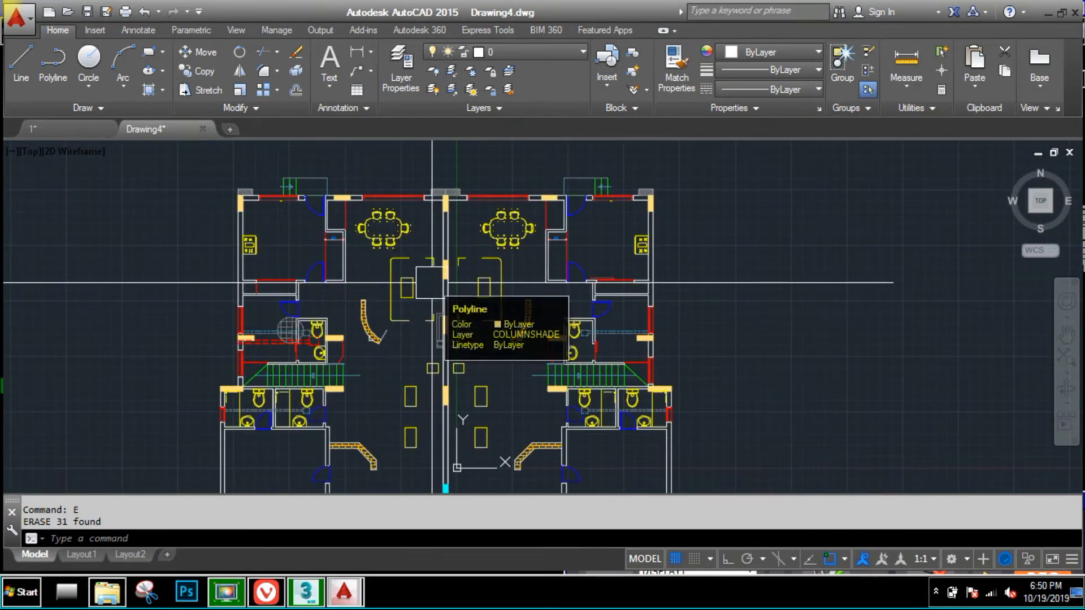
key("ctrl+x")
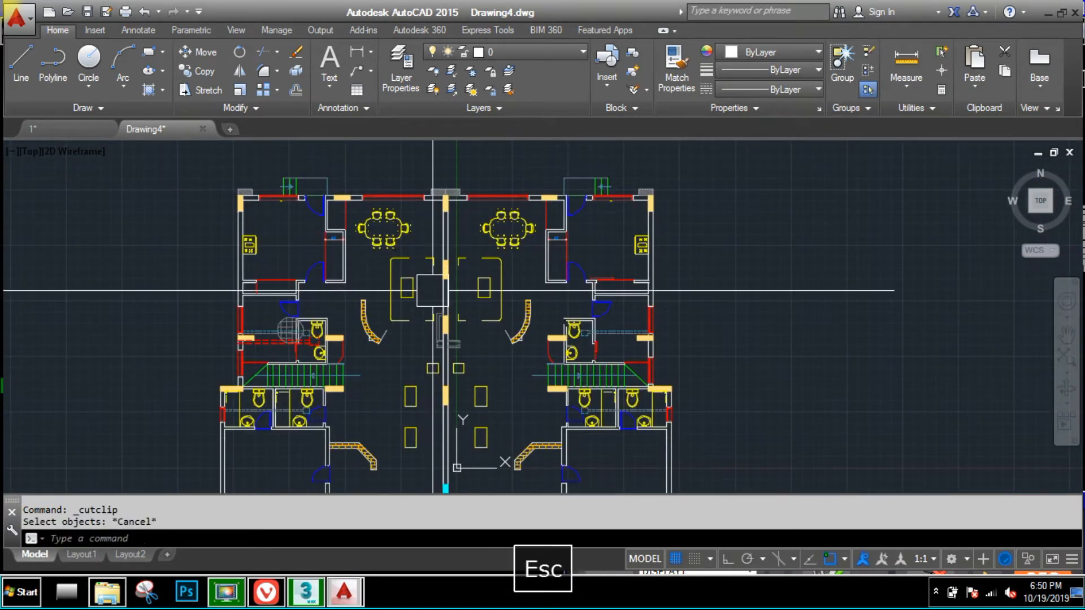
key("ctrl+s")
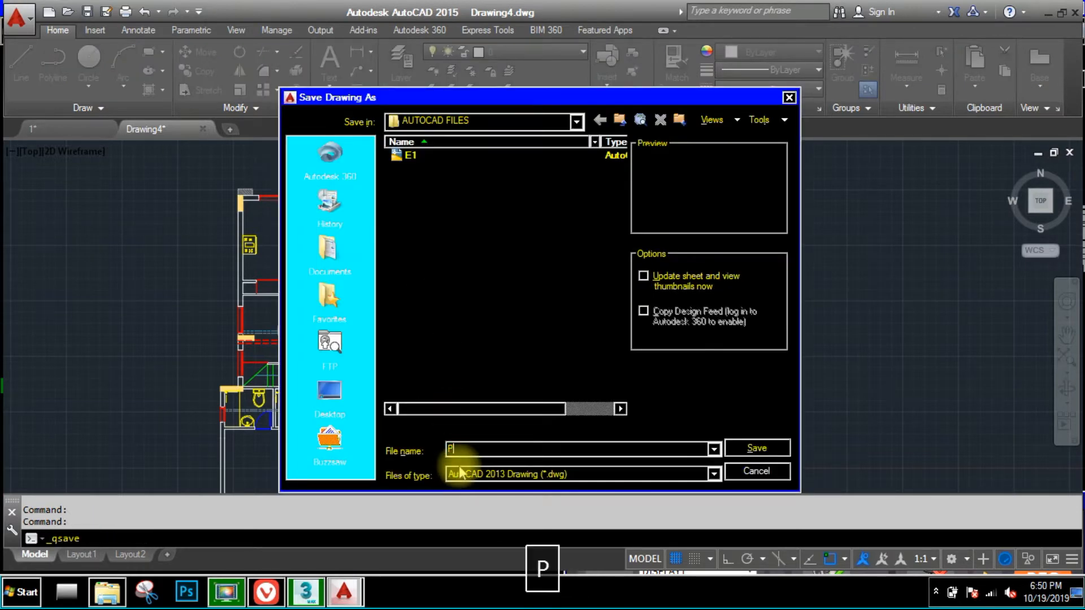
left_click(768, 452)
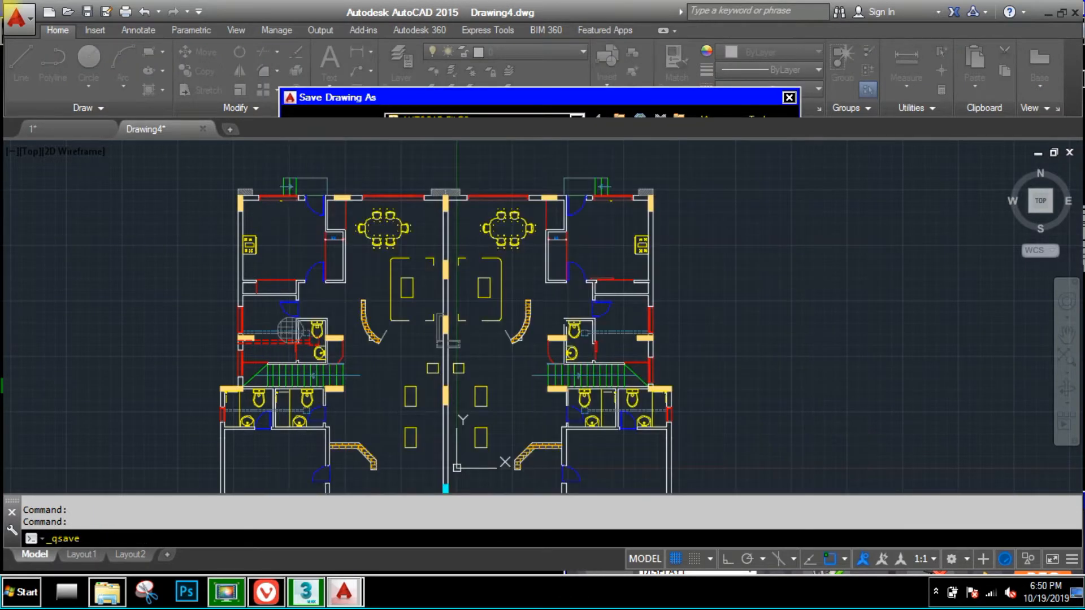
left_click(202, 129)
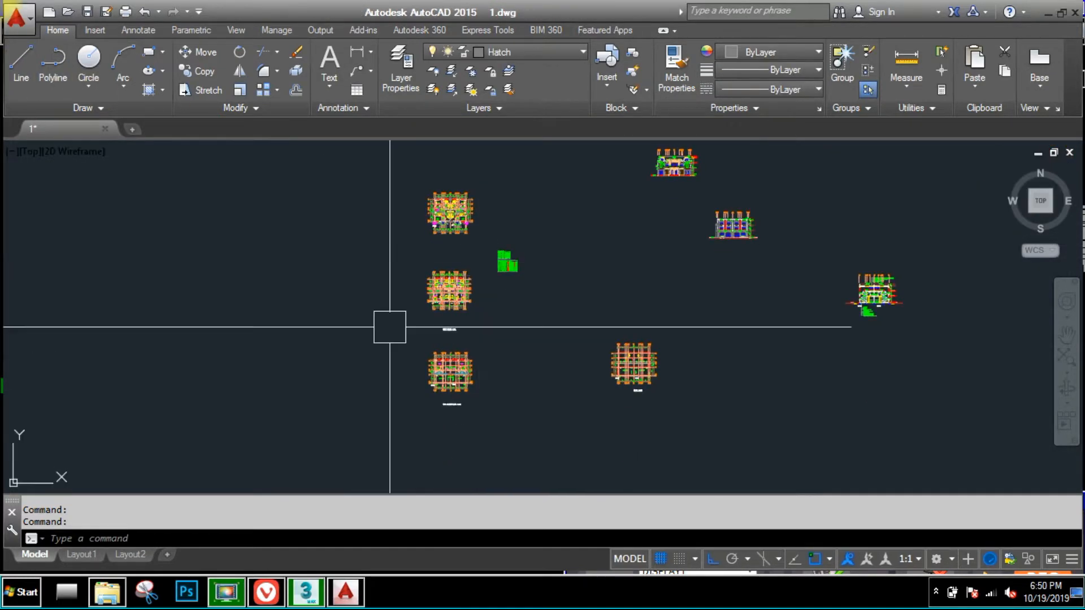
- Select the whole first floor plan with its grid and dimensions in 1.dwg and copy it to the clipboard
scroll(390, 326, "up", 6)
middle_click_drag(492, 237, 333, 447)
left_click(333, 448)
left_click(590, 198)
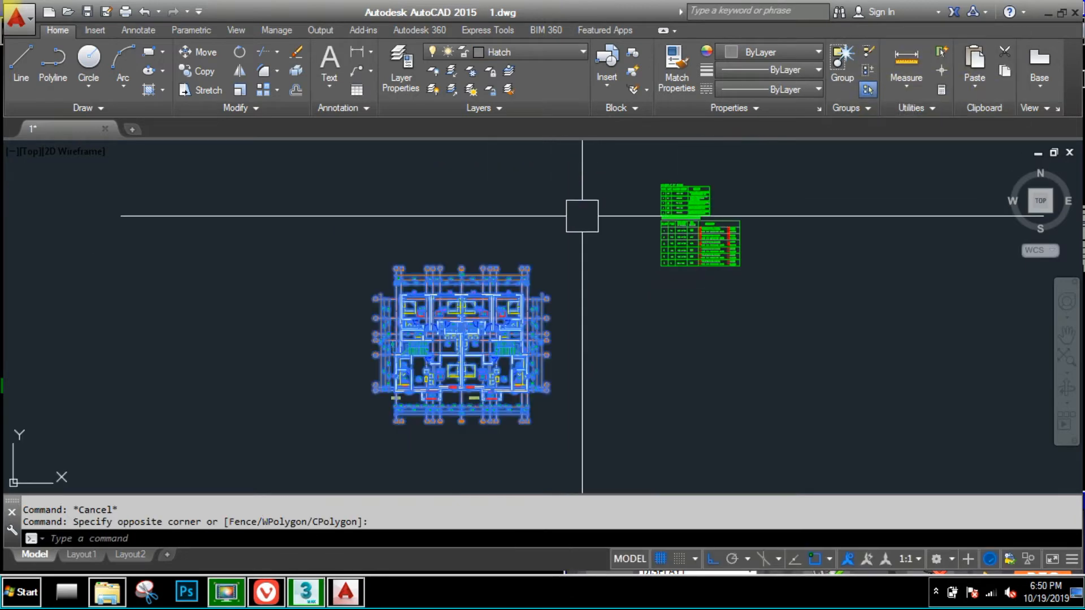
key("ctrl+c")
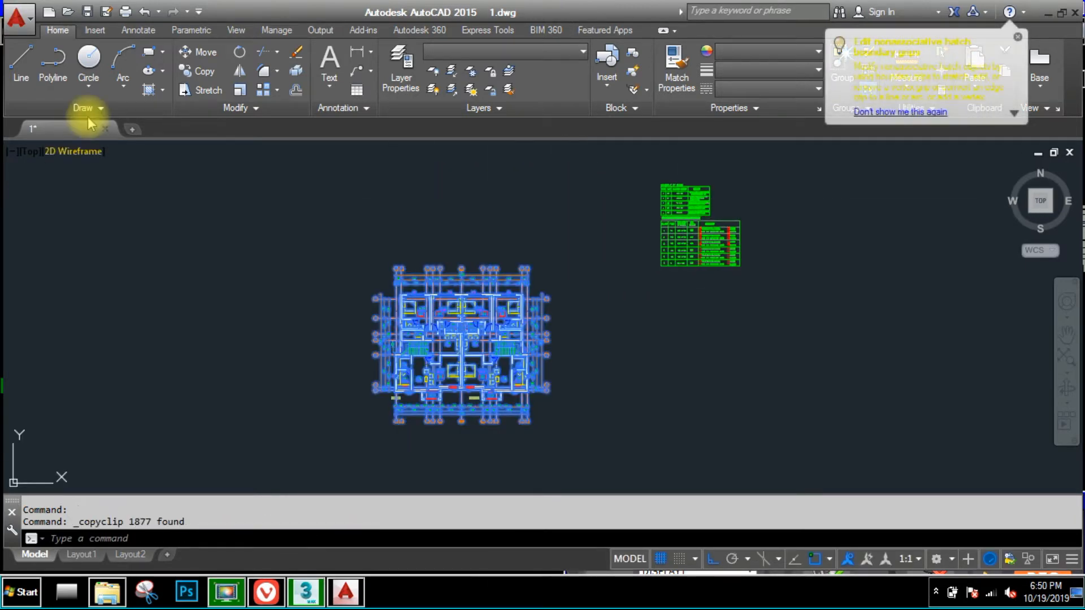
- Create a new blank drawing and paste the copied first floor plan near the origin, accepting the default block attributes
left_click(132, 129)
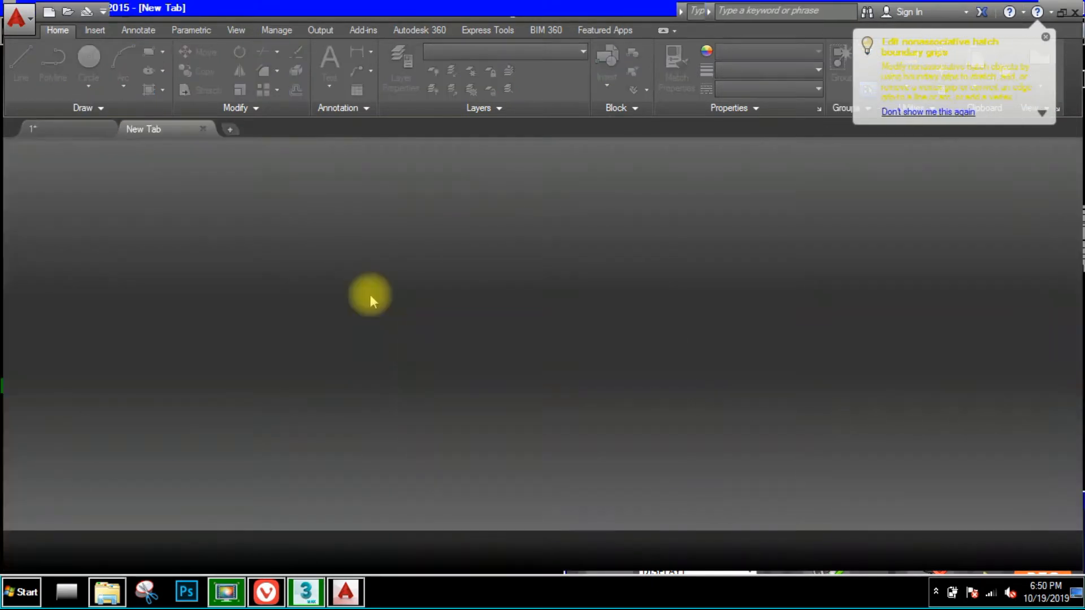
left_click(177, 338)
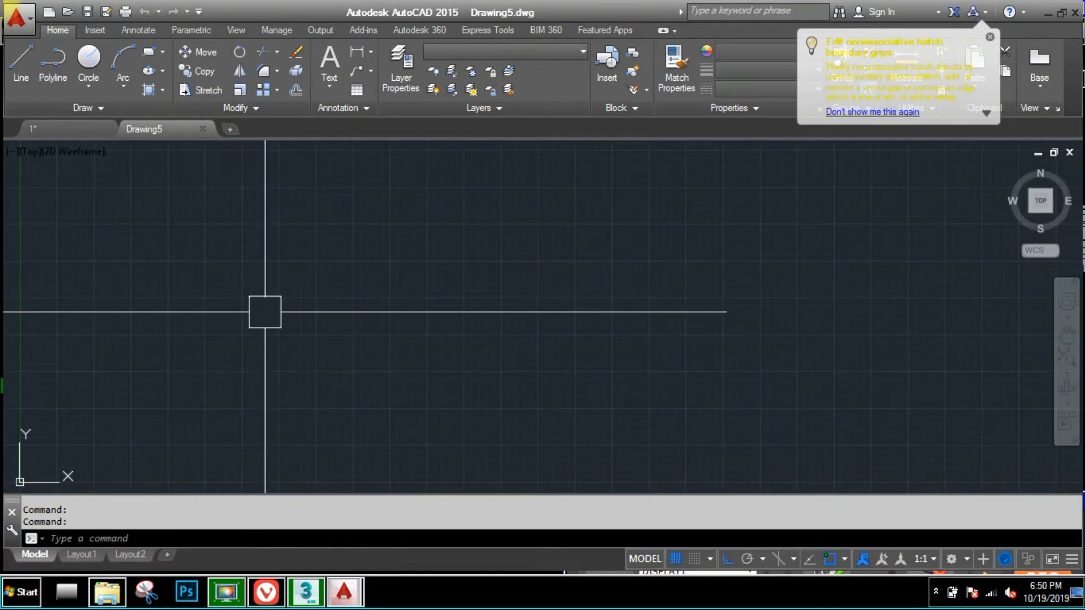
key("ctrl+v")
scroll(297, 340, "down", 2)
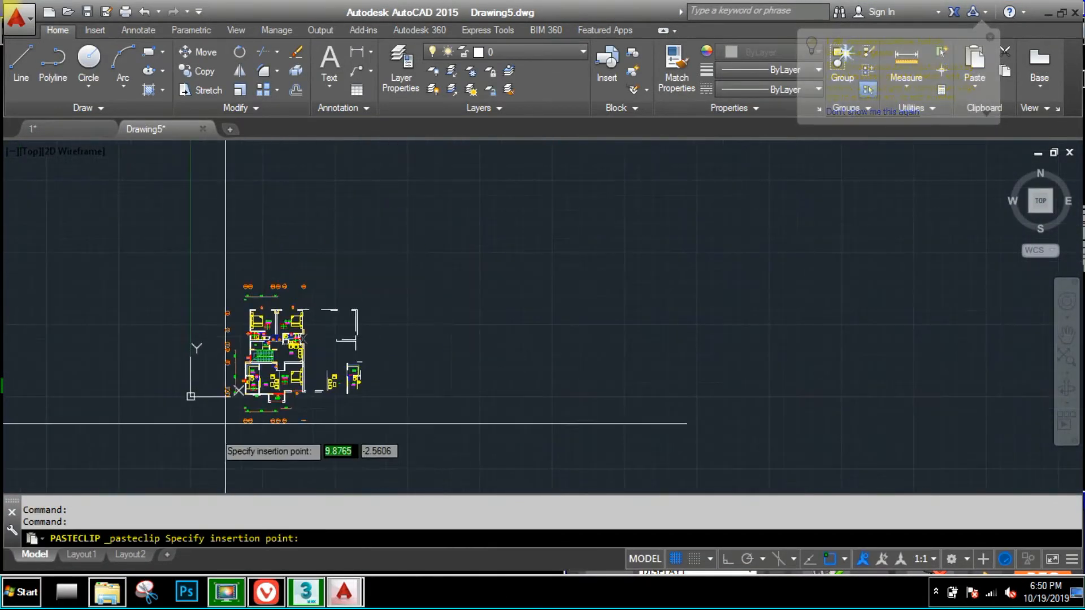
scroll(164, 443, "up", 1)
left_click(103, 427)
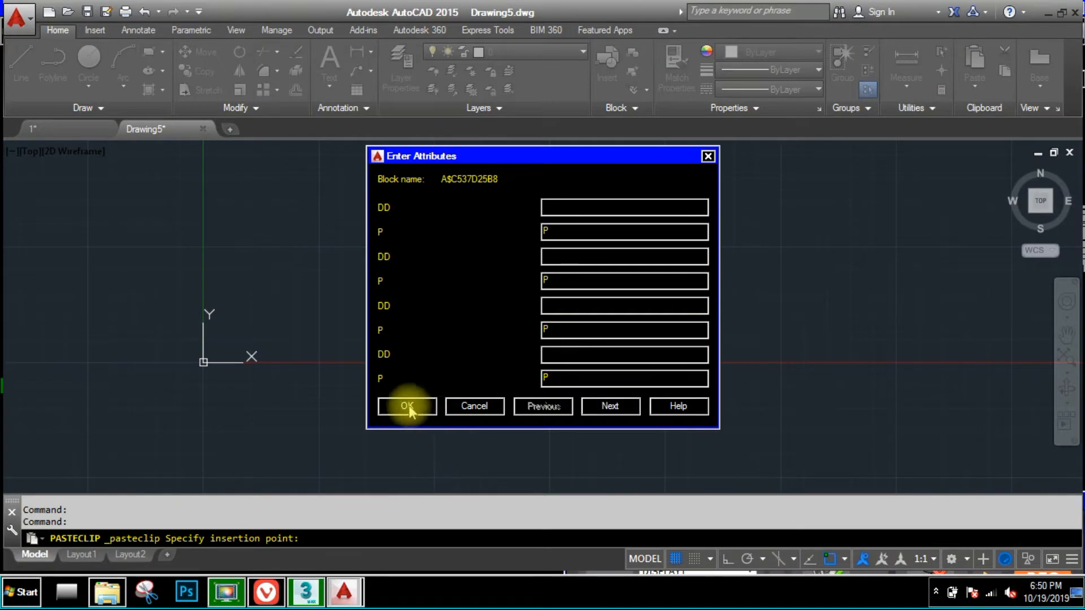
left_click(407, 407)
- Erase the dimension strings, grid bubbles and their grid lines along the lower edge of the floor plan
scroll(492, 375, "up", 5)
left_click(569, 337)
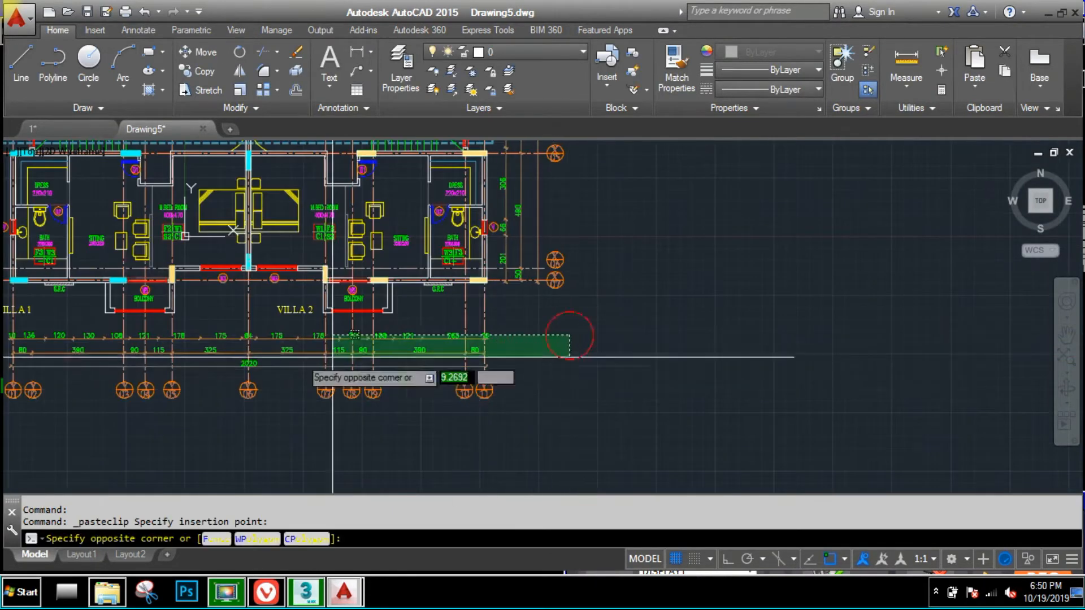
scroll(354, 334, "down", 3)
left_click(188, 368)
type("E")
key("space")
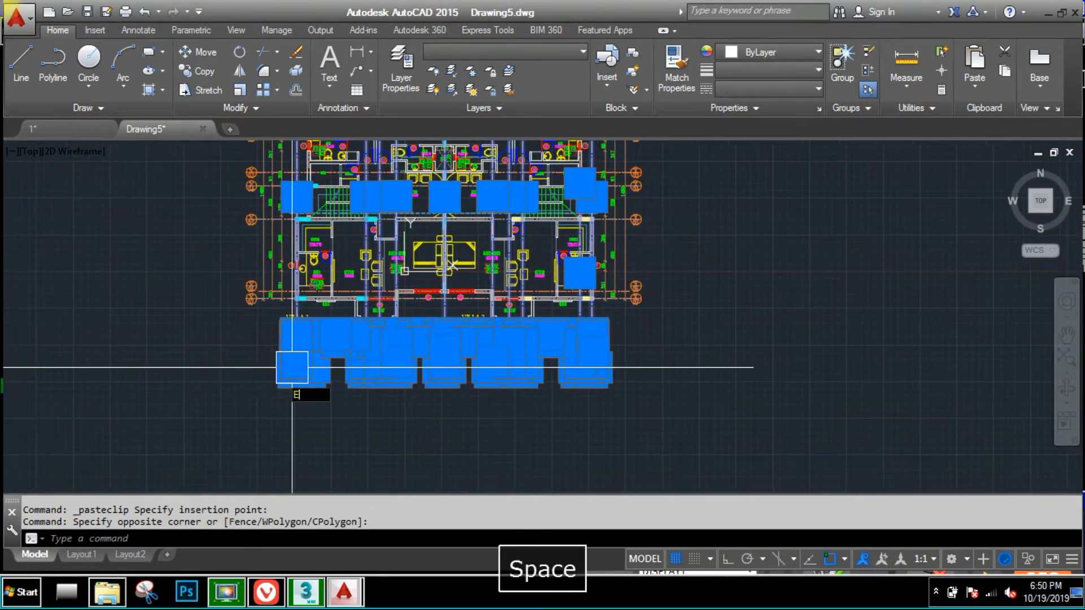
- Select the VILLA 1 label, dimensions and grid marks on the plan's left side, extend the selection to similar objects, and erase them
scroll(283, 311, "up", 5)
scroll(282, 360, "up", 1)
left_click(300, 394)
scroll(286, 358, "down", 3)
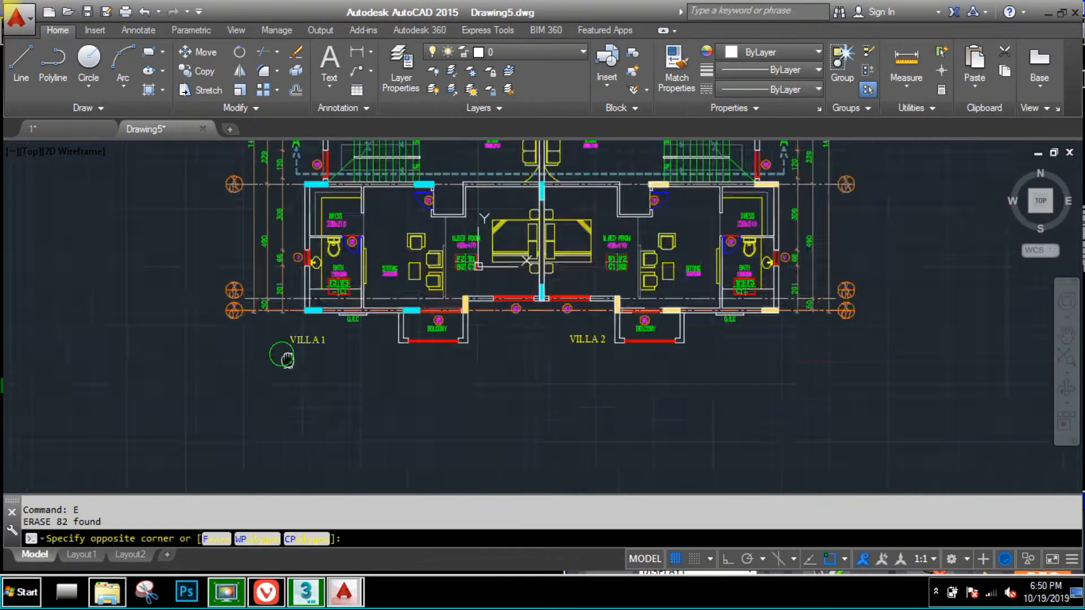
middle_click_drag(286, 357, 304, 428)
left_click(202, 233)
right_click(202, 233)
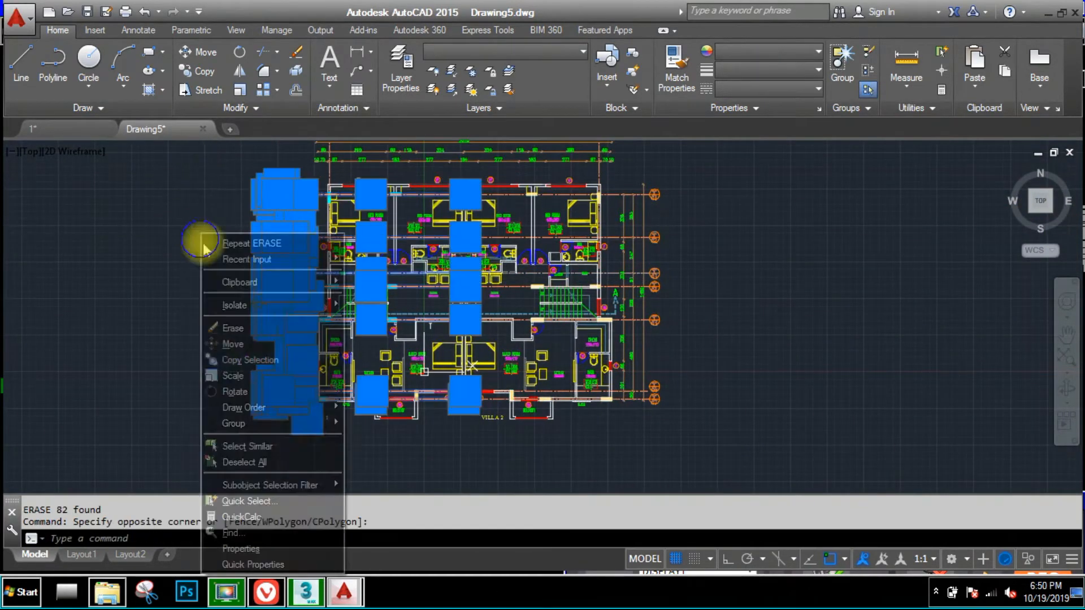
left_click(261, 447)
middle_click_drag(348, 397, 352, 434)
type("e")
key("space")
- Select the remaining dimension line above the plan and a W1 window tag, extend the selection to similar objects, and erase them
middle_click_drag(429, 269, 400, 373)
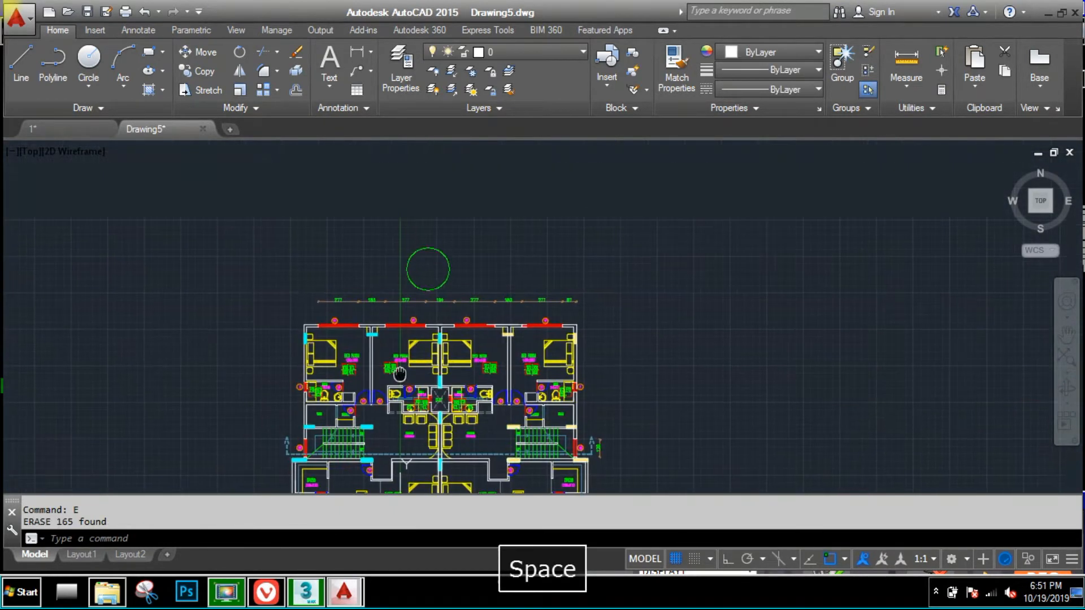
scroll(512, 293, "up", 1)
left_click(724, 247)
left_click(84, 322)
scroll(327, 347, "up", 3)
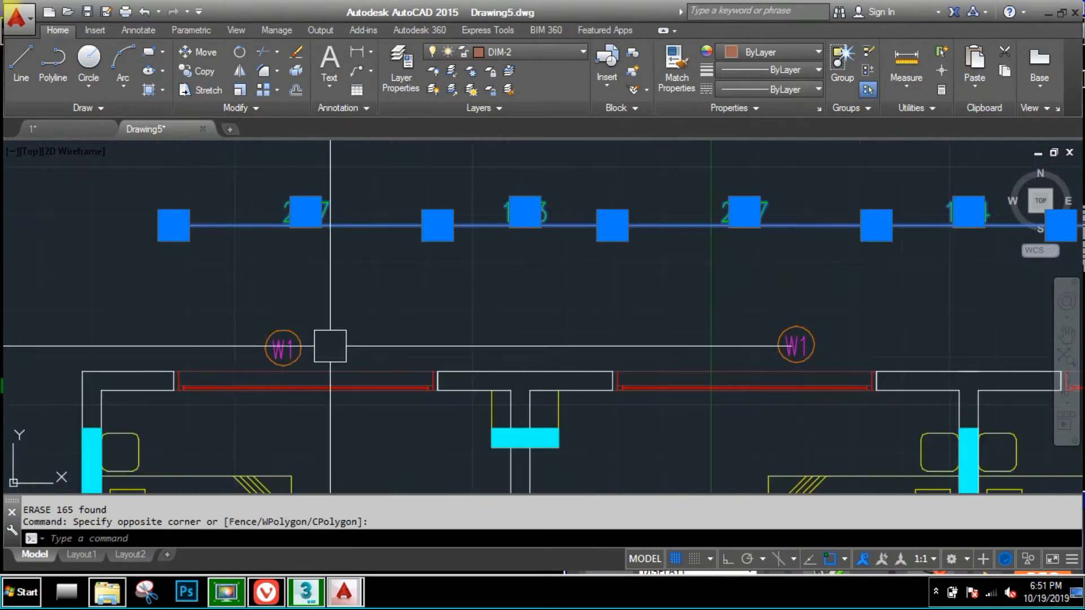
left_click(286, 346)
scroll(309, 357, "up", 2)
left_click(228, 288)
right_click(533, 284)
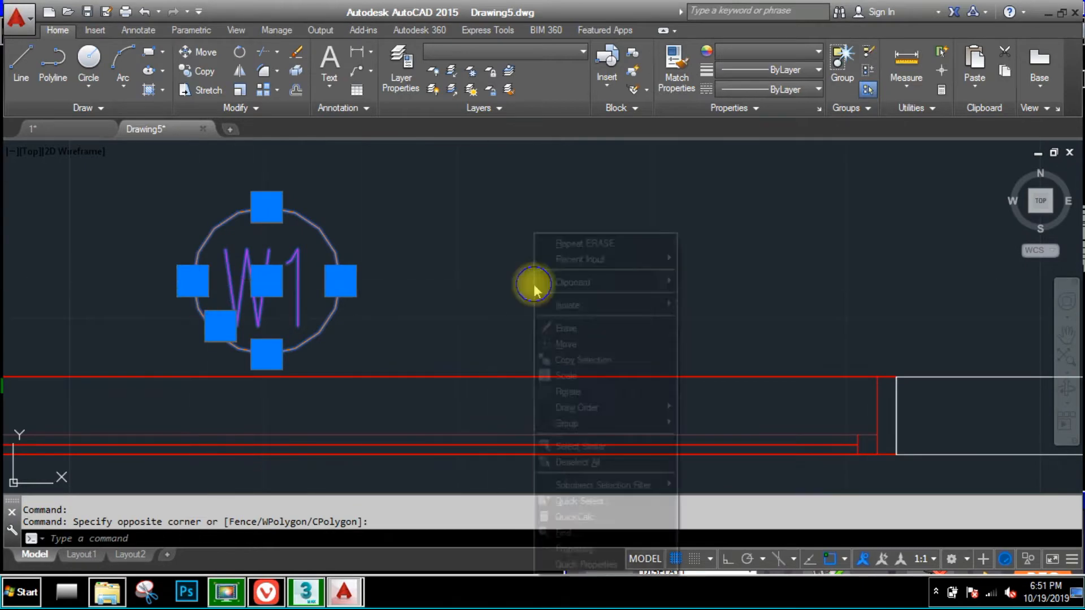
left_click(603, 452)
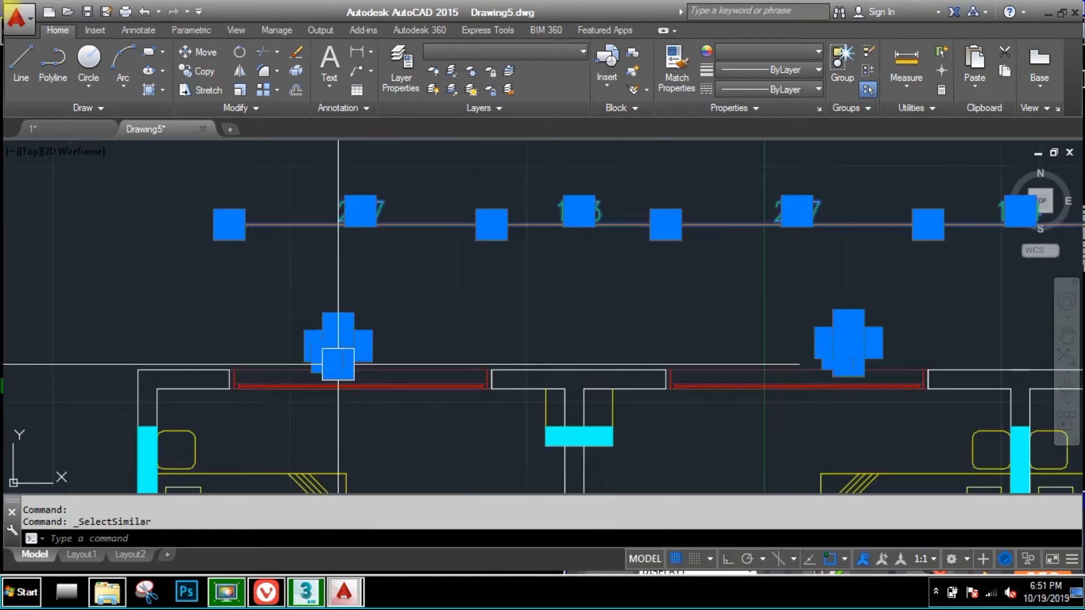
type("e")
key("space")
- Select sample bedroom and SITTING labels, room sizes and finish tables, extend the selection to all similar objects, and erase them
scroll(417, 317, "down", 4)
scroll(396, 251, "up", 4)
scroll(387, 226, "up", 2)
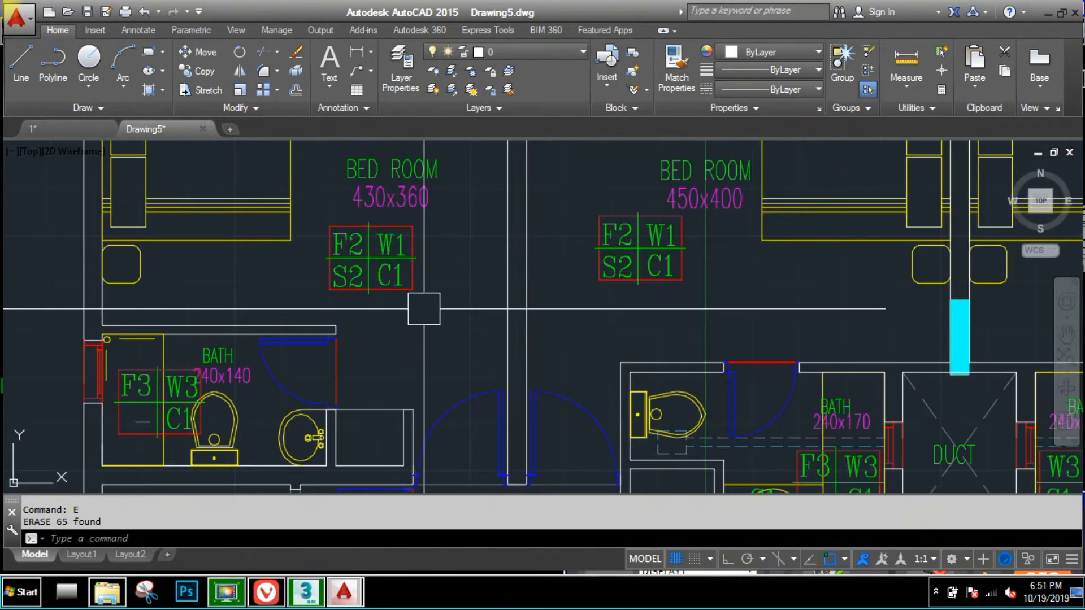
left_click(436, 339)
left_click(351, 186)
scroll(554, 327, "down", 3)
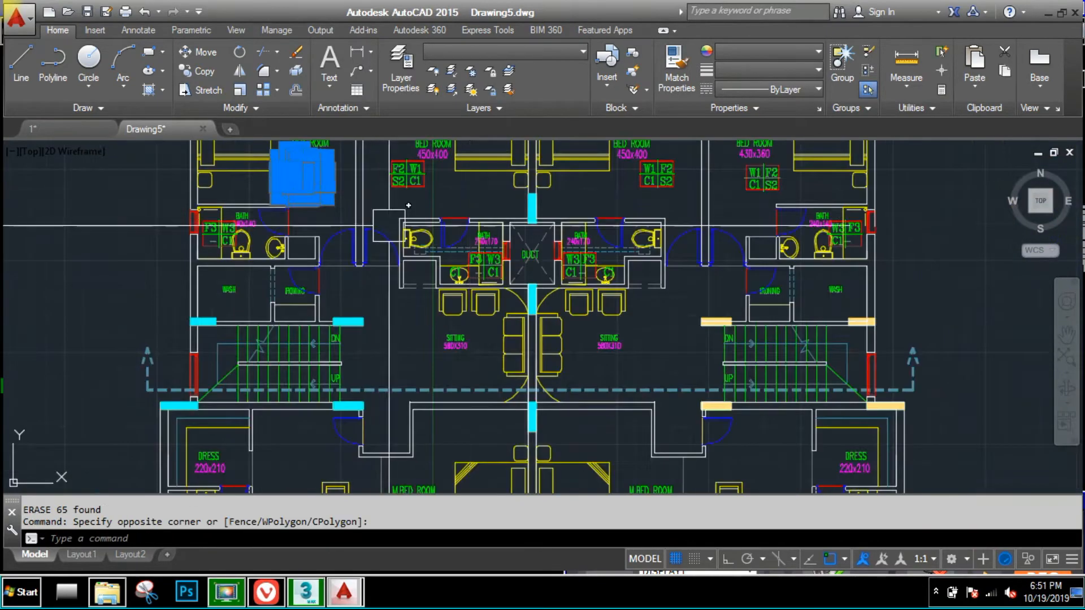
scroll(358, 351, "up", 3)
left_click(340, 371)
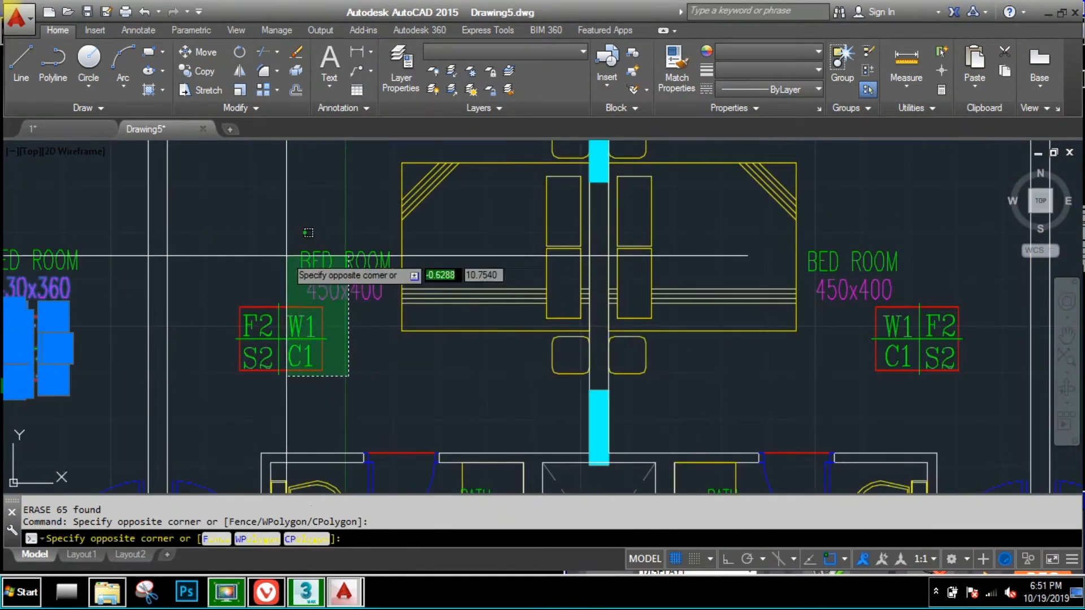
left_click(299, 249)
scroll(300, 249, "down", 3)
scroll(411, 391, "up", 3)
left_click(396, 374)
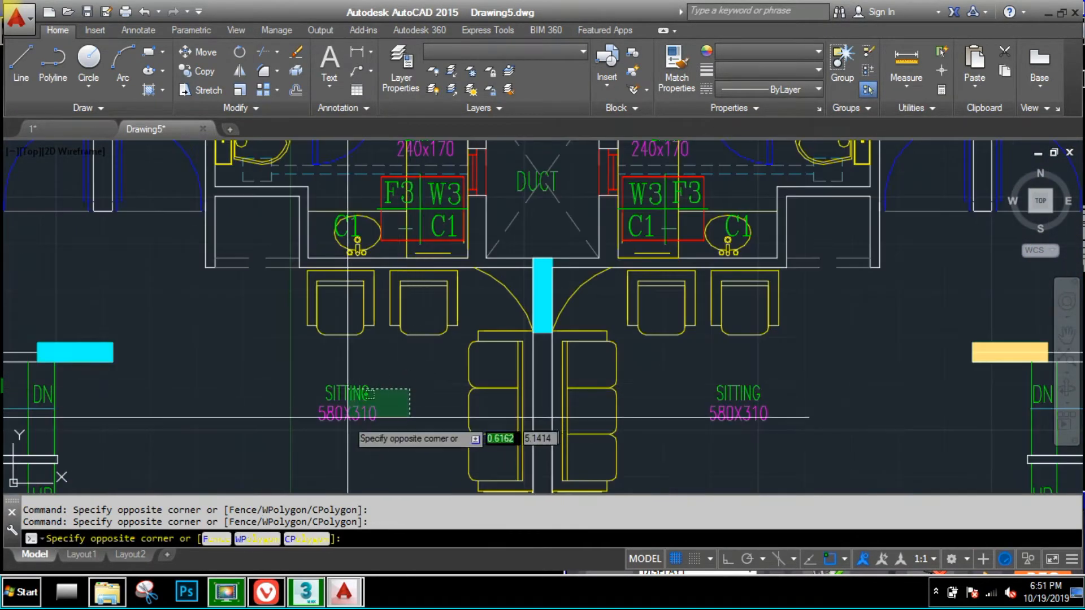
left_click(305, 432)
right_click(197, 375)
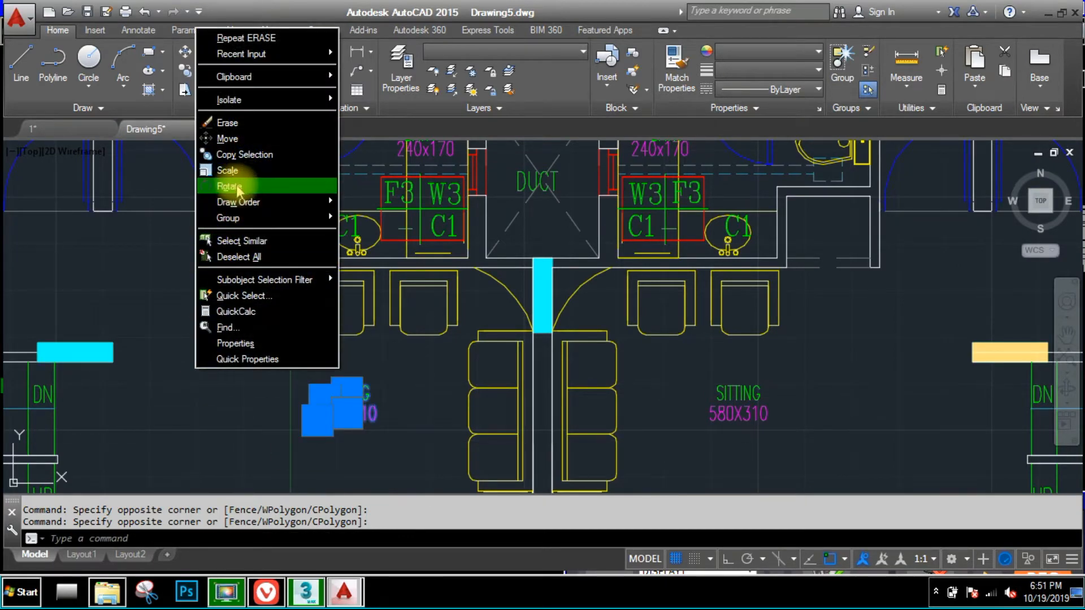
left_click(238, 239)
scroll(221, 236, "down", 5)
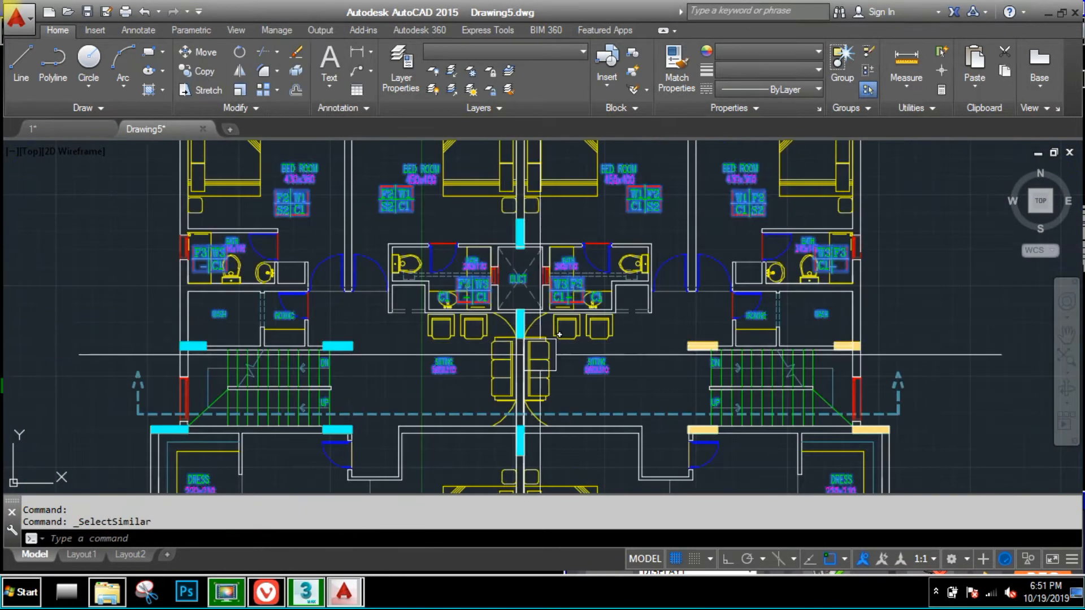
scroll(471, 411, "up", 2)
scroll(470, 411, "up", 2)
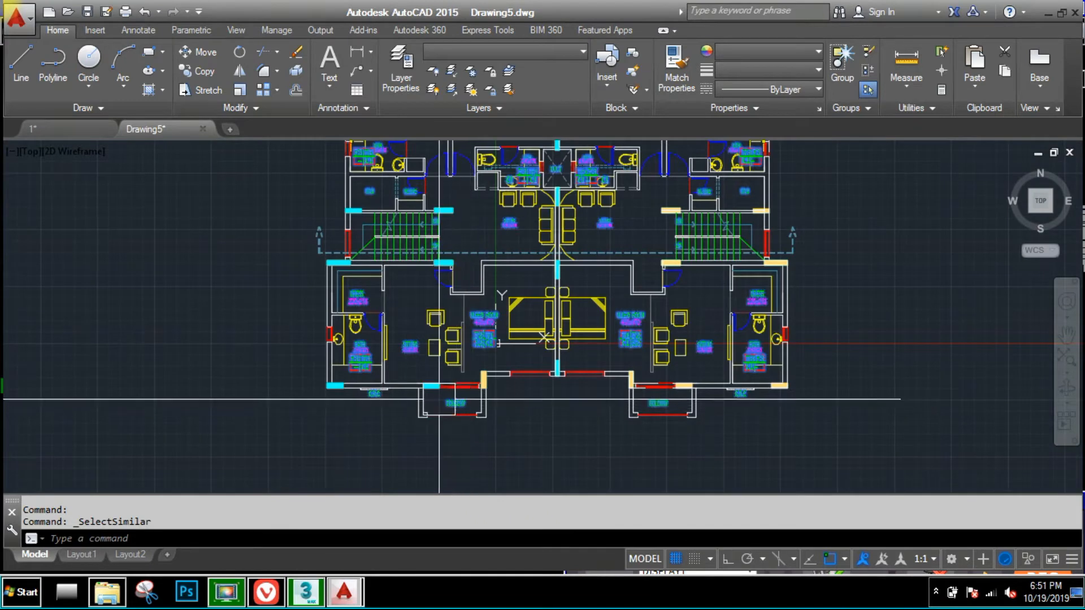
type("e")
key("space")
- Erase the section arrow and its dashed section line beside the left staircase of the first floor plan
scroll(326, 240, "up", 8)
left_click(339, 222)
left_click(196, 423)
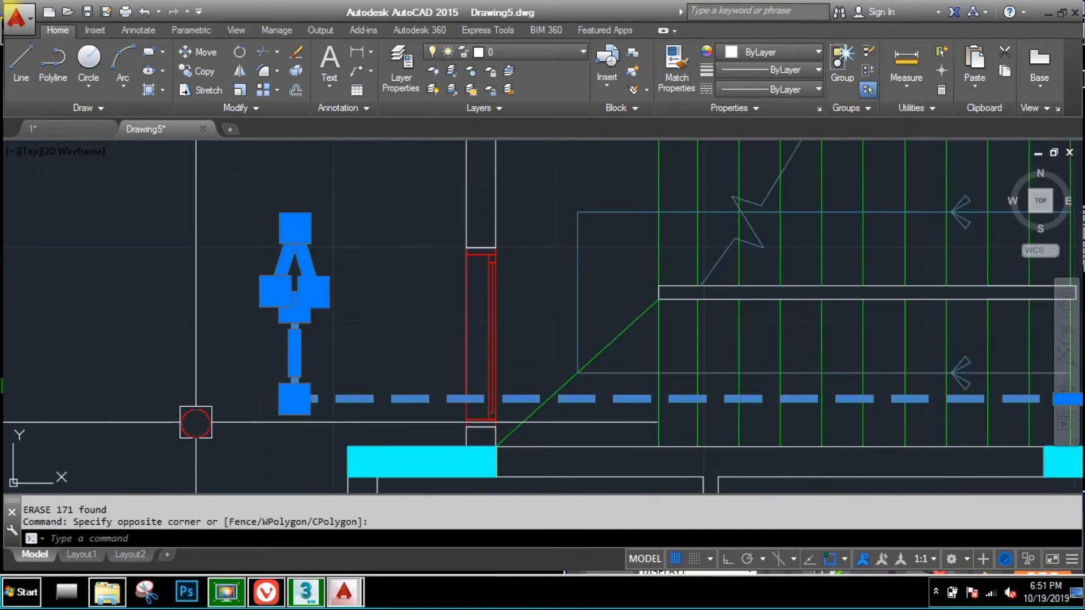
key("space")
- Erase the section arrow and its dashed section line beside the right staircase of the first floor plan
scroll(533, 399, "down", 8)
scroll(673, 400, "up", 6)
left_click(734, 306)
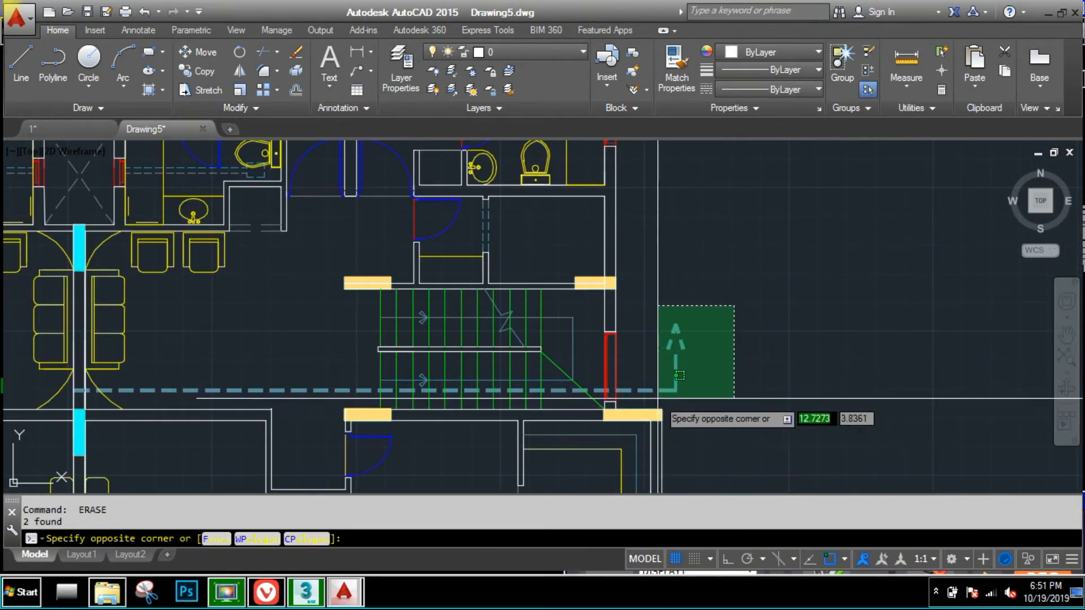
left_click(680, 376)
key("space")
- Save the cleaned first floor plan as P2 in the AUTOCAD FILES folder and close that drawing
scroll(562, 395, "down", 6)
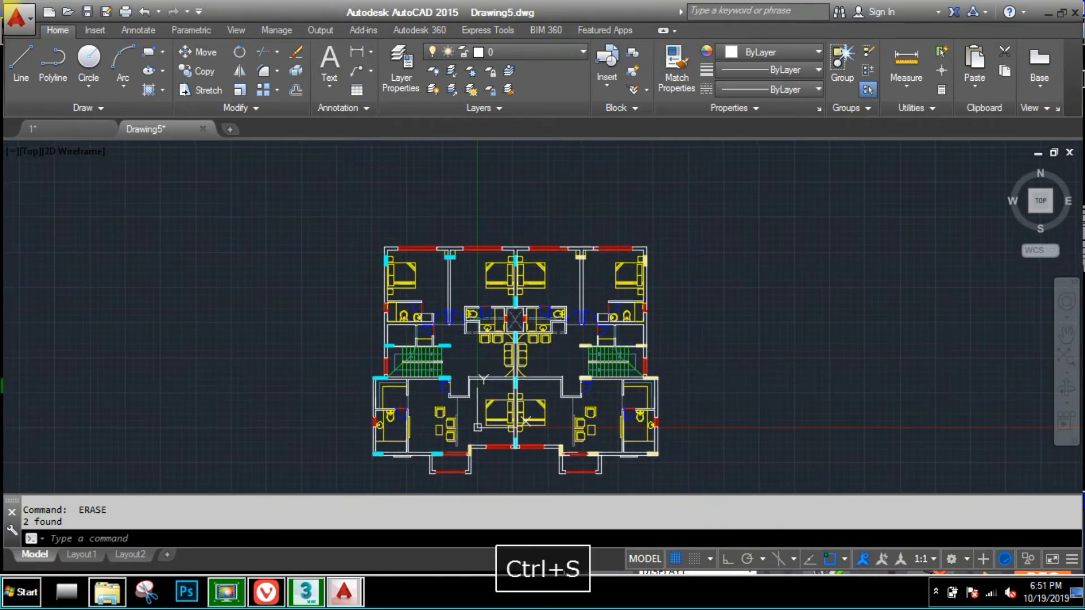
key("ctrl+s")
type("2")
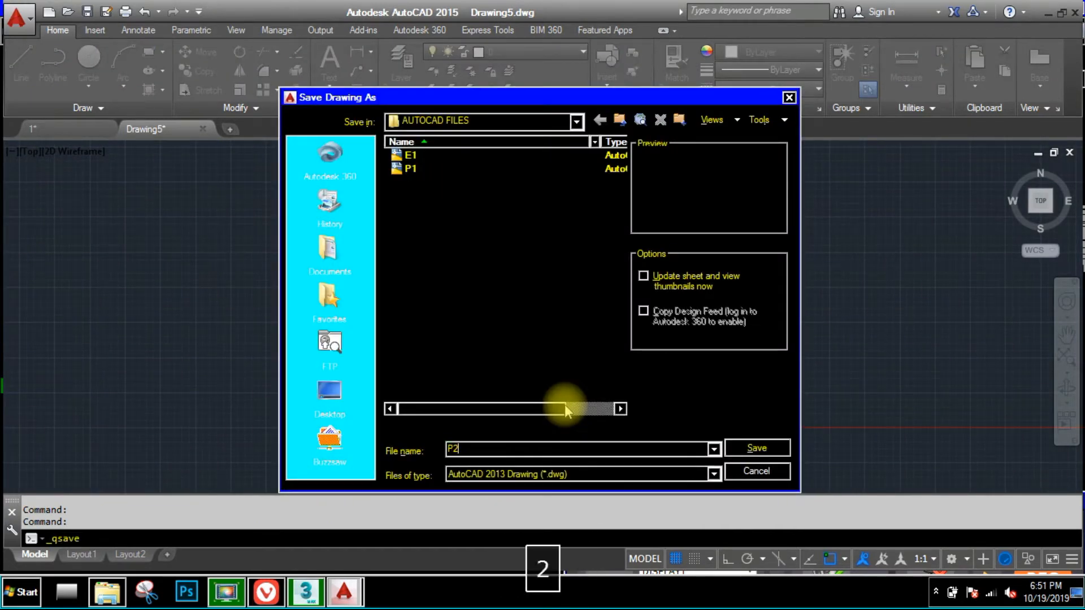
left_click(732, 447)
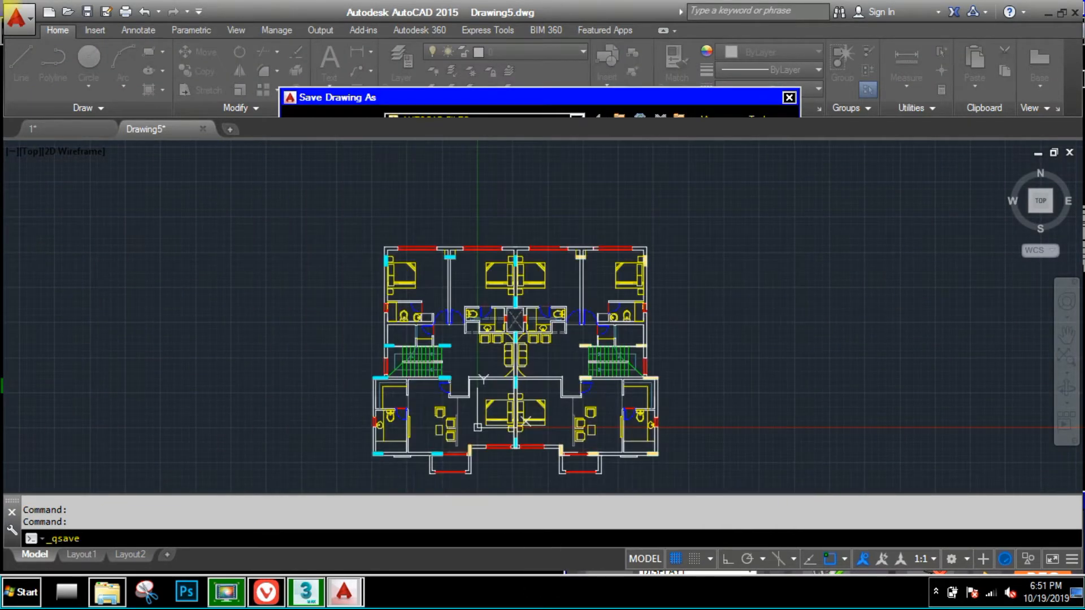
left_click(202, 128)
- Select the whole PINT HOUSE FLOOR PLAN drawing without its title in 1.dwg and copy it to the clipboard
scroll(452, 373, "down", 3)
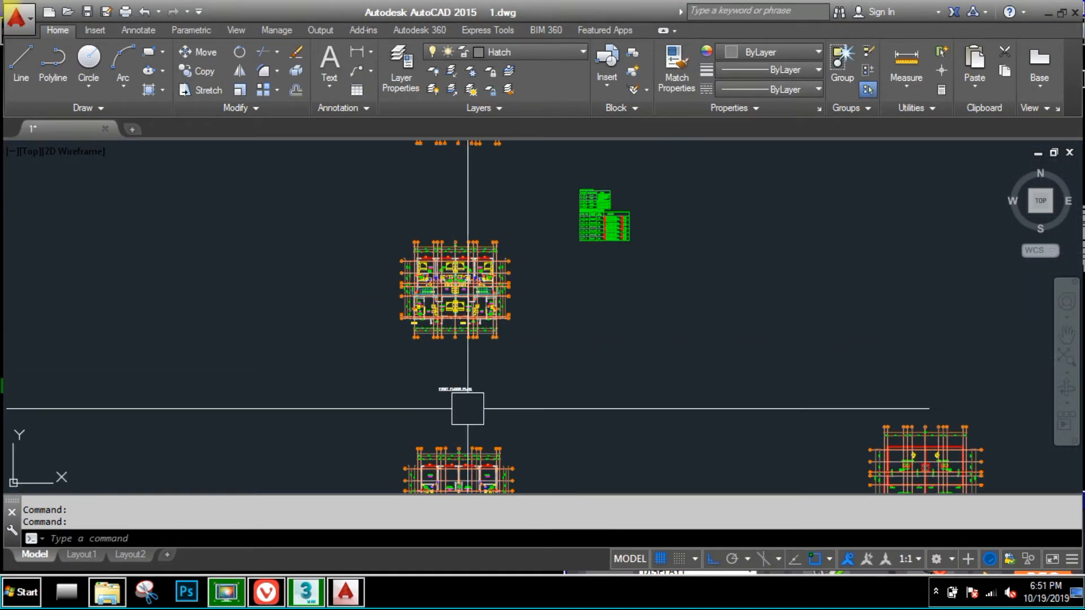
middle_click_drag(468, 417, 482, 252)
scroll(447, 411, "up", 2)
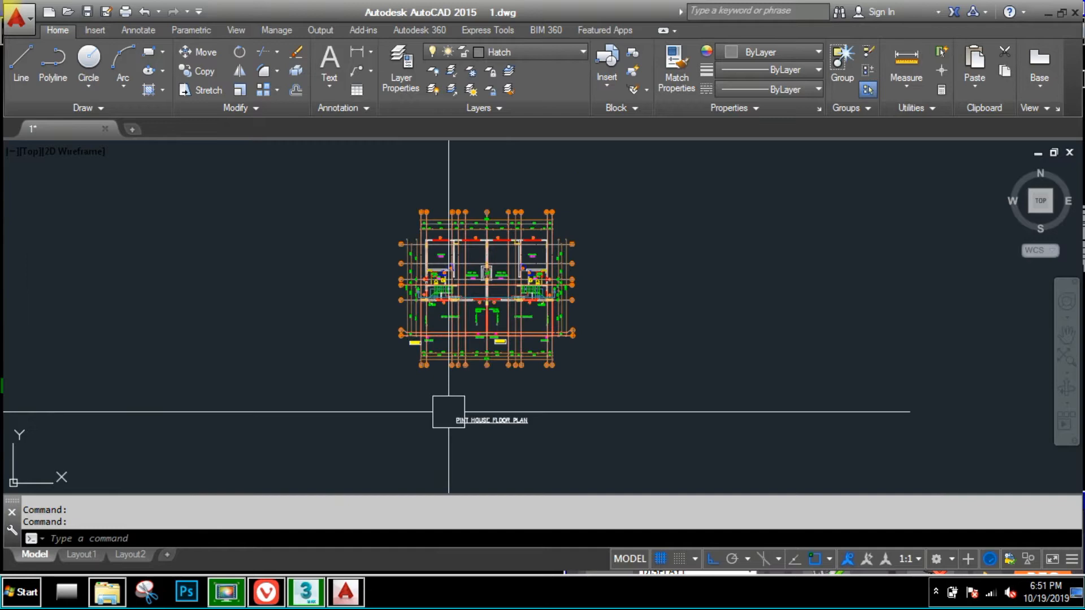
left_click(316, 402)
scroll(324, 381, "down", 2)
left_click(613, 201)
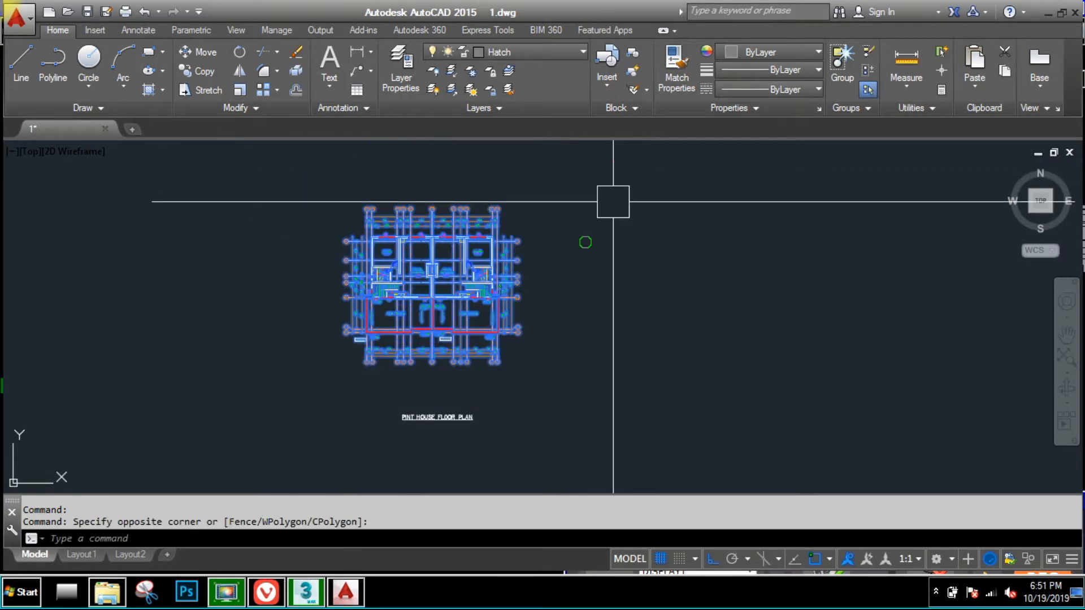
middle_click_drag(613, 201, 597, 279)
scroll(412, 178, "up", 2)
scroll(412, 203, "down", 2)
scroll(411, 425, "up", 2)
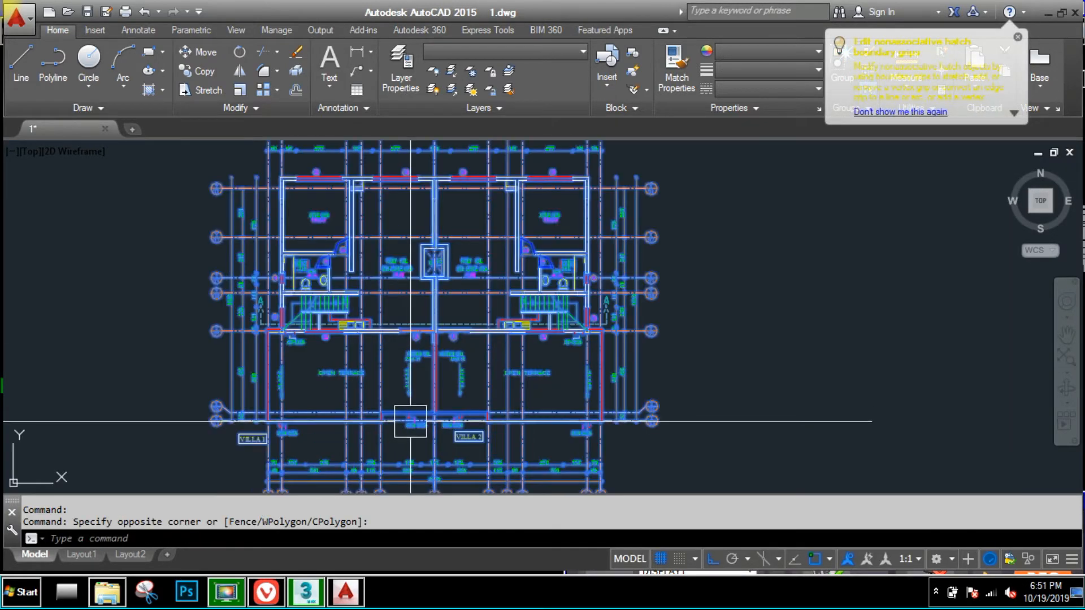
scroll(465, 380, "down", 2)
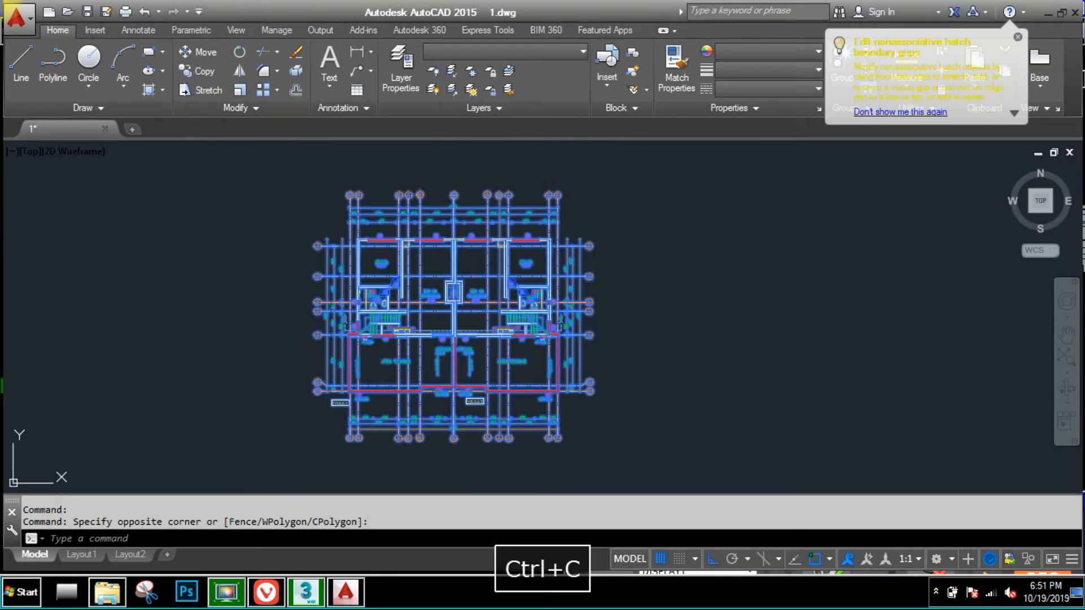
key("ctrl+c")
- Create a new blank drawing and paste the copied pint house floor plan near the origin
left_click(131, 131)
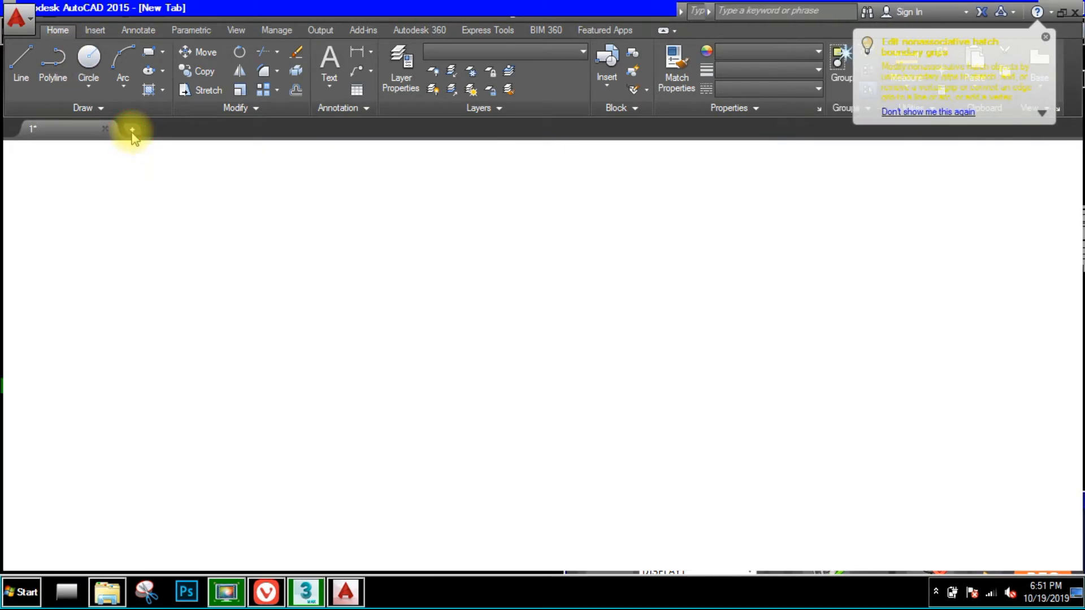
left_click(234, 277)
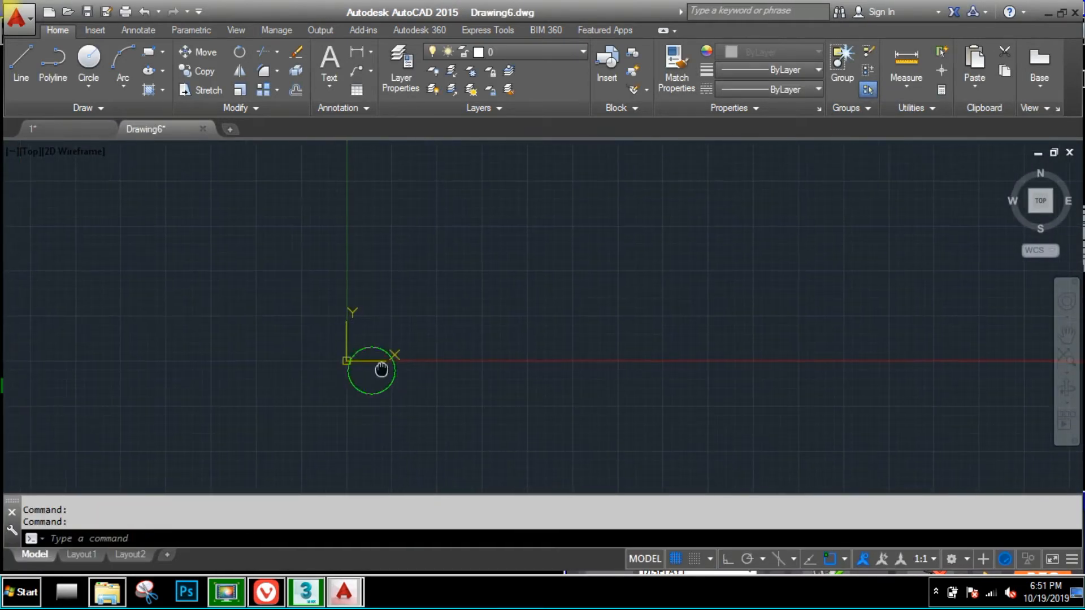
key("ctrl+v")
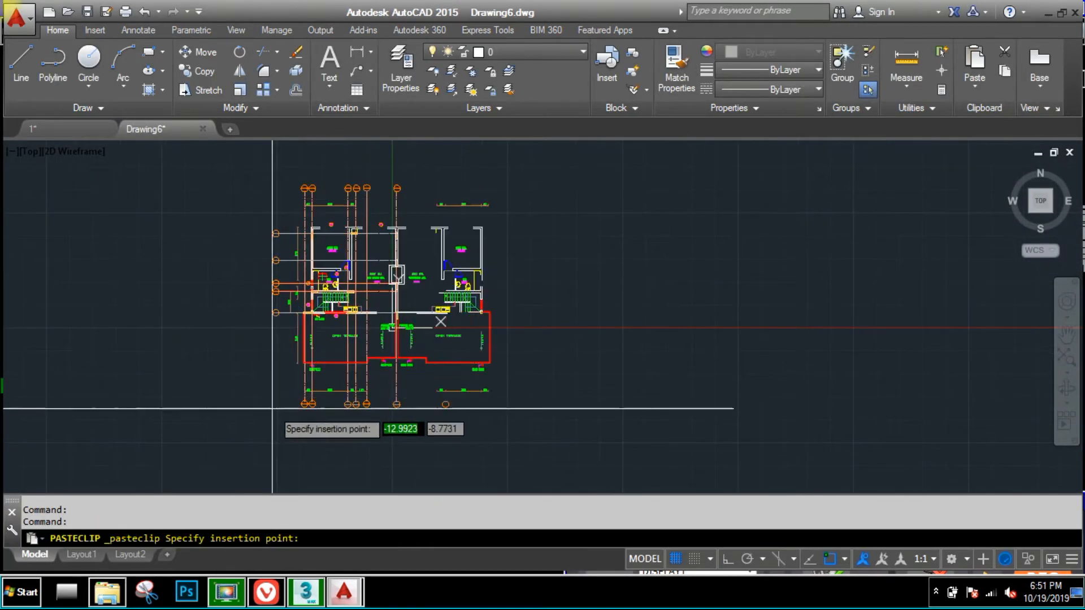
left_click(281, 411)
left_click(405, 414)
- Erase the grid lines, dimensions, villa labels, drain water notes and all similar annotations from the pasted pint house floor plan
scroll(571, 395, "up", 4)
left_click(576, 412)
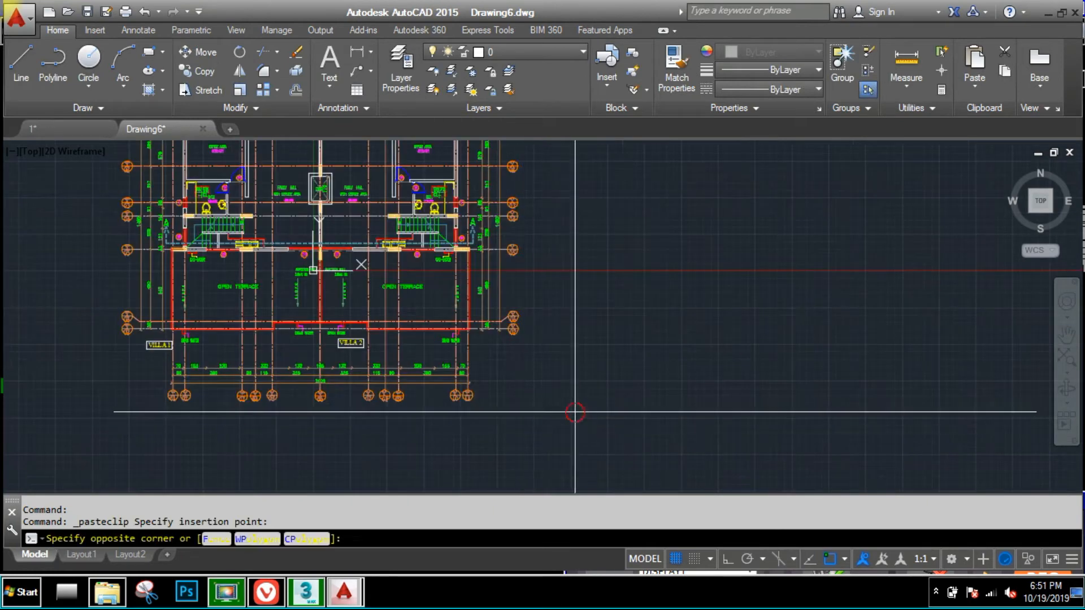
scroll(100, 345, "up", 2)
scroll(99, 345, "up", 2)
scroll(136, 356, "down", 2)
middle_click_drag(136, 356, 126, 294)
left_click(125, 312)
scroll(383, 282, "up", 3)
scroll(610, 363, "up", 1)
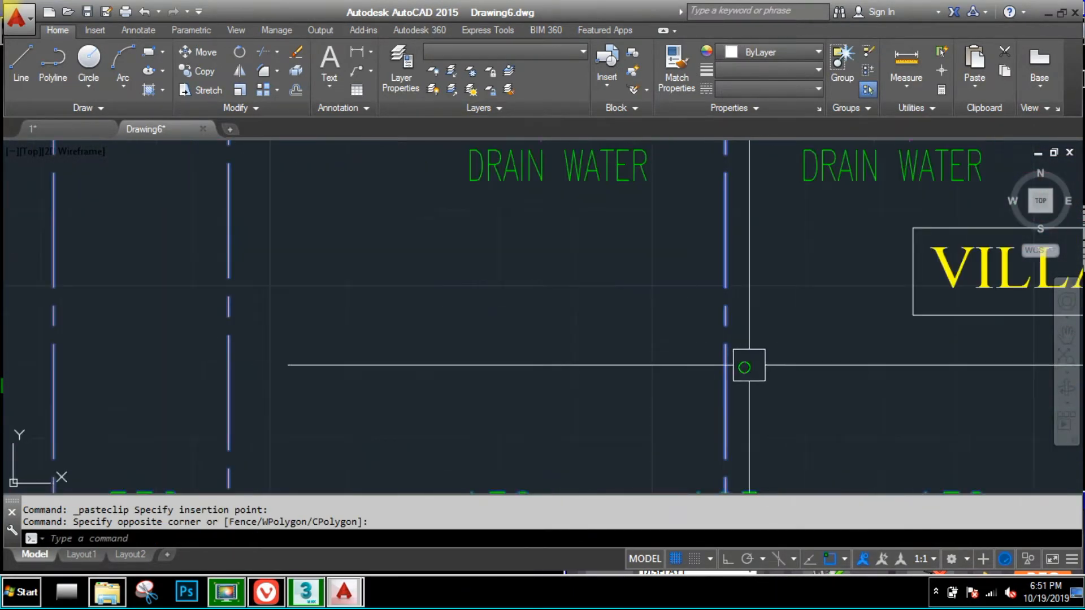
middle_click_drag(748, 366, 340, 439)
left_click(618, 444)
left_click(476, 270)
scroll(475, 258, "up", 2)
scroll(497, 269, "up", 2)
left_click(560, 300)
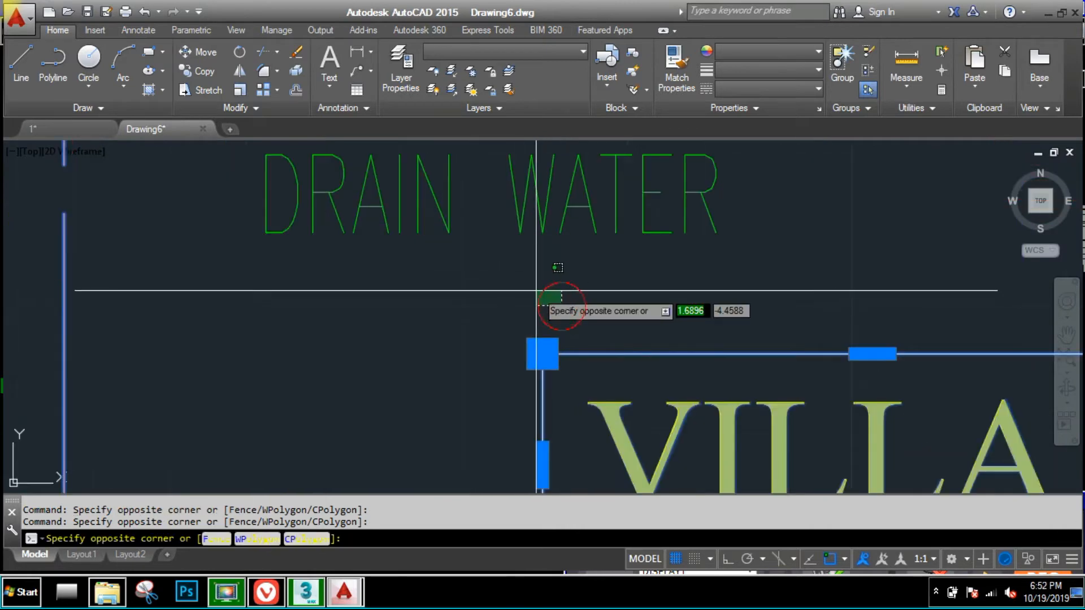
middle_click_drag(538, 291, 479, 443)
scroll(409, 252, "down", 4)
left_click(418, 302)
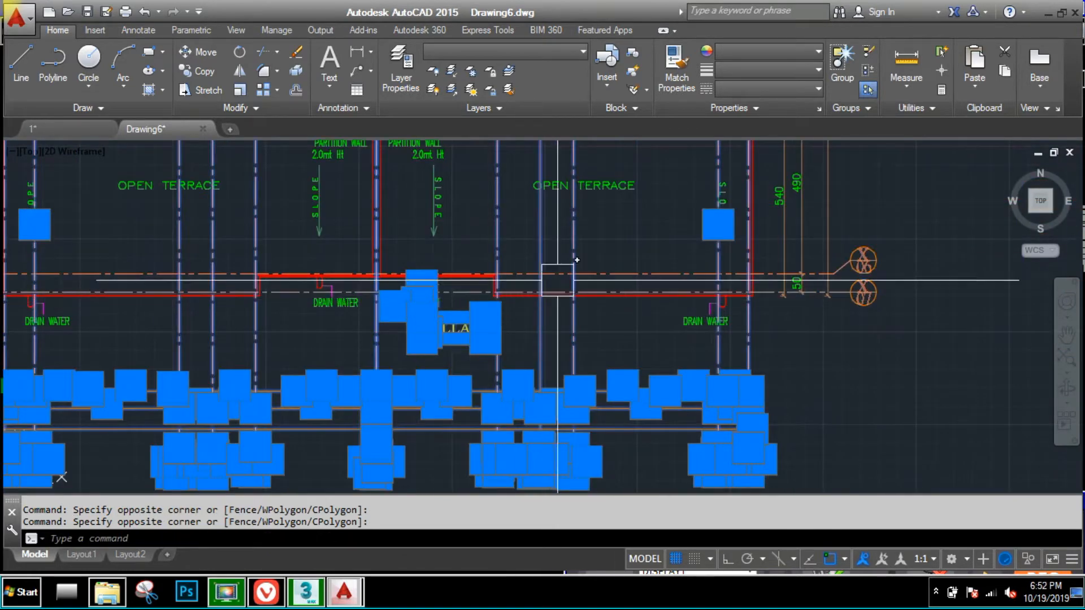
right_click(600, 234)
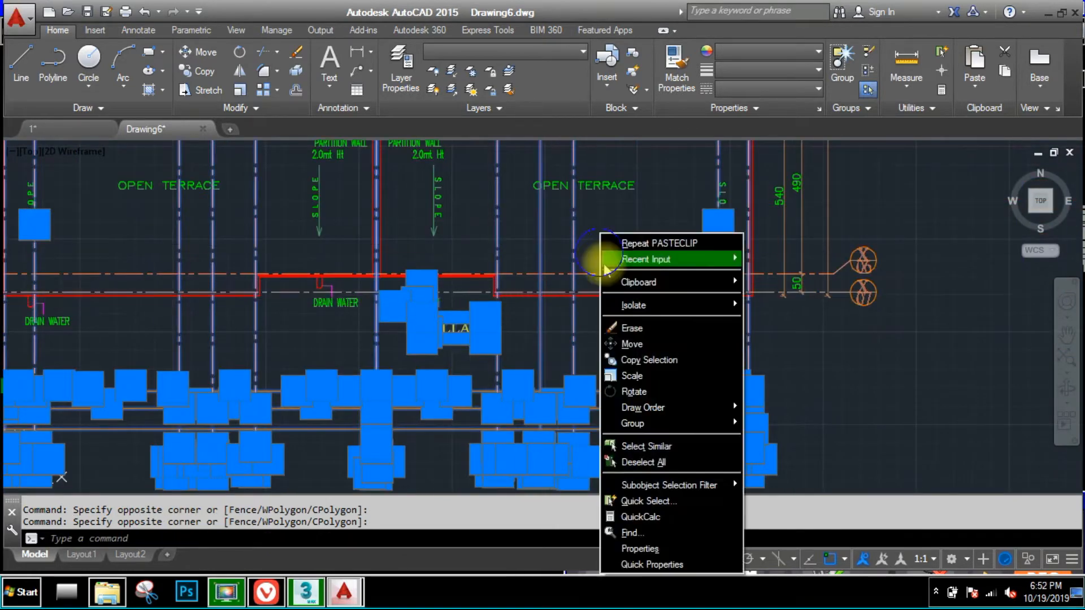
left_click(644, 447)
scroll(611, 435, "down", 2)
type("E")
key("space")
- Erase the slope labels, room size texts, F/D tags and all similar door and window marks from the floor plan
scroll(565, 339, "up", 2)
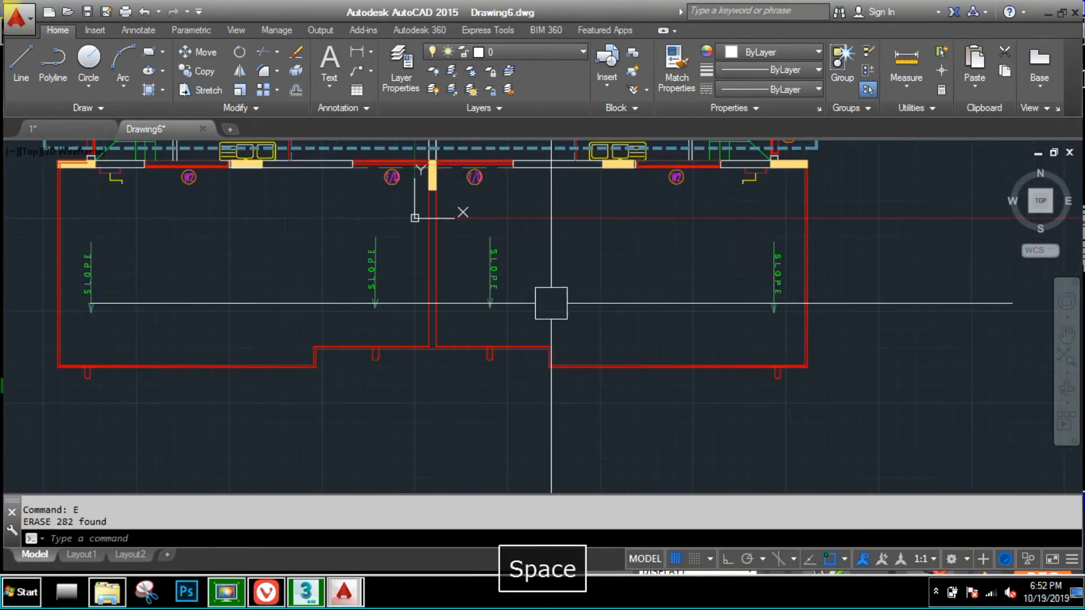
scroll(533, 289, "up", 4)
left_click(520, 260)
left_click(388, 331)
scroll(411, 360, "down", 6)
middle_click_drag(423, 282, 421, 395)
scroll(361, 331, "up", 4)
left_click(360, 332)
left_click(281, 234)
middle_click_drag(287, 487, 292, 434)
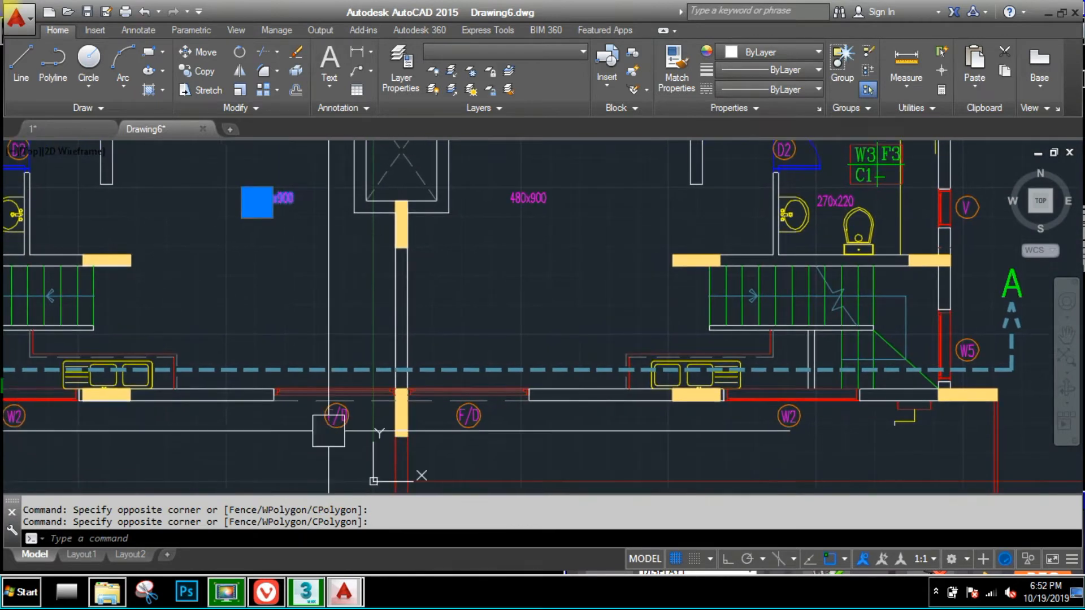
scroll(330, 464, "up", 3)
left_click(416, 400)
left_click(331, 291)
right_click(219, 331)
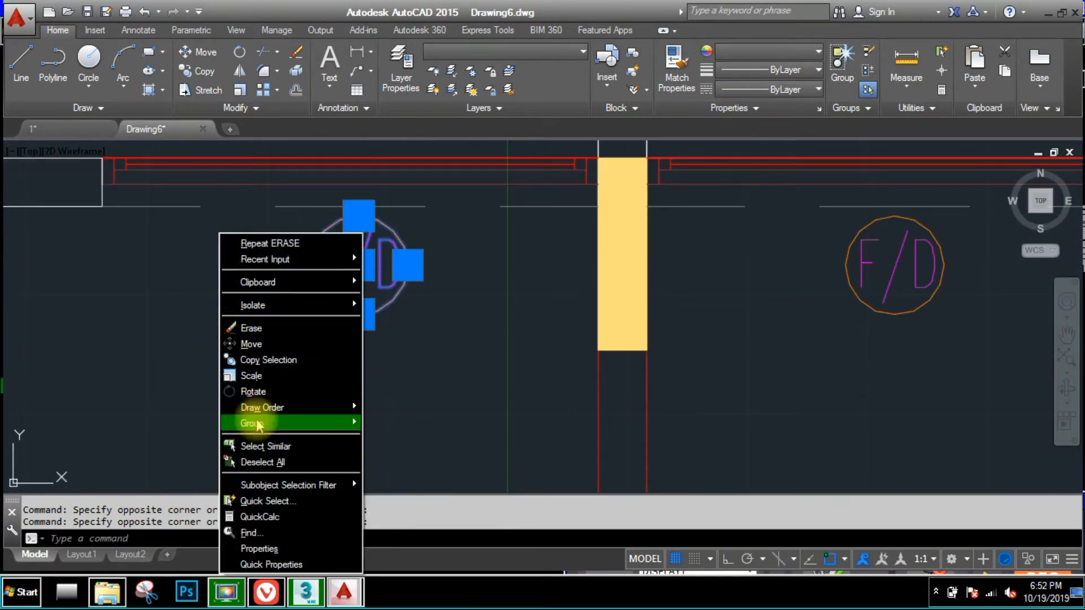
left_click(265, 446)
scroll(265, 445, "down", 5)
key("space")
scroll(296, 413, "down", 4)
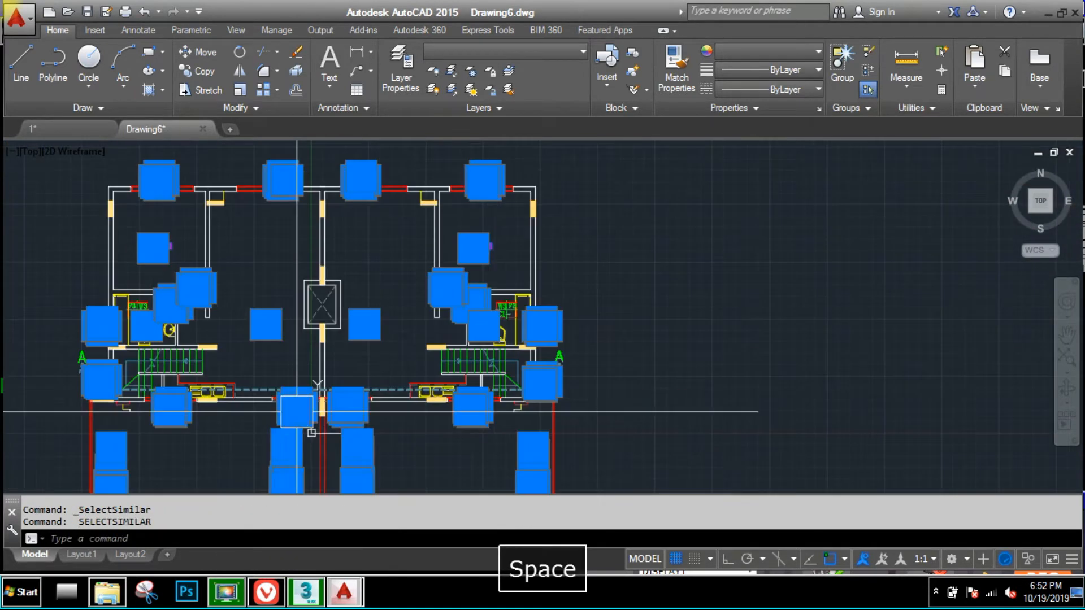
type("e")
key("space")
- Erase the dashed section line and the section arrow with its letter A beside the left staircase
scroll(296, 401, "down", 1)
scroll(147, 345, "up", 7)
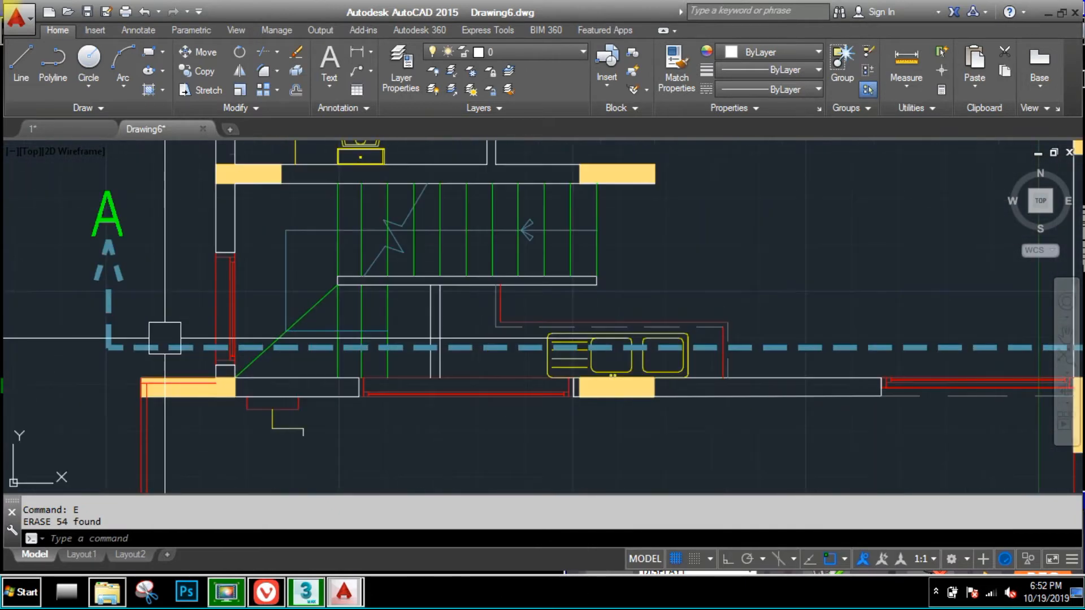
left_click(162, 311)
left_click(89, 340)
key("space")
scroll(144, 268, "up", 1)
left_click(140, 315)
left_click(62, 218)
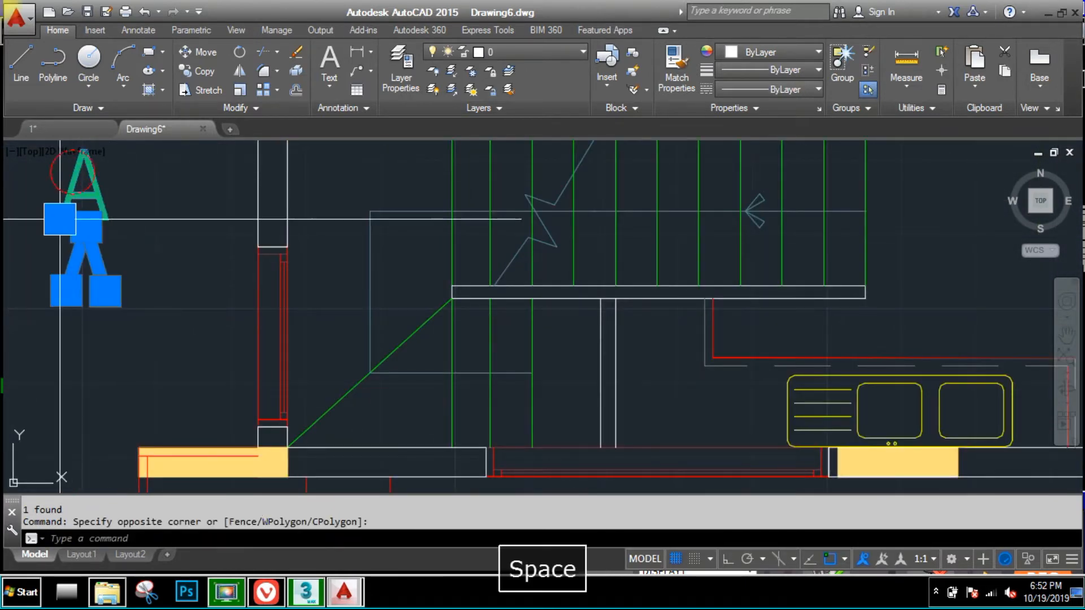
scroll(63, 214, "down", 1)
key("space")
- Erase the section arrow, letter A and dashed section line beside the right staircase
scroll(660, 388, "down", 3)
scroll(606, 242, "up", 4)
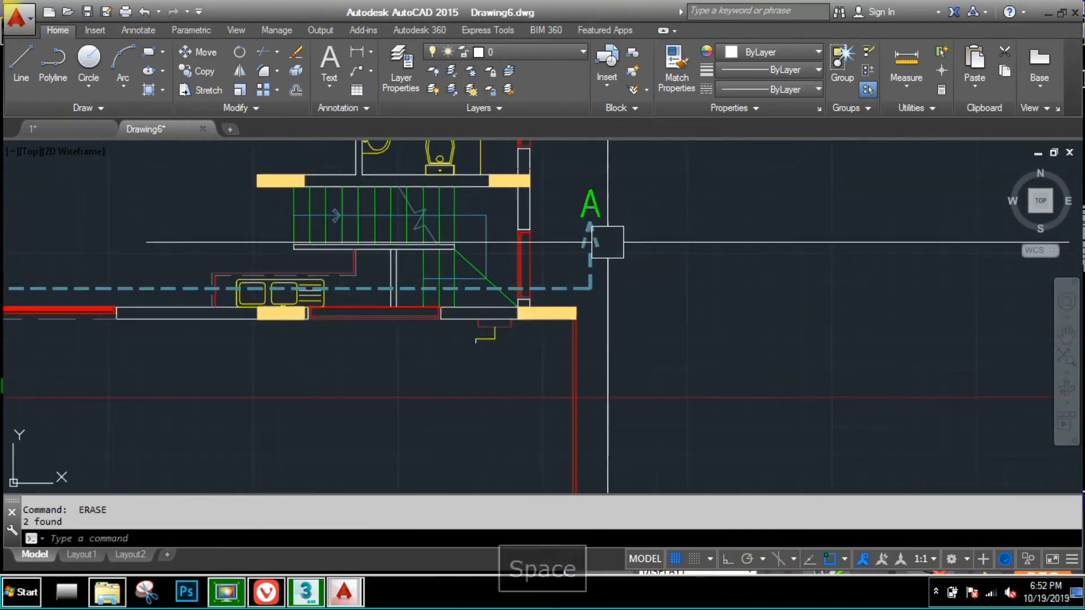
left_click(637, 198)
left_click(581, 268)
key("space")
- Save the cleaned pint house floor plan as P3 in the AUTOCAD FILES folder
scroll(526, 325, "up", 6)
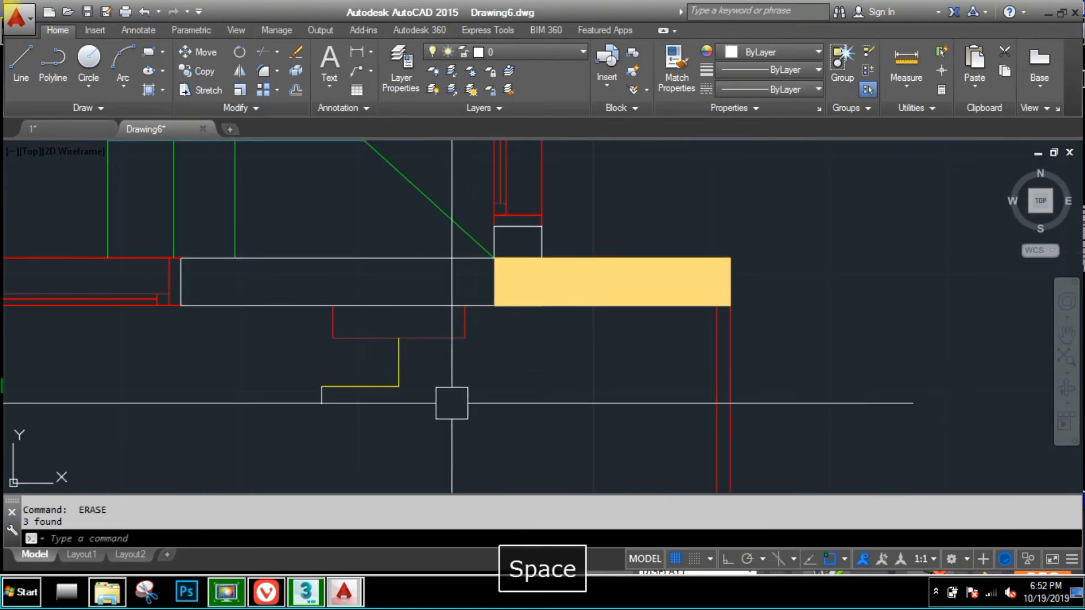
scroll(446, 373, "down", 6)
scroll(446, 372, "down", 8)
key("ctrl+s")
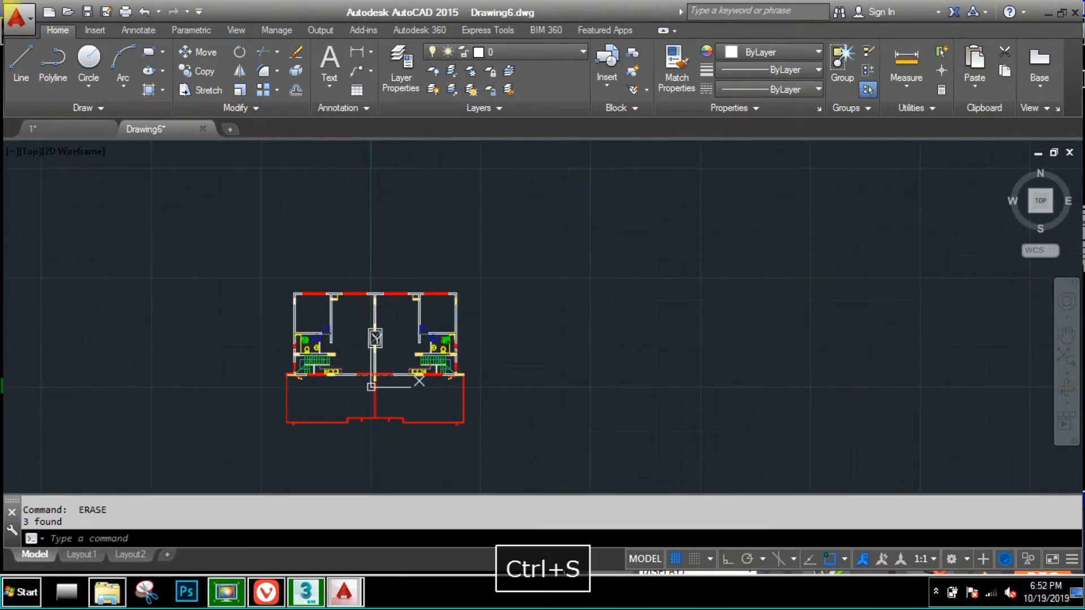
type("P3")
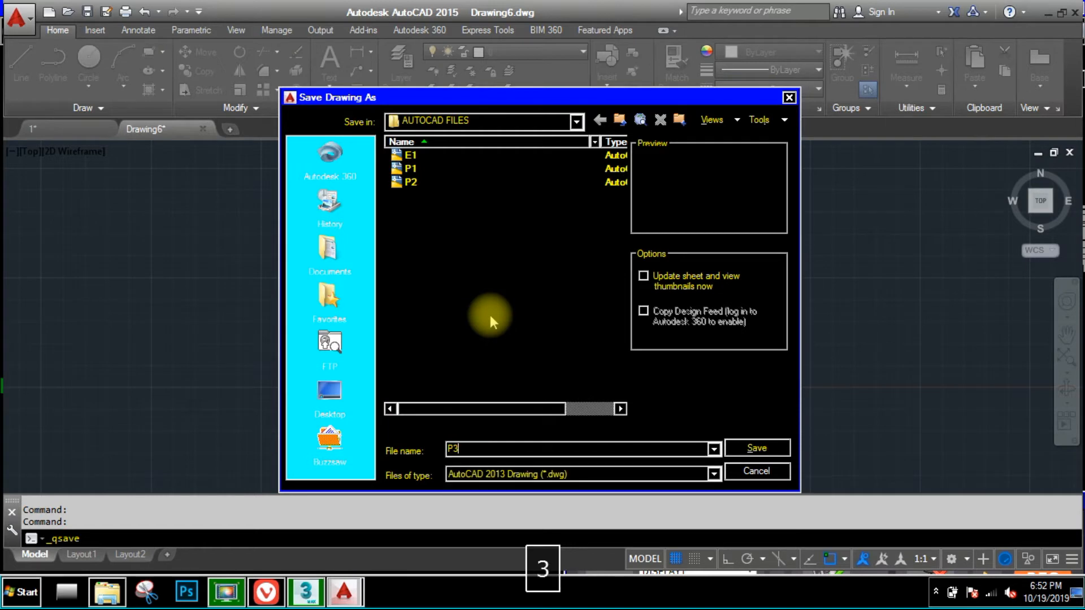
left_click(779, 456)
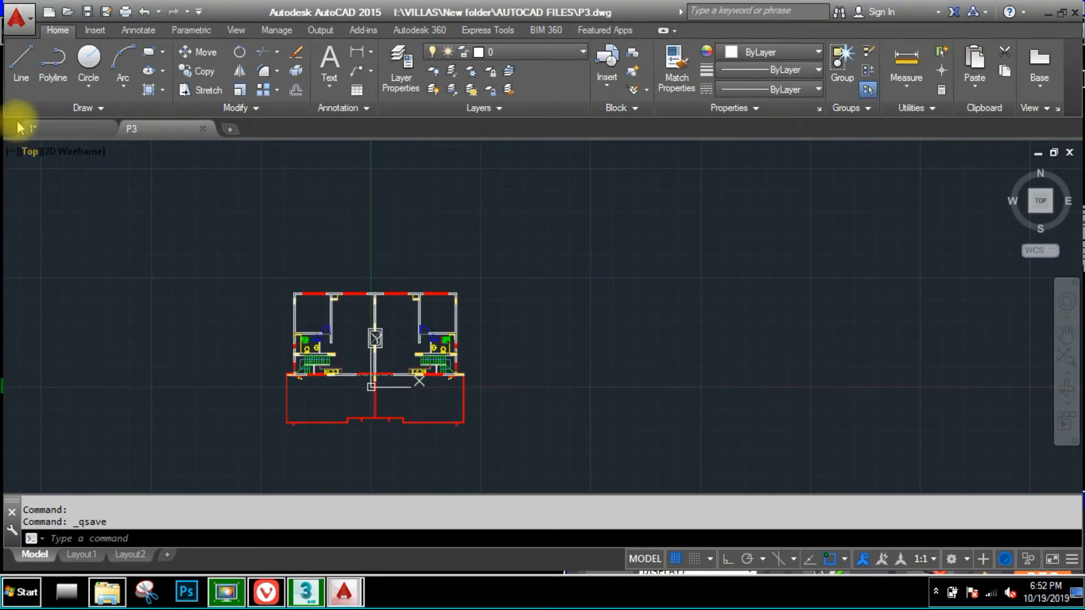
- Return to 1.dwg, select the whole ROOF PLAN drawing without its title and copy it to the clipboard
left_click(56, 135)
scroll(484, 364, "up", 3)
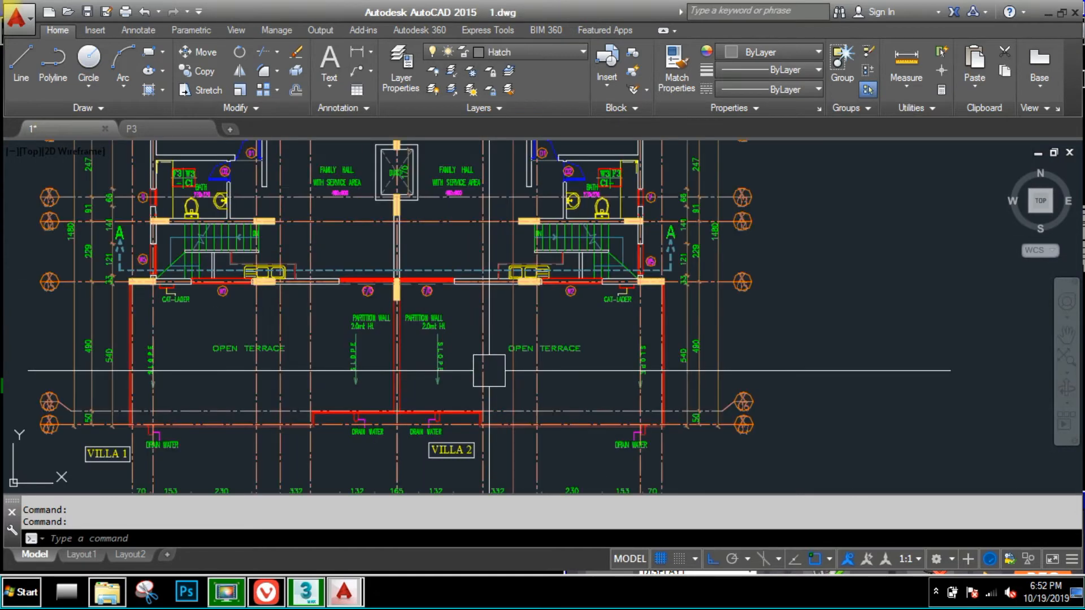
scroll(488, 291, "down", 5)
scroll(525, 346, "down", 1)
middle_click_drag(782, 303, 669, 318)
scroll(669, 317, "up", 4)
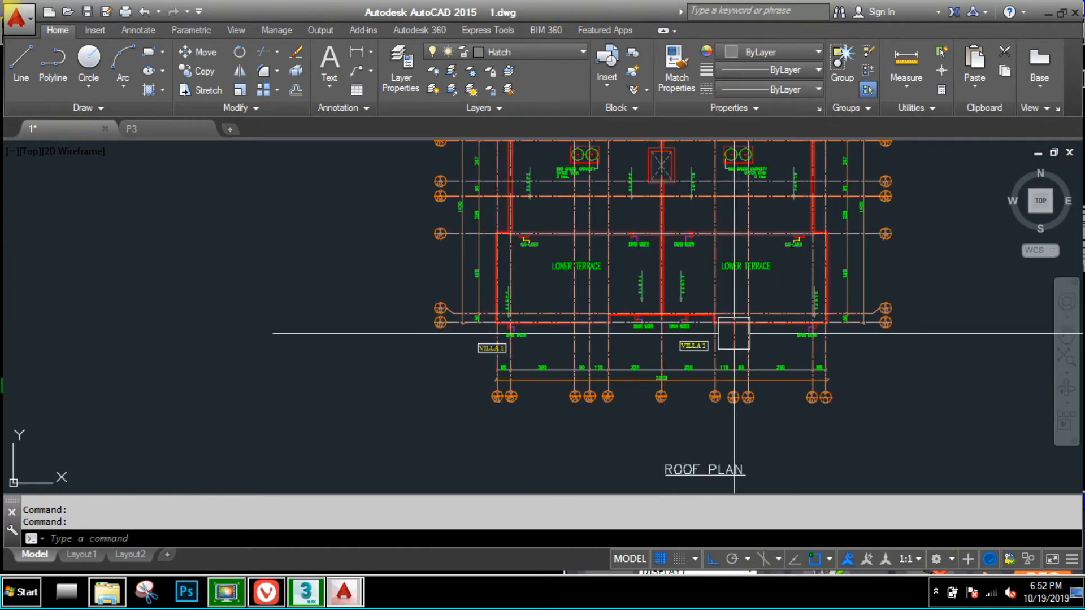
middle_click_drag(733, 333, 728, 340)
scroll(678, 339, "down", 4)
left_click(536, 215)
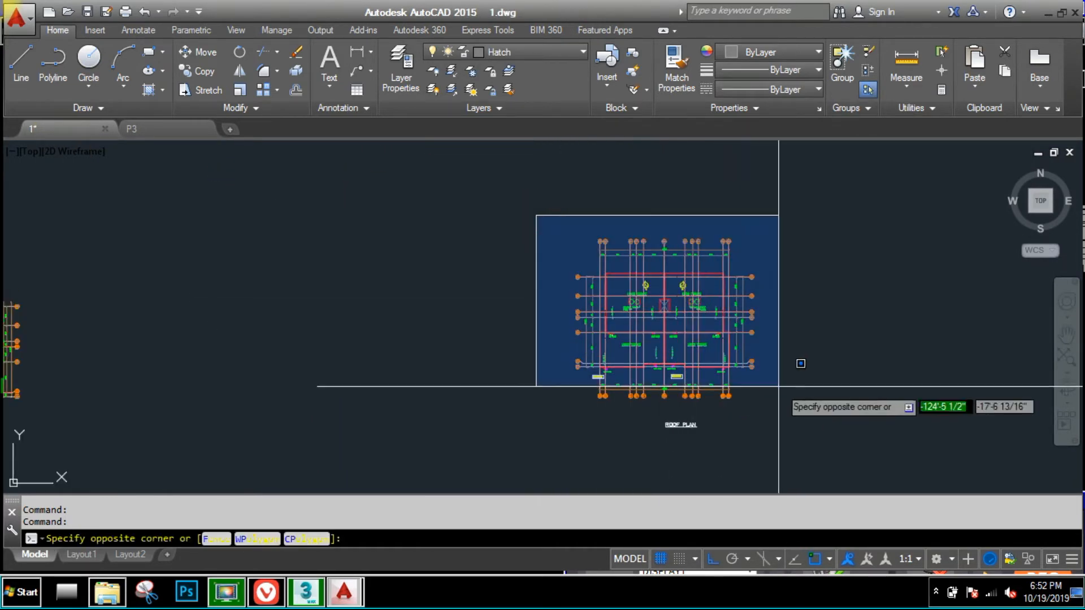
left_click(795, 406)
key("ctrl+c")
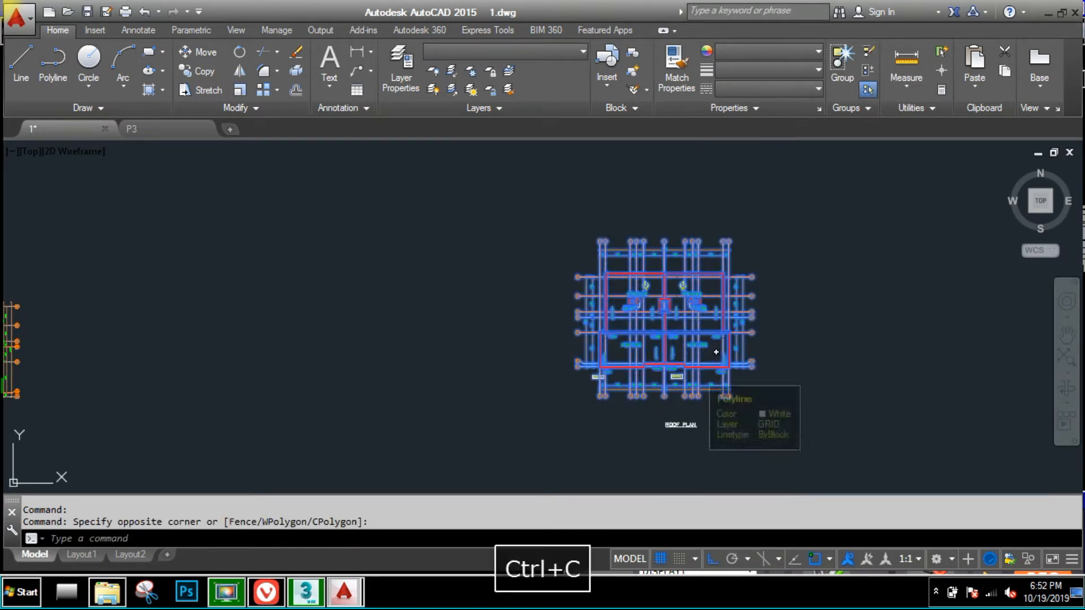
- Close the P3 drawing, then paste the roof plan near the origin of a new blank drawing, accepting the default block attributes
left_click(202, 135)
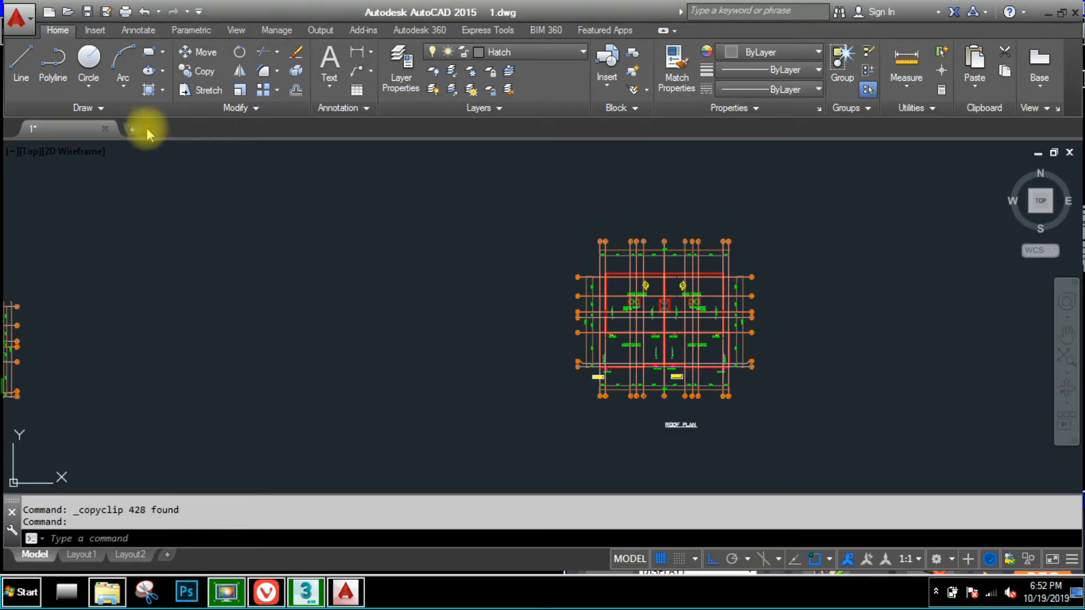
left_click(139, 132)
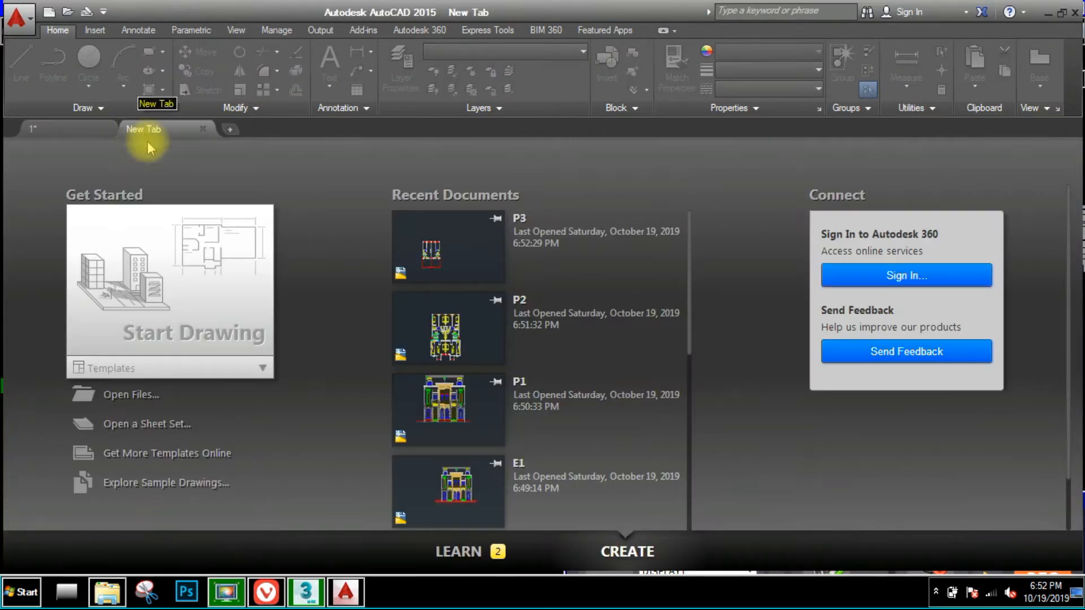
left_click(215, 302)
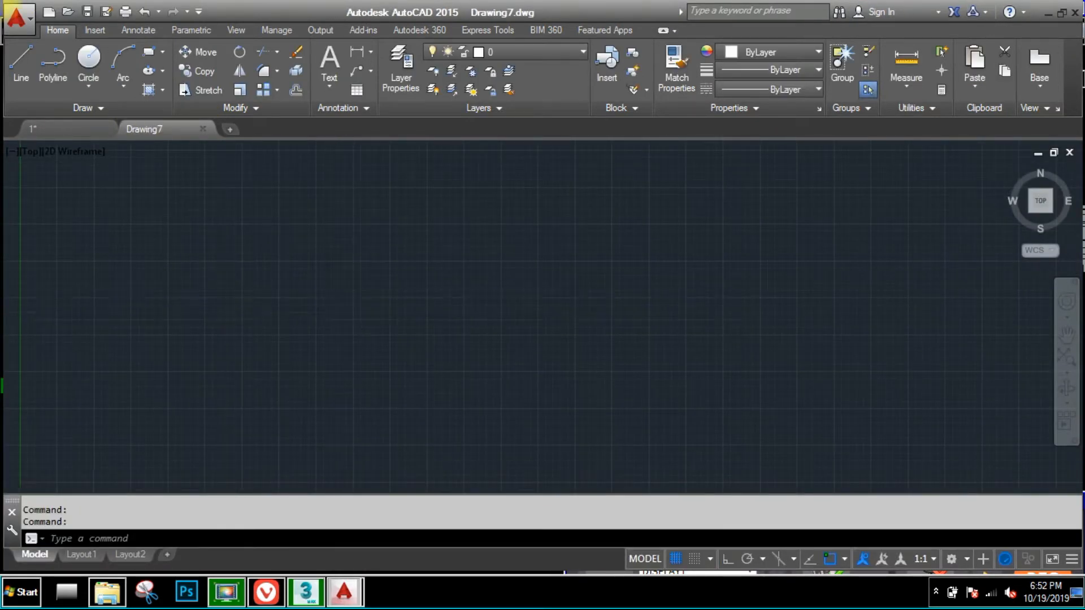
key("ctrl+v")
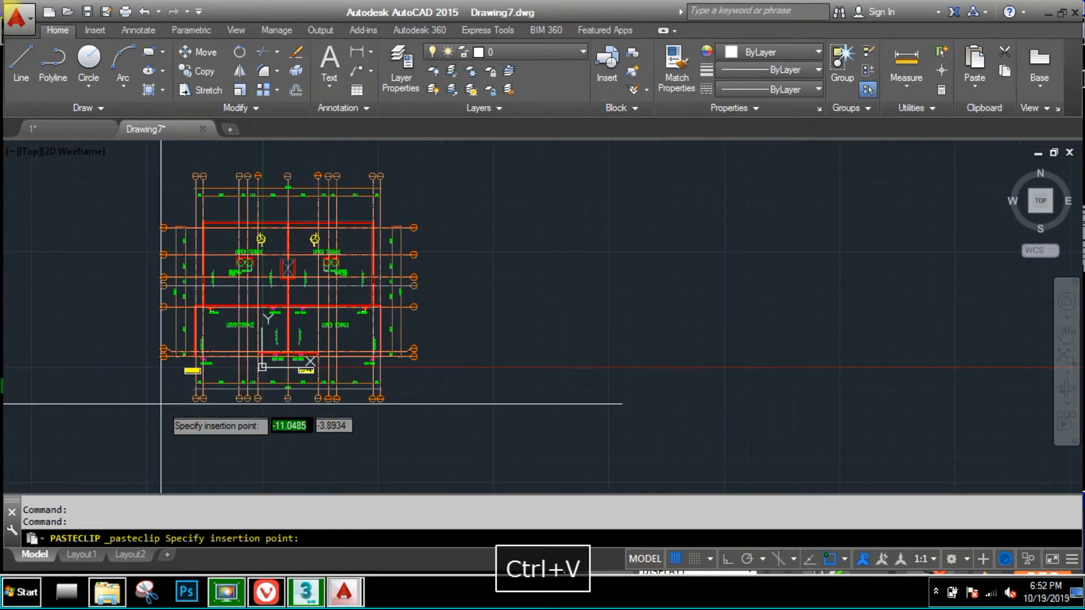
left_click(262, 381)
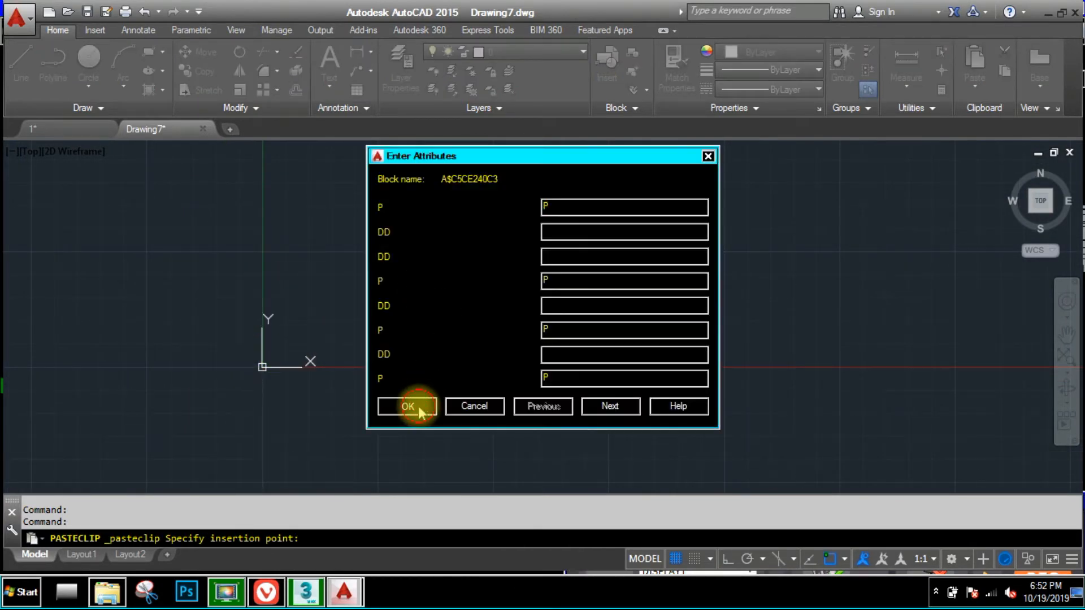
left_click(410, 406)
- Erase the grid lines, grid bubbles, dimensions, villa labels and all similar objects from the roof plan
scroll(616, 377, "up", 4)
left_click(767, 436)
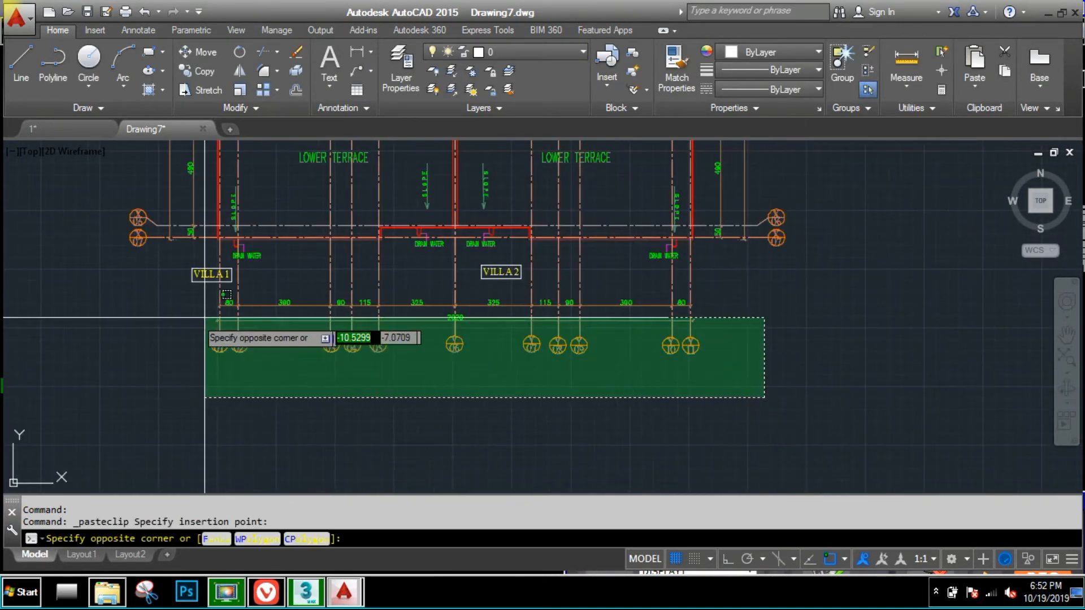
left_click(130, 285)
right_click(148, 298)
left_click(192, 446)
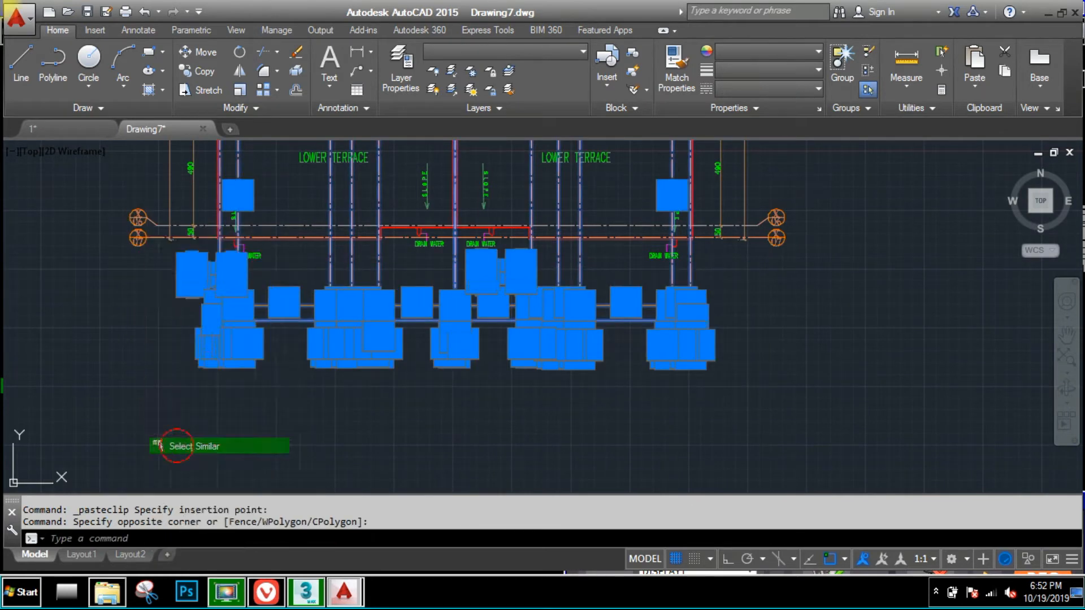
key("e")
key("space")
- Select the drain water note, LOWER TERRACE label and slope arrow labels in the left villa's lower terrace
scroll(245, 252, "up", 8)
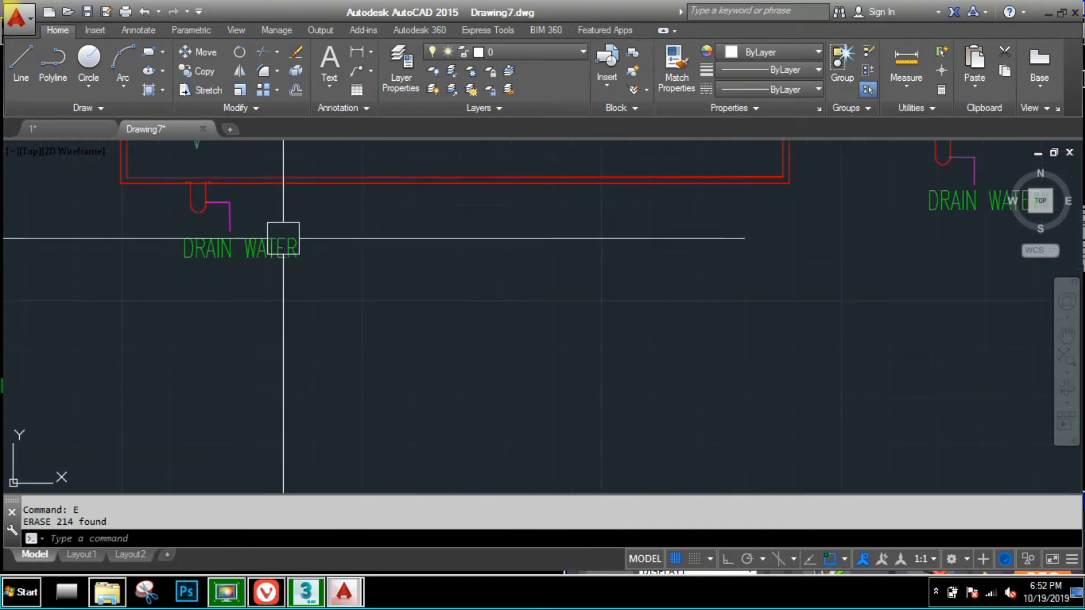
left_click(275, 220)
left_click(152, 300)
scroll(145, 296, "up", 2)
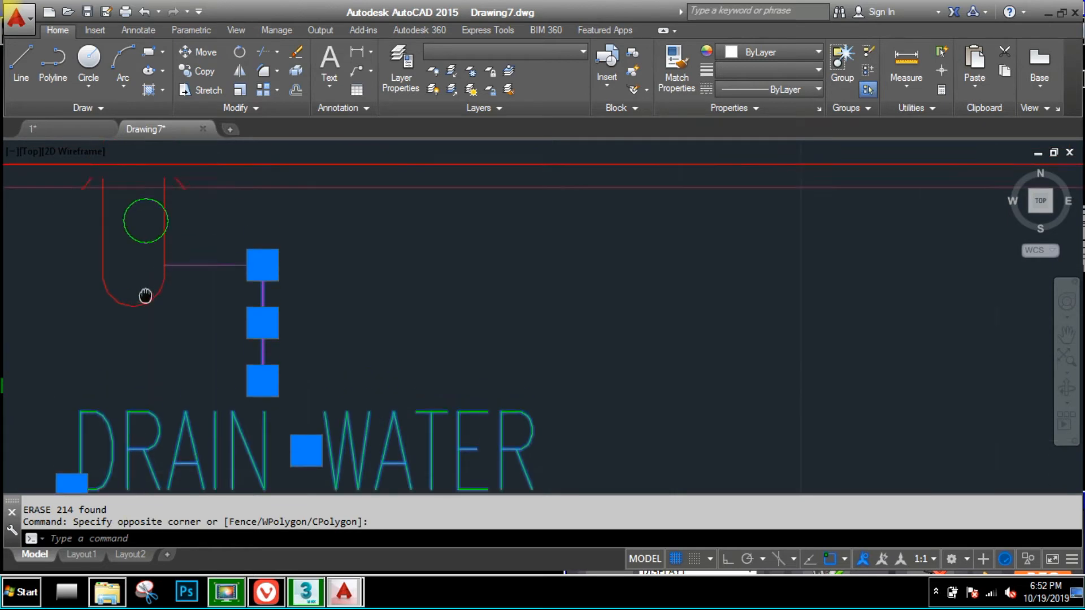
scroll(150, 315, "down", 4)
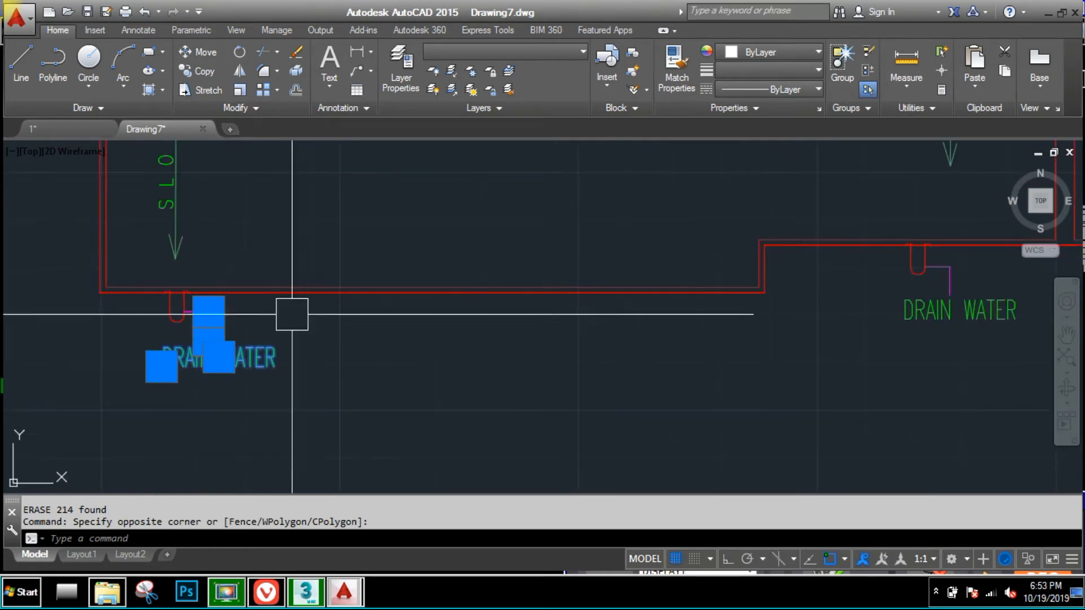
left_click(136, 399)
left_click(304, 236)
scroll(250, 238, "down", 2)
middle_click_drag(249, 239, 240, 368)
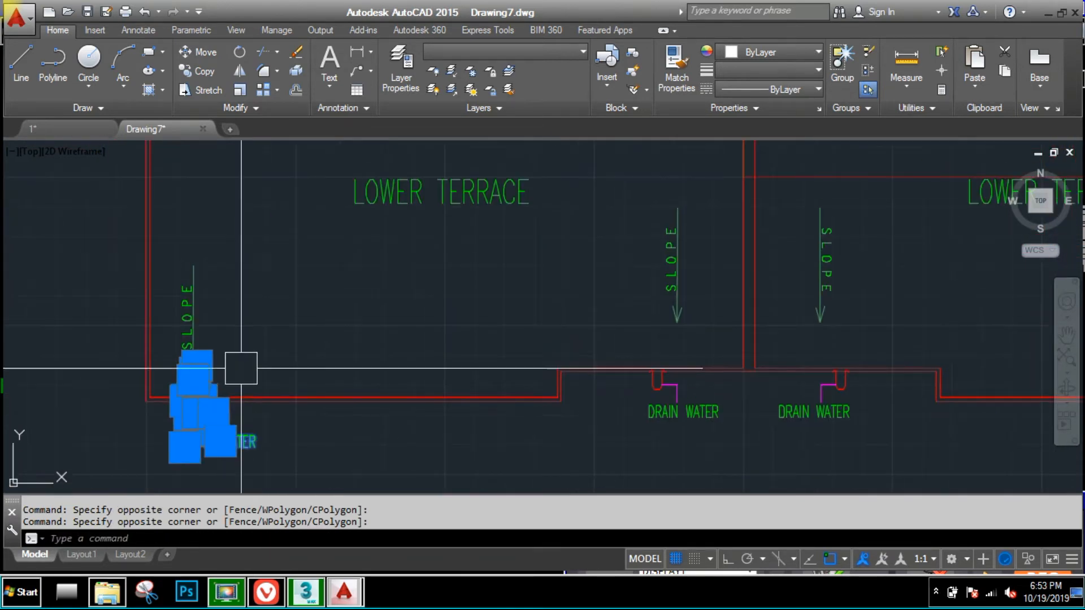
left_click(352, 203)
scroll(686, 299, "up", 4)
left_click(729, 257)
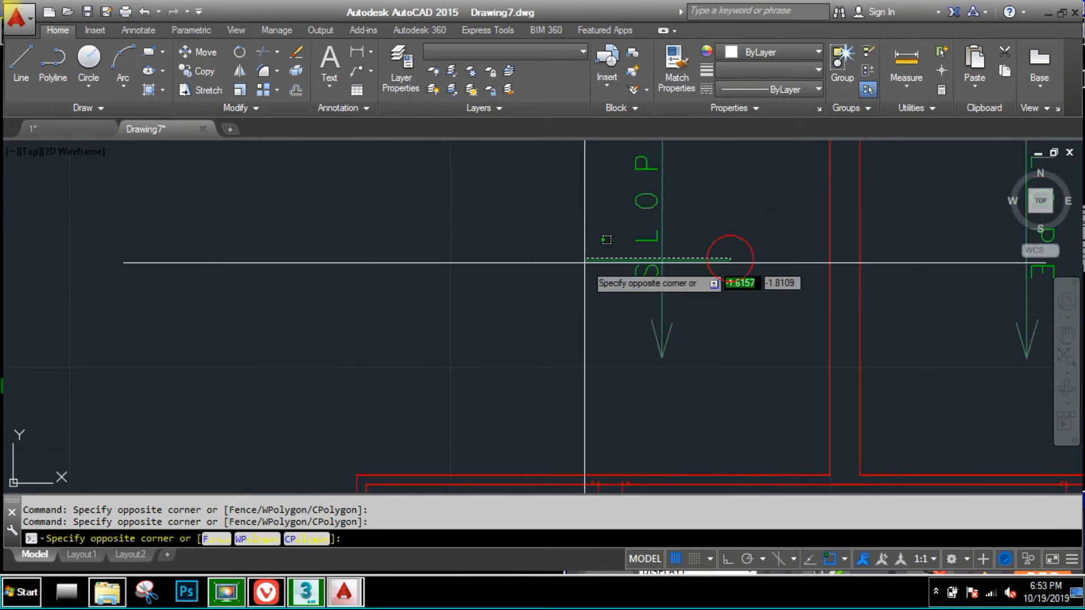
left_click(576, 265)
- Erase the water tank note and slope arrow labels together with all similar text and arrows across the roof plan
scroll(546, 283, "down", 6)
middle_click_drag(543, 288, 518, 367)
scroll(552, 354, "down", 3)
scroll(371, 242, "up", 8)
middle_click_drag(371, 243, 370, 461)
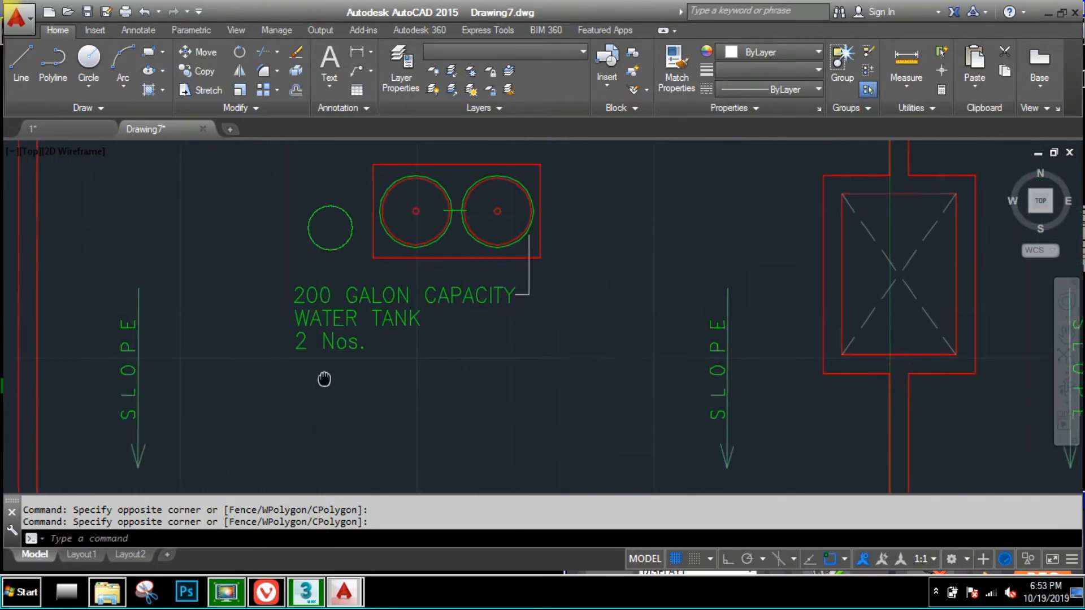
left_click(320, 393)
left_click(240, 271)
left_click(164, 271)
left_click(96, 388)
right_click(301, 428)
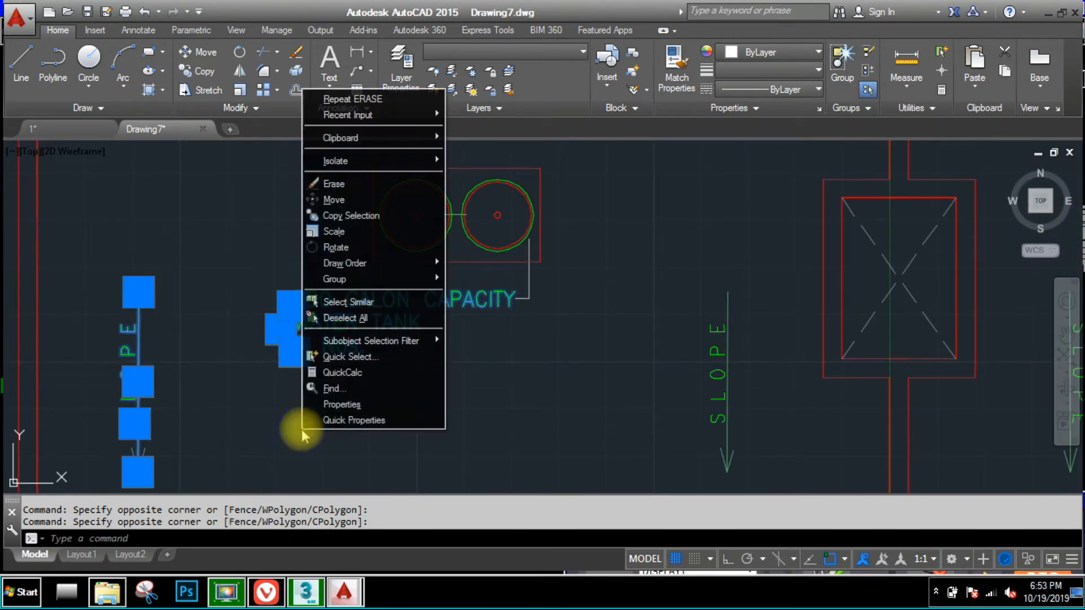
left_click(349, 302)
scroll(593, 396, "down", 3)
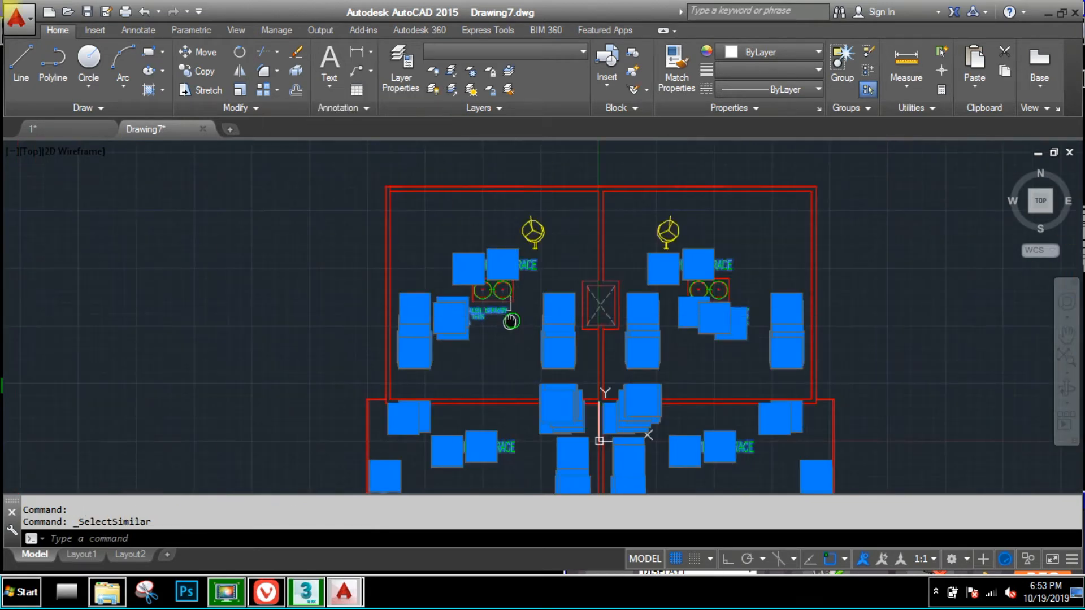
scroll(504, 275, "up", 3)
scroll(503, 274, "down", 2)
scroll(523, 223, "up", 3)
key("e")
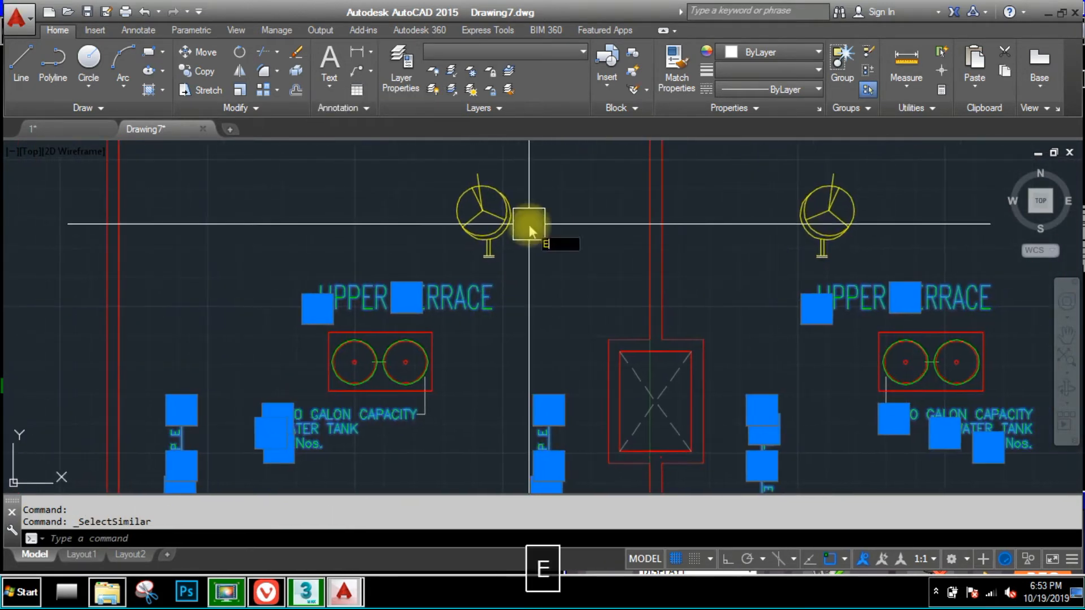
key("space")
- Erase the yellow circular symbols and the water tanks from the upper terraces of both villas
left_click(544, 199)
scroll(434, 263, "down", 4)
left_click(381, 351)
key("space")
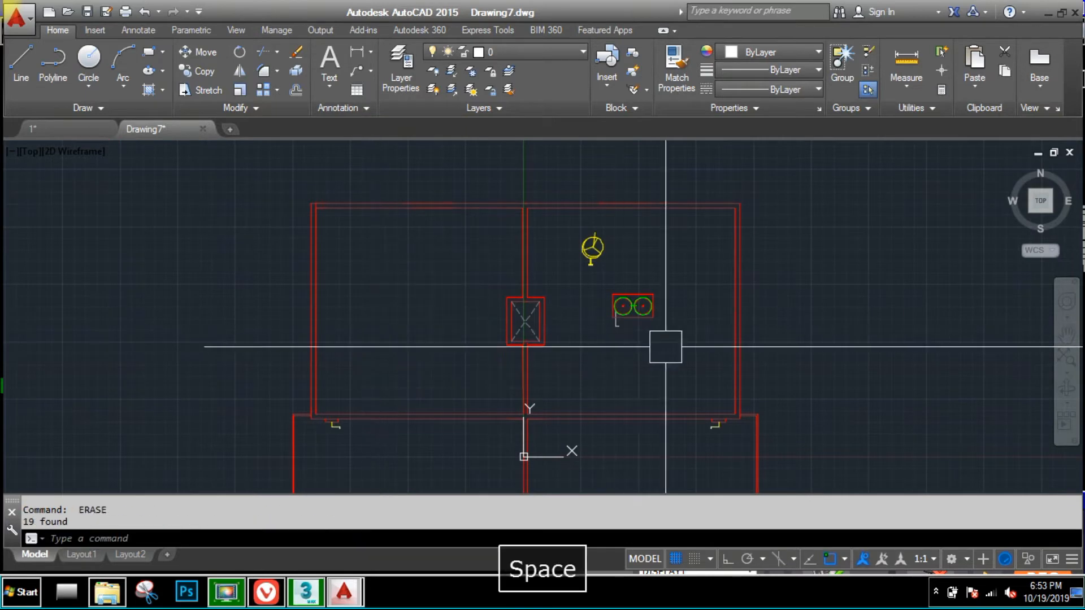
left_click(667, 351)
left_click(601, 248)
- Check in 1.dwg how the small bracket symbol beneath the upper terrace wall is labelled and return to the roof plan drawing
scroll(559, 283, "up", 5)
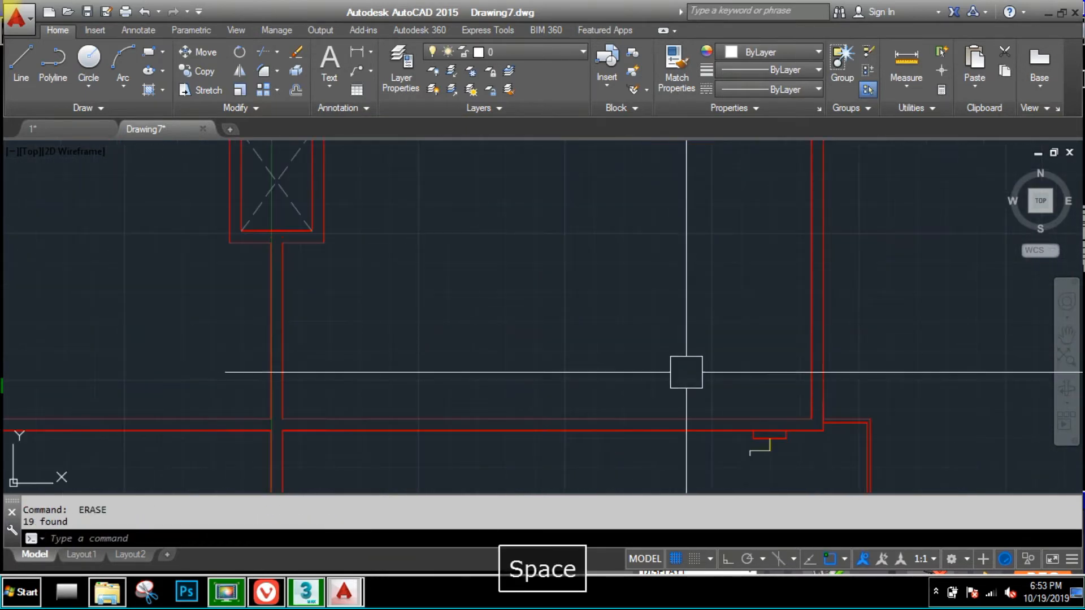
scroll(638, 324, "up", 2)
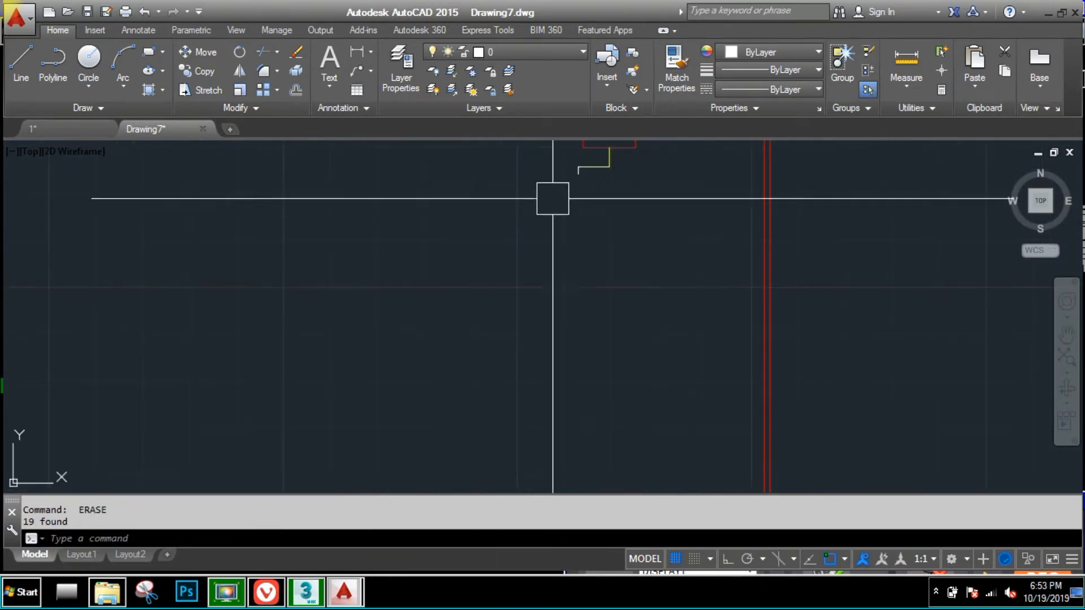
left_click(63, 135)
scroll(890, 291, "up", 2)
scroll(786, 235, "up", 8)
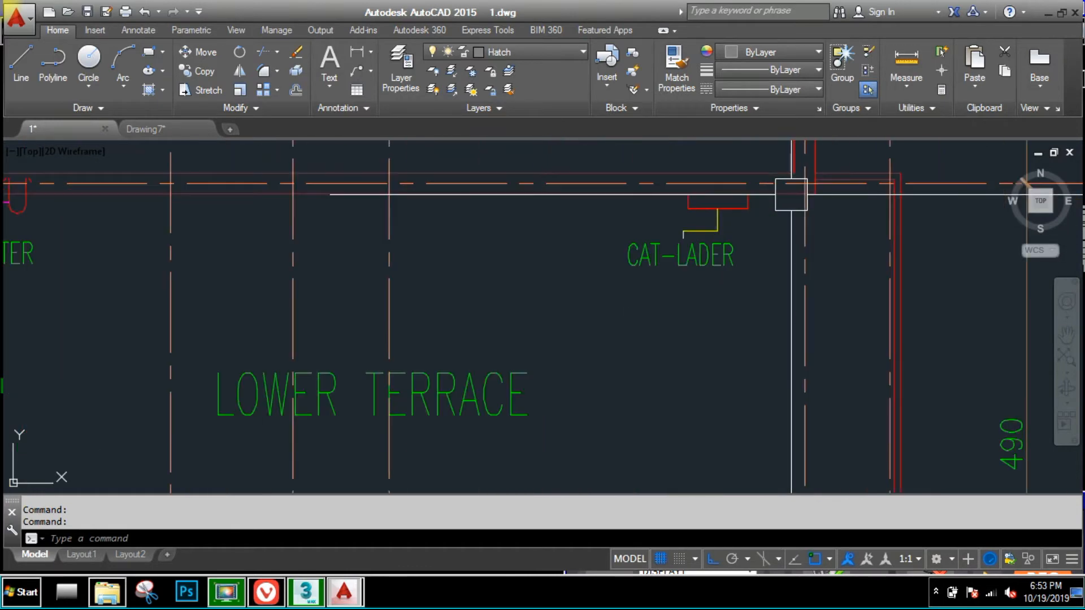
left_click(160, 131)
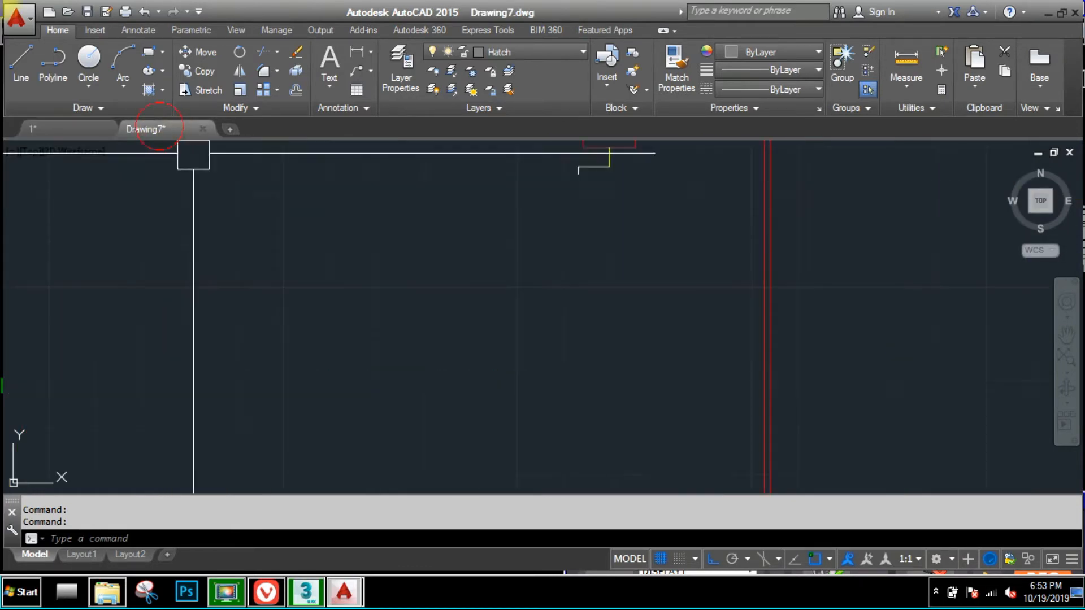
- Erase the two cat-ladder symbols beneath the upper terrace wall, one at each outer end of the roof plan
middle_click_drag(89, 293, 555, 308)
scroll(554, 308, "up", 2)
left_click(72, 361)
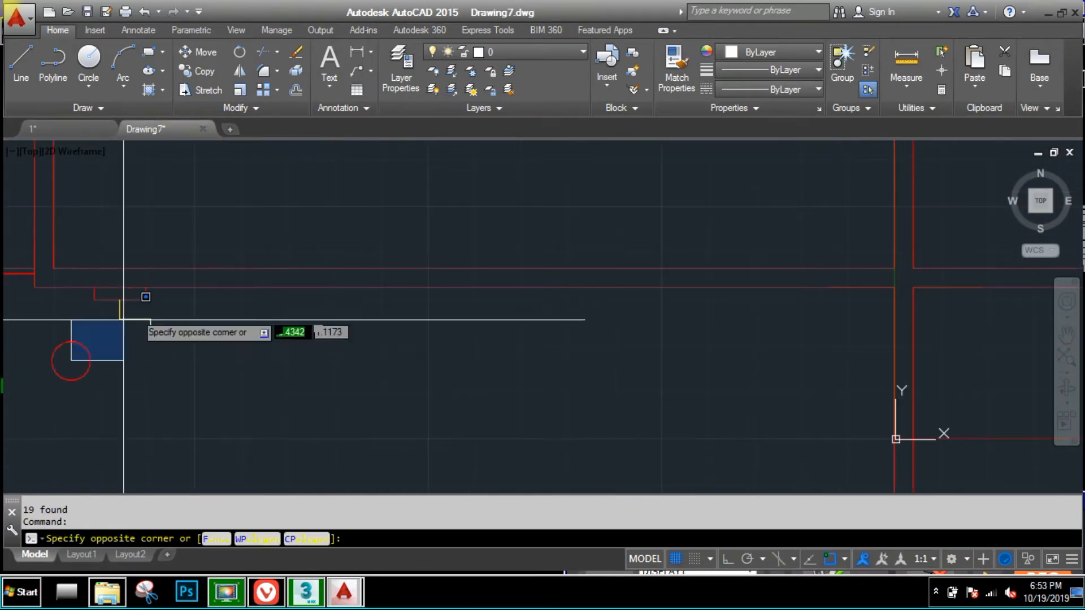
left_click(178, 272)
scroll(402, 341, "down", 1)
middle_click_drag(402, 341, 206, 342)
scroll(207, 342, "down", 1)
scroll(702, 353, "up", 2)
left_click(594, 359)
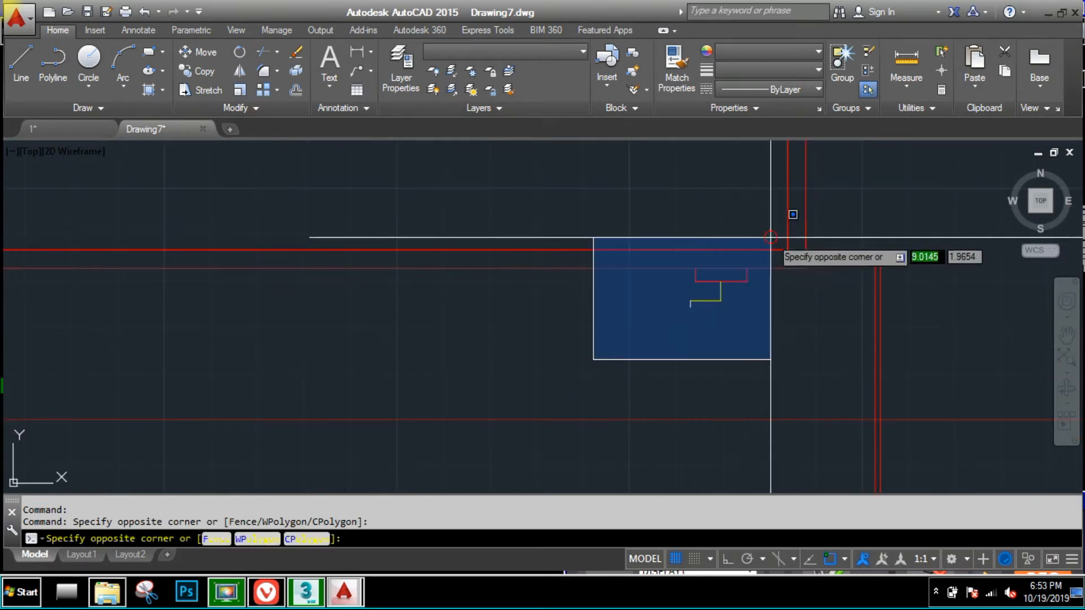
left_click(771, 238)
scroll(772, 238, "down", 3)
middle_click_drag(758, 277, 718, 400)
type("e")
key("space")
scroll(583, 355, "down", 4)
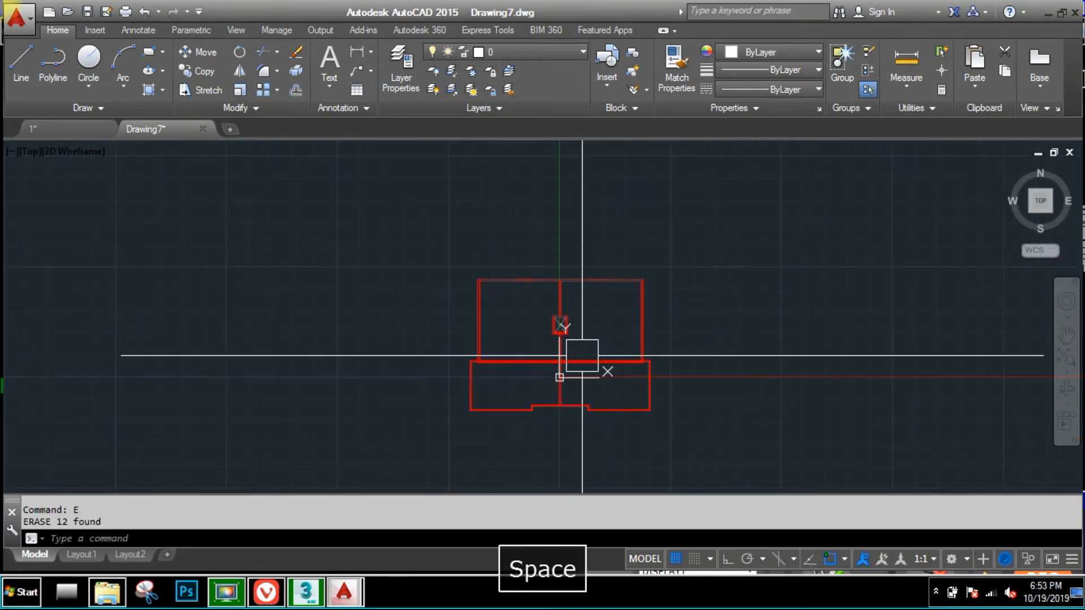
- Save the cleaned roof plan as P4 in the AUTOCAD FILES folder and close the drawing
key("ctrl+s")
type("P4")
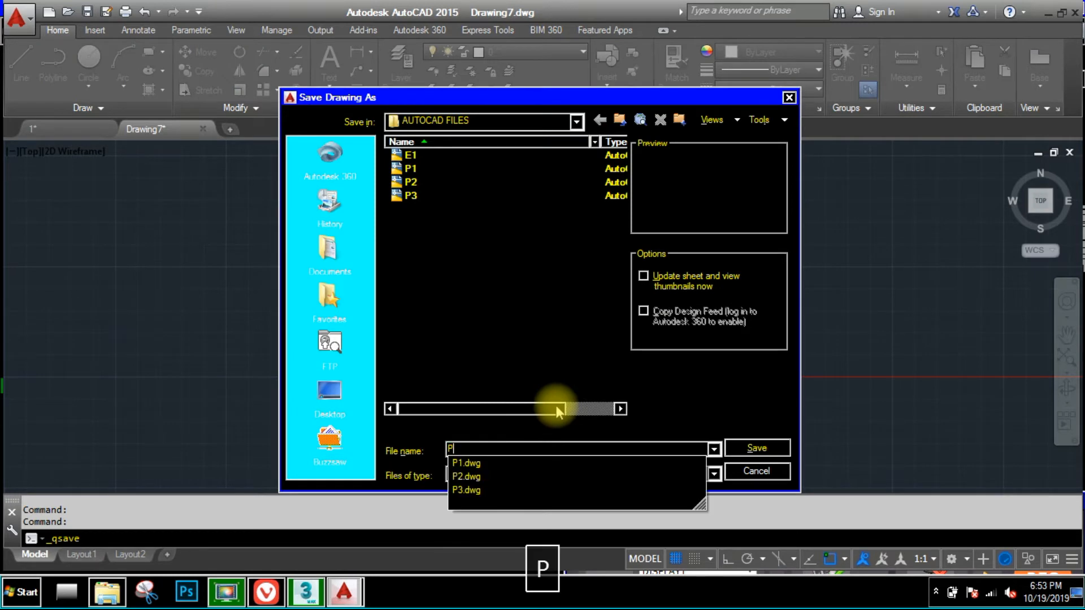
left_click(752, 451)
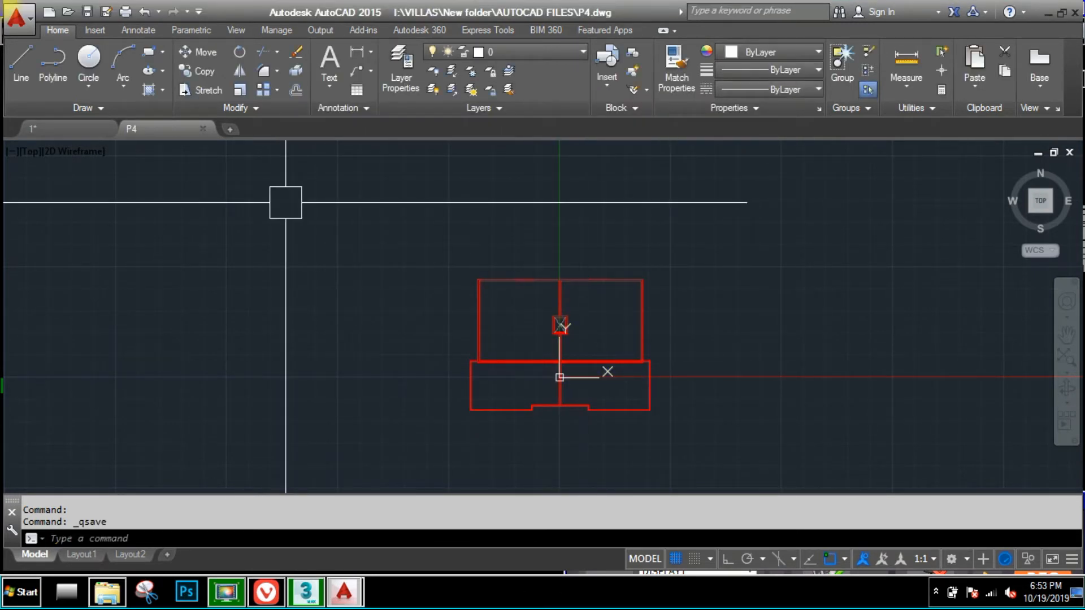
left_click(202, 129)
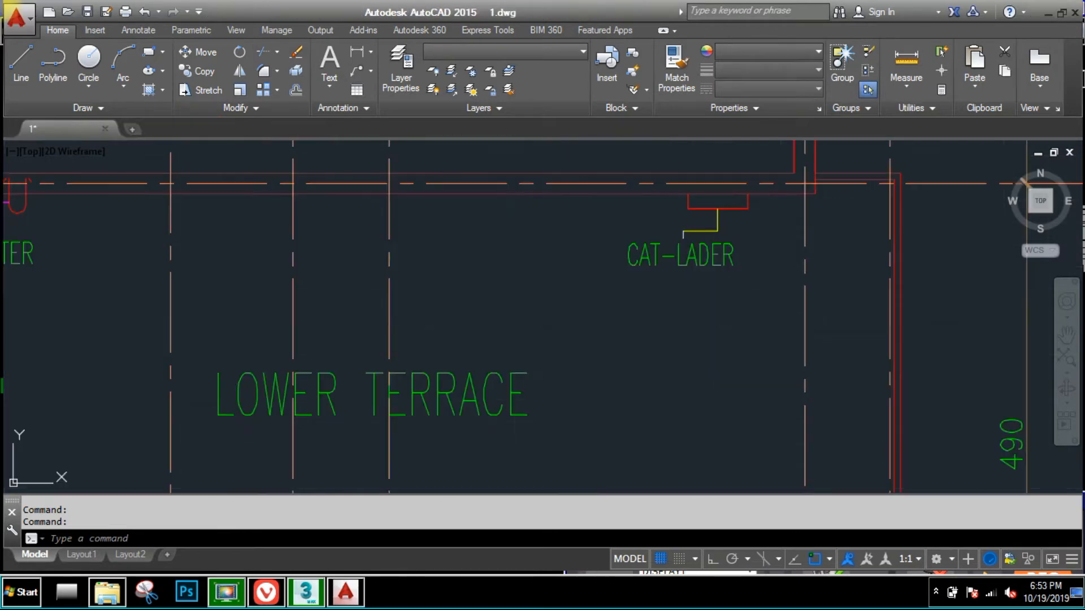
- Measure the outer wall's thickness beside a W1 bedroom window in 1.dwg with a linear dimension, without placing it
scroll(316, 288, "down", 15)
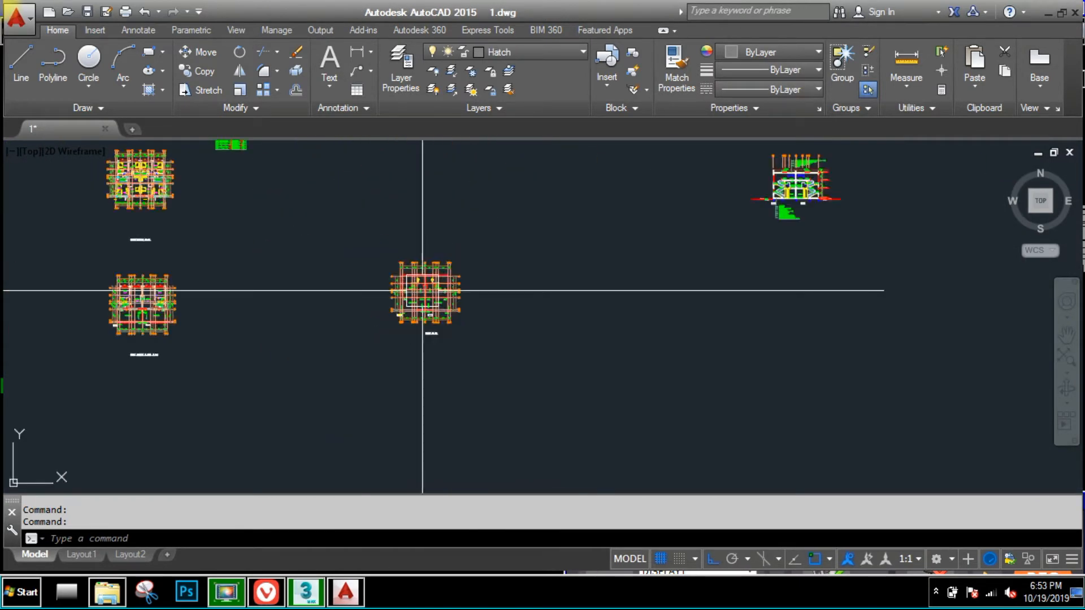
scroll(423, 305, "up", 6)
scroll(362, 297, "up", 4)
scroll(339, 277, "down", 10)
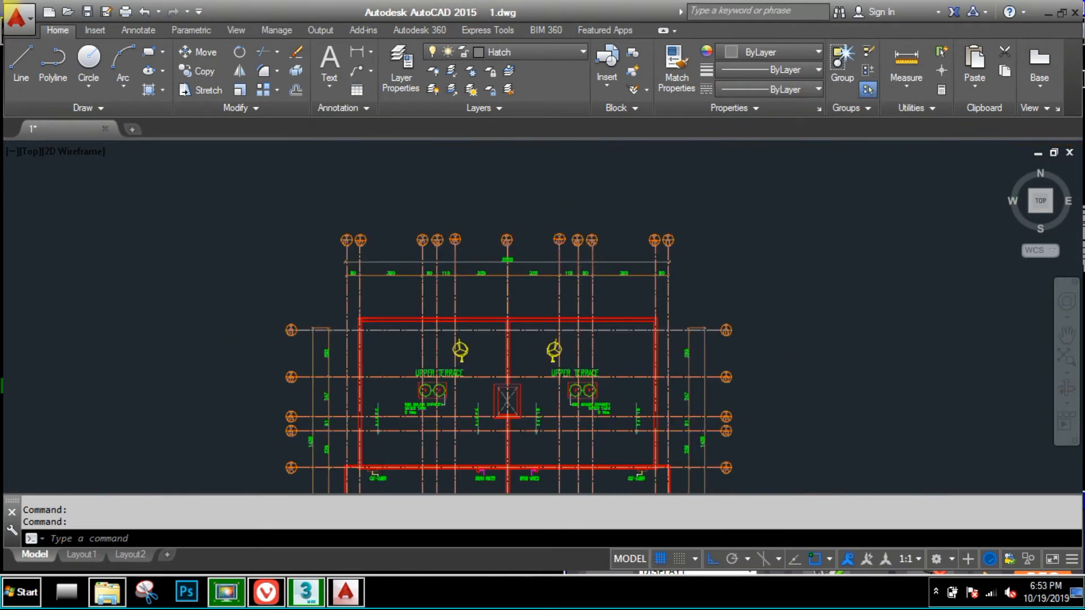
scroll(306, 260, "up", 10)
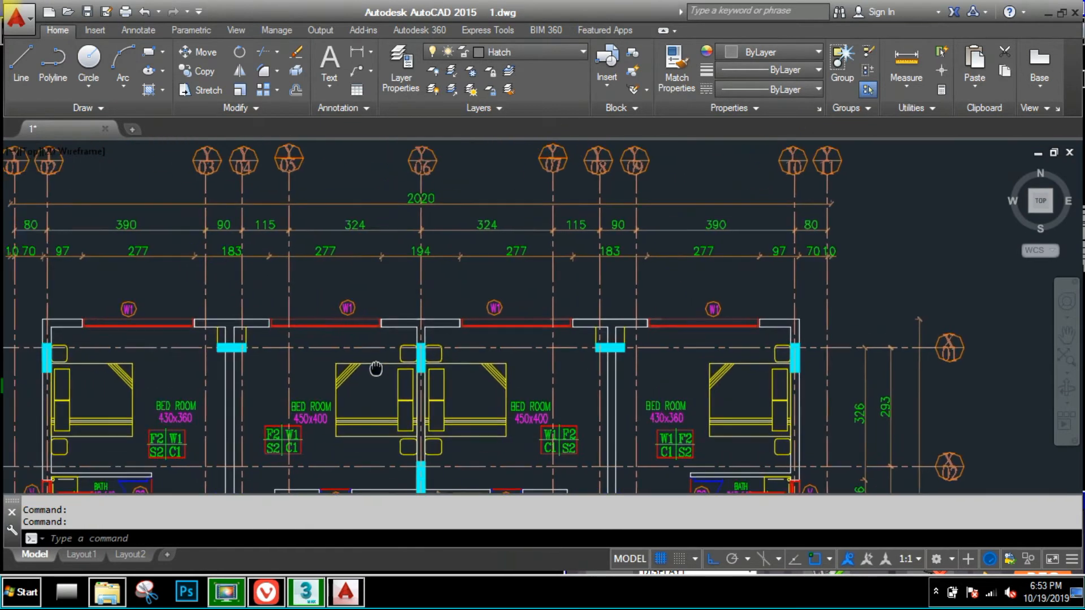
scroll(343, 307, "up", 4)
type("D")
key("space")
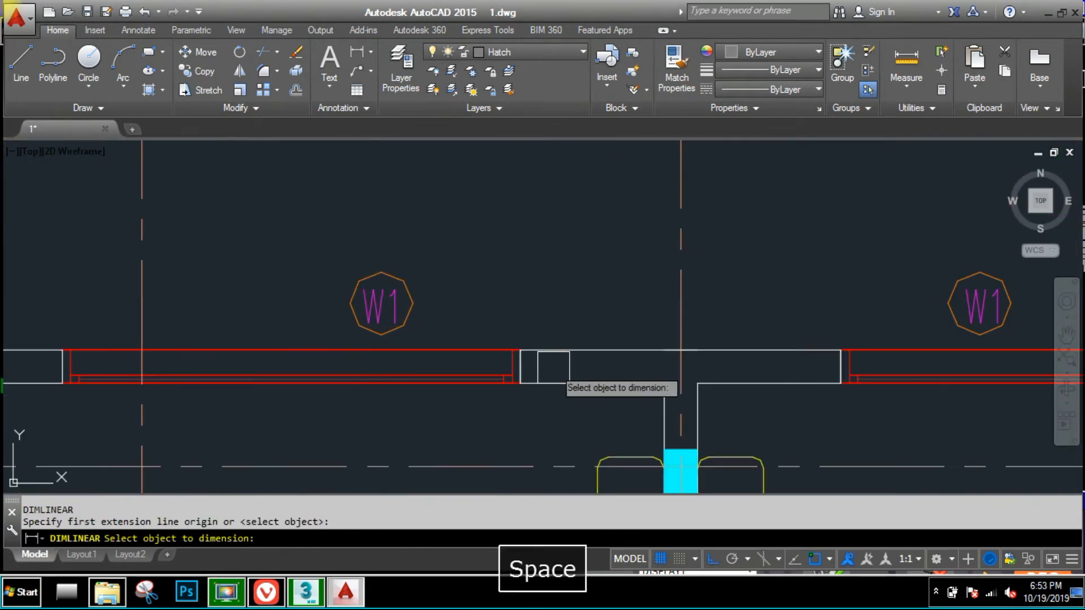
key("Escape")
key("space")
left_click(568, 351)
scroll(568, 354, "up", 4)
left_click(568, 426)
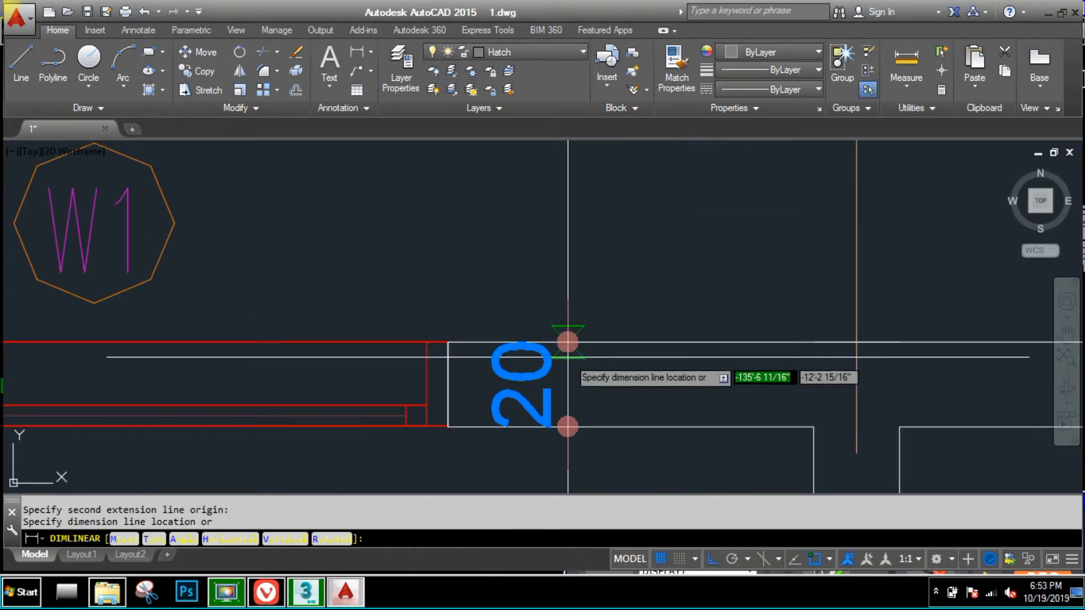
scroll(588, 359, "down", 6)
key("Escape")
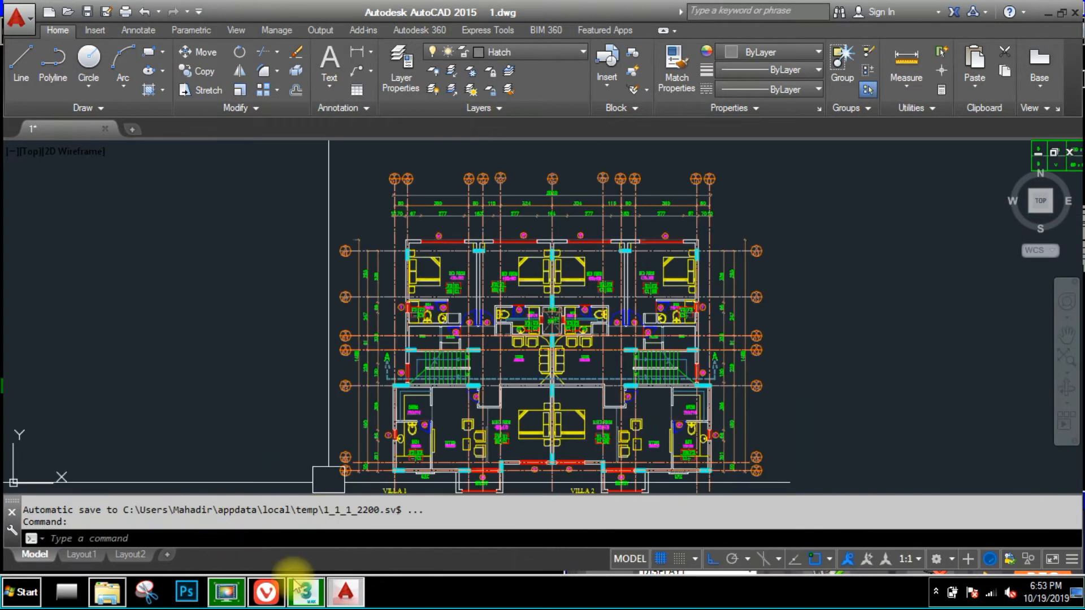
- Switch to 3ds Max and reset the scene to start with an empty one
left_click(299, 591)
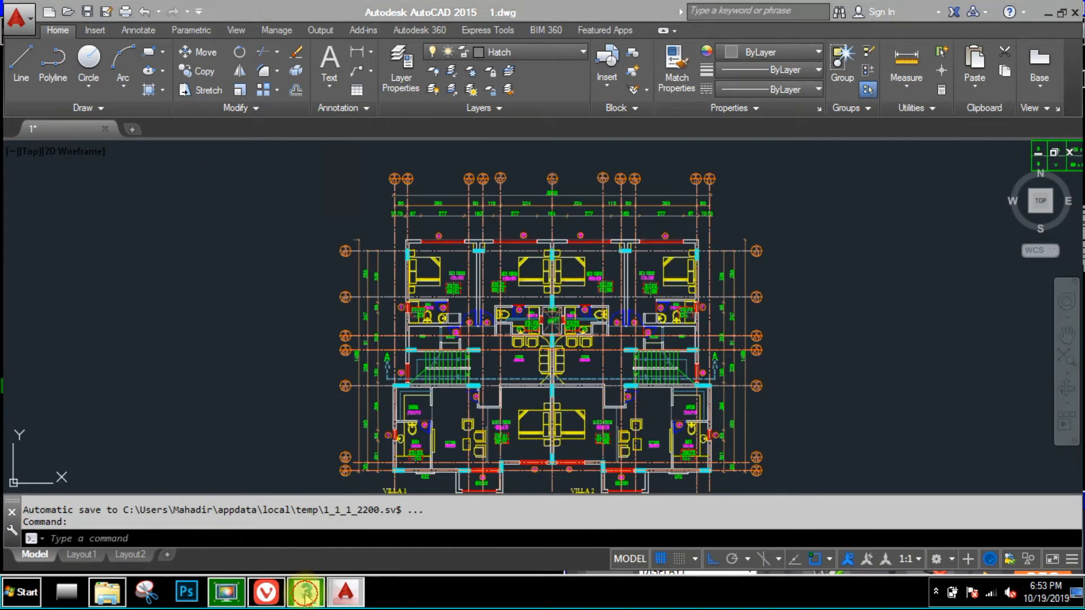
left_click(226, 592)
left_click(226, 593)
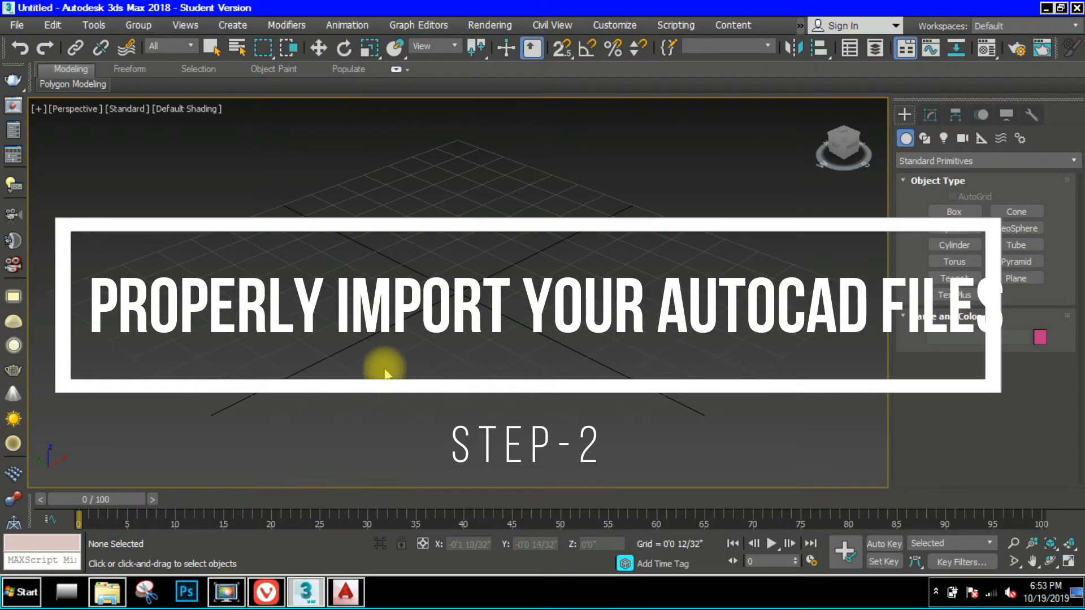
left_click(13, 25)
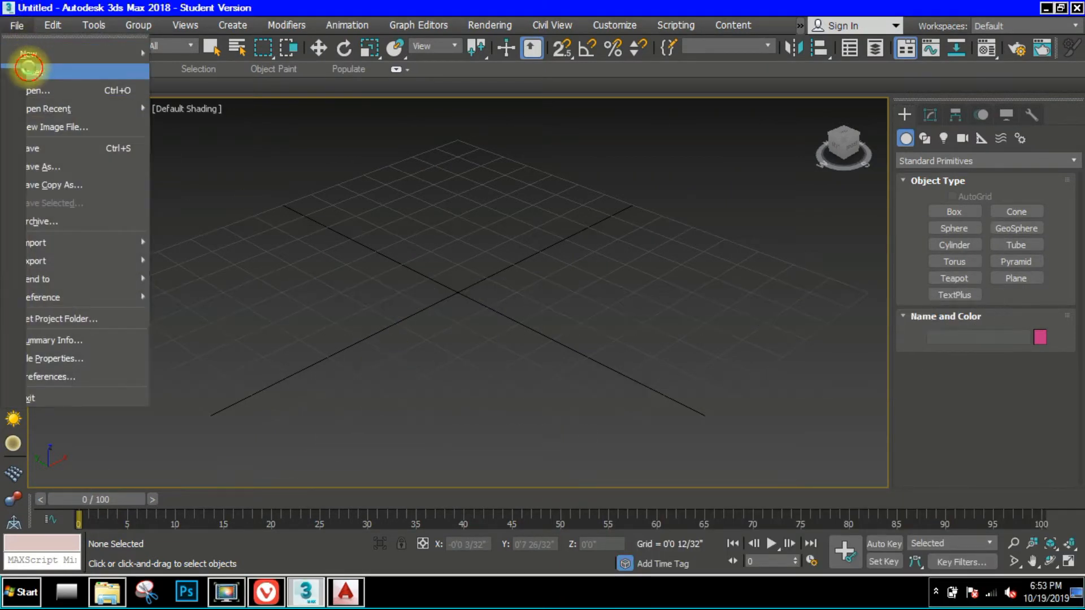
left_click(34, 70)
left_click(494, 321)
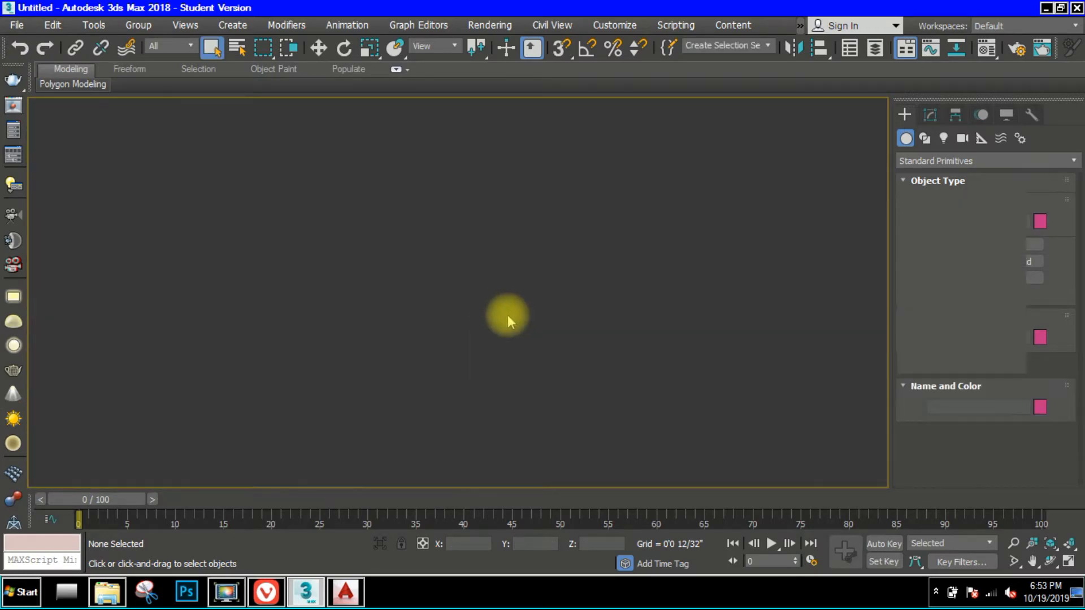
- Start importing a file and browse to I:\VILLAS\New folder\AUTOCAD FILES using the folder path copied from Windows Explorer
left_click(20, 30)
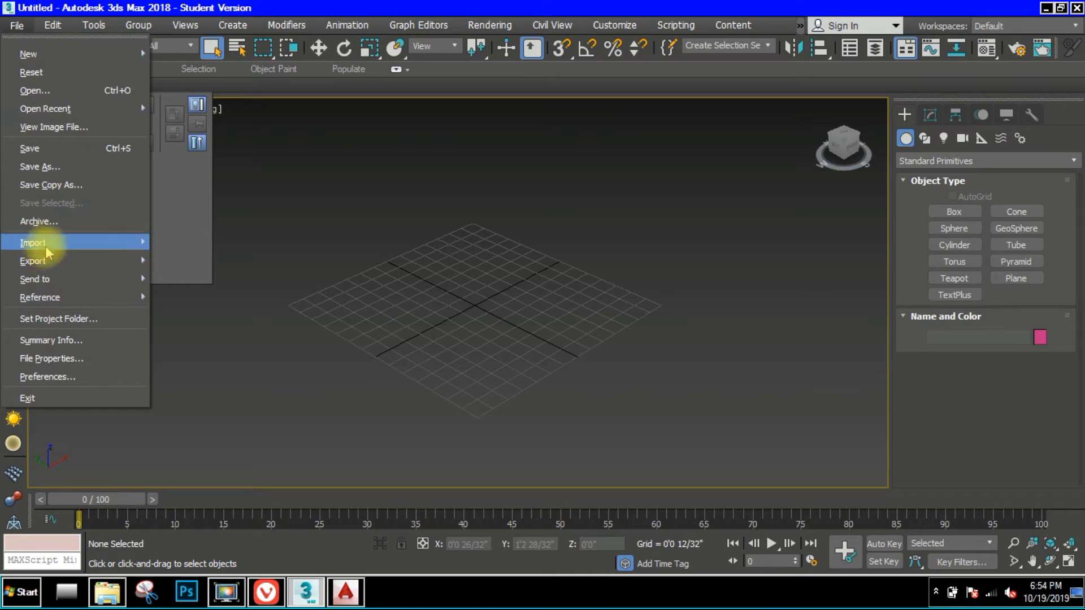
mouse_move(29, 243)
left_click(192, 253)
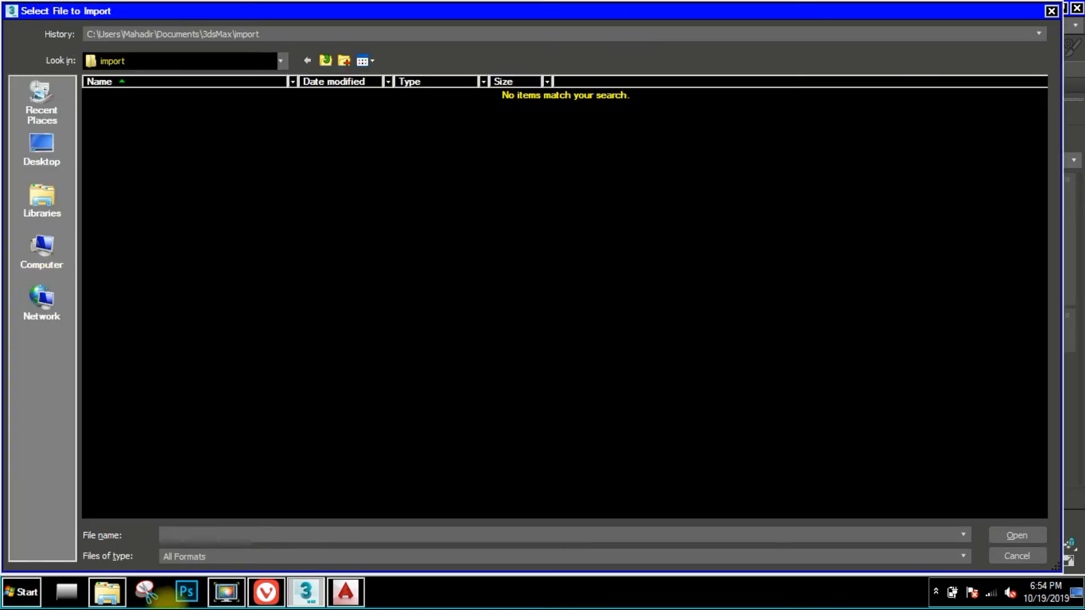
mouse_move(111, 589)
left_click(141, 547)
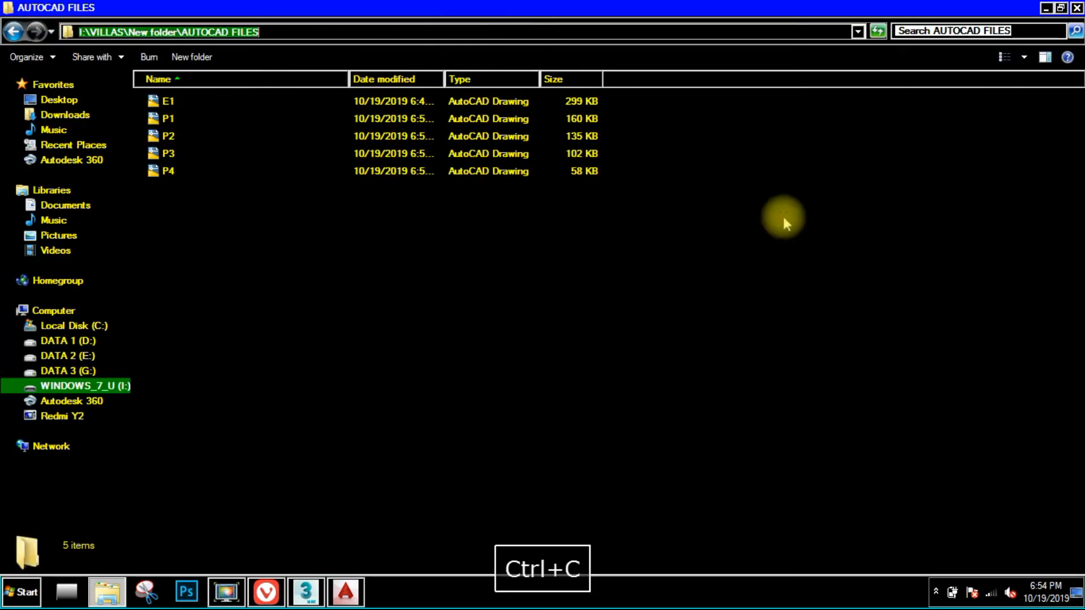
left_click(881, 306)
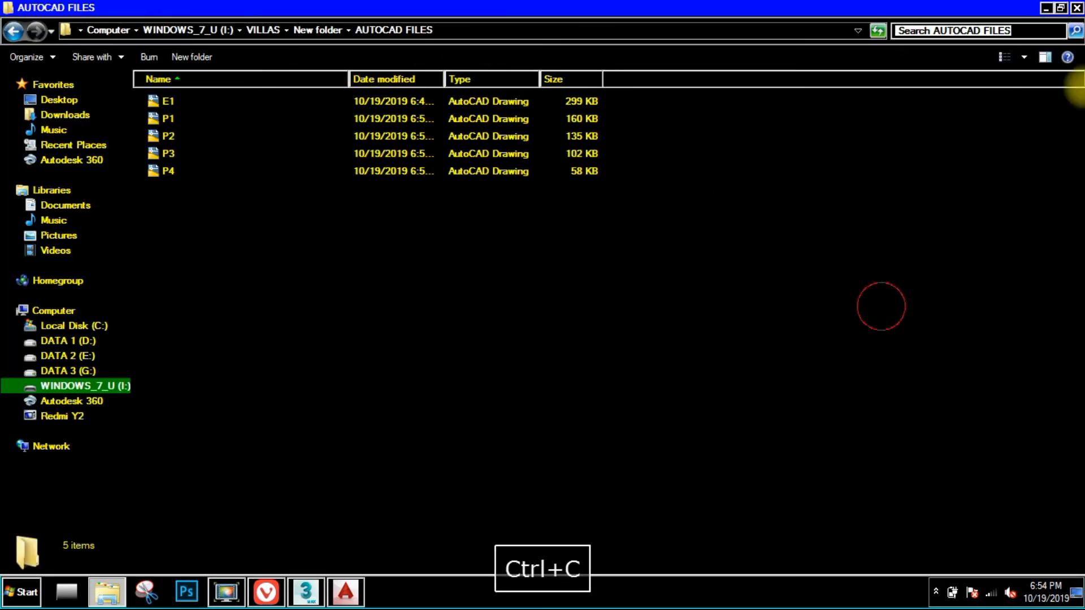
left_click(1045, 8)
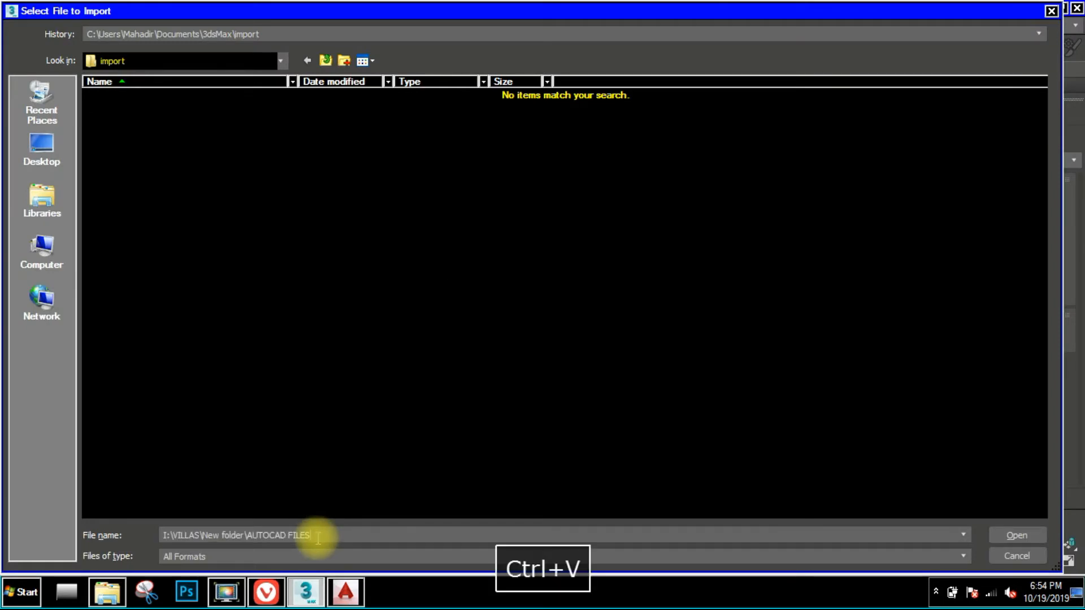
key("Return")
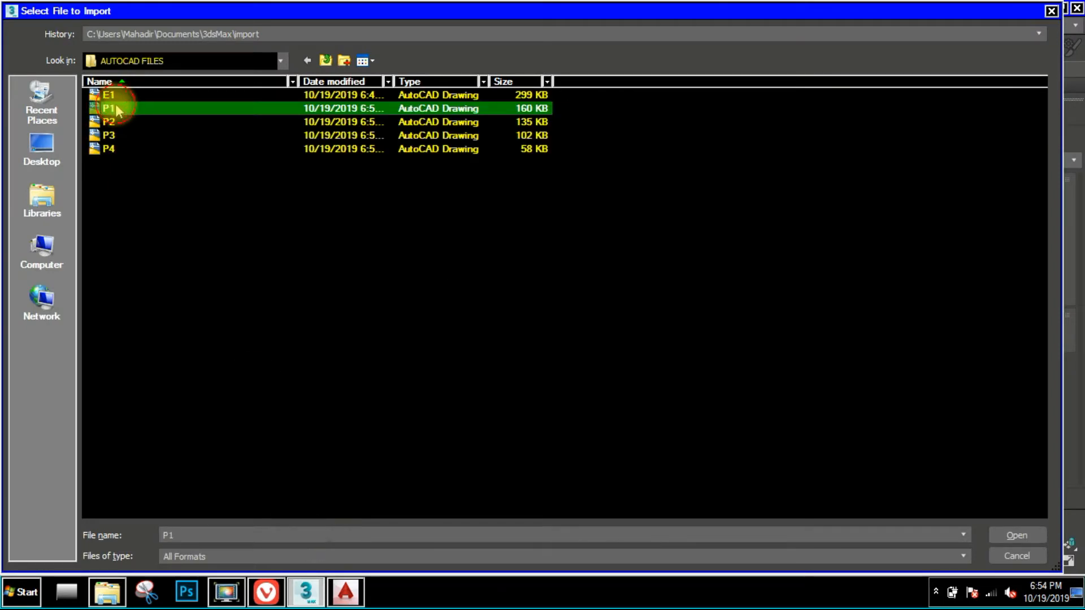
- Import the P1 drawing with Centimeters as the incoming file units, leaving the other import options at their defaults
double_click(110, 108)
left_click(557, 126)
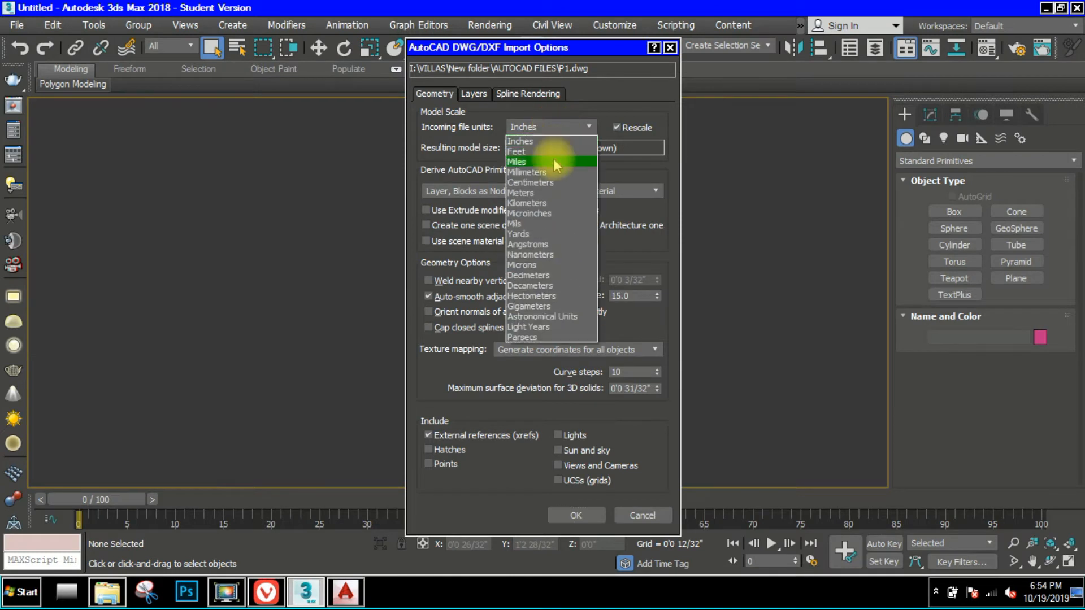
left_click(548, 182)
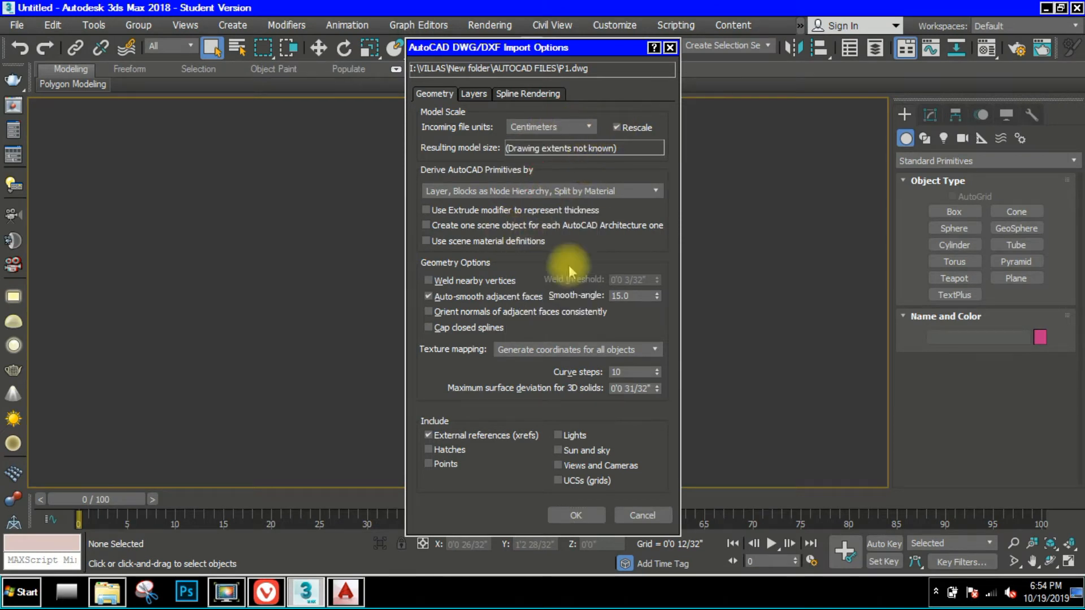
left_click(562, 513)
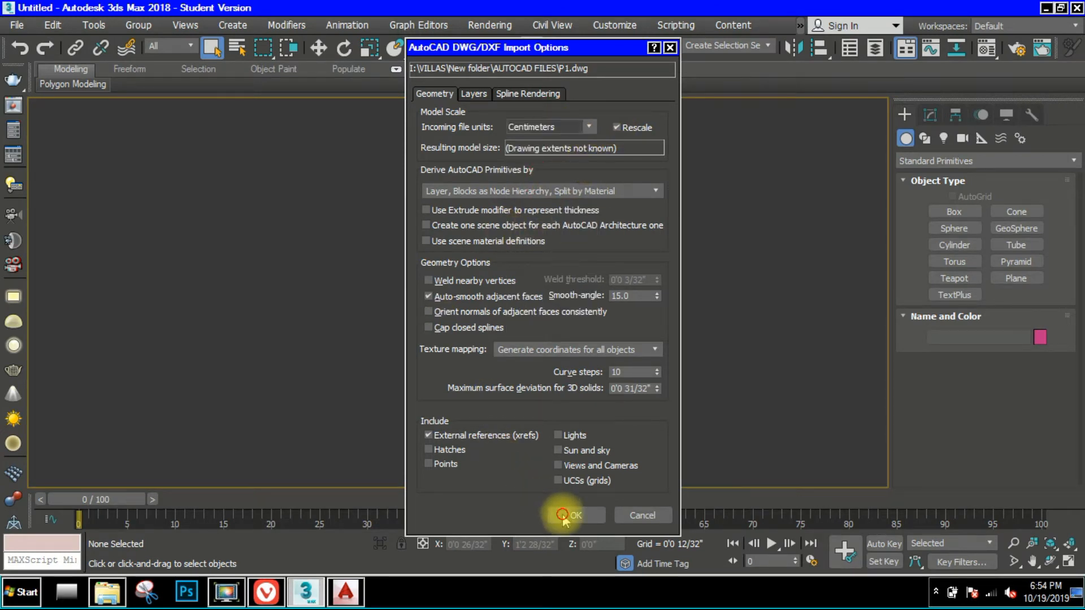
scroll(477, 339, "down", 8)
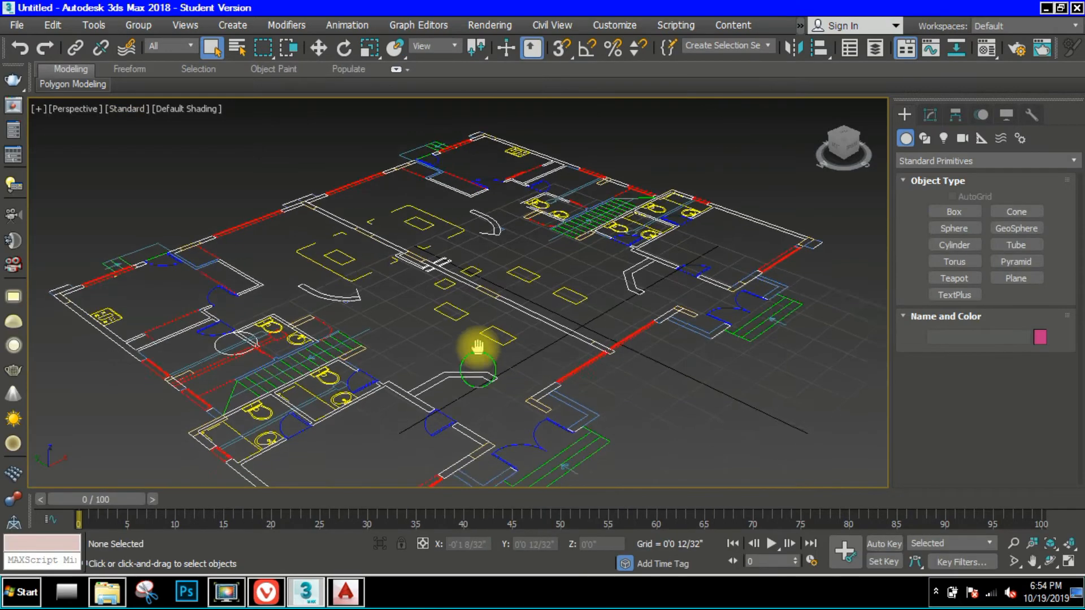
- Select all entities of the imported floor plan and group them under the name P1
middle_click_drag(492, 352, 479, 363, "alt")
scroll(479, 356, "down", 5)
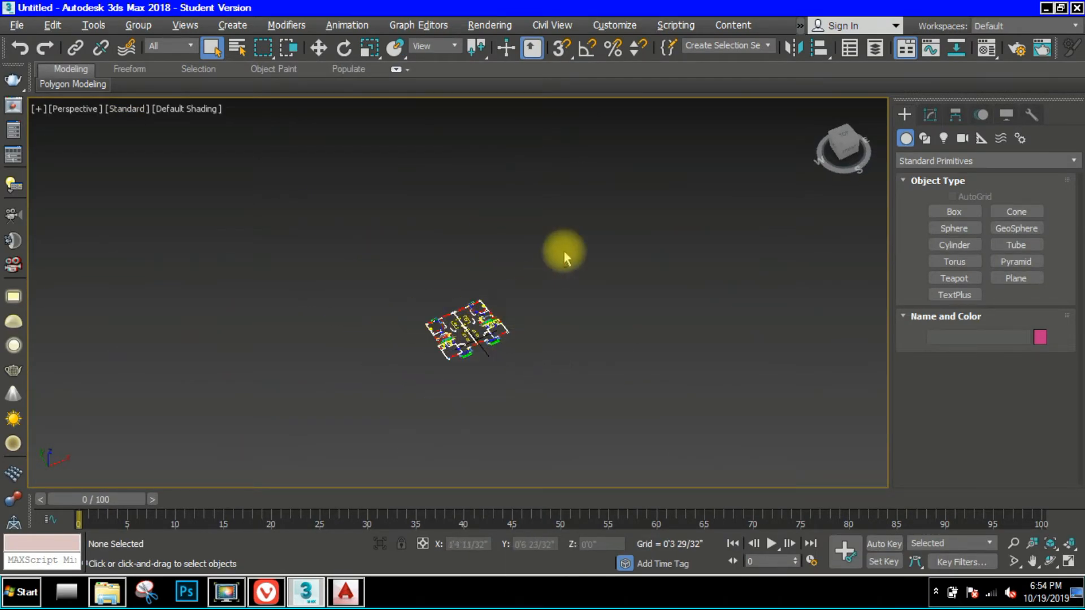
scroll(483, 326, "up", 3)
left_click_drag(326, 454, 325, 453)
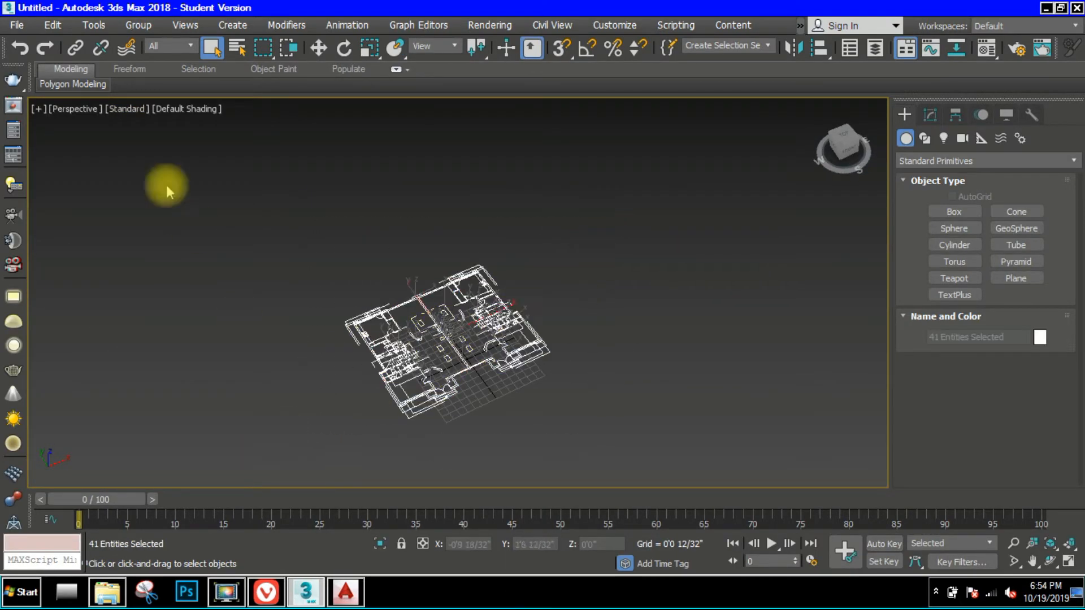
left_click(139, 25)
left_click(148, 41)
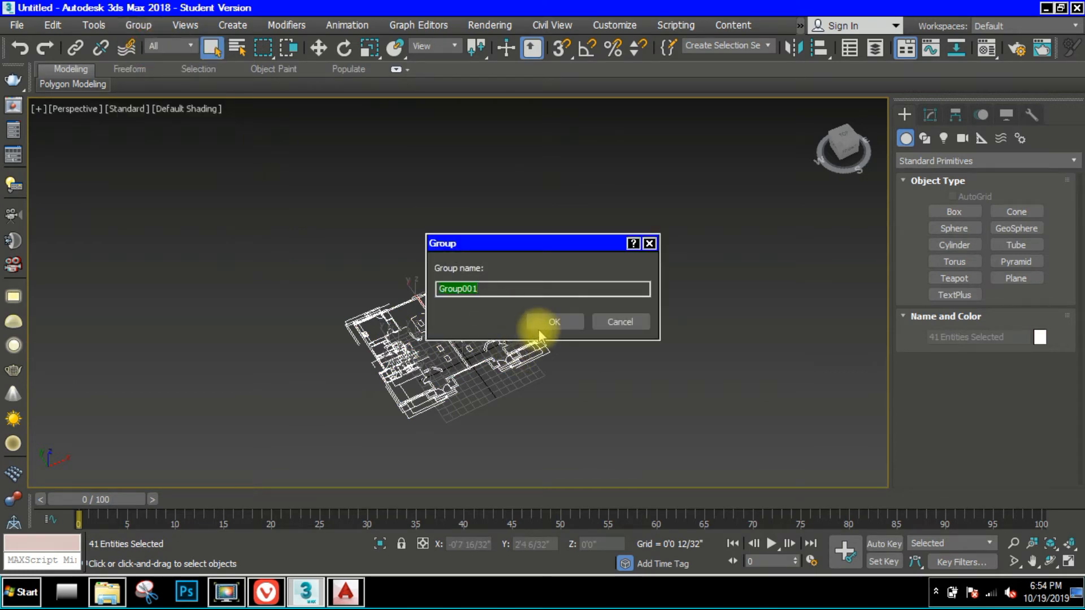
type("P1")
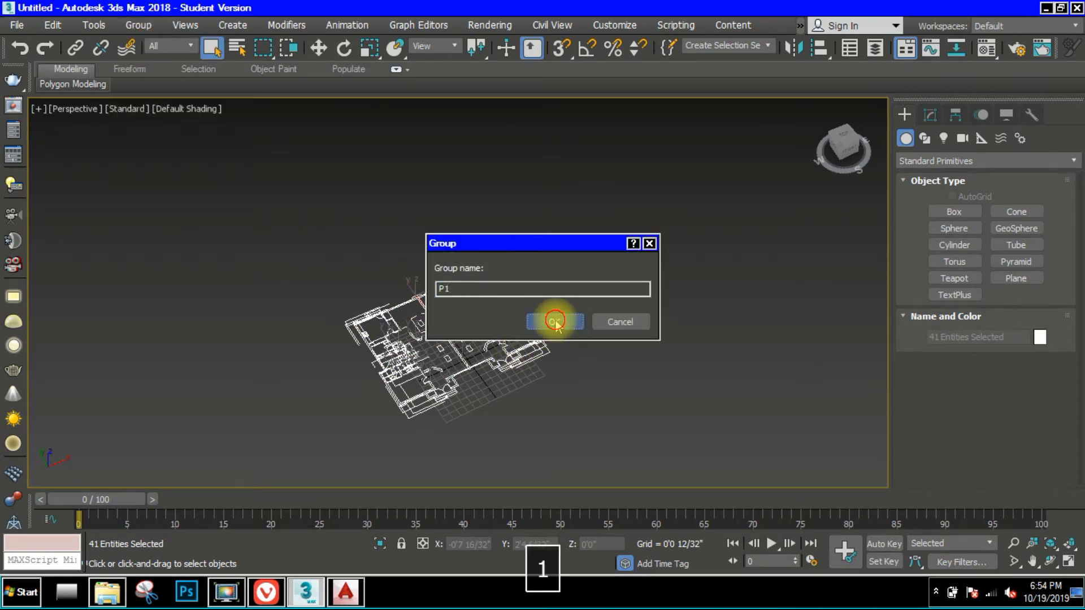
left_click(555, 321)
left_click(566, 307)
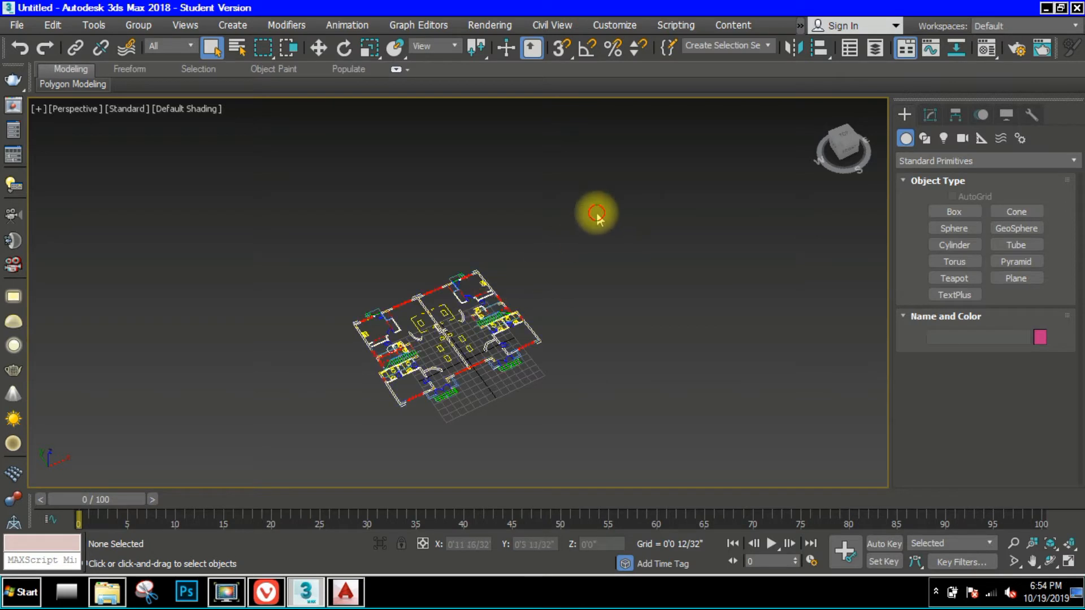
- Select the whole P1 plan and add the selection to a new layer
left_click_drag(312, 451, 313, 440)
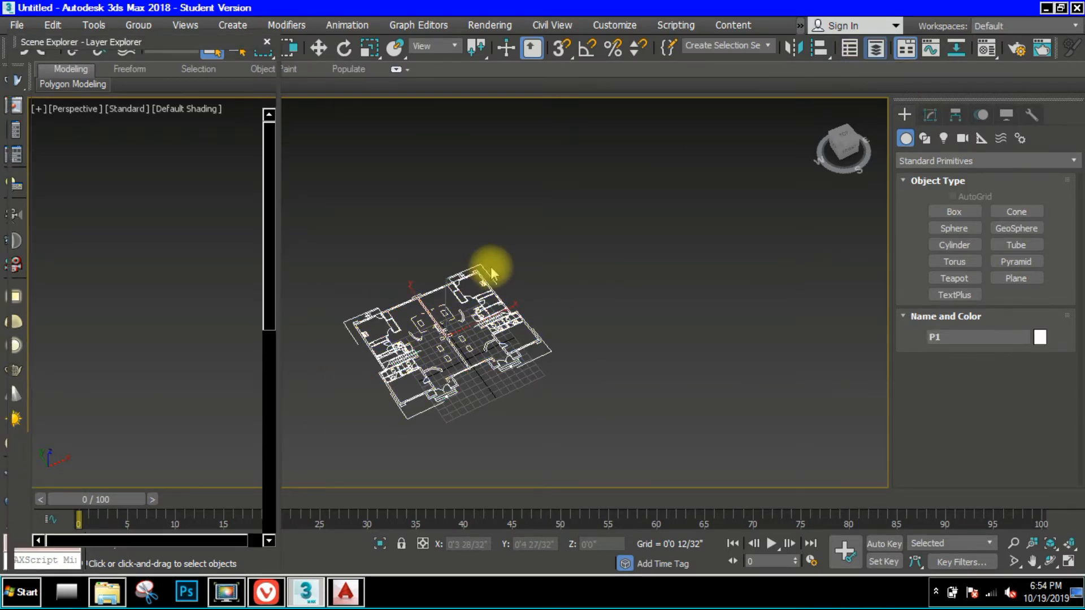
middle_click_drag(568, 256, 661, 188)
left_click_drag(661, 189, 469, 350)
right_click(162, 400)
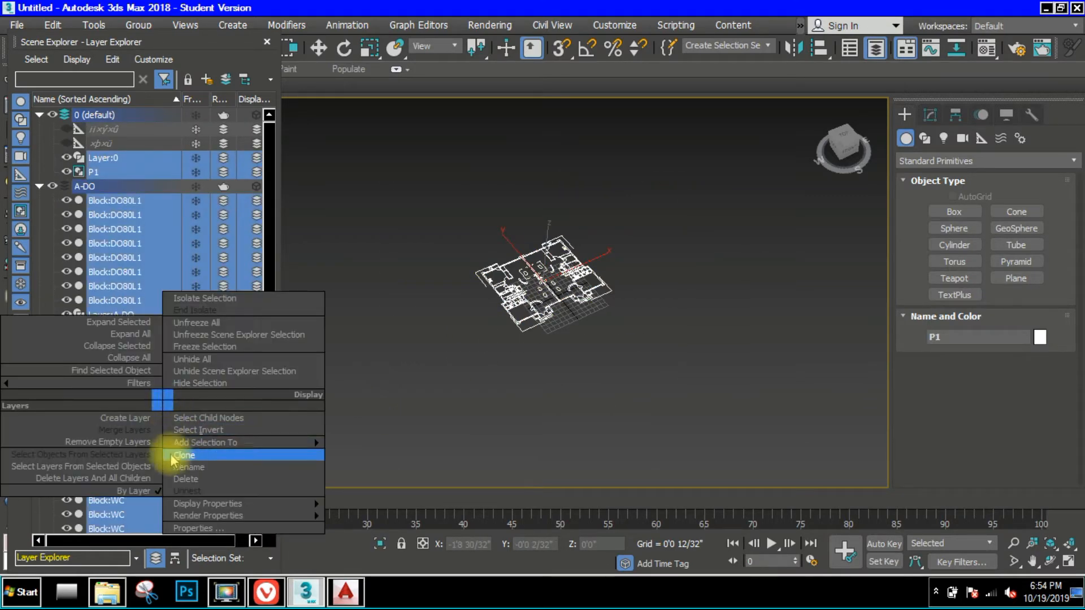
left_click(351, 442)
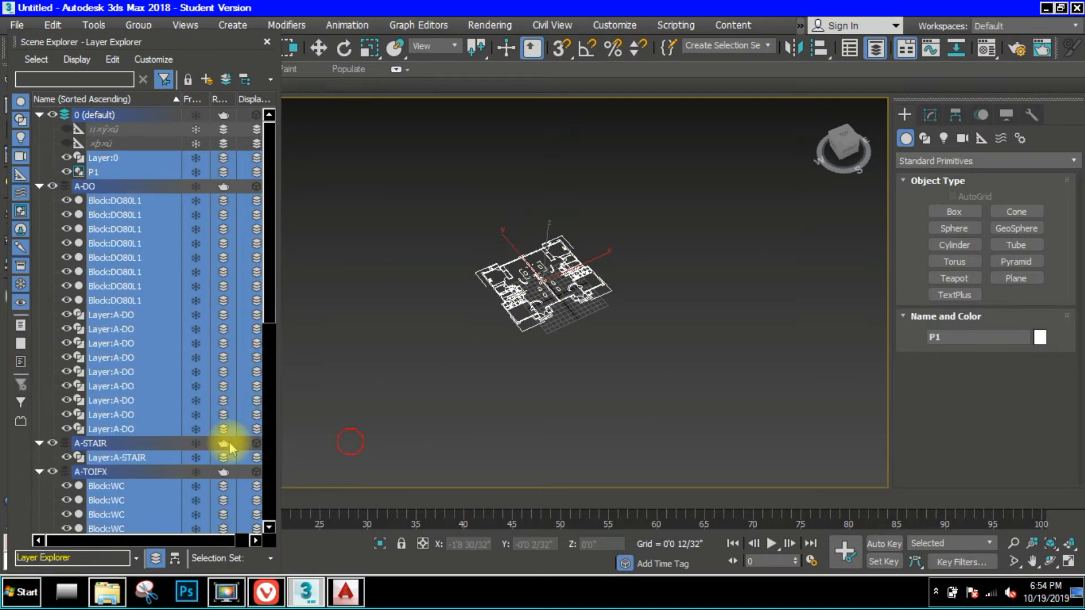
- Rename the new layer holding the first plan as P1 and collapse its contents in the layer list
left_click(92, 216)
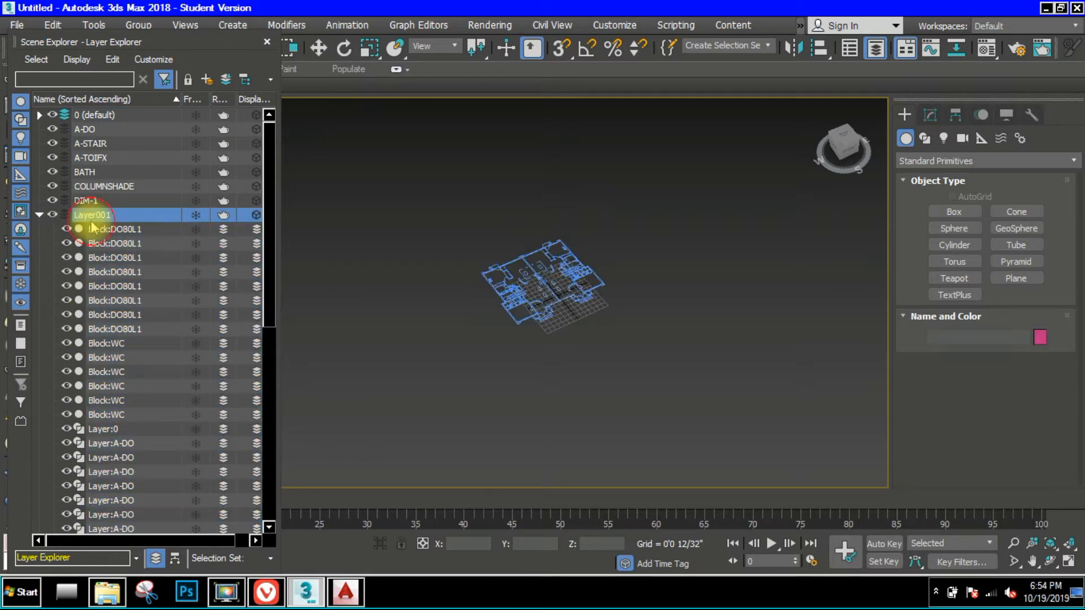
right_click(164, 215)
left_click(187, 282)
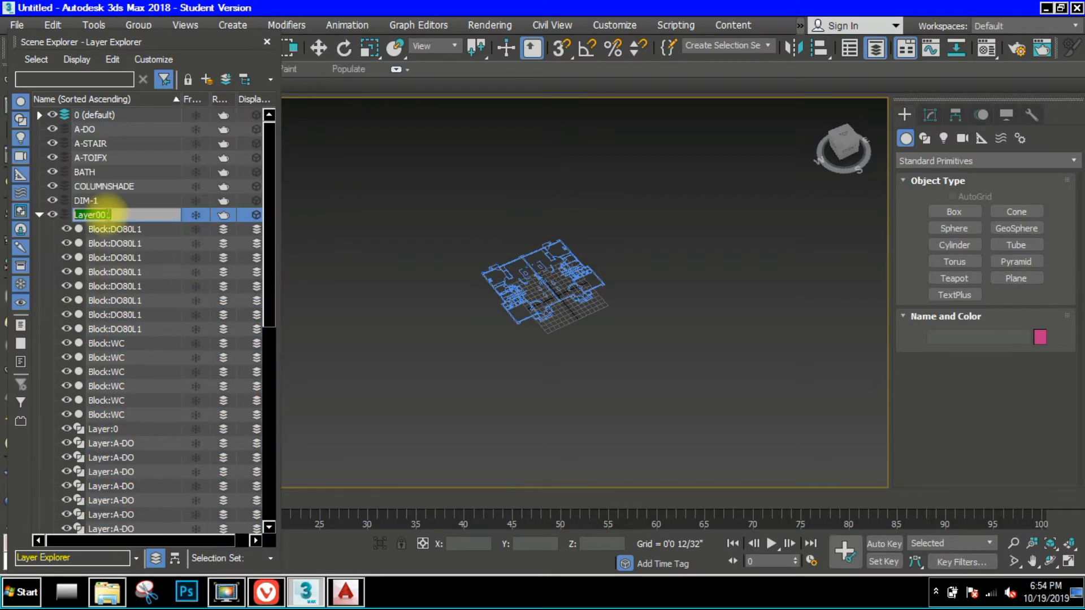
left_click(103, 238)
left_click(45, 218)
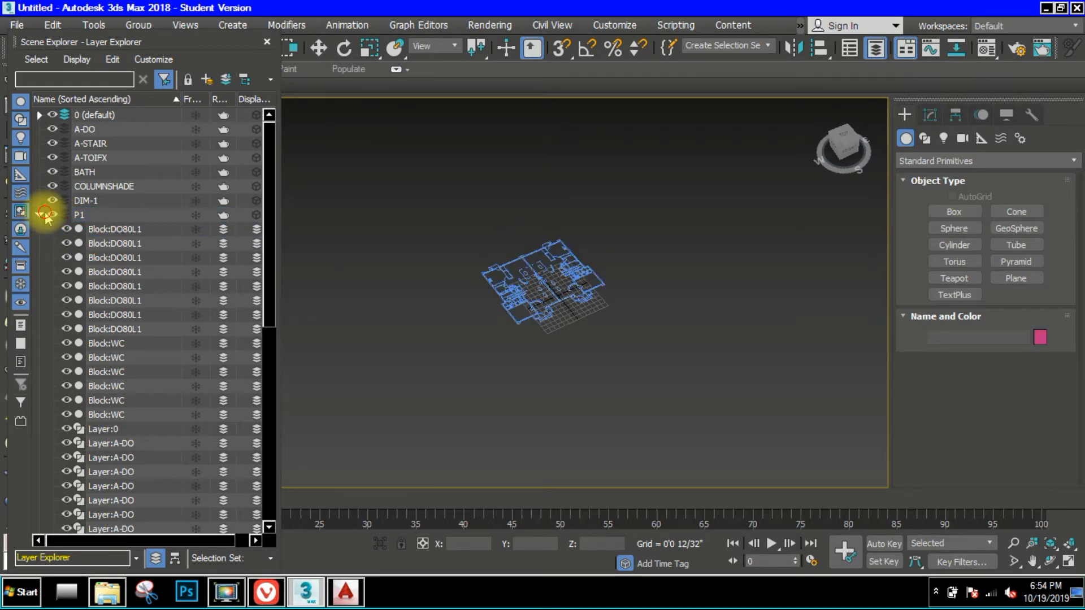
left_click(39, 217)
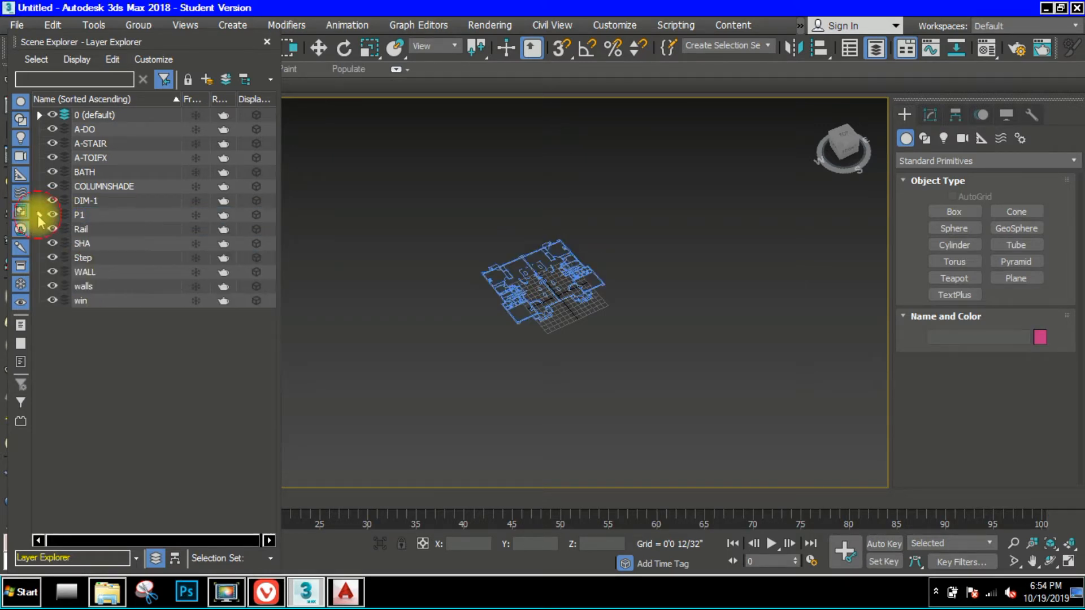
- Remove all empty layers left from the import and hide the P1 layer
right_click(168, 370)
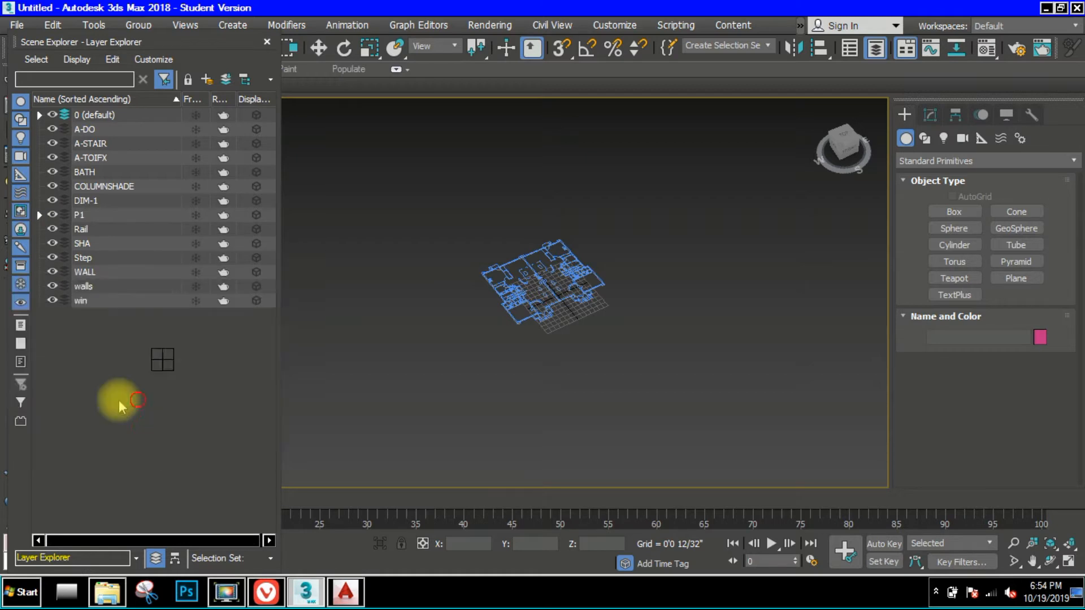
left_click(119, 399)
left_click(53, 133)
left_click(53, 134)
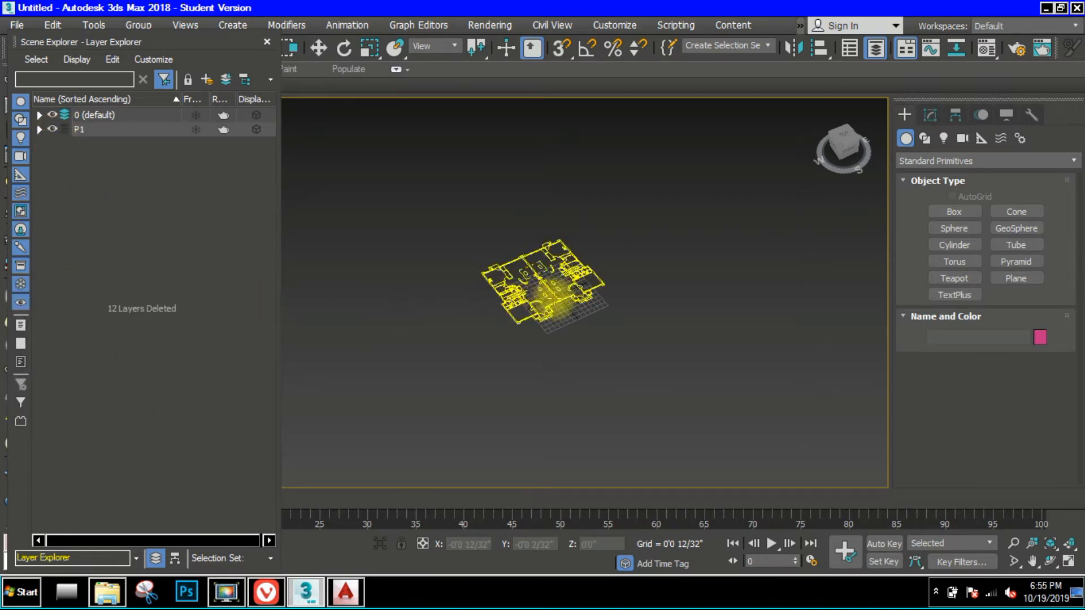
left_click(53, 131)
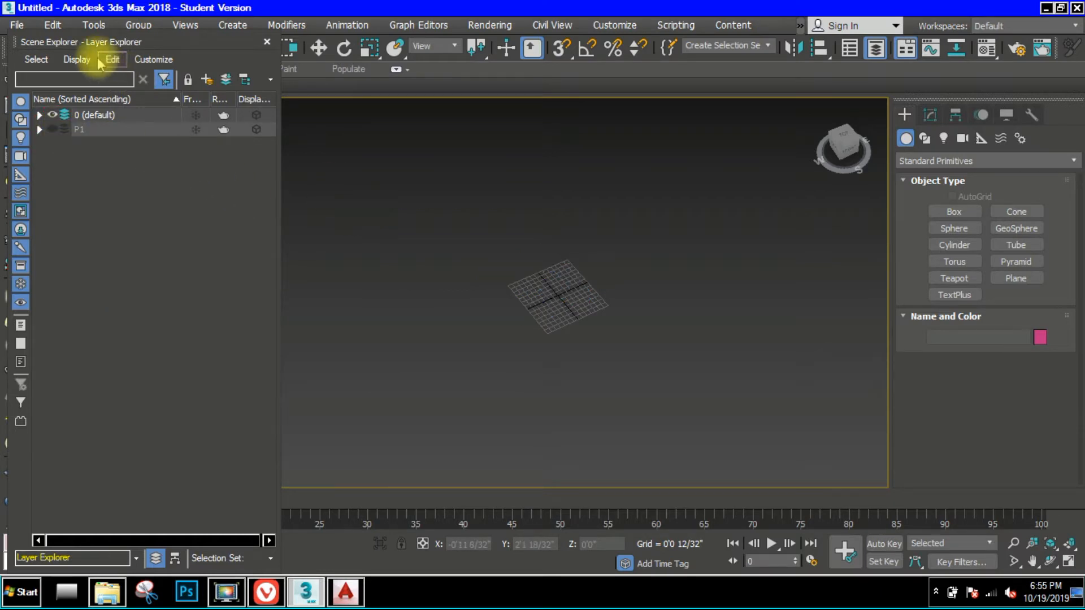
- Import the P2 drawing with Centimeters as the incoming file units, leaving the other import options at their defaults
left_click(23, 28)
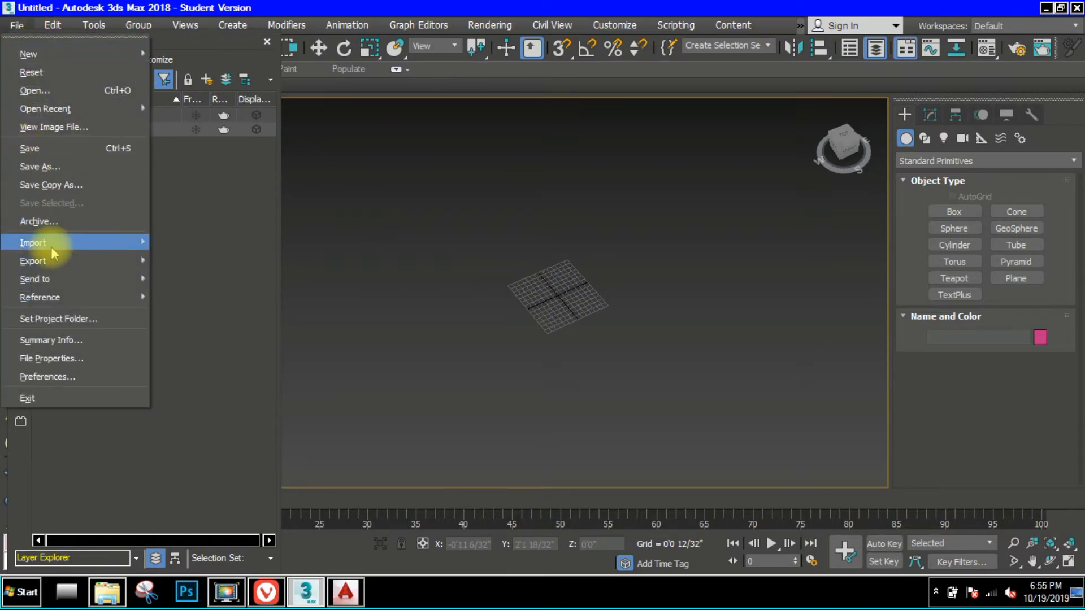
mouse_move(53, 240)
left_click(181, 250)
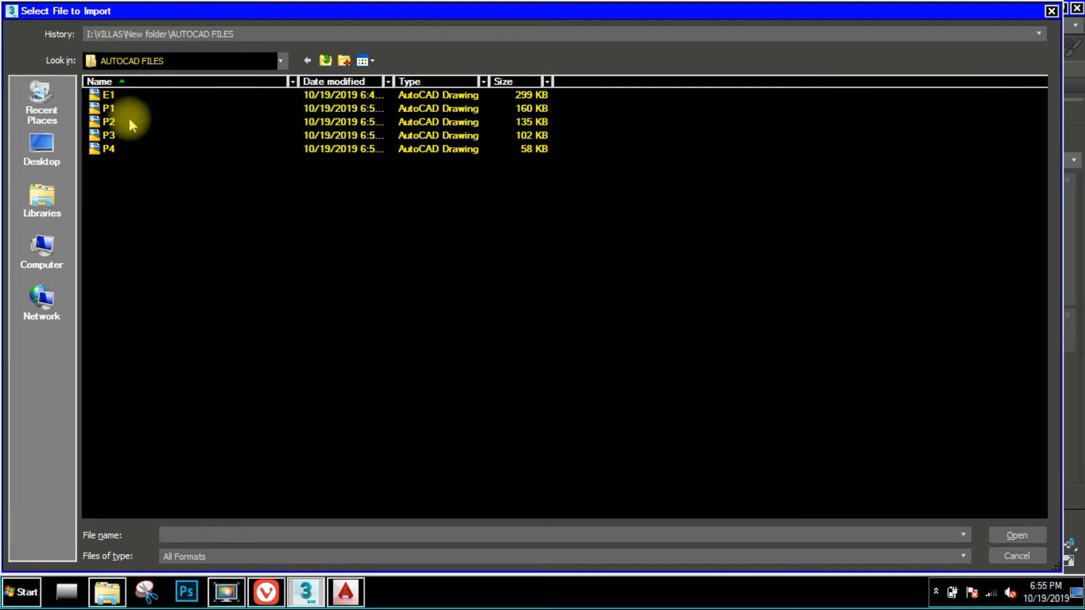
double_click(129, 121)
left_click(529, 128)
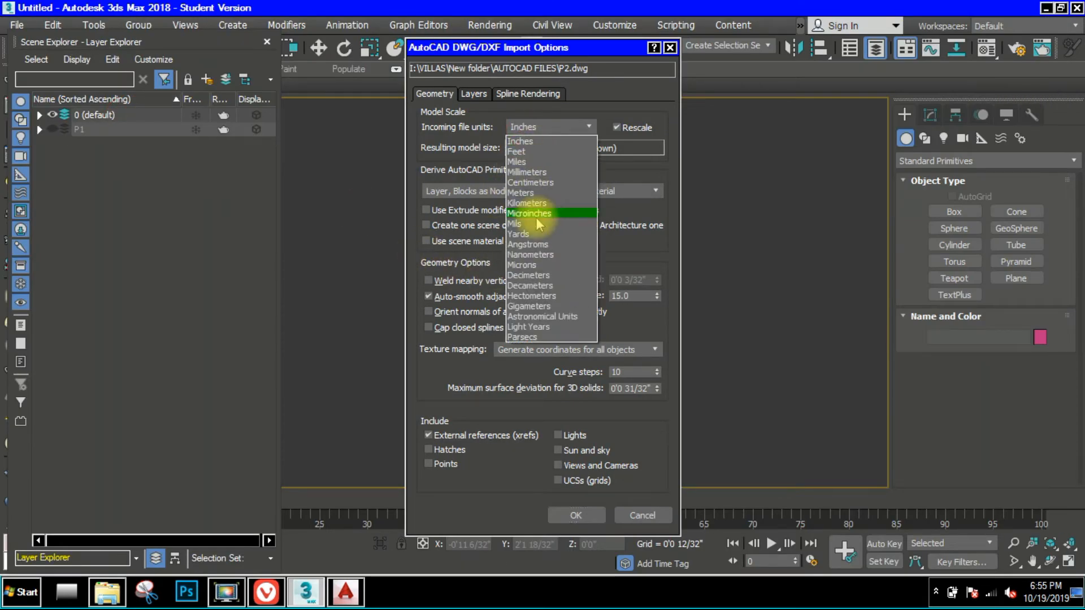
left_click(530, 183)
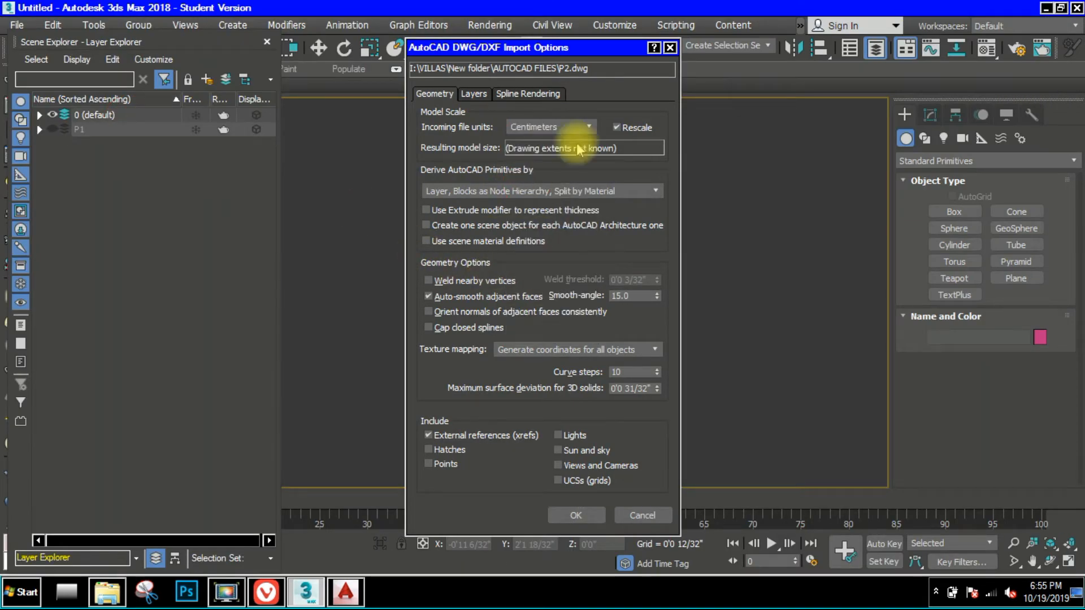
left_click(581, 515)
- Select all entities of the second imported plan and group them under the name P2
scroll(581, 326, "down", 5)
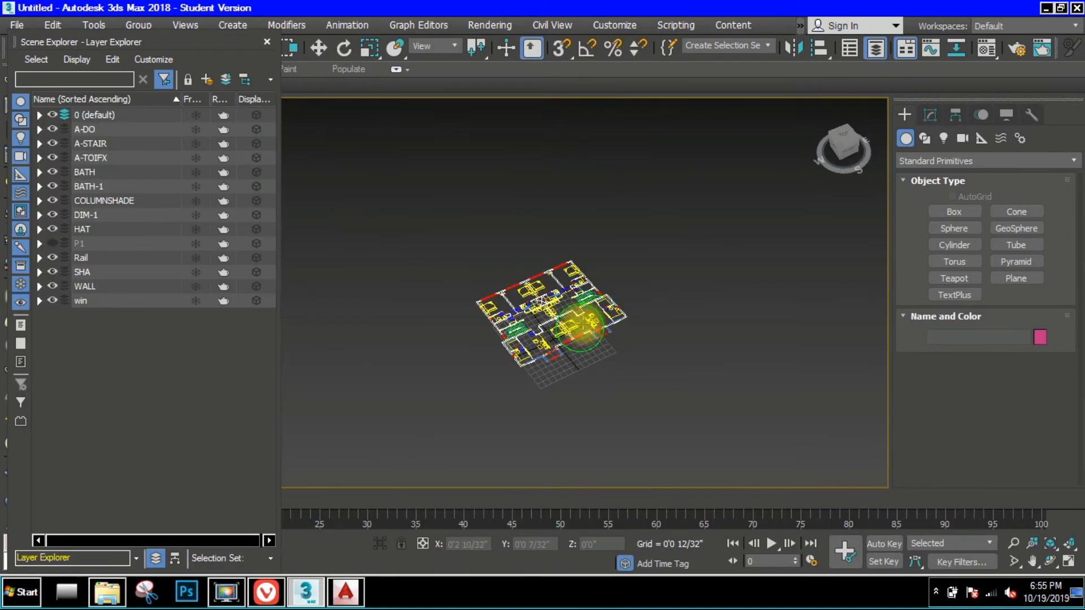
left_click_drag(393, 468, 394, 469)
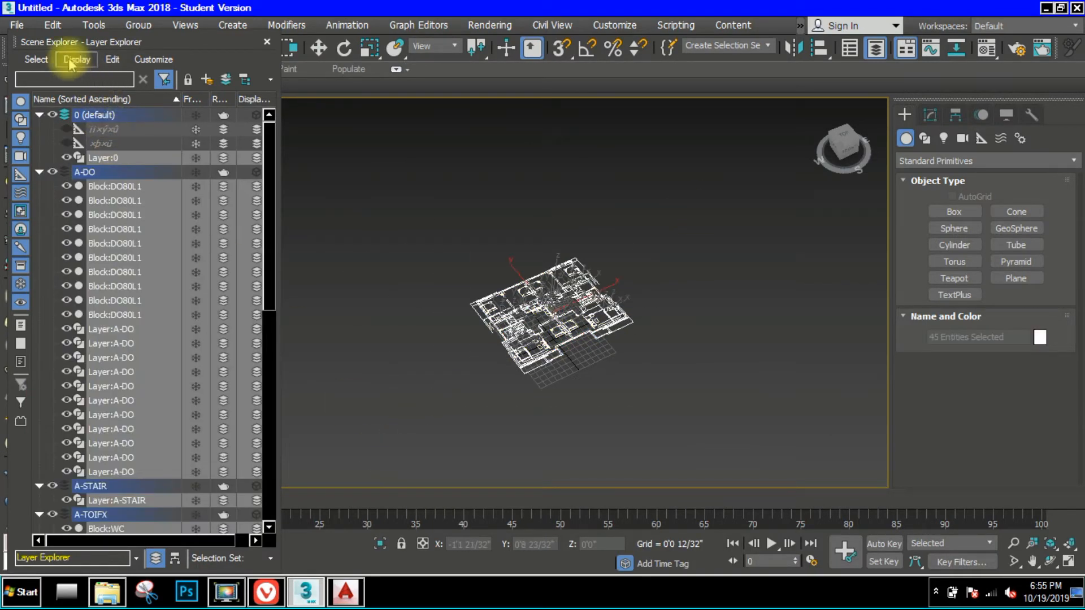
left_click(139, 26)
left_click(142, 41)
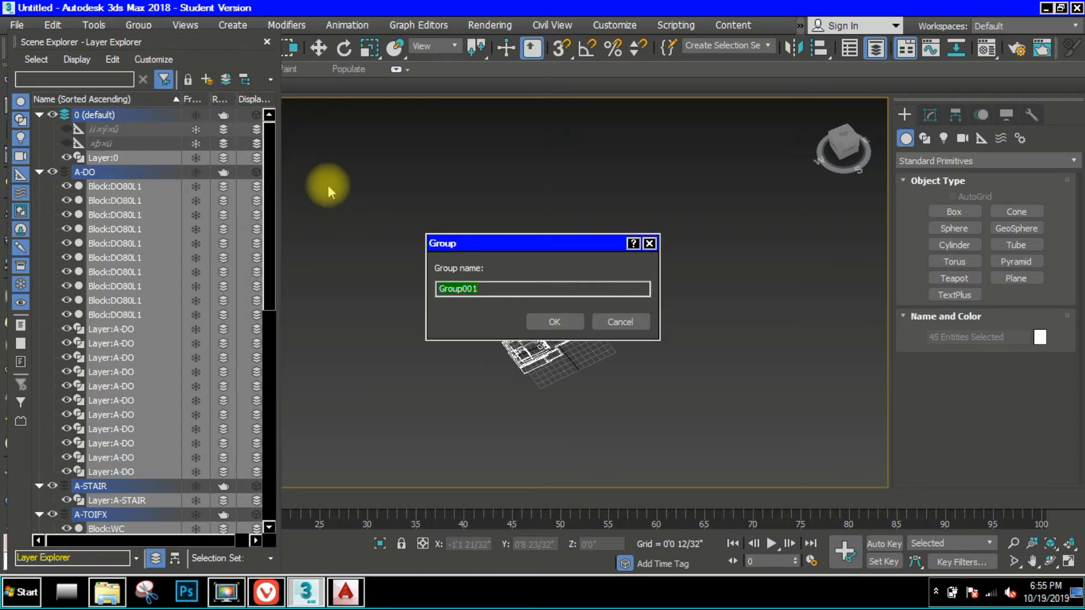
type("P2")
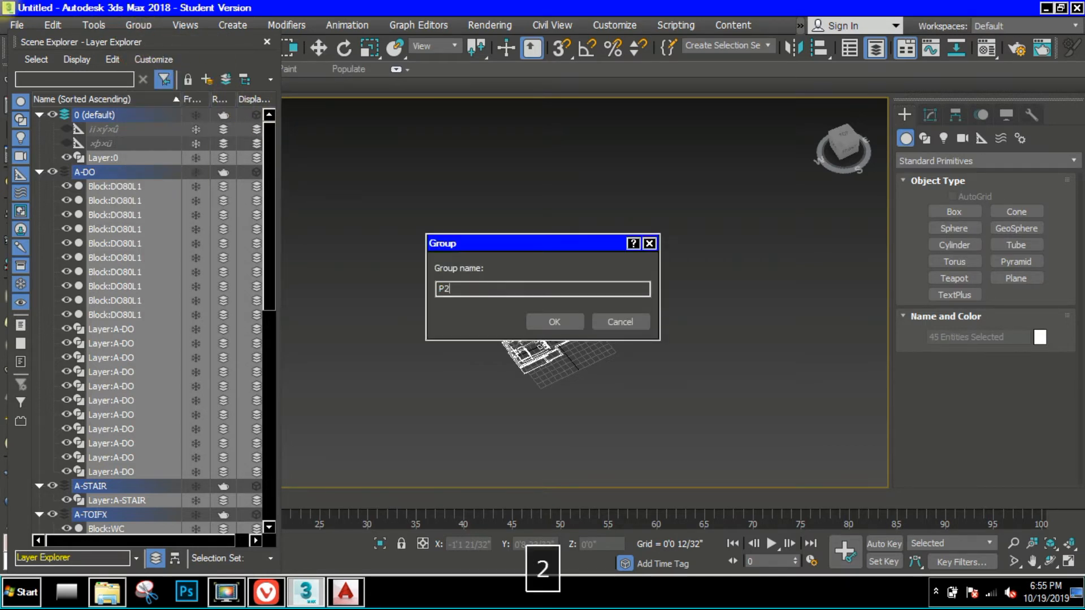
left_click(539, 323)
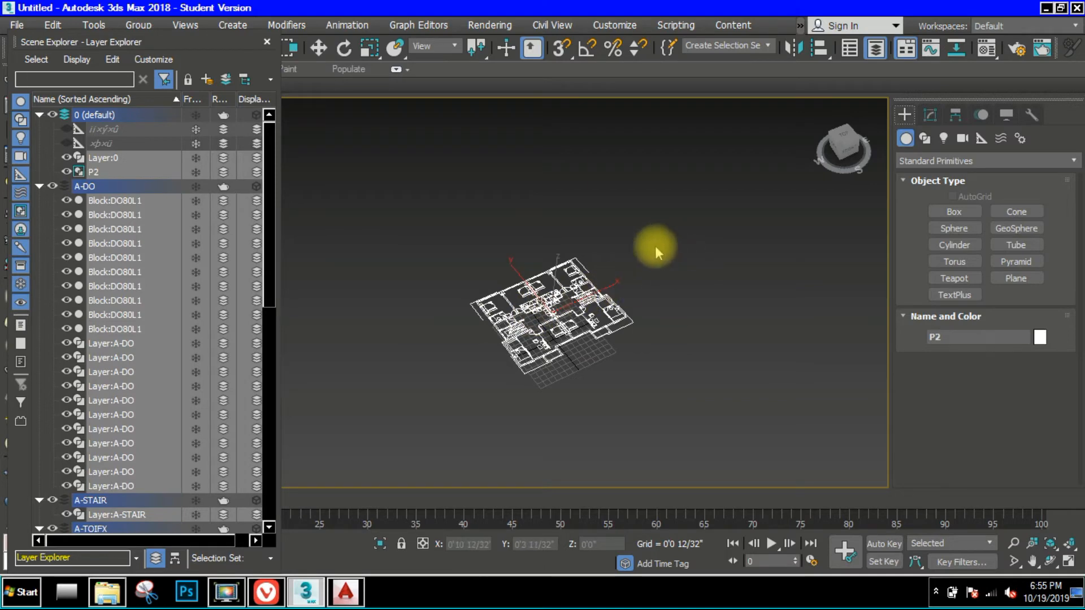
- Select the whole P2 plan and add the selection to a new layer
left_click_drag(663, 178, 374, 486)
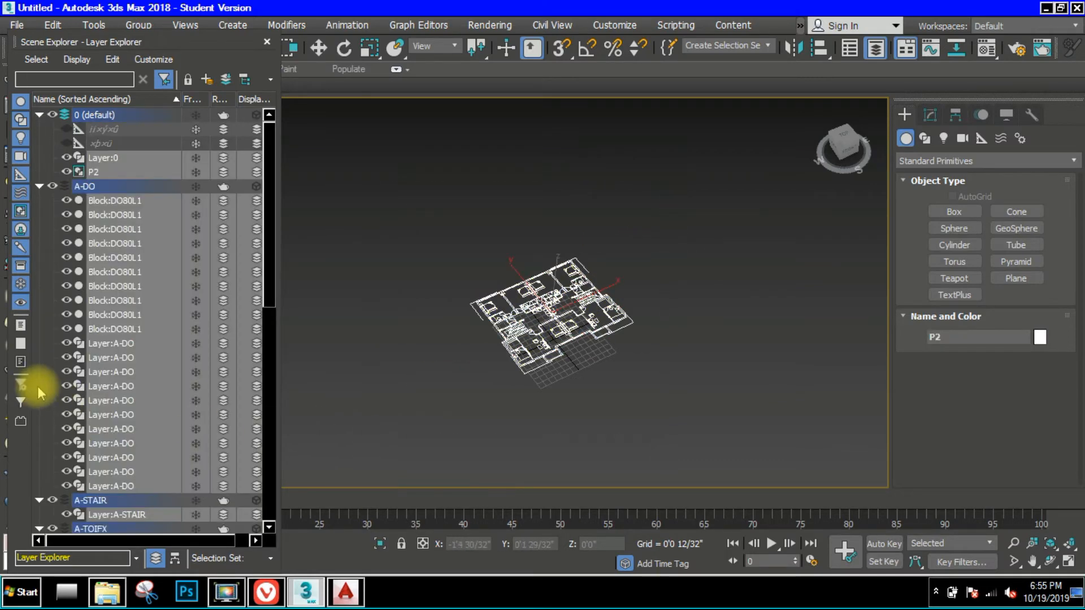
right_click(162, 380)
mouse_move(226, 429)
left_click(394, 424)
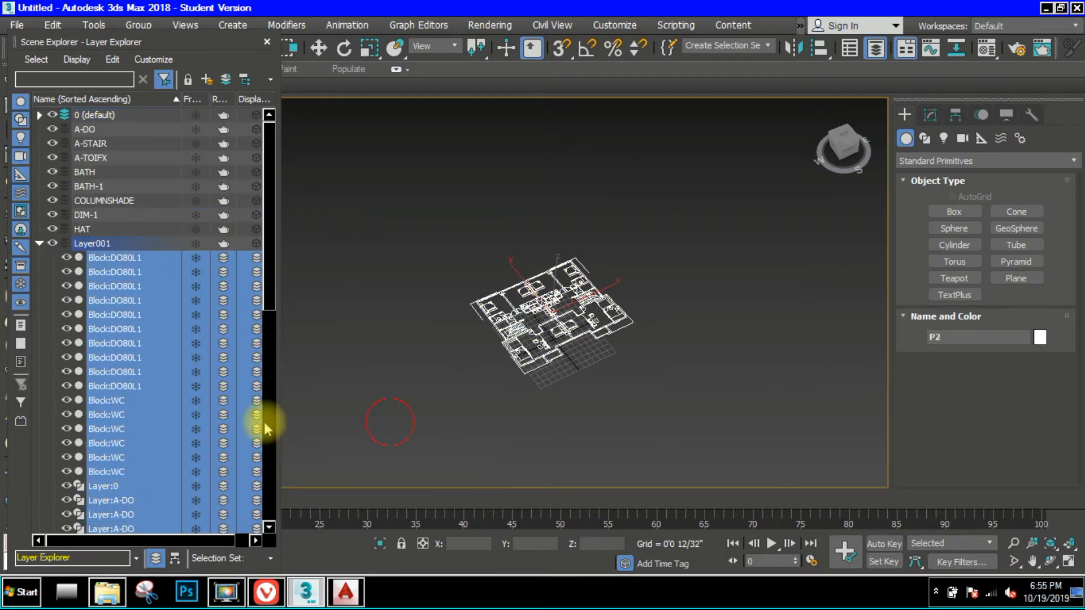
- Rename the new layer holding the second plan as P2 and collapse its contents in the layer list
left_click(93, 245)
right_click(95, 244)
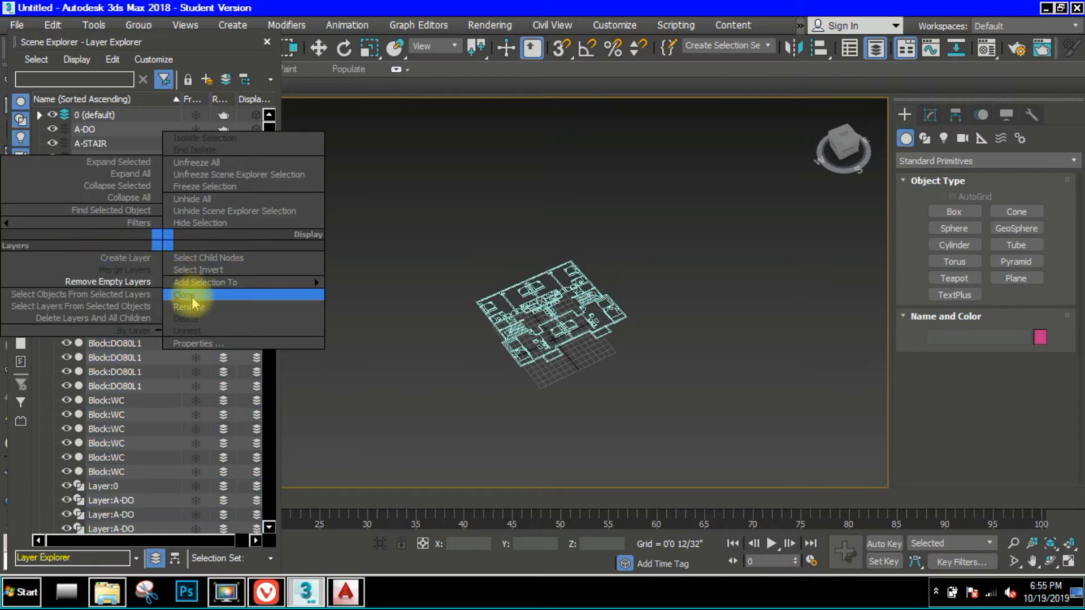
left_click(198, 306)
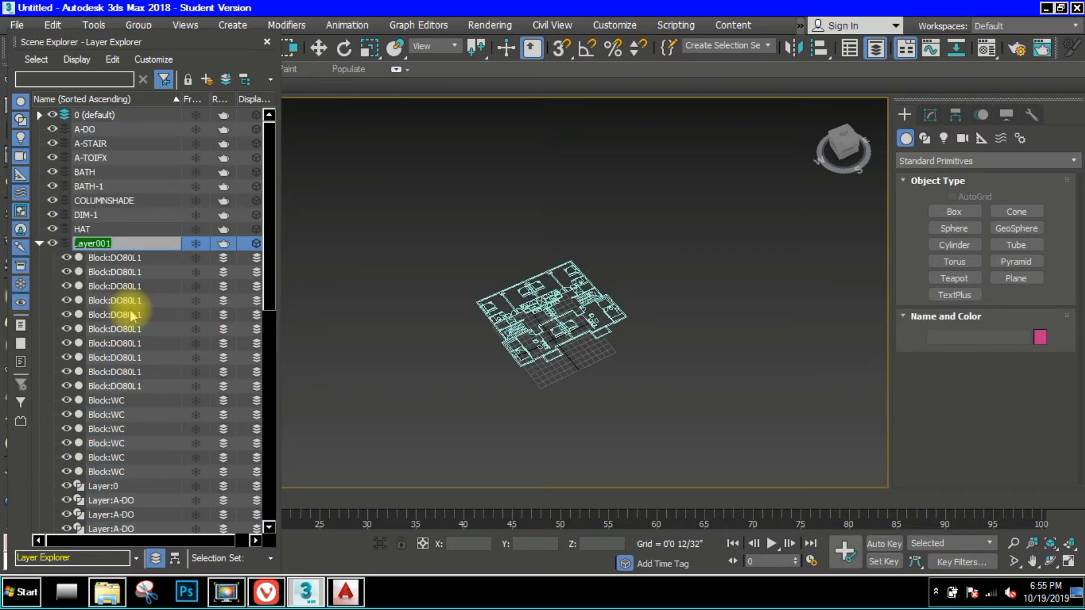
type("P2")
left_click(159, 286)
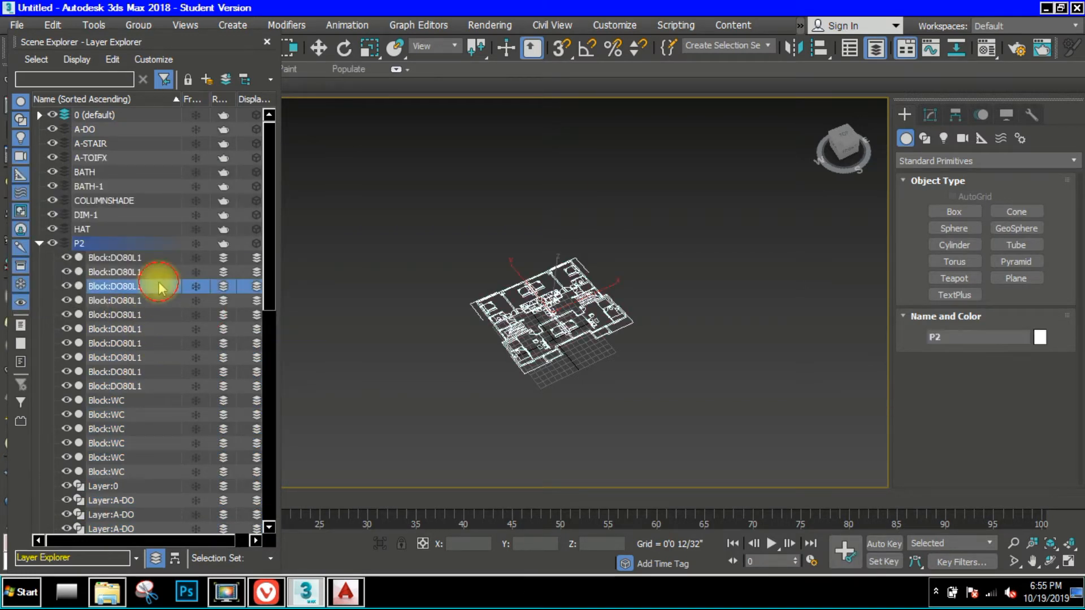
left_click(39, 244)
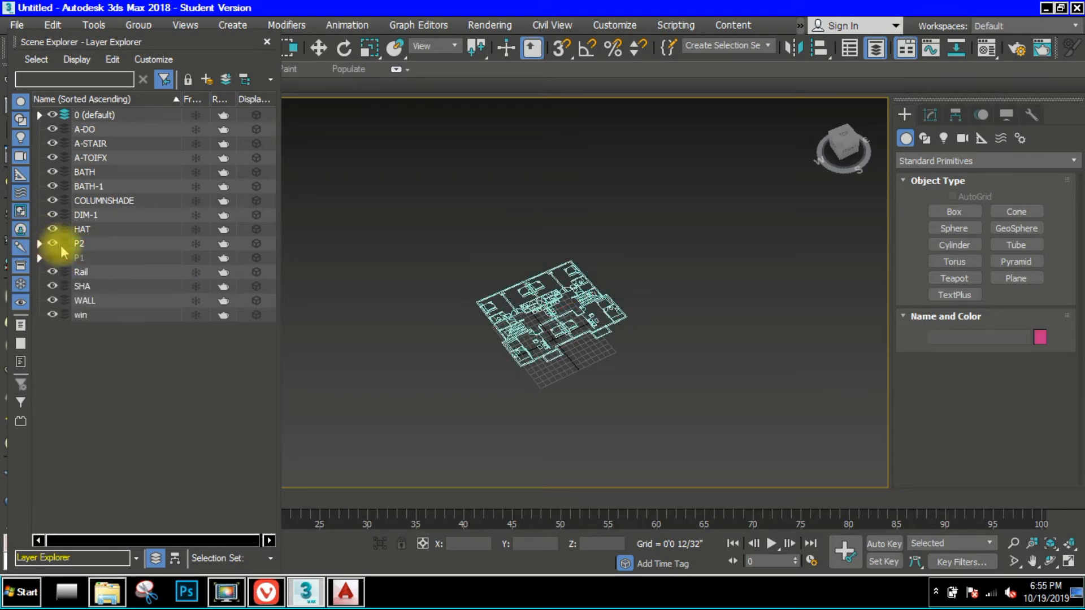
- Remove the empty layers that came with the second import and hide the P2 layer
right_click(152, 375)
left_click(124, 417)
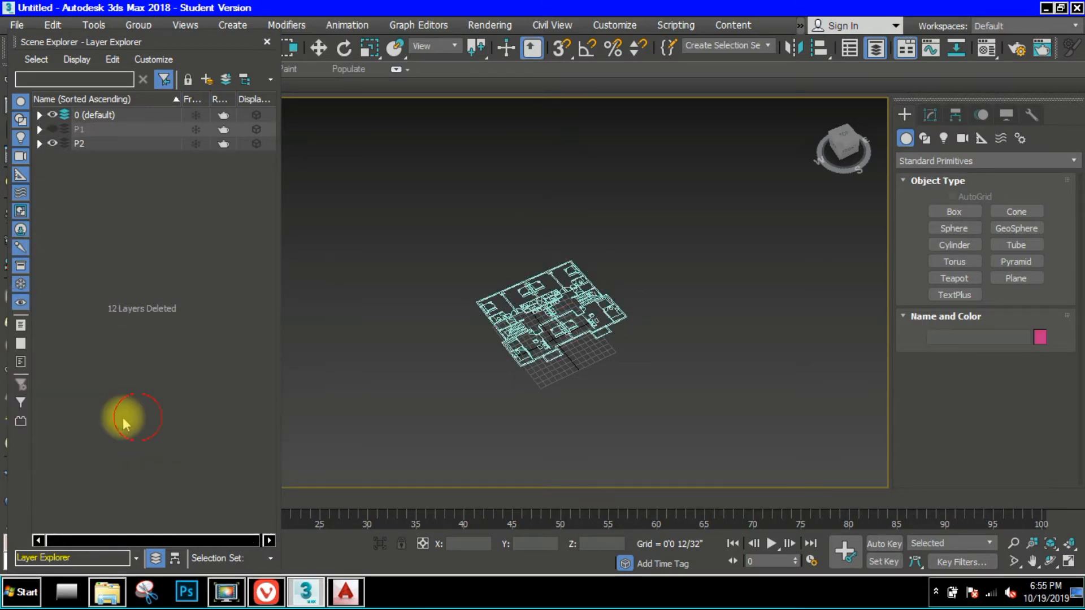
left_click(53, 144)
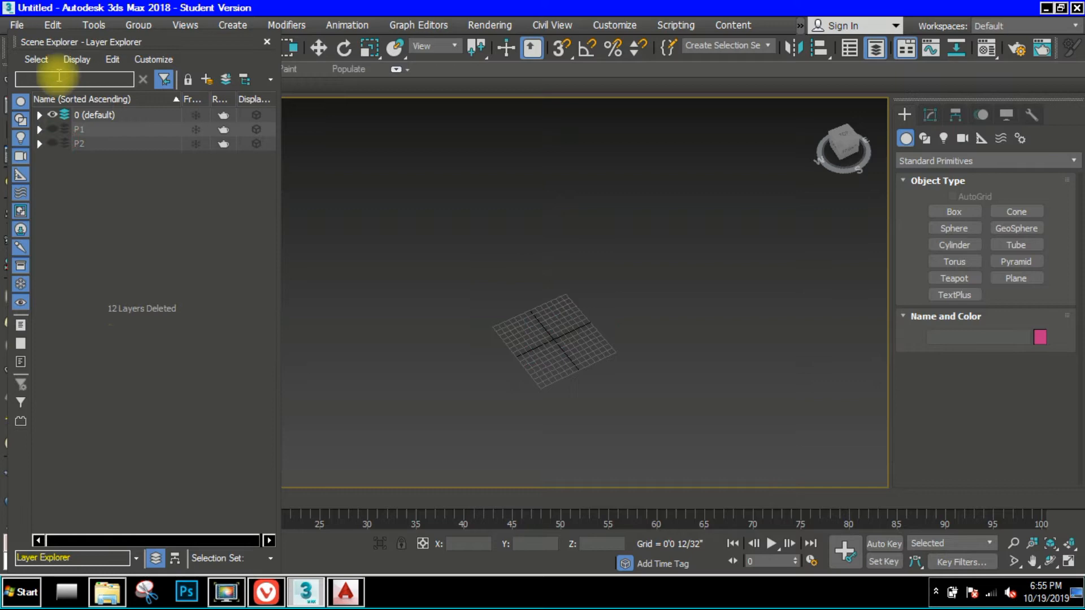
- Import the P3 drawing from the AUTOCAD FILES folder with the incoming file units set to Centimeters
left_click(17, 25)
mouse_move(68, 242)
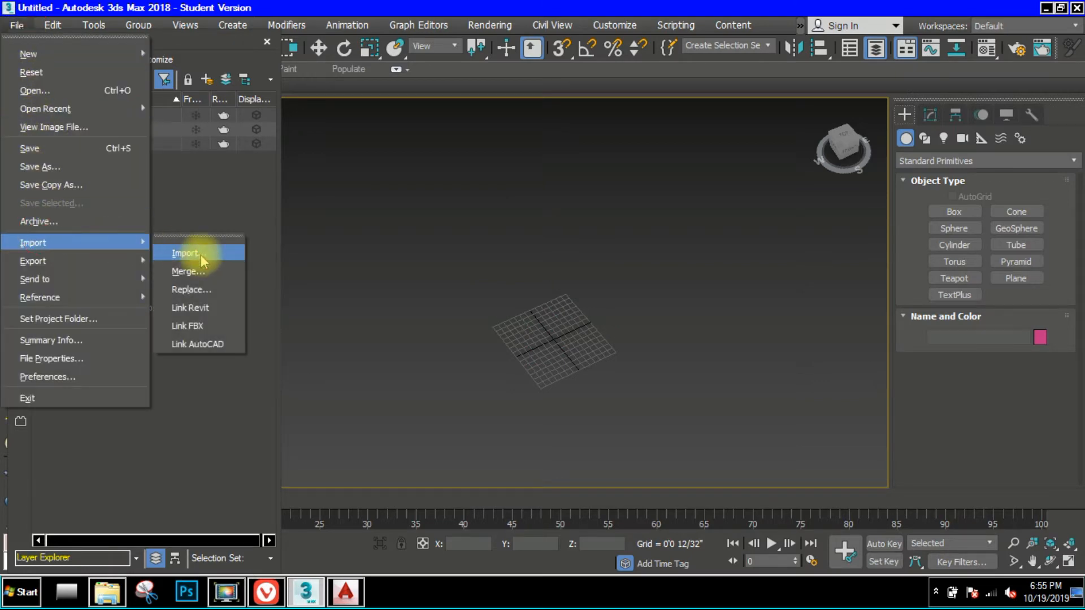
left_click(218, 255)
double_click(108, 136)
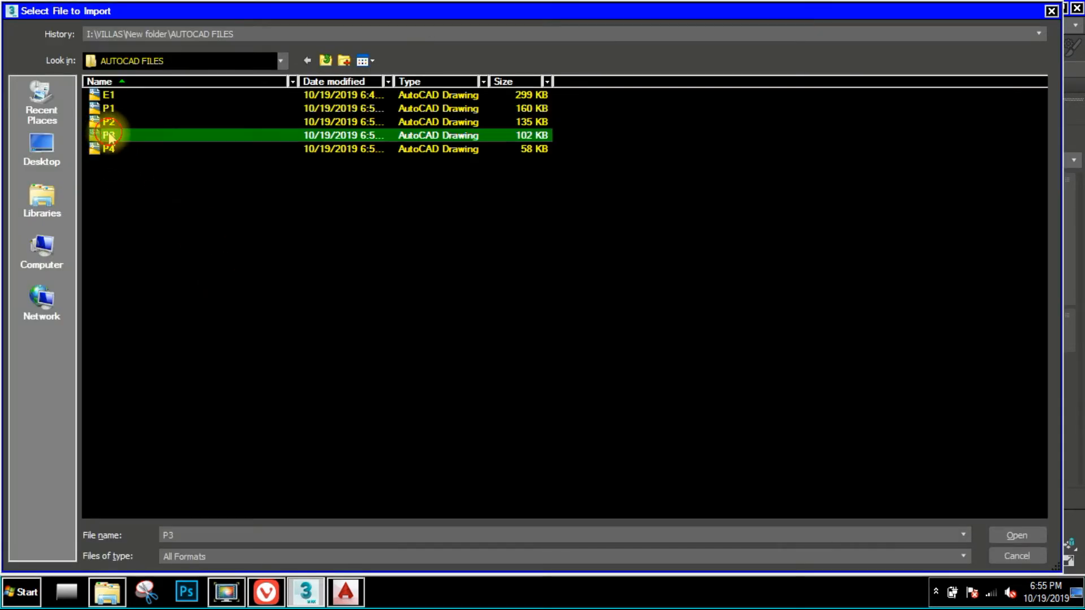
left_click(583, 127)
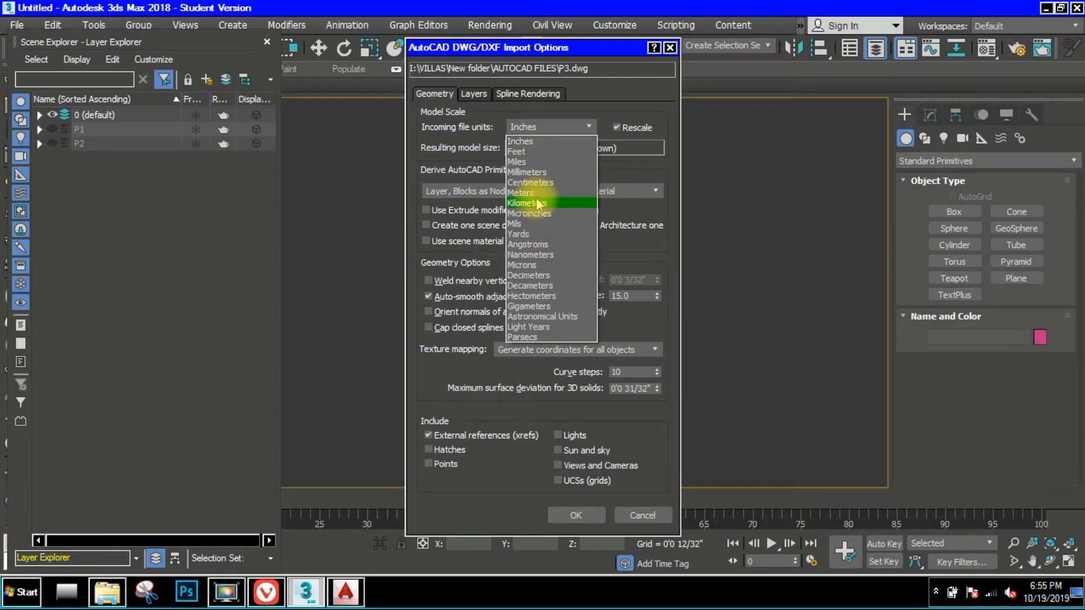
left_click(559, 177)
left_click(576, 515)
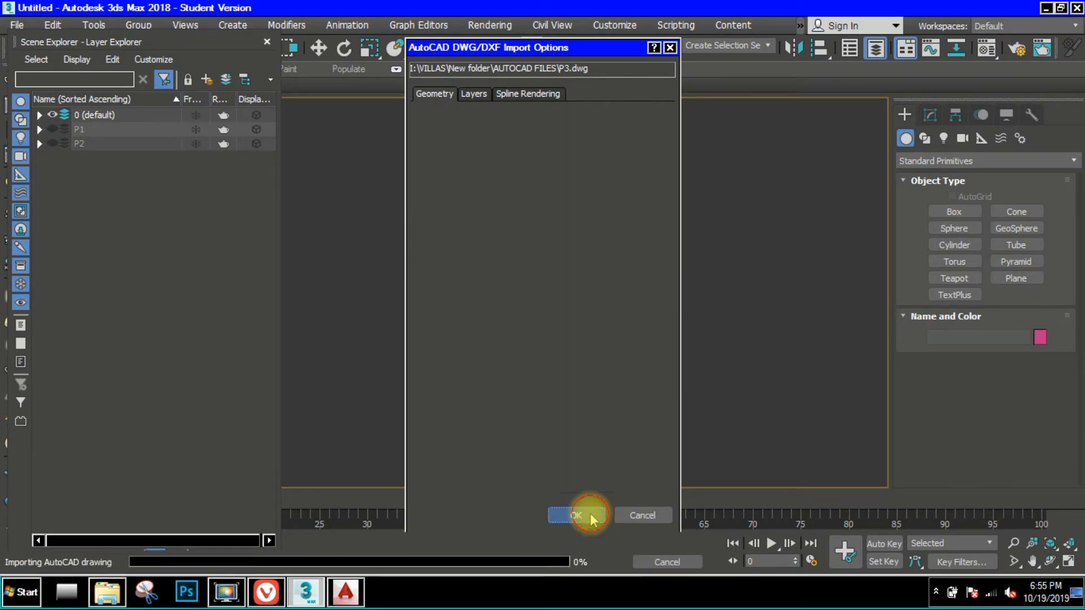
- Select all entities of the third imported plan and group them under the name P3
scroll(590, 353, "down", 6)
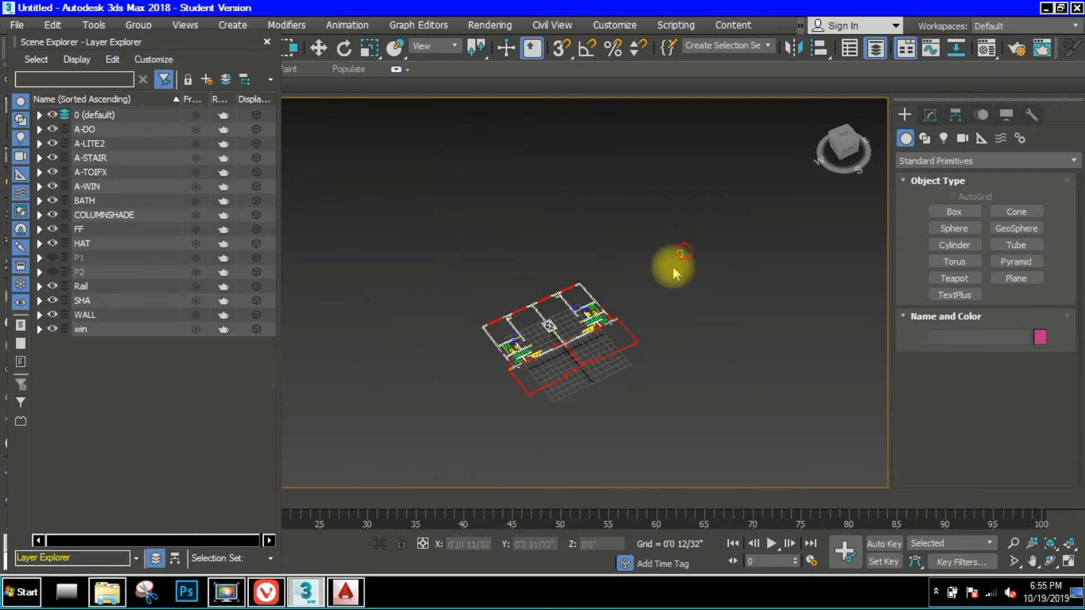
left_click_drag(696, 250, 478, 428)
left_click(137, 24)
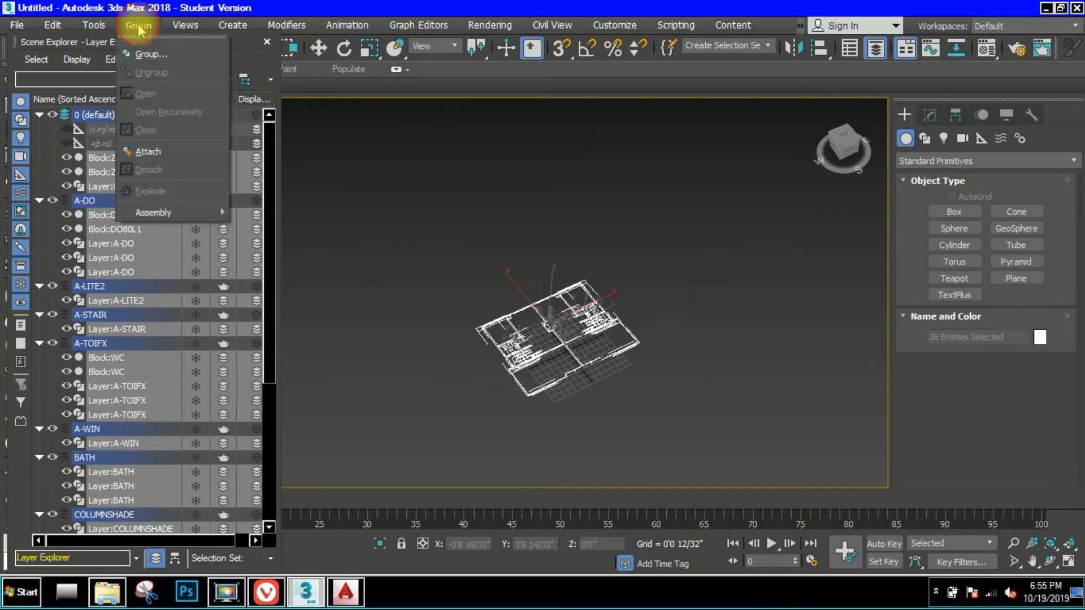
left_click(144, 46)
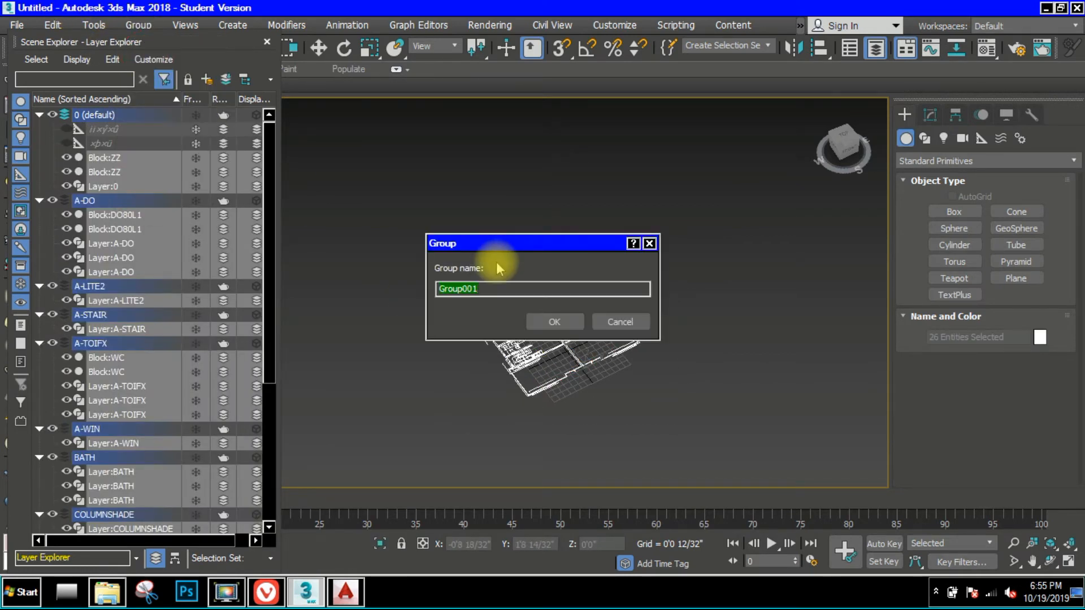
type("P3")
left_click(563, 322)
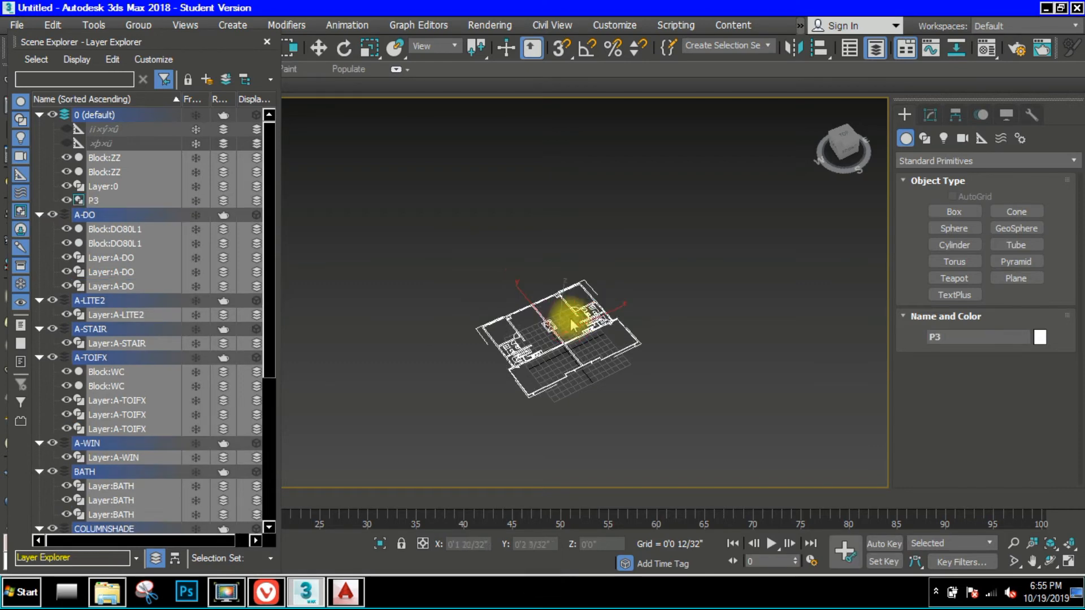
left_click_drag(677, 257, 473, 425)
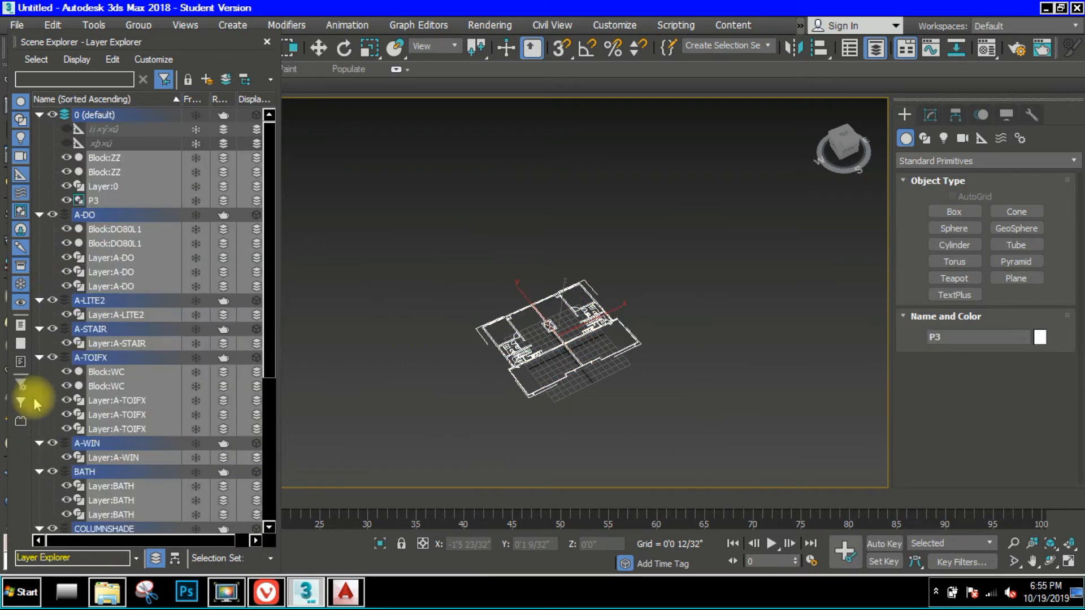
right_click(51, 393)
mouse_move(232, 435)
left_click(373, 441)
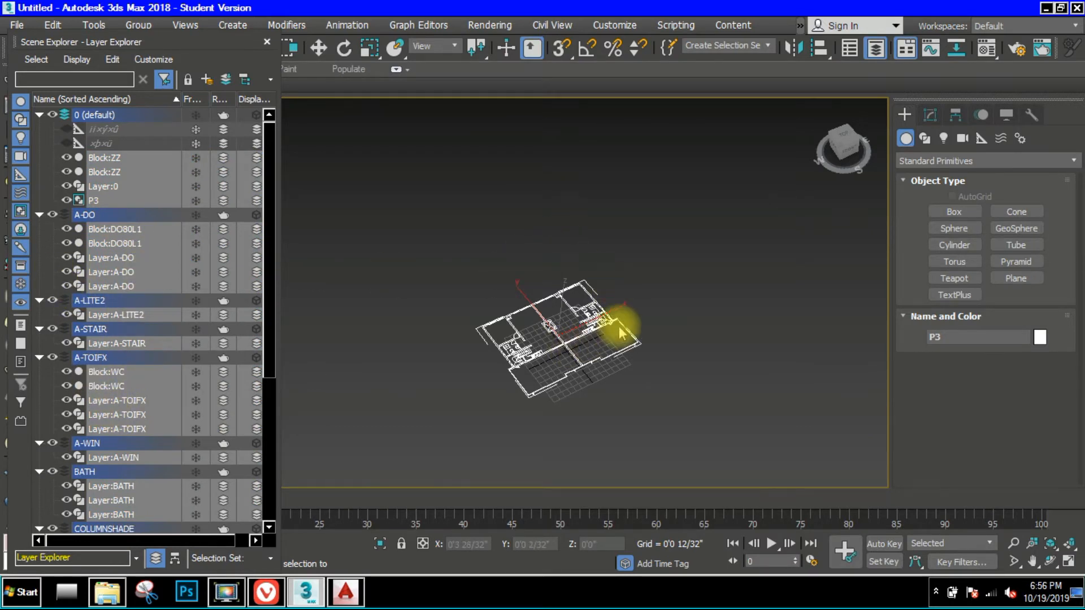
scroll(418, 299, "down", 2)
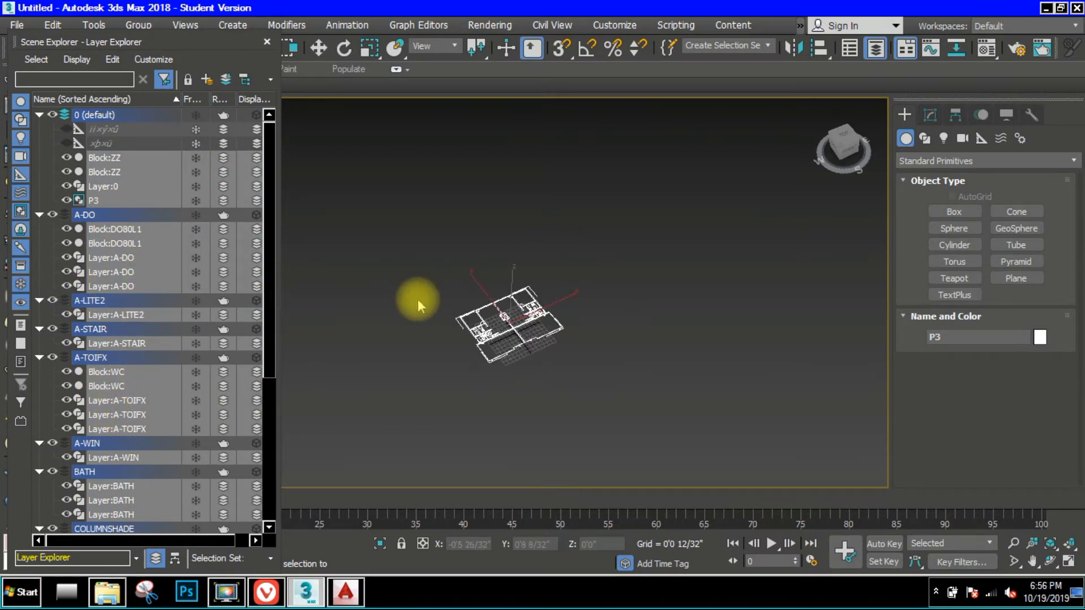
left_click(38, 264)
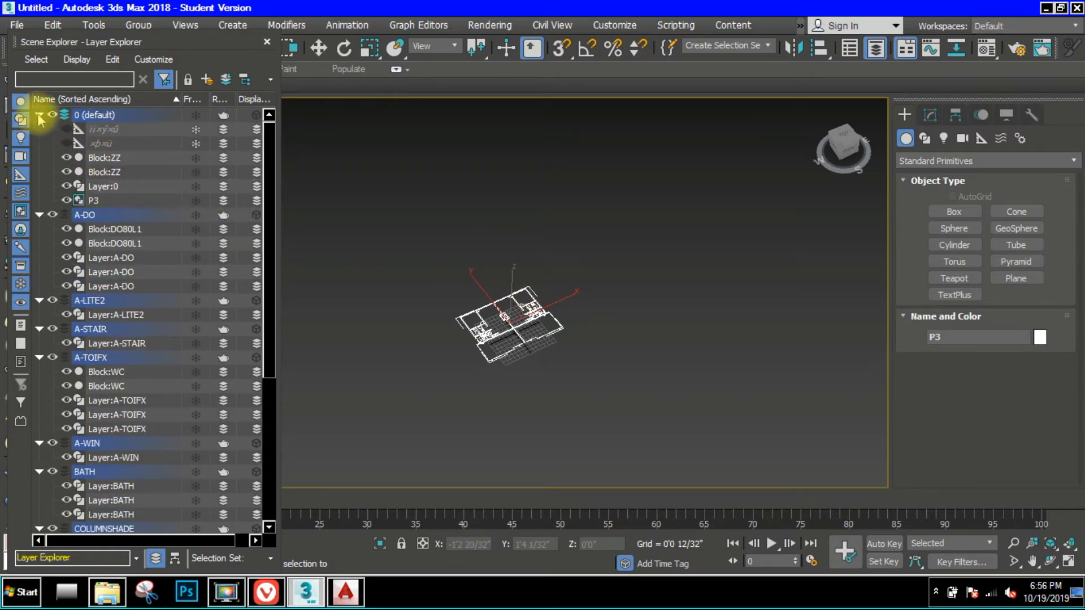
key("Escape")
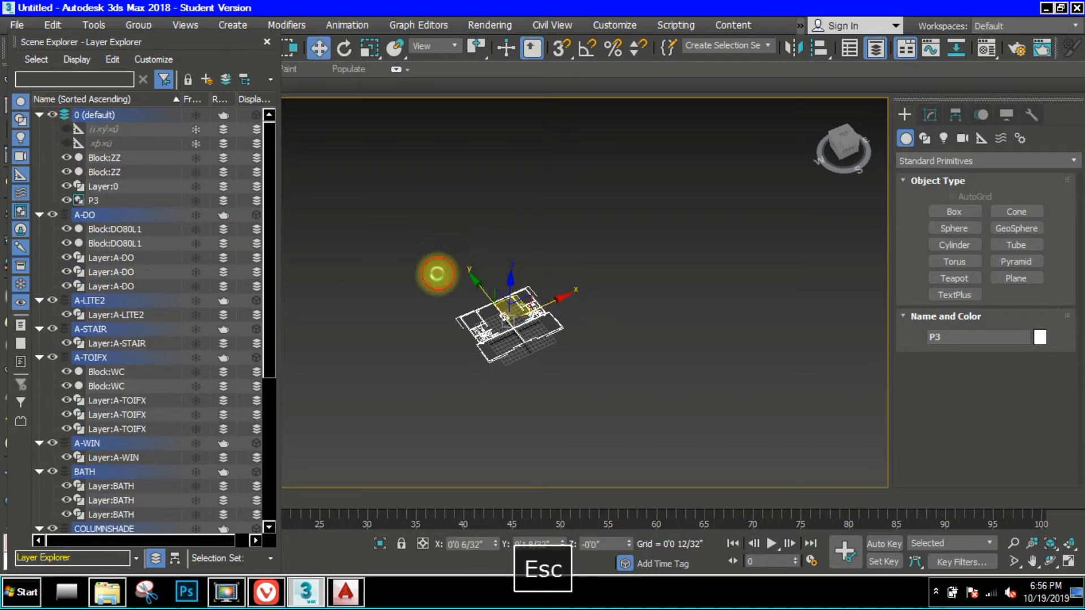
- Select the whole P3 plan and add the selection to a new layer
left_click_drag(410, 226, 642, 442)
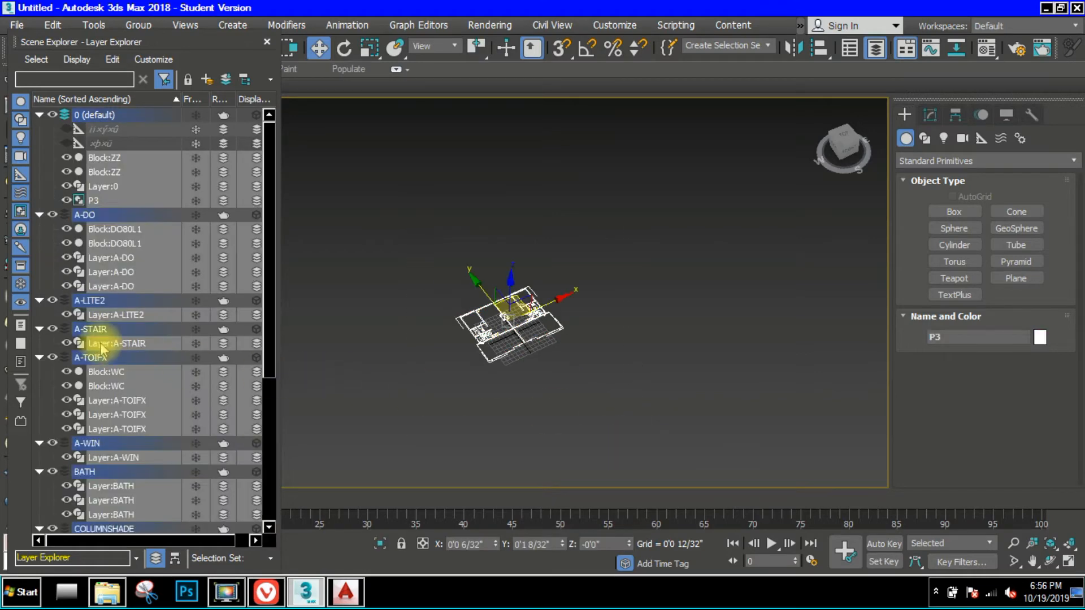
right_click(163, 256)
mouse_move(286, 296)
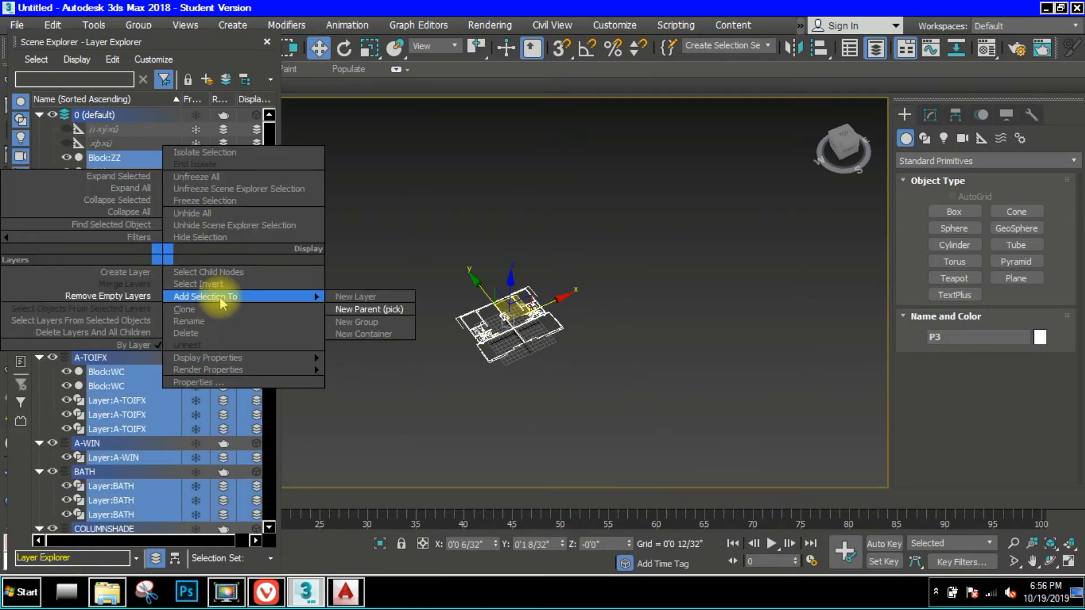
left_click(350, 297)
- Rename the new layer holding the third plan as P3 and collapse its contents in the layer list
left_click(94, 259)
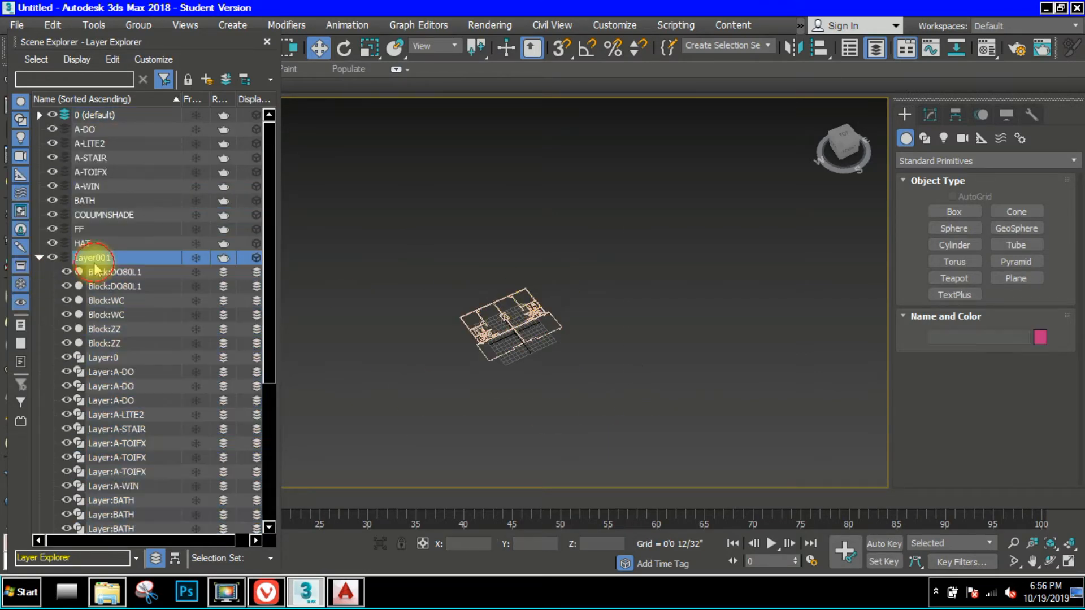
right_click(163, 256)
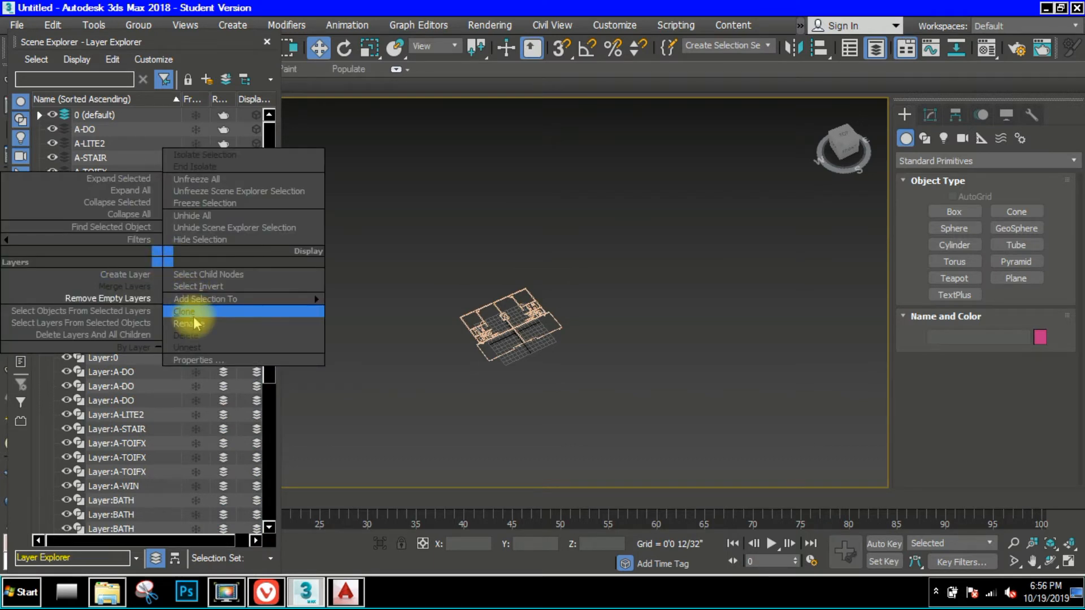
left_click(192, 323)
type("P")
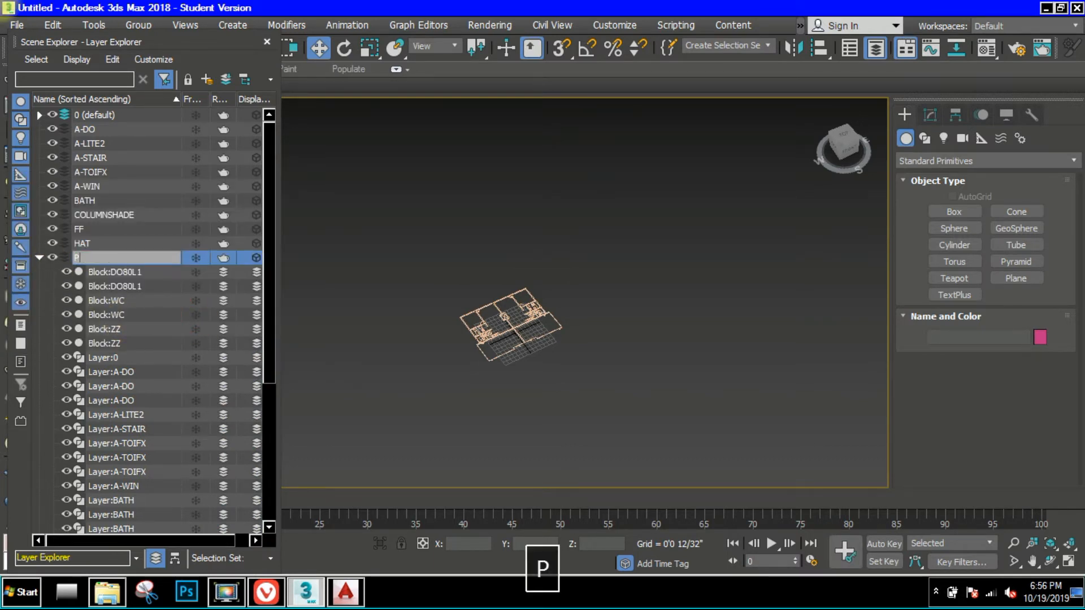
type("3")
key("Return")
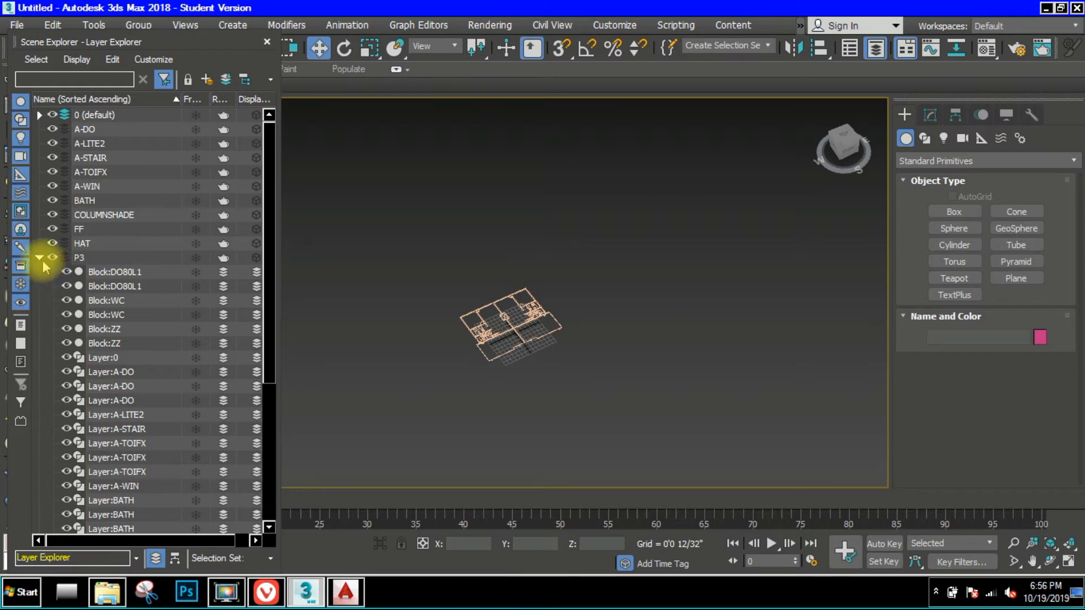
left_click(41, 258)
- Toggle the P3 layer's visibility off and on, and remove the empty layers left by the third import
left_click(53, 257)
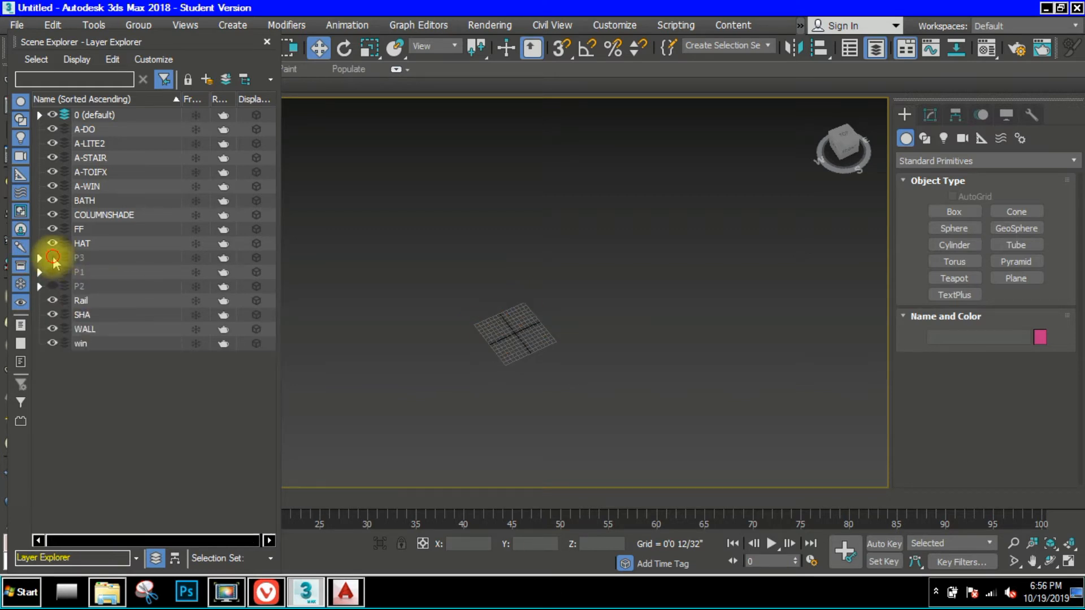
left_click(53, 258)
right_click(108, 368)
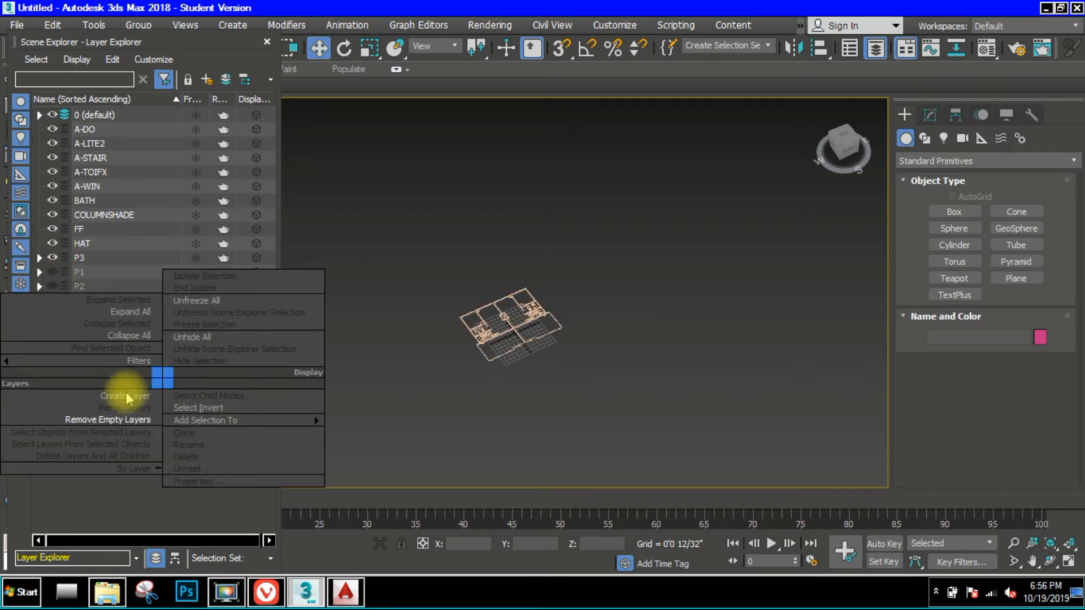
left_click(109, 418)
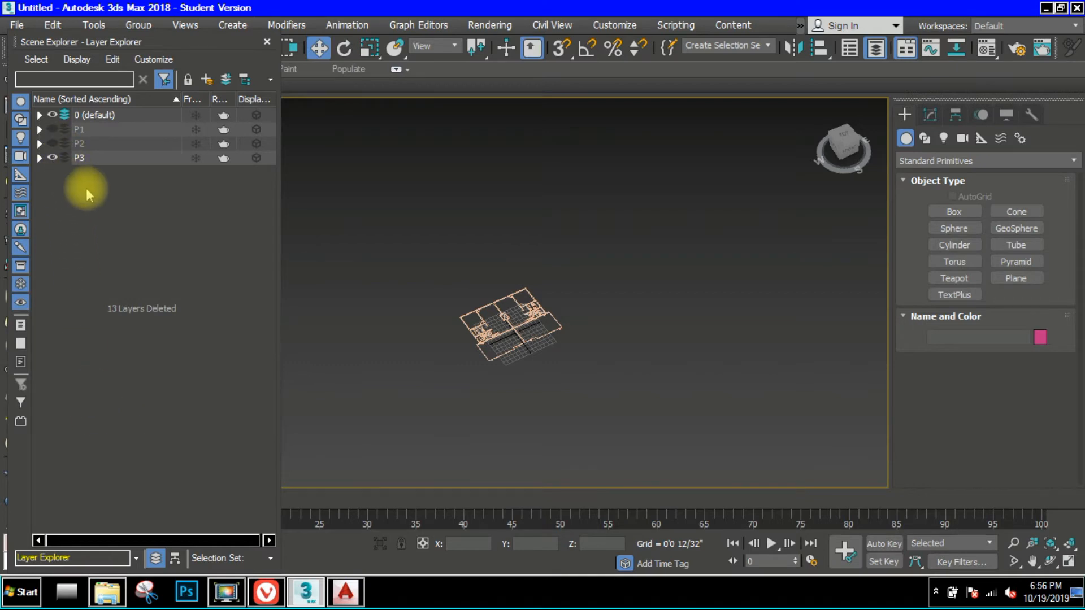
- Import the P4 drawing from the AUTOCAD FILES folder with the incoming file units set to Centimeters
left_click(17, 25)
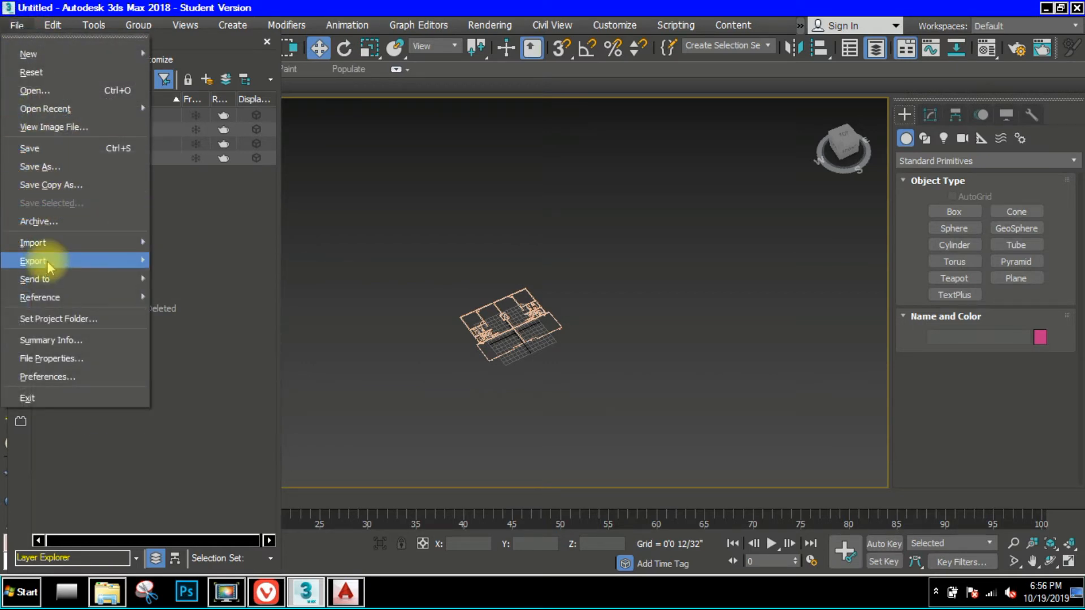
left_click(49, 244)
left_click(190, 253)
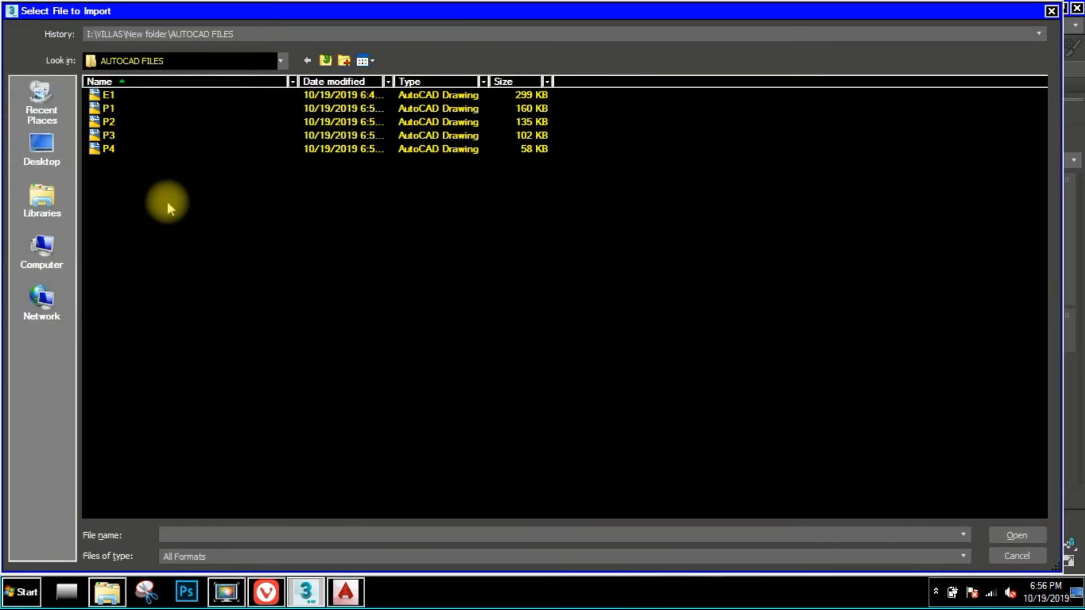
double_click(121, 150)
left_click(545, 127)
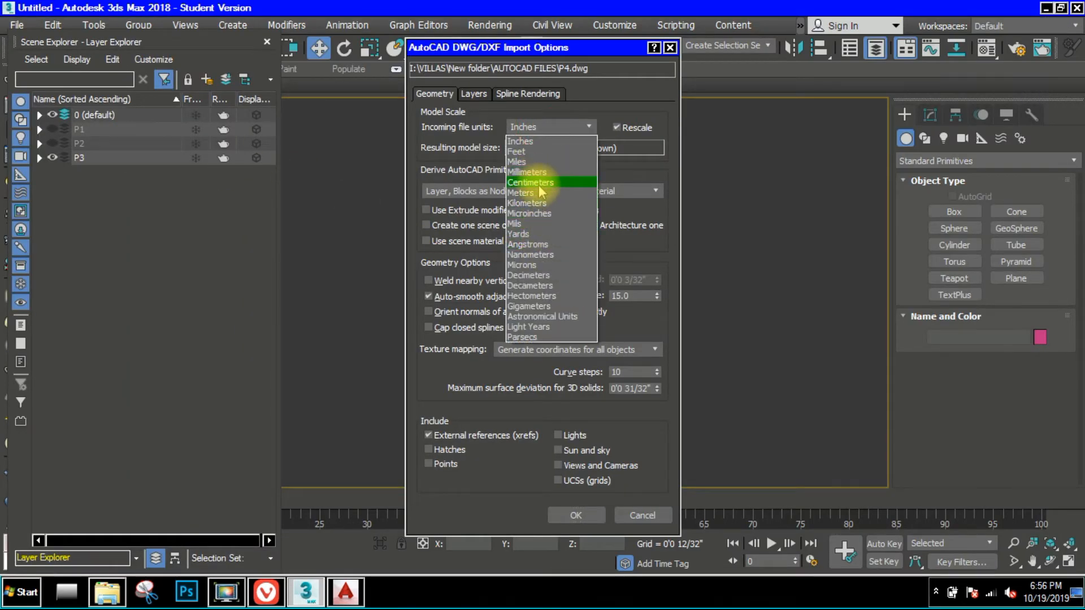
left_click(540, 192)
left_click(544, 128)
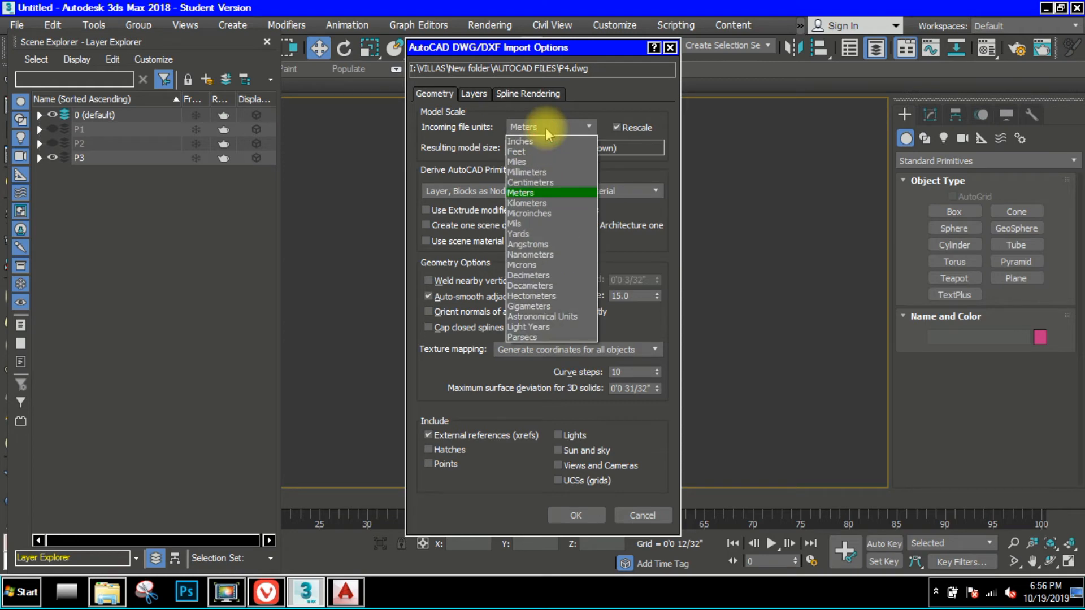
left_click(543, 181)
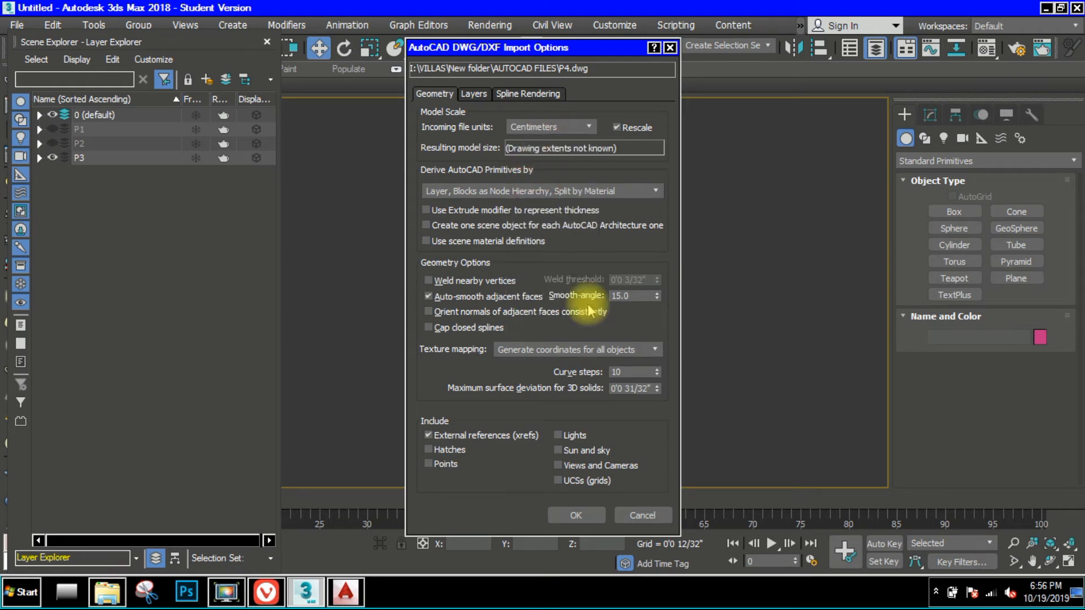
left_click(574, 515)
- Hide the P3 layer to leave only the newly imported fourth plan on display
key("z")
scroll(554, 355, "down", 5)
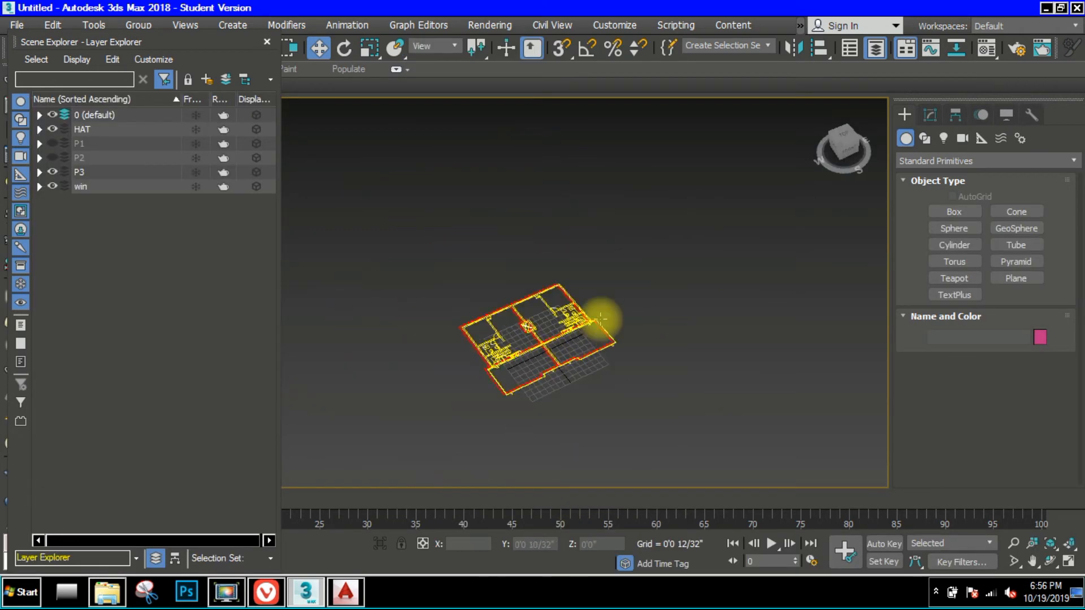
left_click(53, 172)
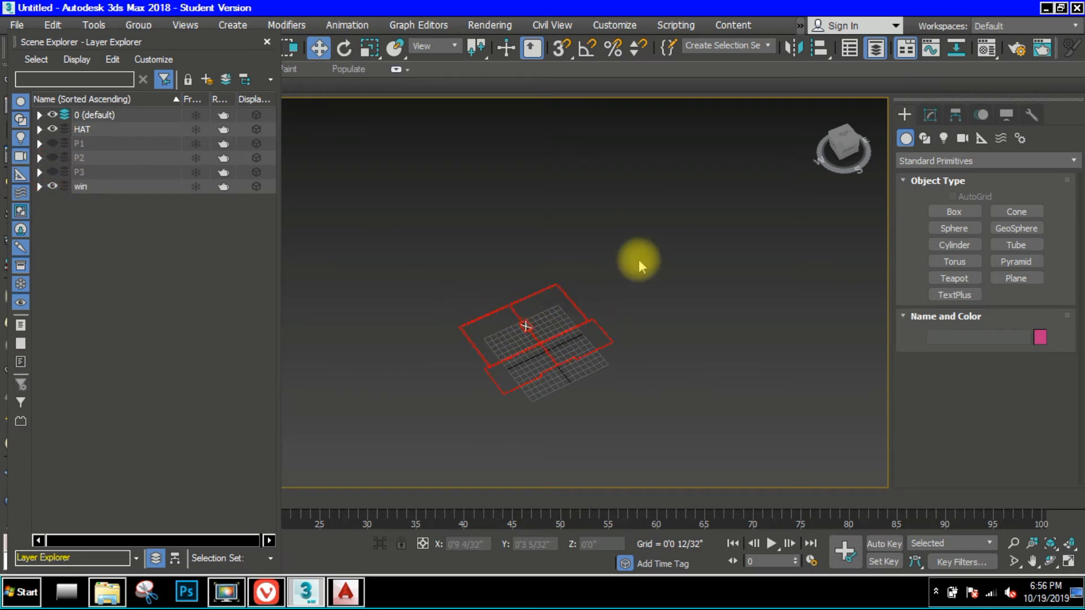
- Select both shapes of the fourth imported plan, group them under the name P4, and clear the selection
left_click_drag(469, 421, 469, 421)
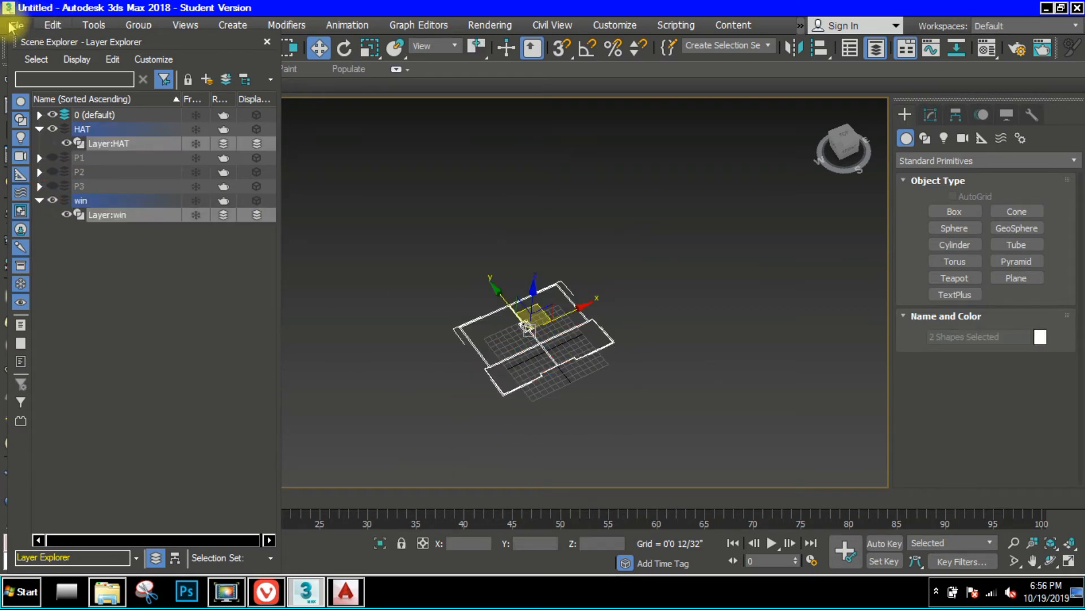
left_click(135, 26)
left_click(145, 52)
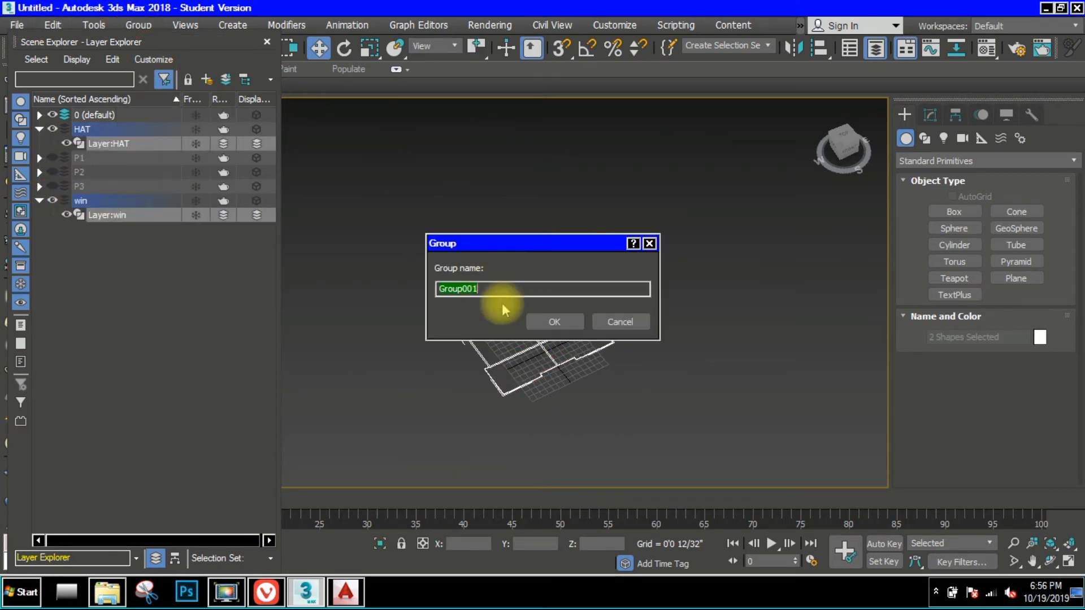
type("P4")
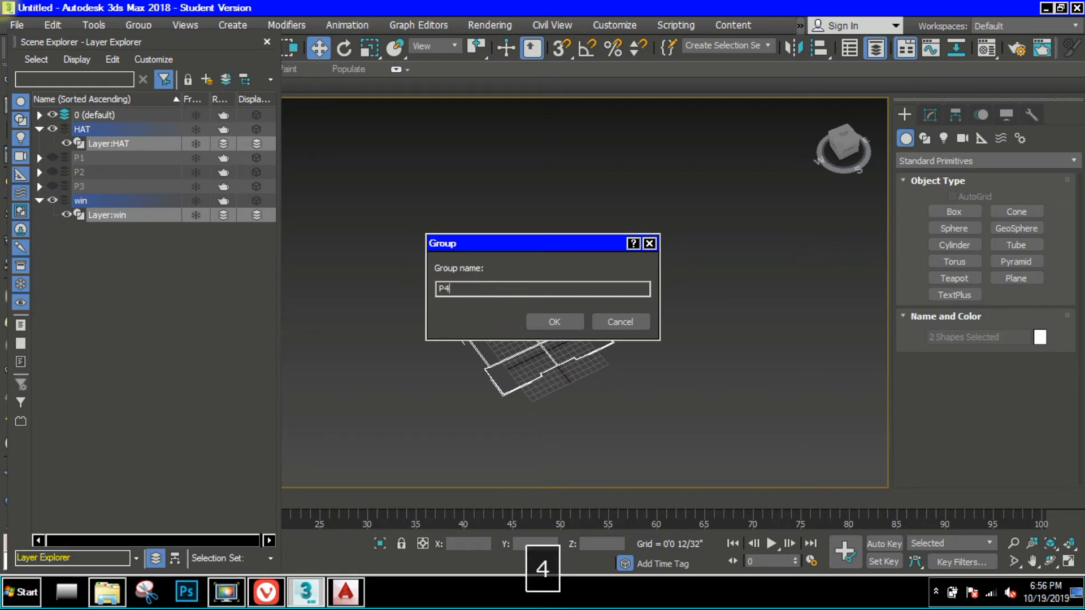
left_click(552, 323)
left_click(691, 323)
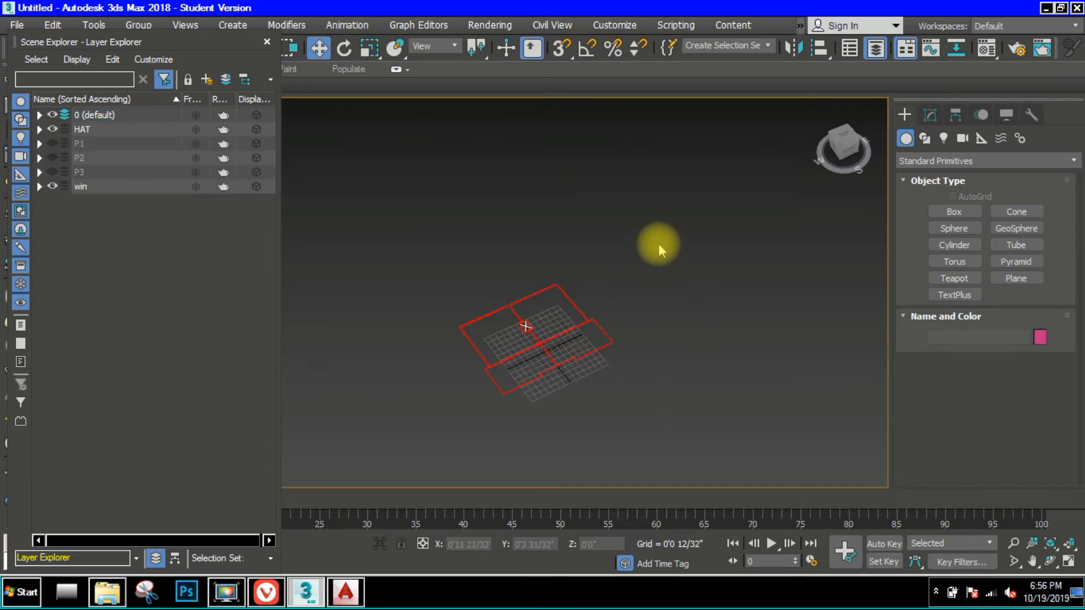
- Select the whole P4 plan and add the selection to a new layer
left_click_drag(676, 218, 435, 405)
right_click(164, 356)
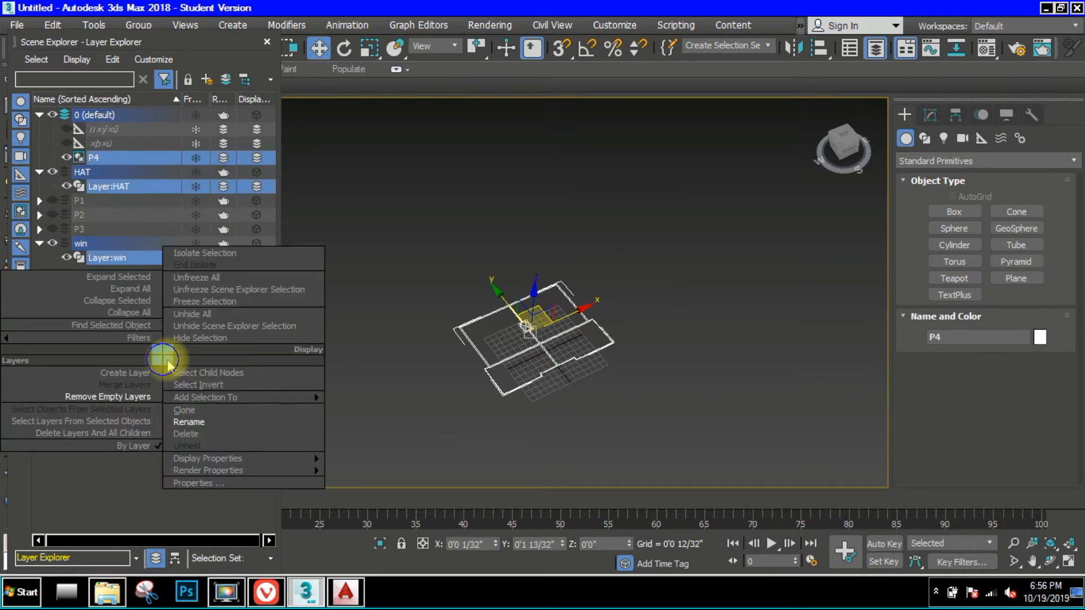
mouse_move(305, 398)
left_click(403, 398)
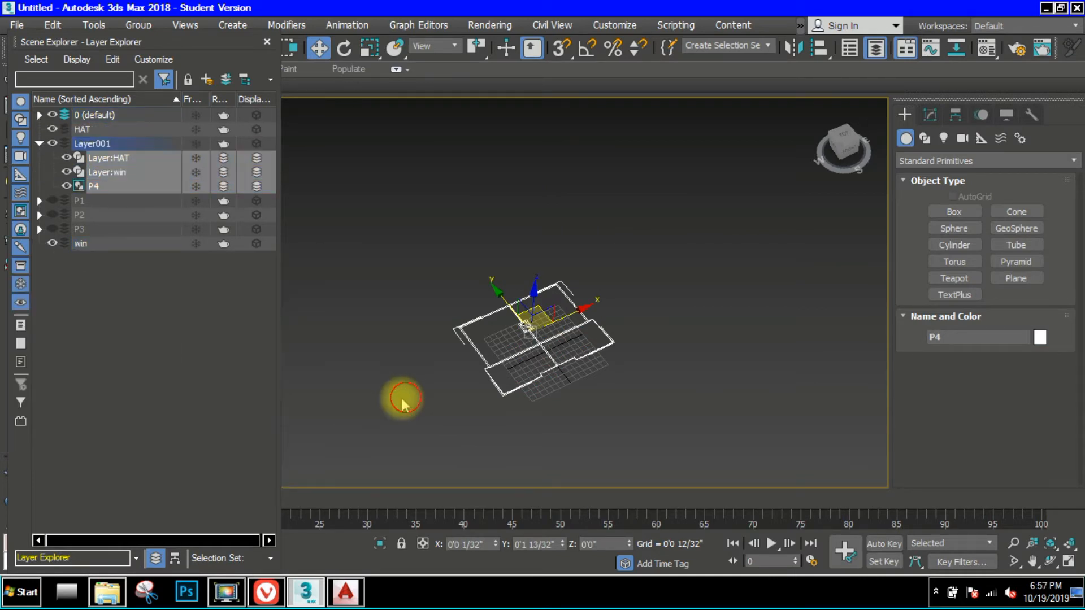
- Rename the new layer holding the fourth plan P4 and remove the empty layers
left_click(158, 300)
left_click(103, 147)
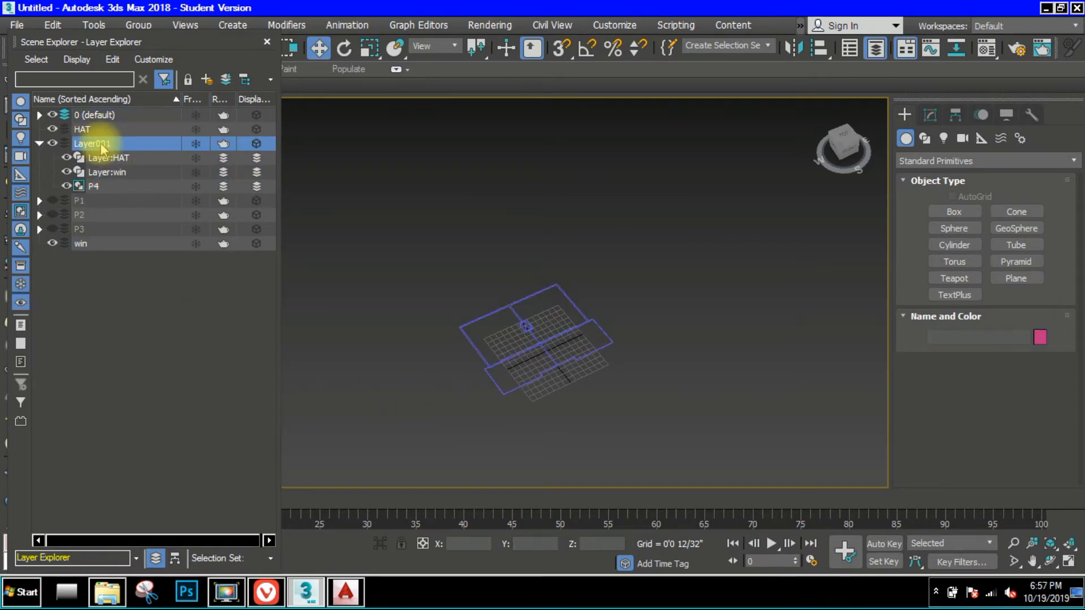
left_click(577, 361)
left_click(141, 285)
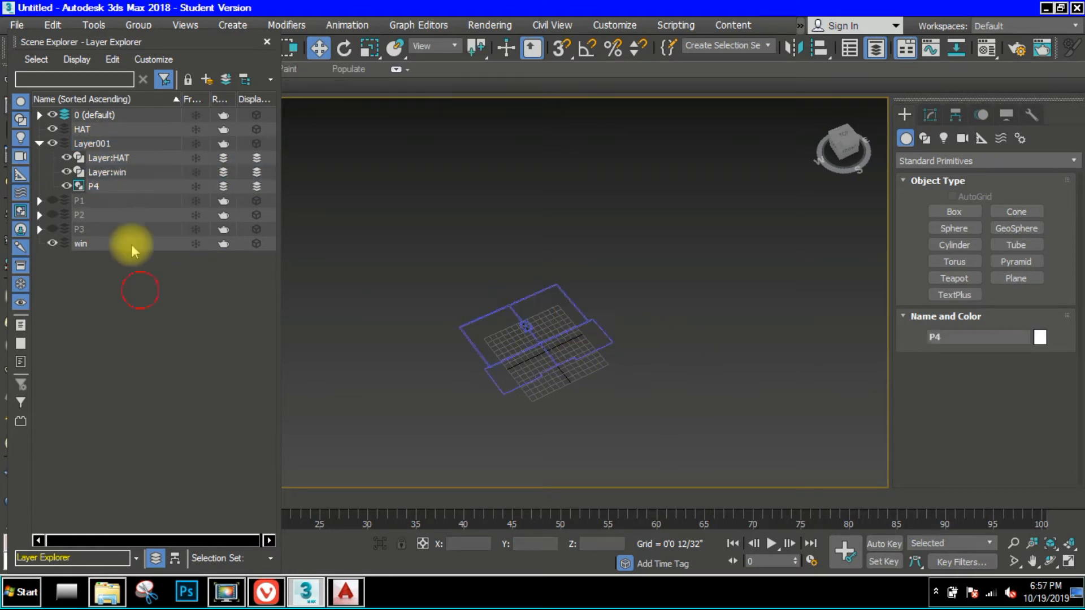
right_click(102, 146)
left_click(202, 209)
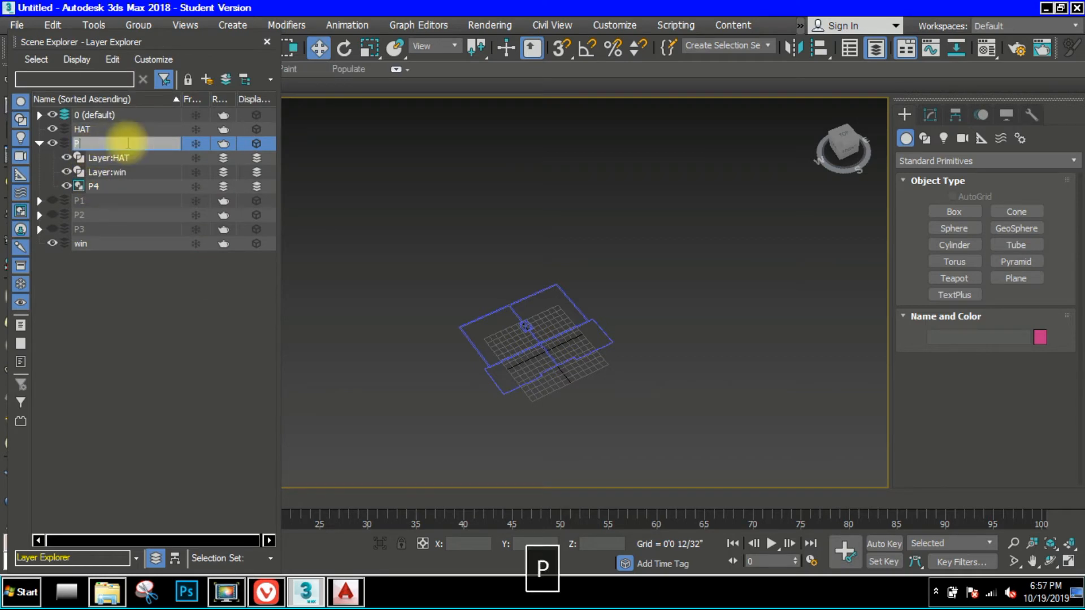
type("P4")
left_click(148, 294)
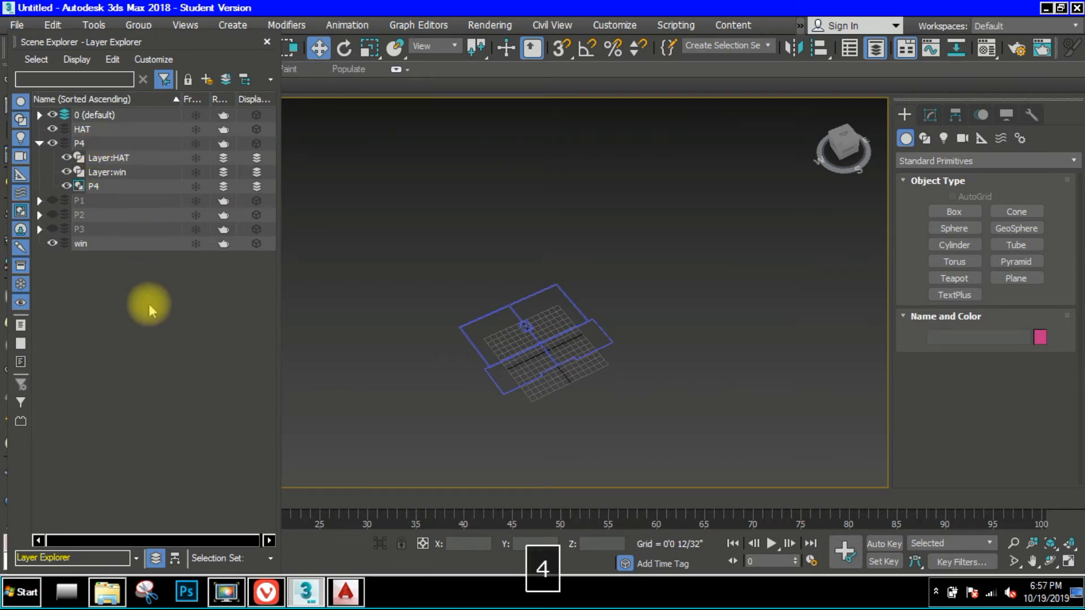
right_click(163, 298)
left_click(107, 339)
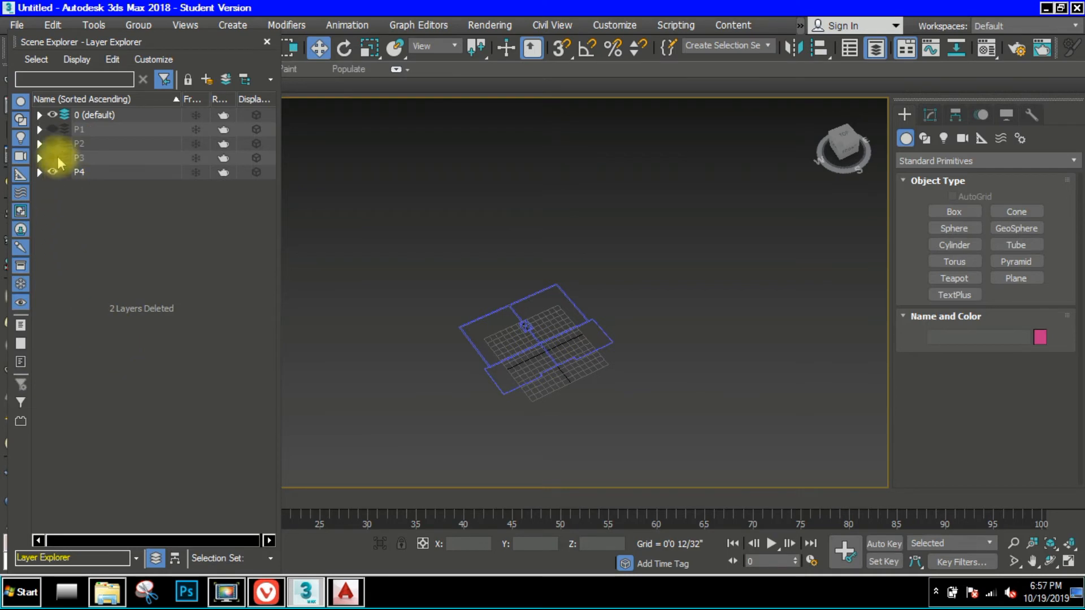
- Import the E1 drawing from the AUTOCAD FILES folder with the incoming file units set to Centimeters
left_click(17, 26)
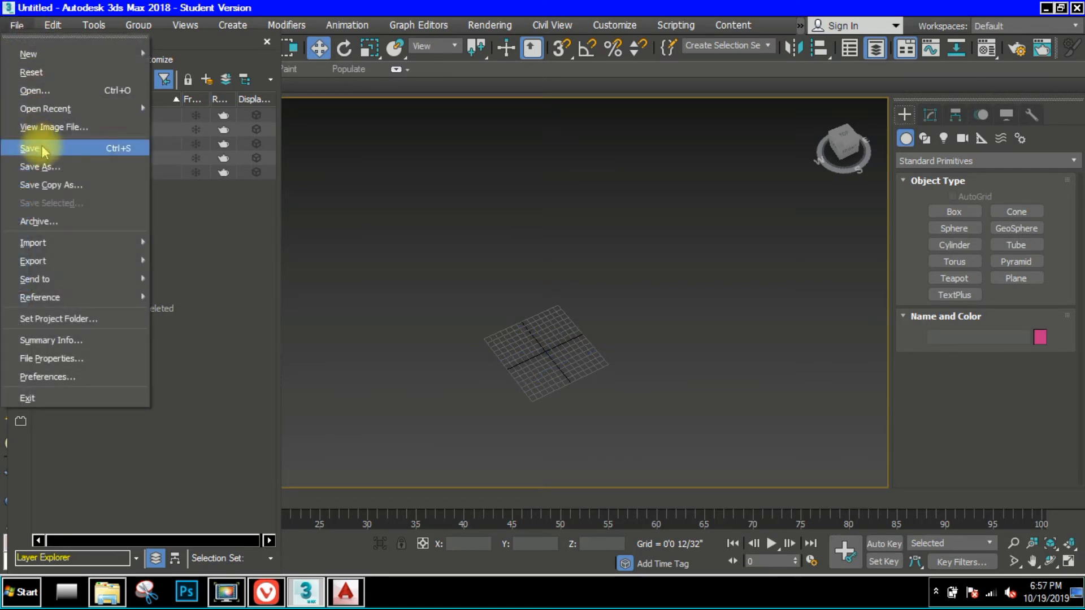
mouse_move(73, 243)
left_click(214, 255)
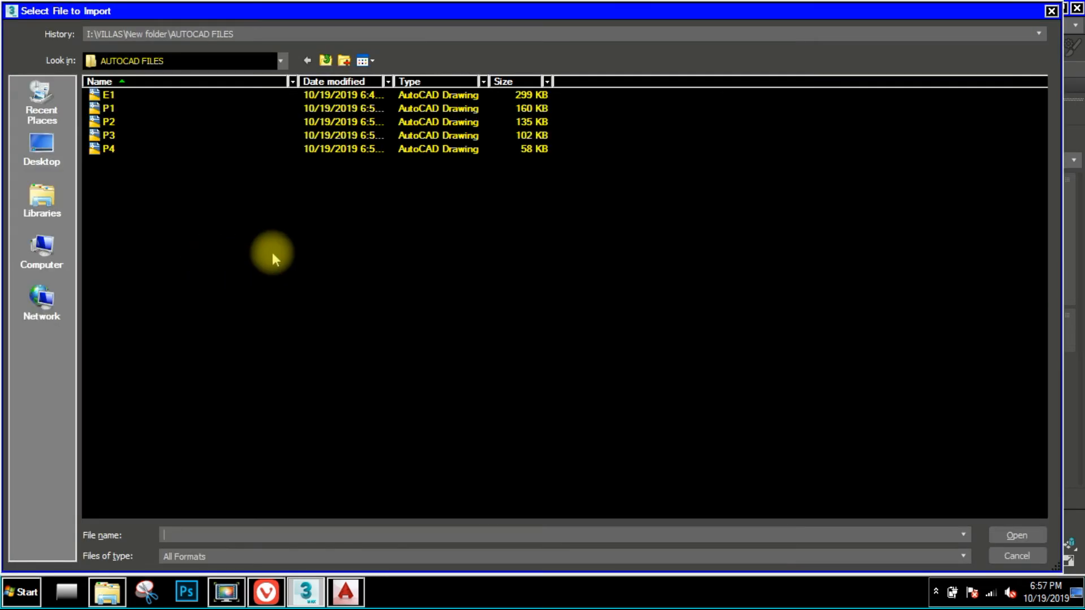
double_click(108, 95)
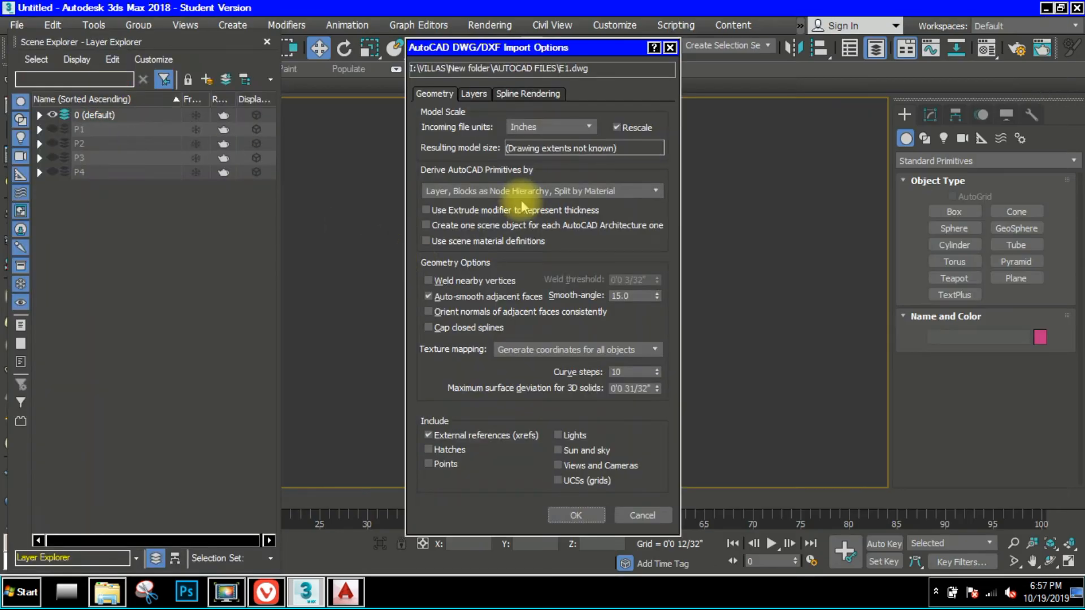
left_click(565, 128)
left_click(539, 178)
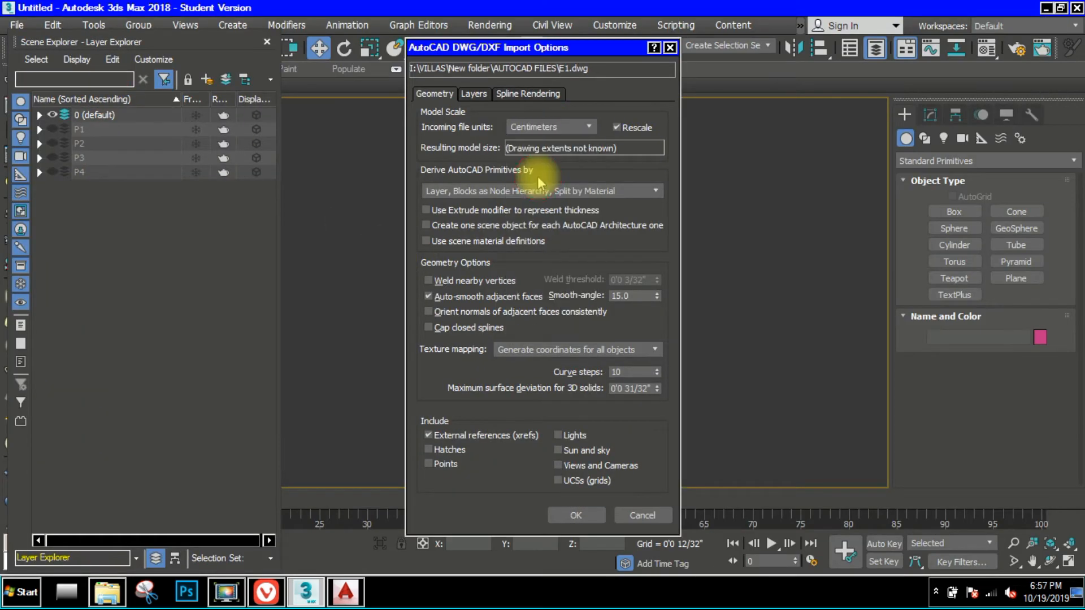
left_click(577, 516)
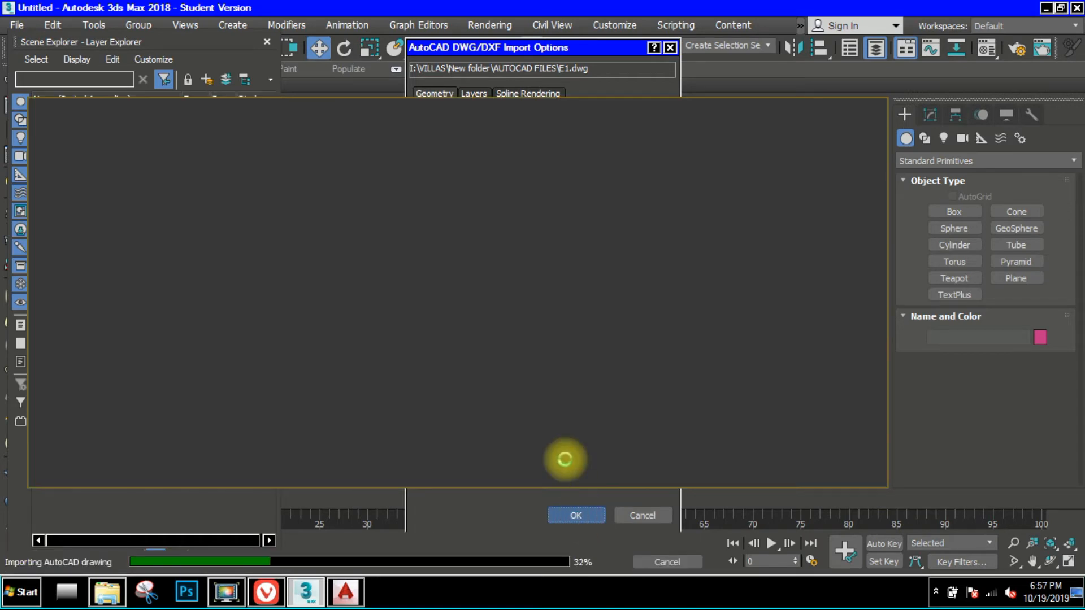
- Select all entities of the imported elevation and group them under the name E1
scroll(606, 354, "down", 5)
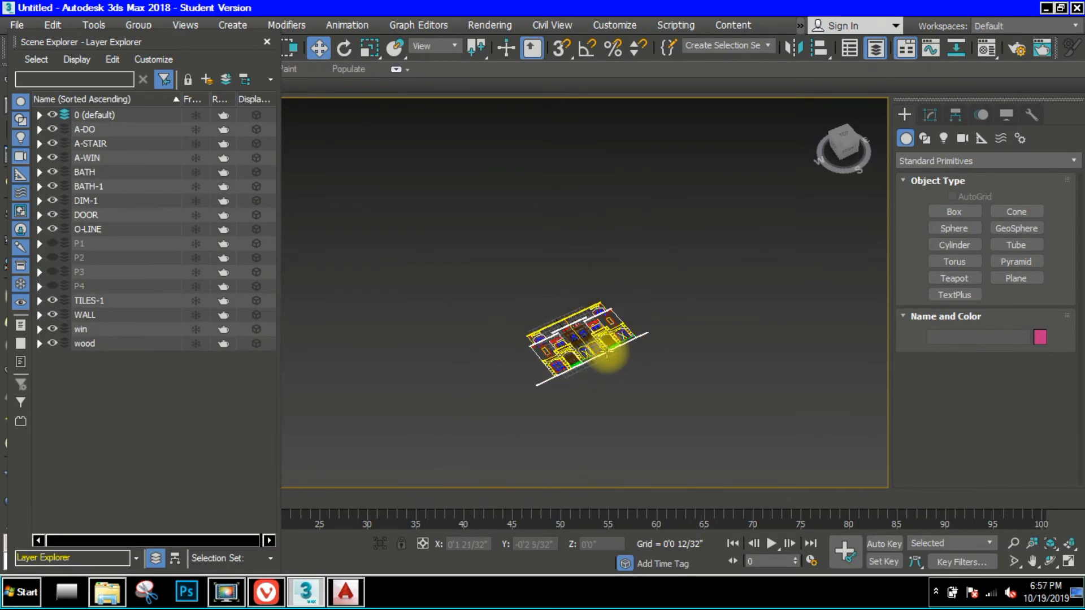
scroll(570, 350, "up", 8)
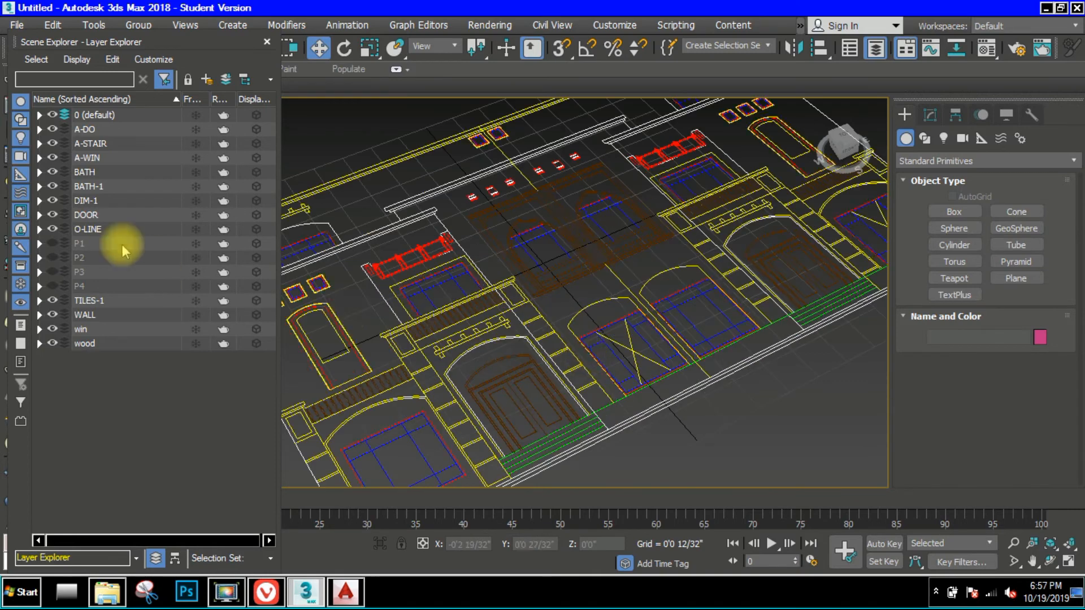
scroll(492, 297, "down", 8)
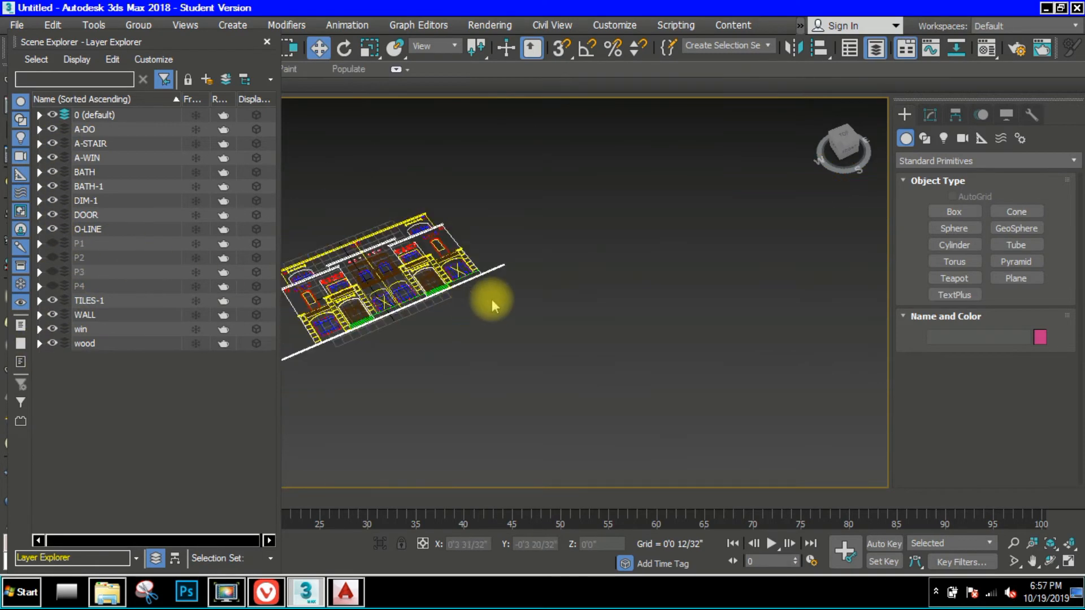
scroll(642, 154, "down", 3)
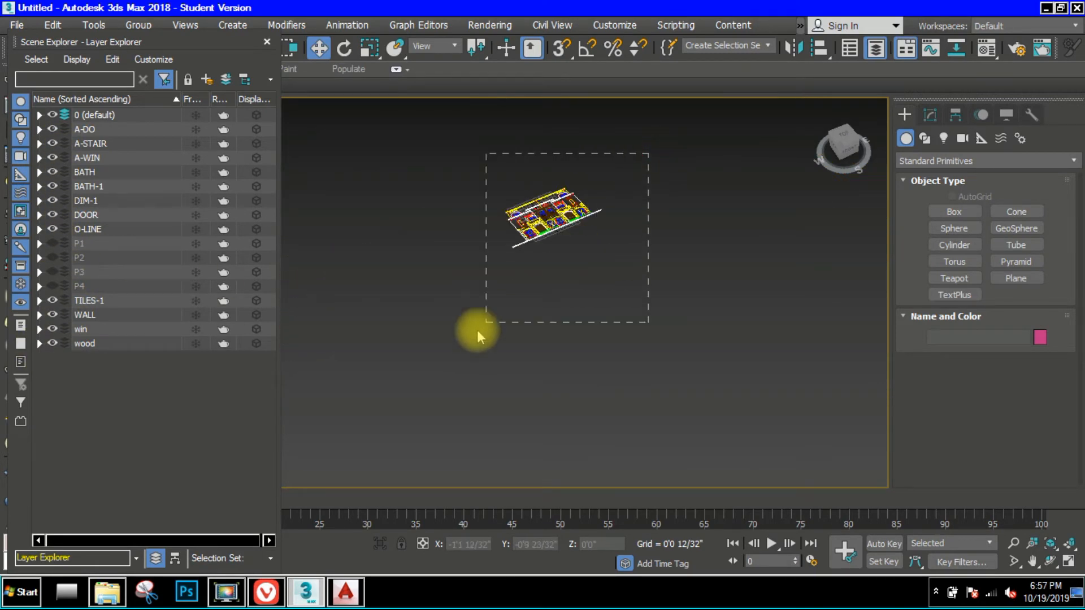
left_click_drag(477, 330, 478, 329)
left_click(138, 25)
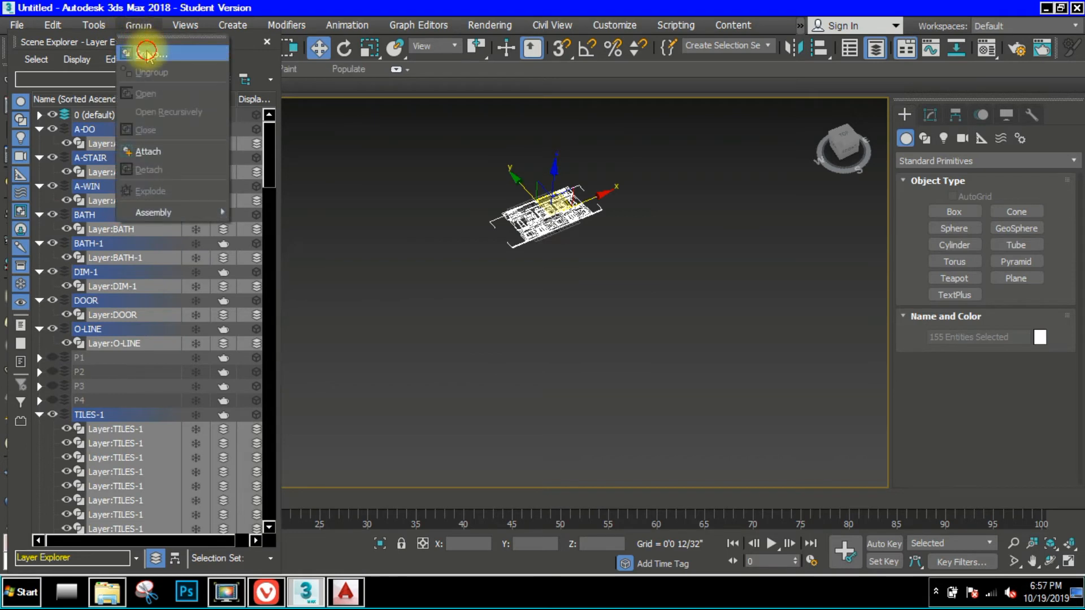
left_click(147, 52)
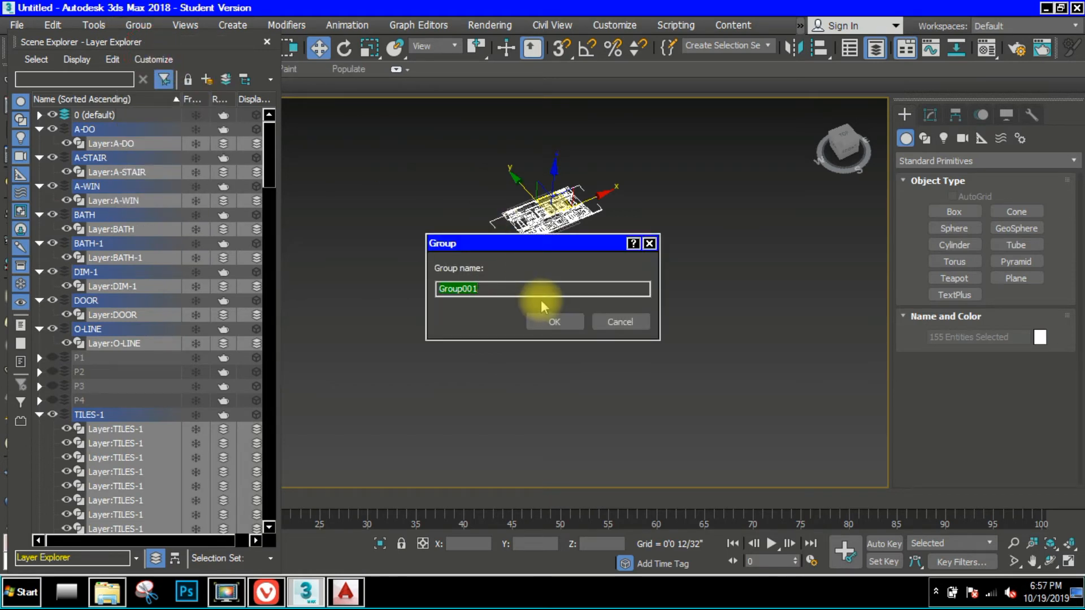
type("E1")
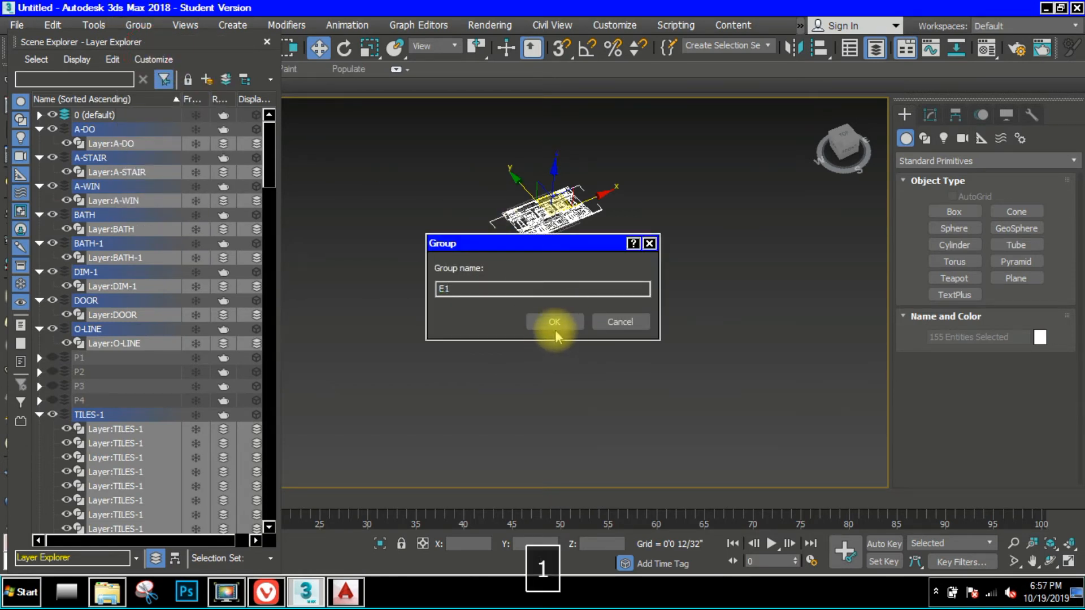
left_click(555, 331)
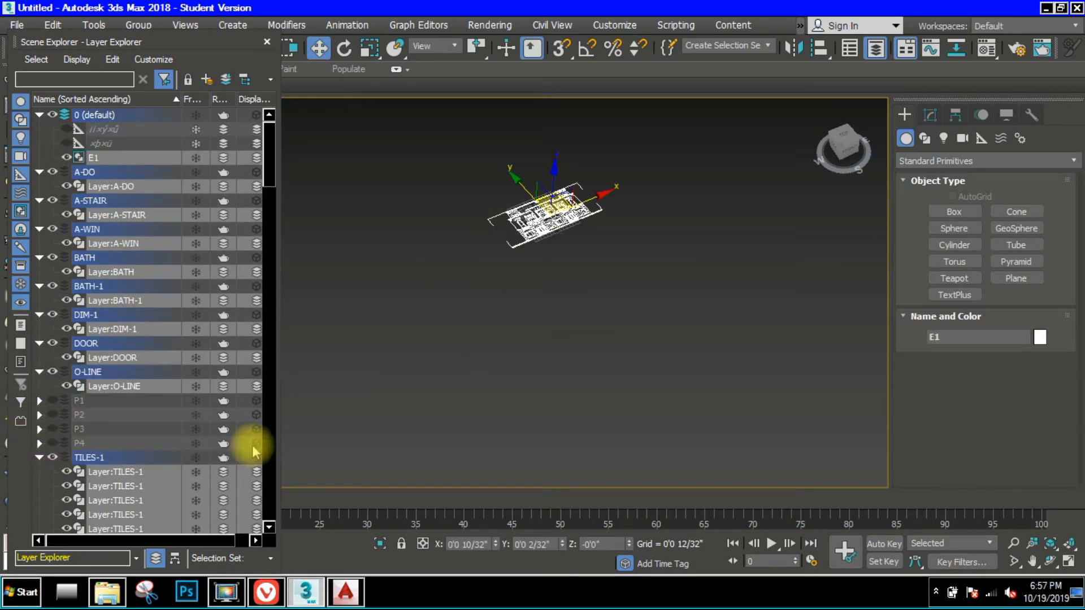
- Select the whole E1 elevation and add the selection to a new layer
left_click(589, 362)
middle_click_drag(571, 242, 560, 380)
key("ctrl+a")
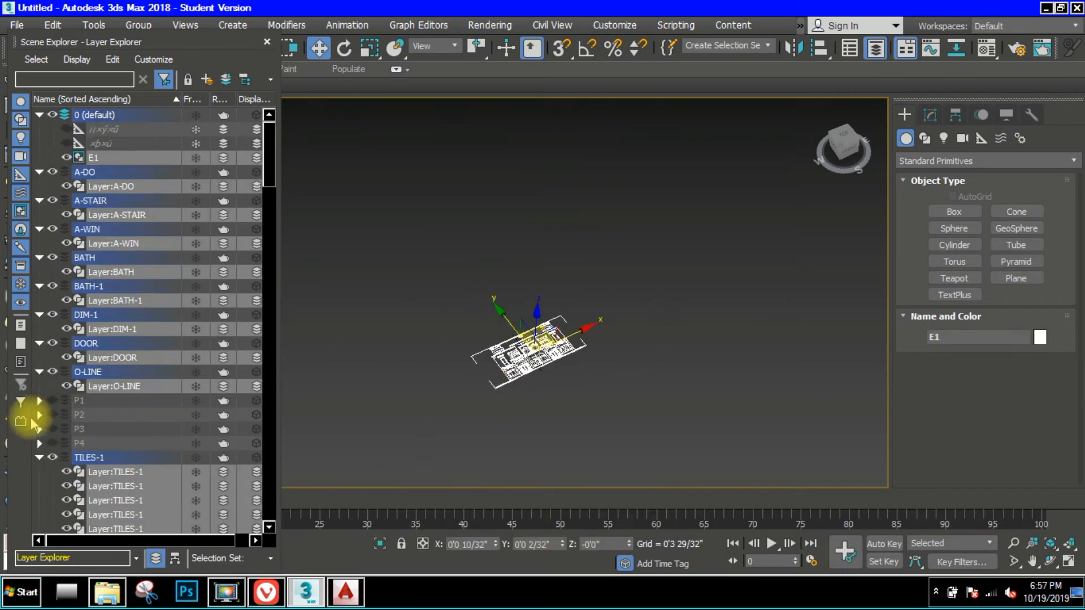
right_click(163, 441)
mouse_move(253, 482)
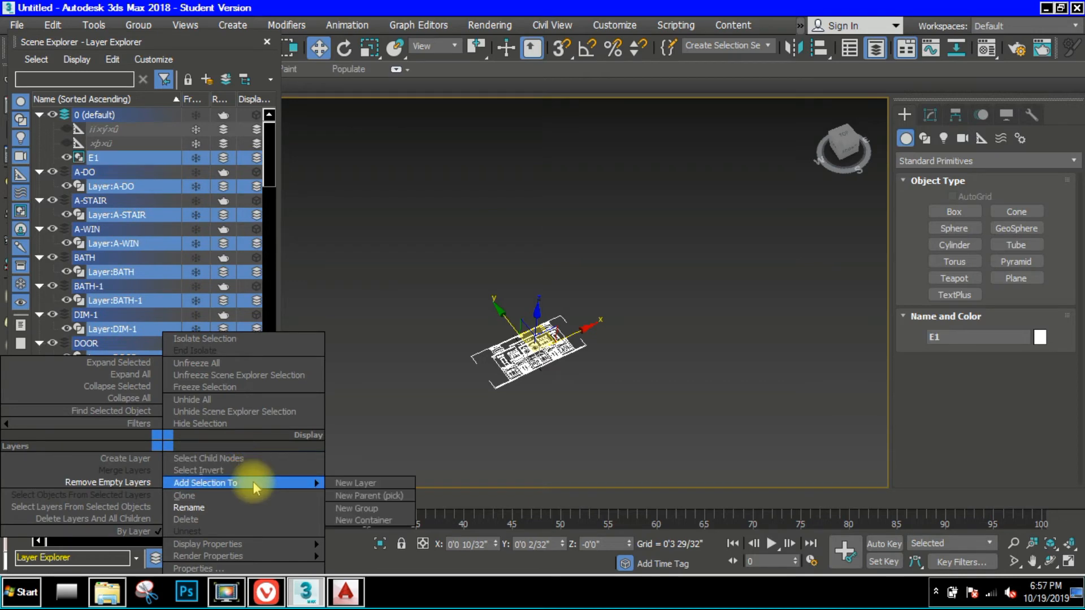
left_click(359, 484)
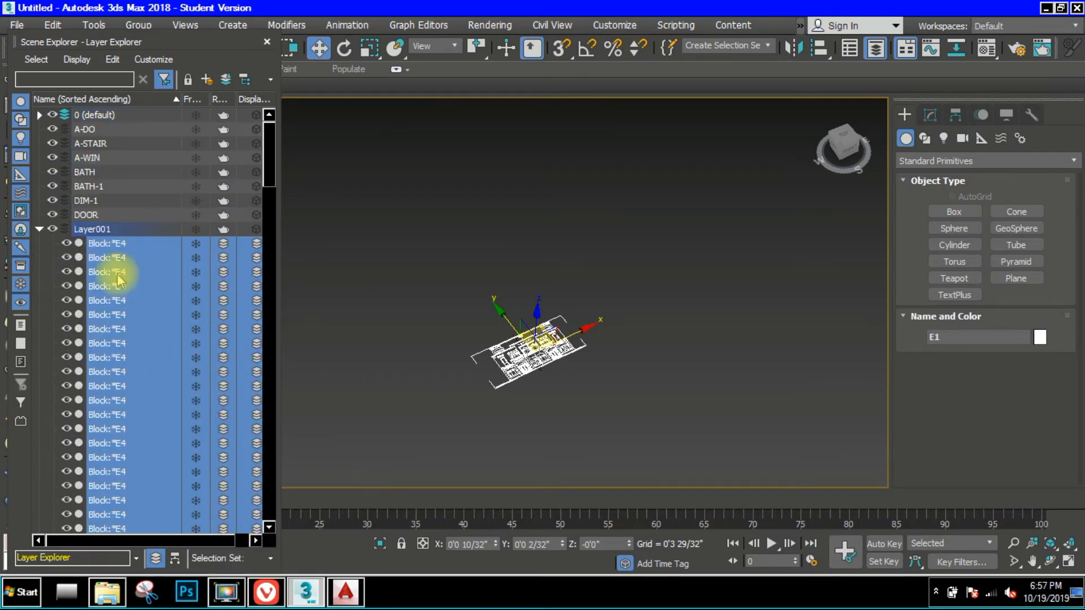
- Rename the elevation's new layer E1, collapse it, and remove the empty layers
left_click(90, 229)
right_click(88, 229)
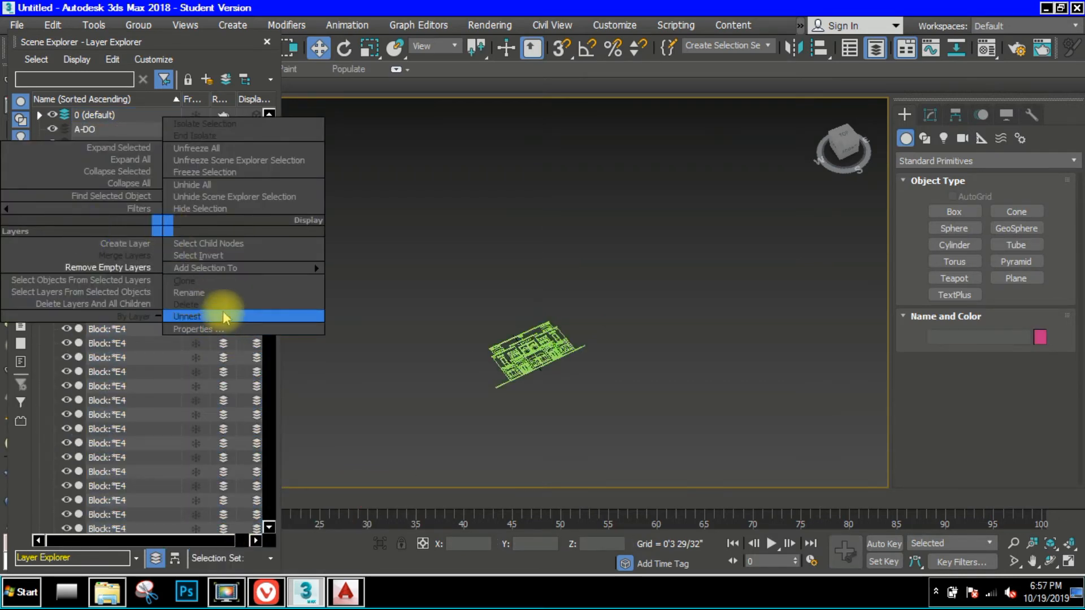
left_click(219, 290)
type("E1")
key("Return")
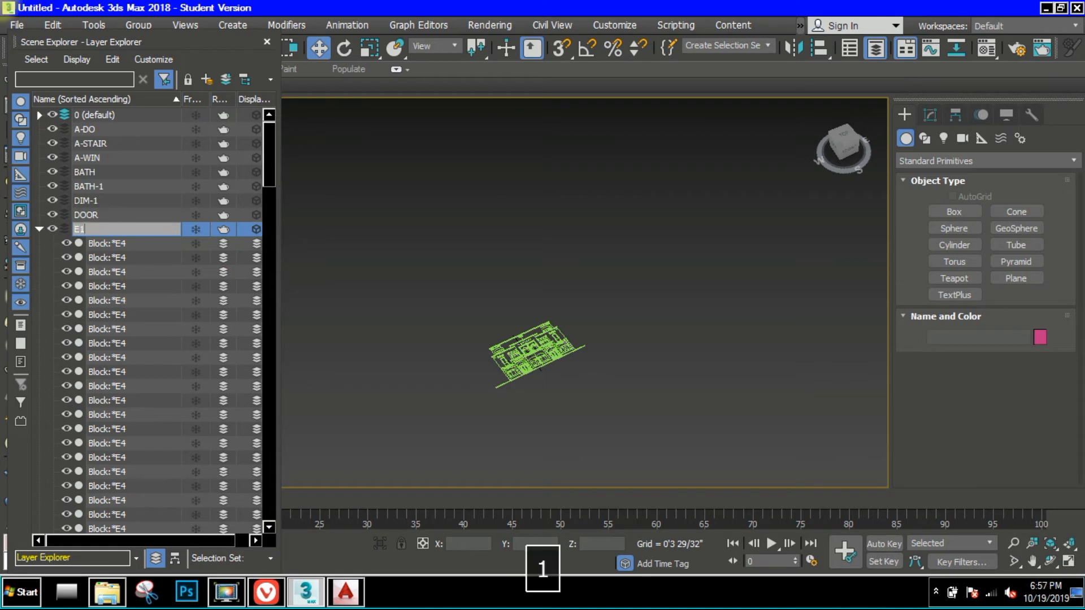
left_click(41, 229)
right_click(162, 416)
left_click(145, 460)
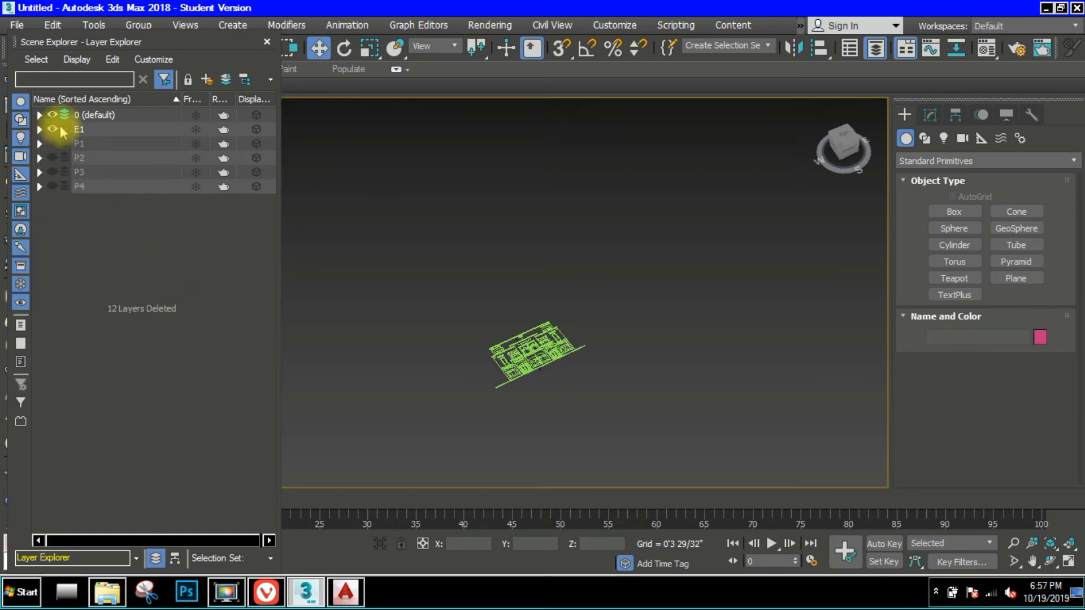
- Hide the E1 layer and show the P1 and P2 layers together
left_click(54, 130)
left_click(52, 144)
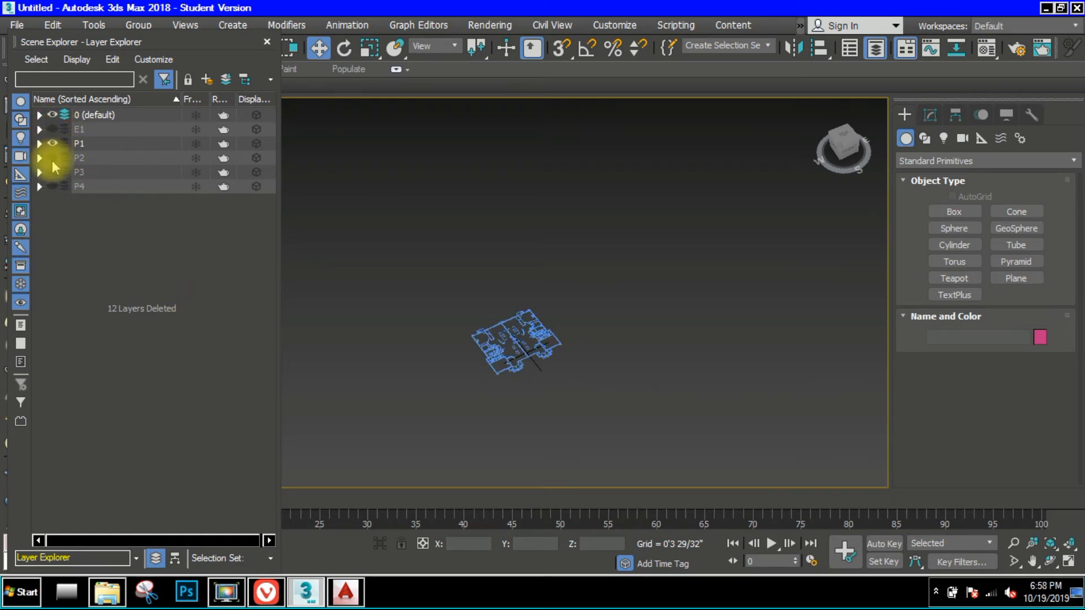
left_click(52, 158)
left_click(79, 158)
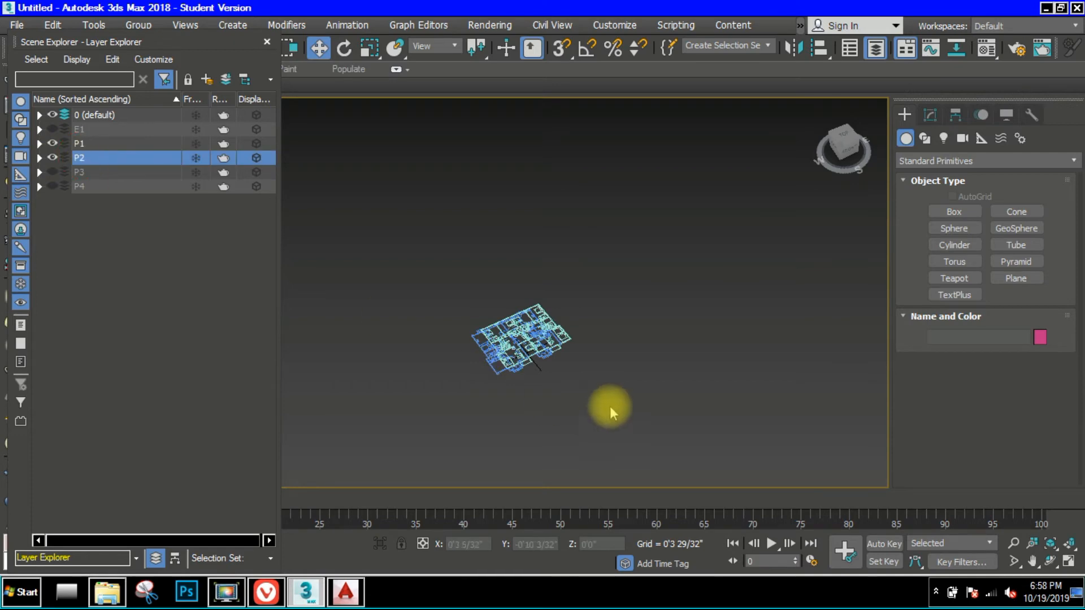
- Select the P2 plan and raise it vertically above the P1 plan to a Z of about 0'2 19/32"
scroll(541, 329, "up", 6)
left_click(606, 314)
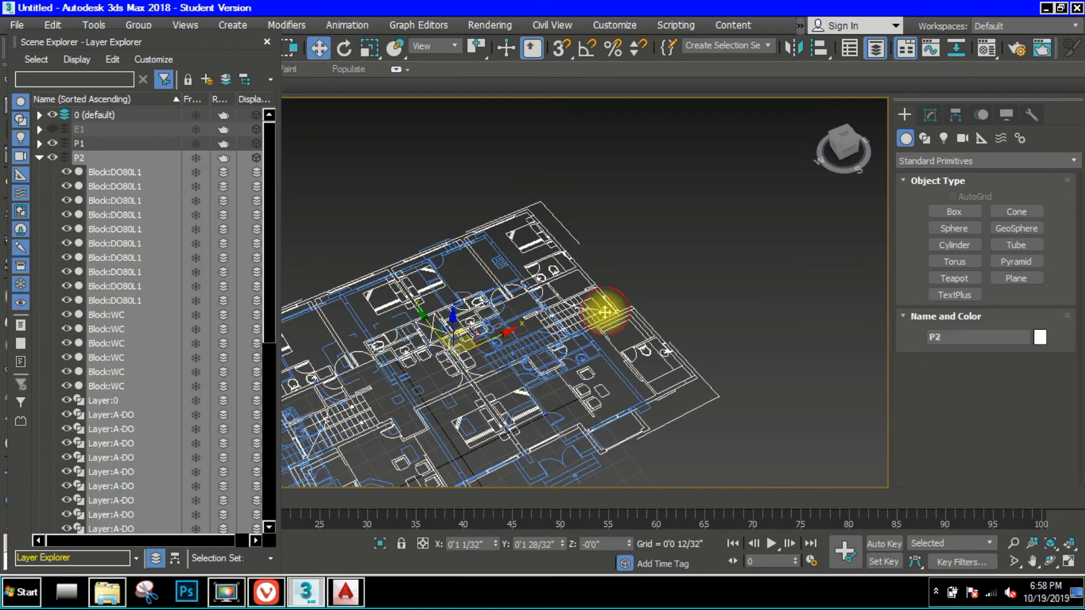
scroll(604, 314, "down", 2)
key("w")
scroll(583, 293, "down", 3)
key("x")
middle_click_drag(531, 317, 544, 296)
type("XXXX")
key("Escape")
scroll(521, 254, "up", 2)
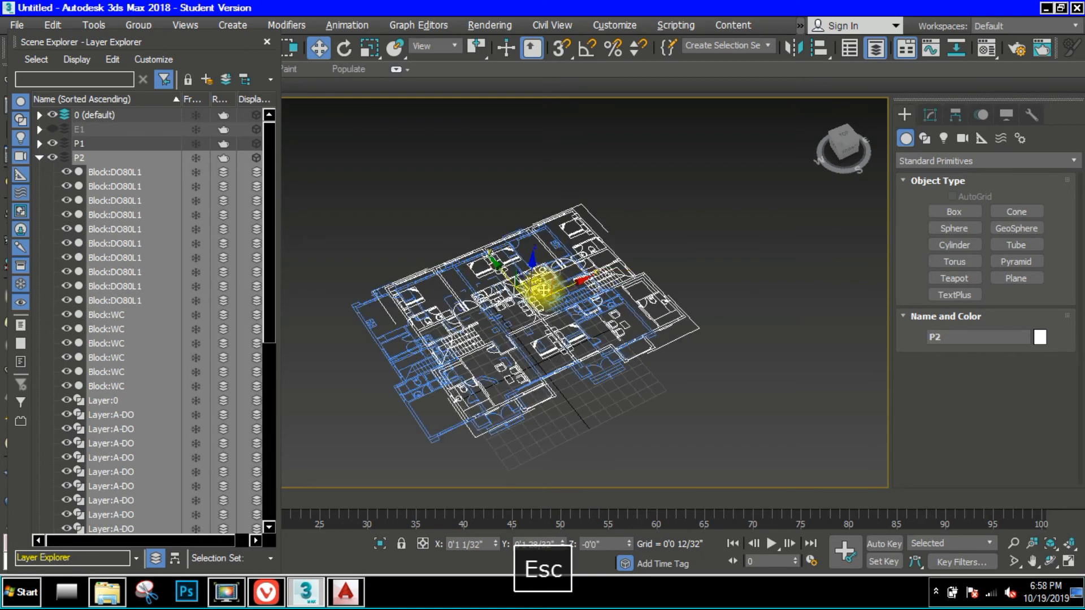
middle_click_drag(520, 254, 564, 262, "alt")
scroll(540, 275, "up", 2)
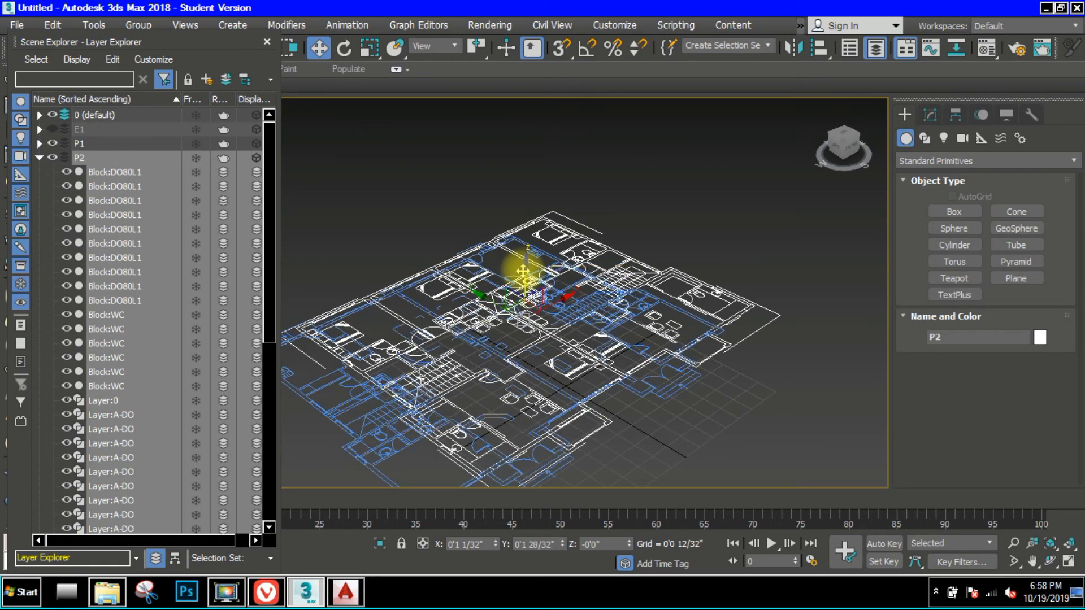
left_click_drag(523, 272, 555, 165)
scroll(555, 240, "down", 2)
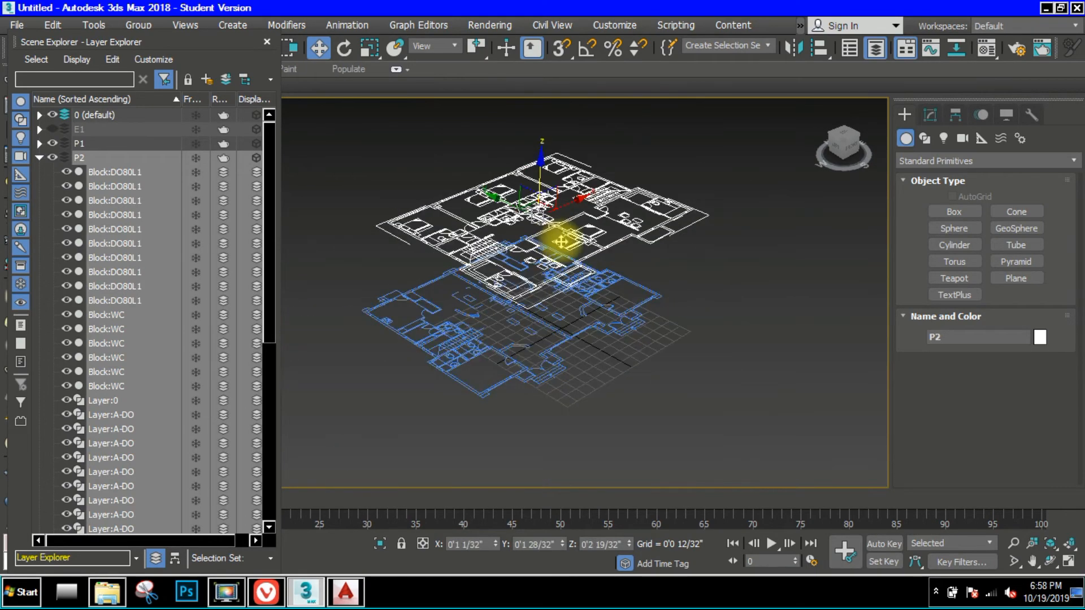
- Switch to the top view, turn on 2.5D snapping, and hide the grid
middle_click_drag(560, 239, 563, 258)
key("t")
key("z")
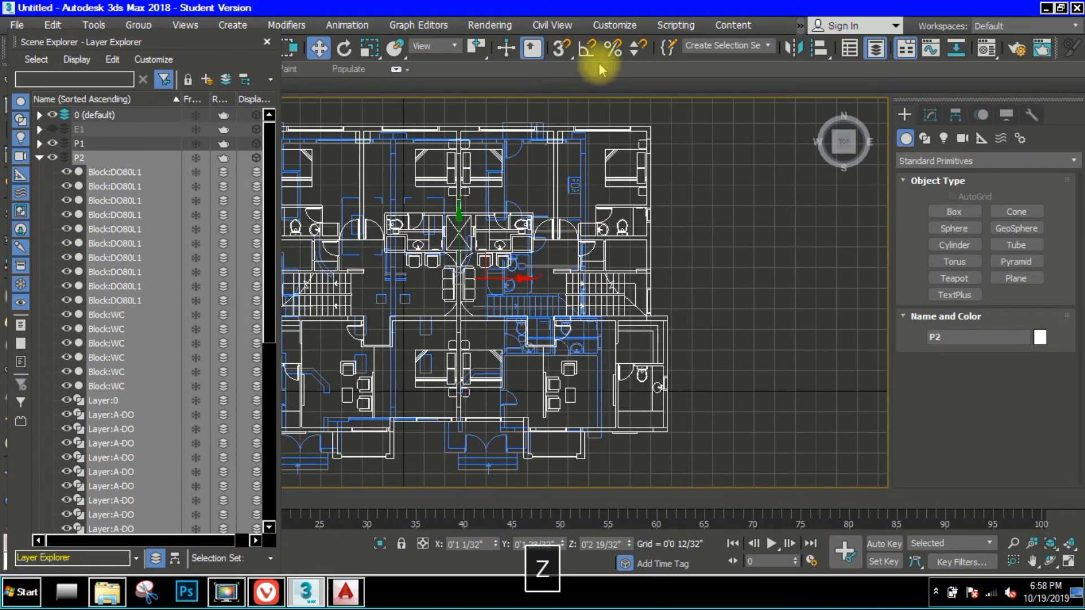
left_click(571, 49)
left_click_drag(572, 83, 573, 97)
middle_click_drag(587, 144, 611, 192)
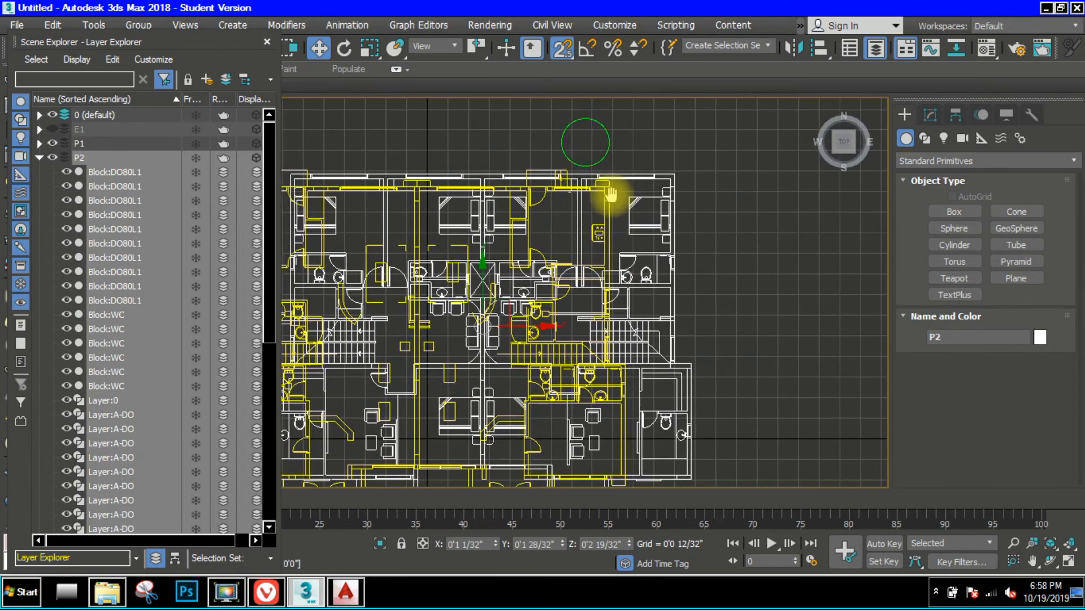
scroll(609, 197, "down", 2)
scroll(550, 242, "up", 1)
middle_click_drag(552, 239, 590, 275)
key("g")
- Move the P2 plan horizontally with snapping so that its outer wall corner aligns with the matching corner of the P1 plan
left_click_drag(596, 265, 654, 211)
middle_click_drag(654, 210, 597, 317)
scroll(721, 220, "up", 5)
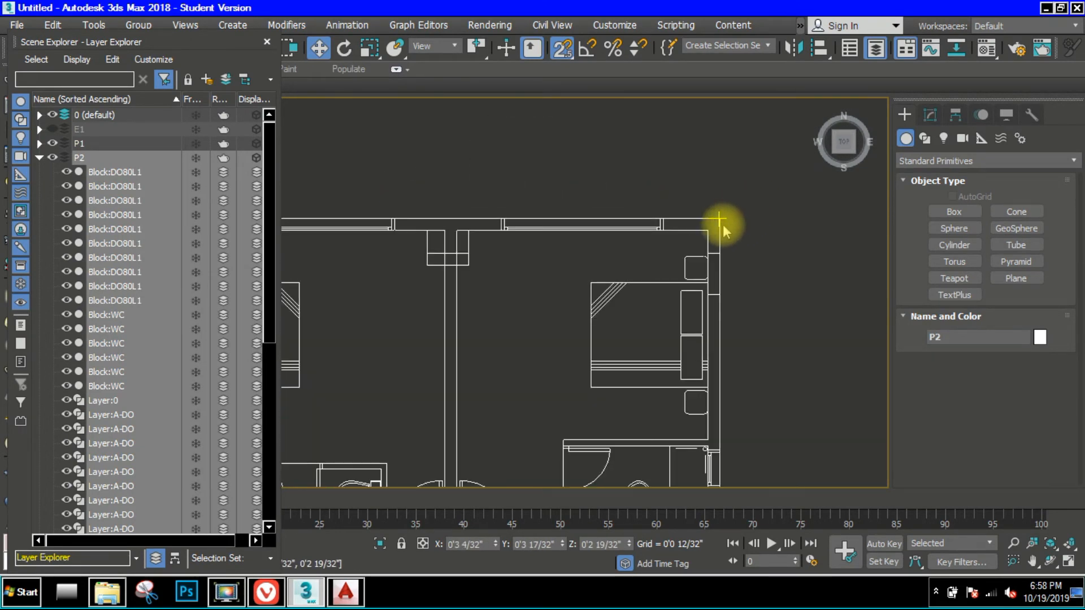
left_click_drag(722, 225, 535, 264)
scroll(721, 219, "down", 4)
scroll(564, 345, "up", 4)
scroll(543, 292, "up", 4)
scroll(644, 237, "down", 8)
middle_click_drag(447, 265, 503, 254)
scroll(368, 249, "up", 5)
scroll(395, 189, "down", 8)
- Turn off snapping and lower the P2 plan toward the P1 plan to a Z of about 0'1 20/32"
key("s")
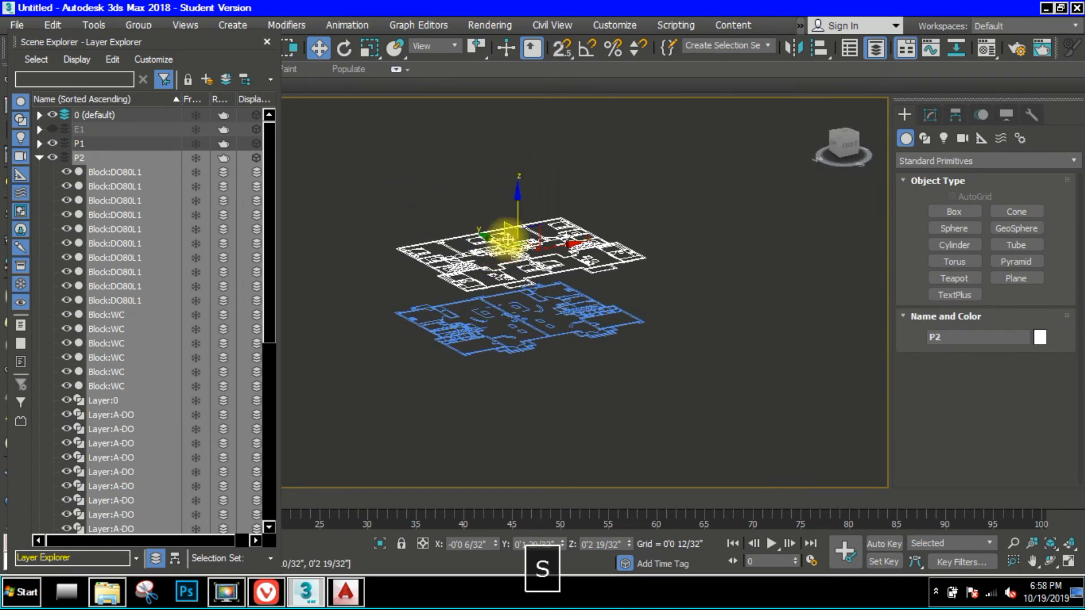
scroll(508, 240, "up", 2)
left_click_drag(523, 203, 520, 238)
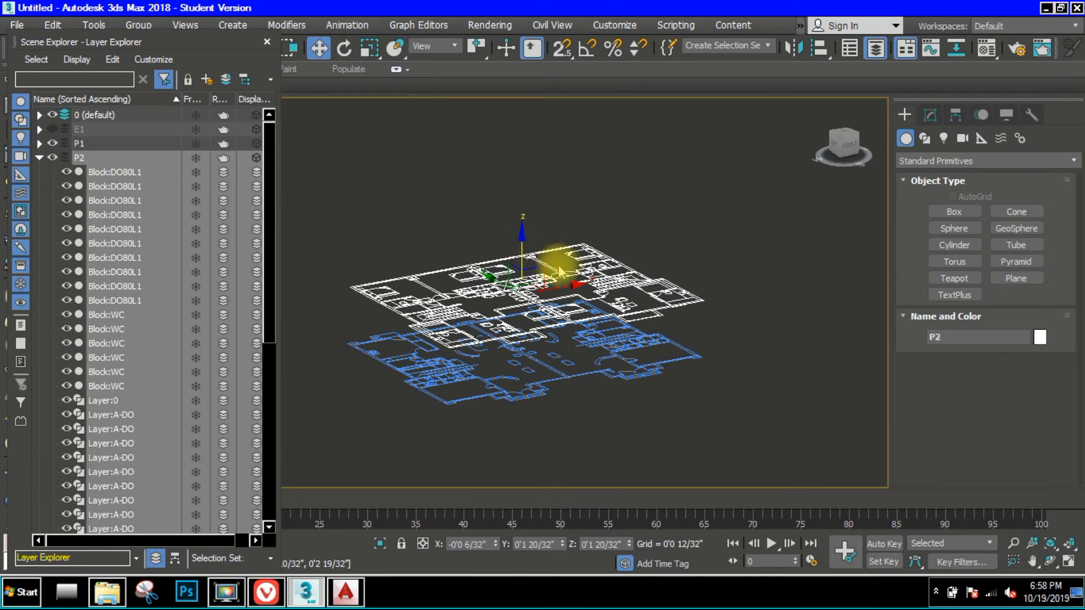
- Unhide the P3 layer, select its plan and raise it vertically above the P2 plan to a Z of about 0'4 1/32"
mouse_move(559, 271)
middle_mouse_down("alt")
mouse_move(450, 249)
mouse_move(556, 254)
middle_mouse_up("alt")
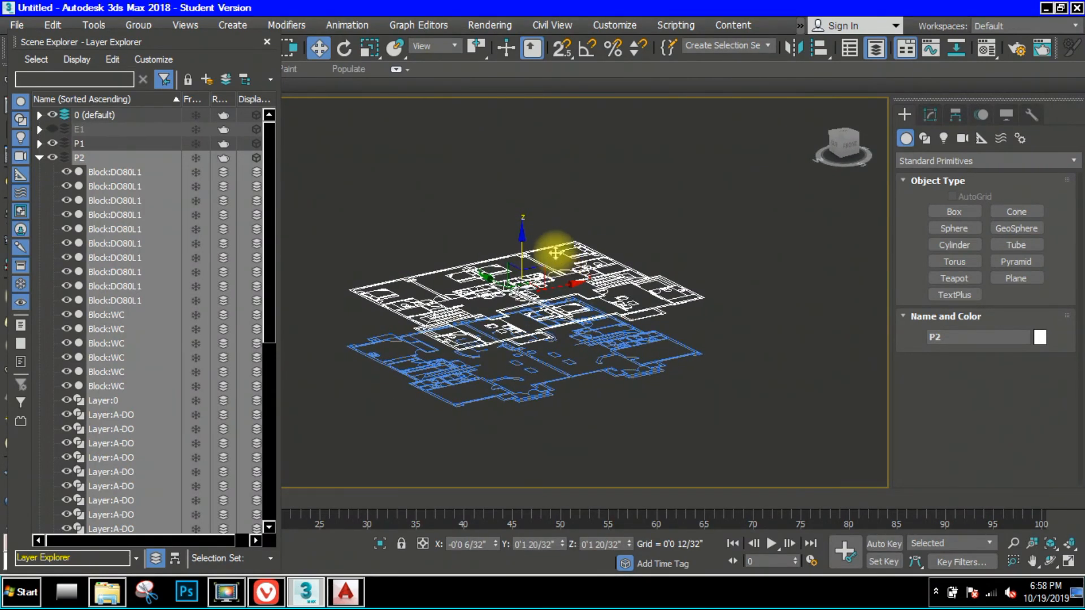
left_click(39, 158)
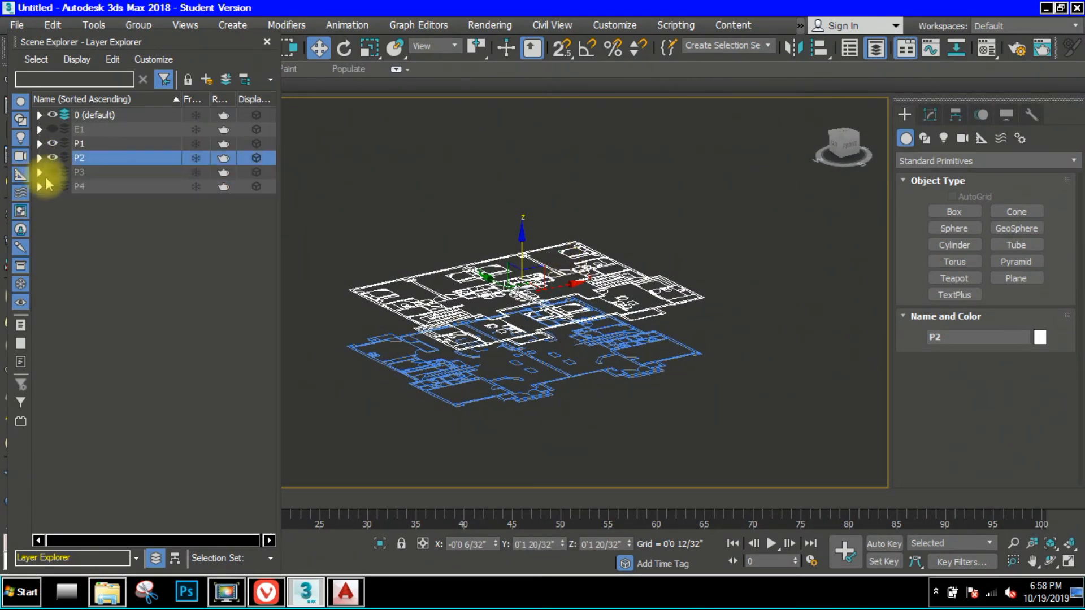
left_click(76, 260)
left_click(52, 172)
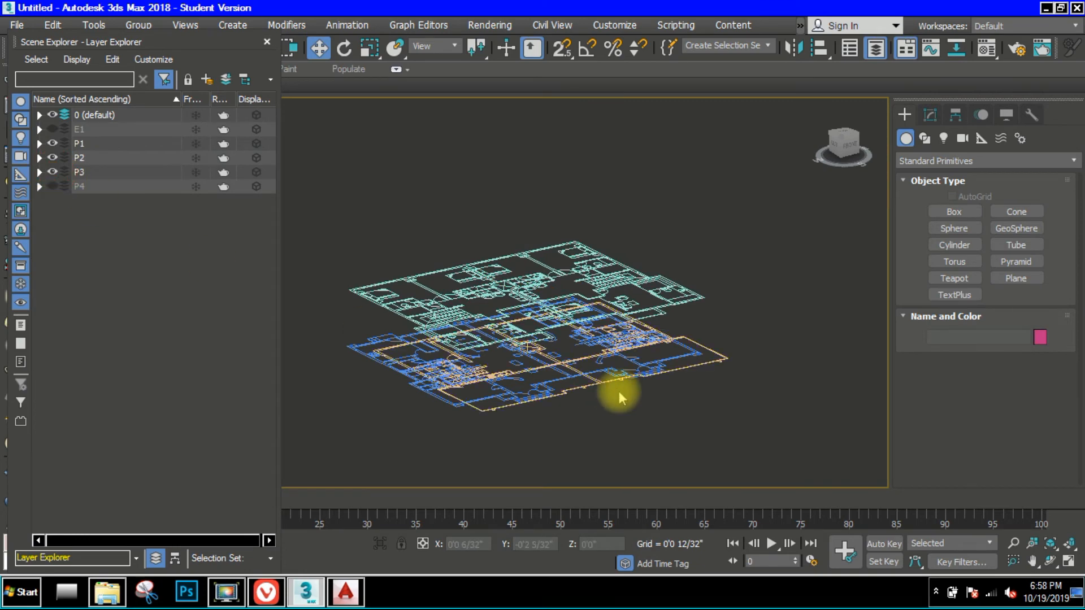
left_click(722, 358)
left_click_drag(565, 249, 585, 203)
- In the top view, turn on 2.5D snapping and move the P3 plan so its outer wall corner aligns with the matching corner of the plans below
key("t")
key("z")
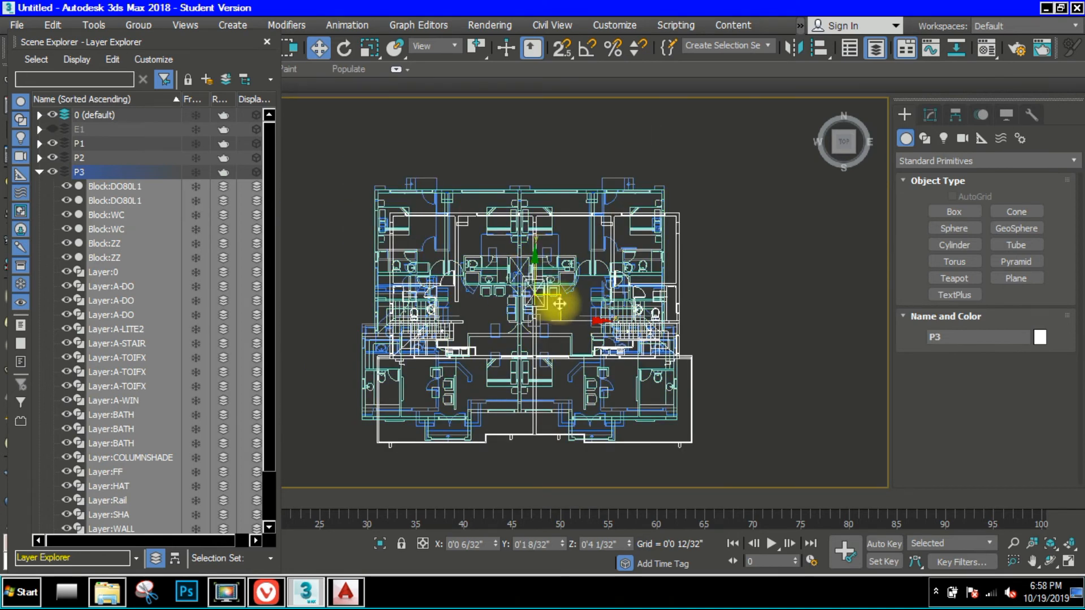
scroll(659, 298, "up", 10)
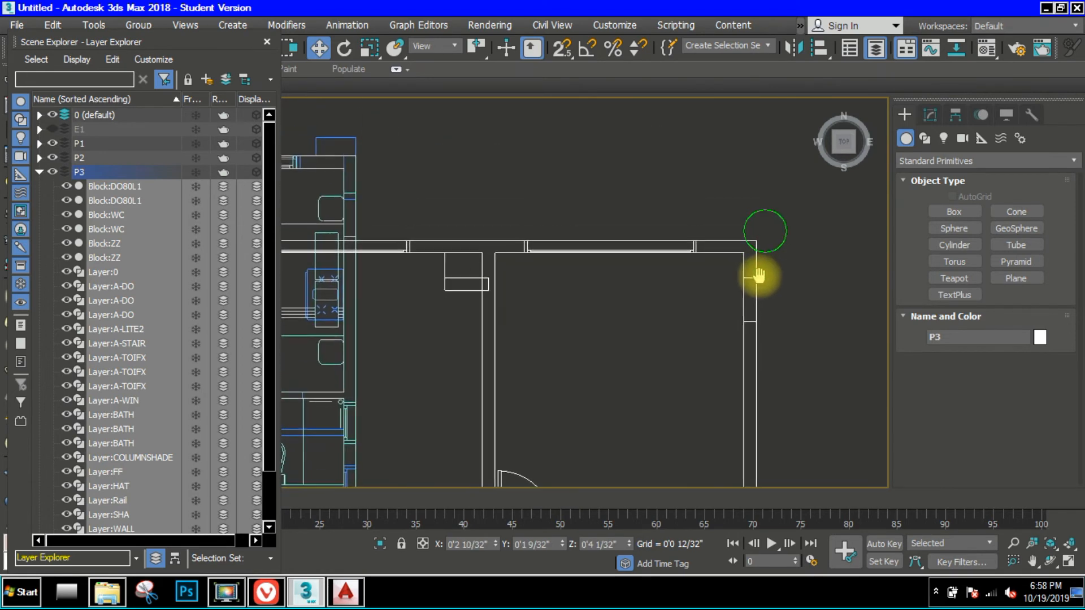
middle_click_drag(759, 275, 757, 279)
key("s")
left_click_drag(754, 254, 343, 164)
scroll(459, 228, "down", 8)
middle_click_drag(489, 243, 480, 327, "alt")
scroll(548, 251, "down", 2)
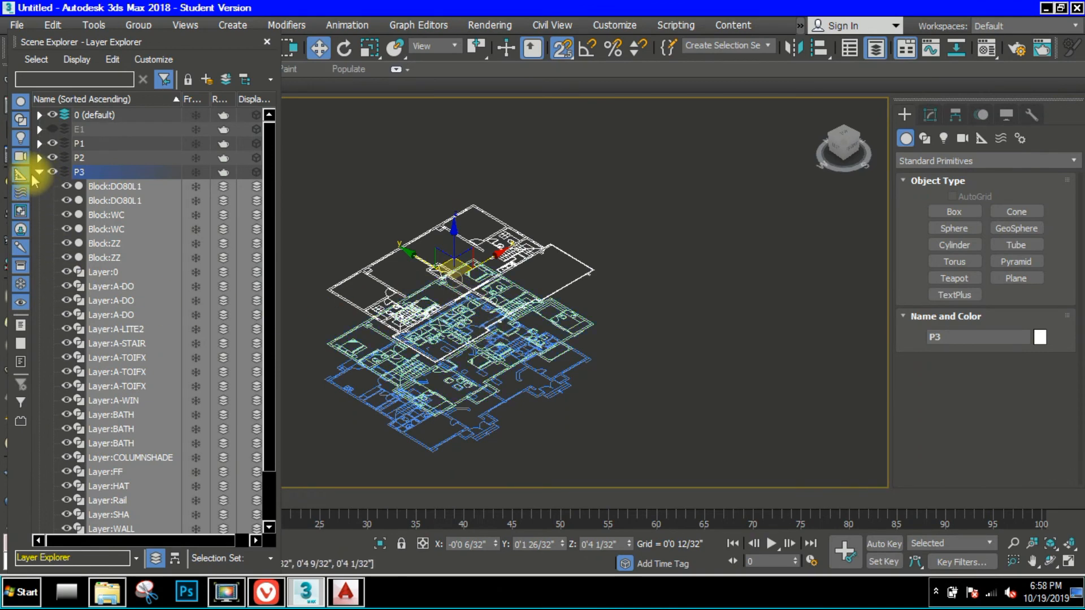
- Unhide the P4 layer, select its plan and raise it vertically above the P3 plan to a Z of about 0'6 14/32"
left_click(39, 173)
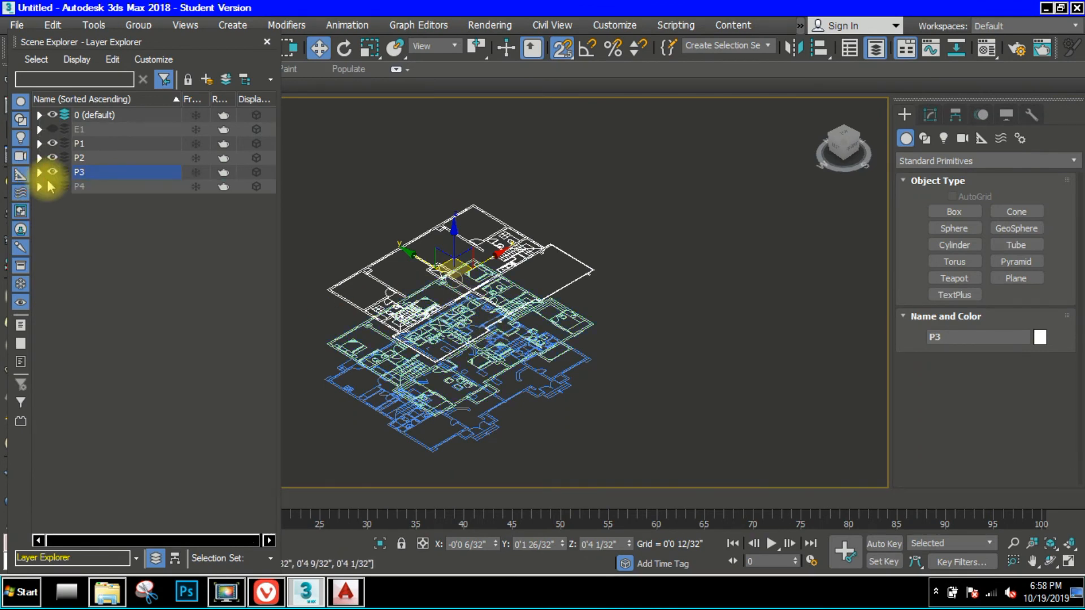
left_click(79, 187)
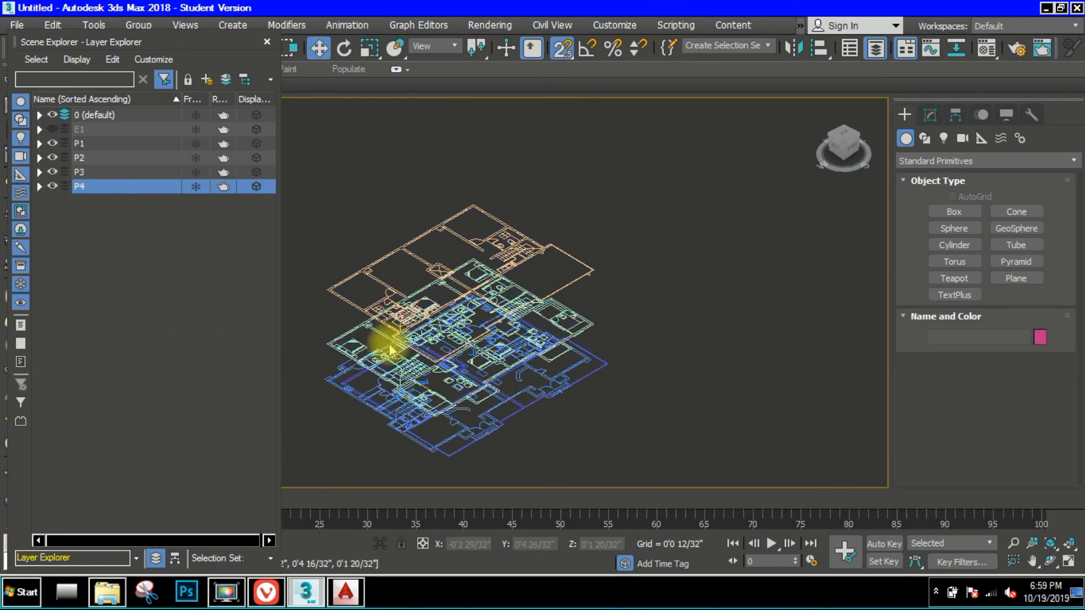
middle_click_drag(390, 349, 594, 372, "alt")
left_click(587, 376)
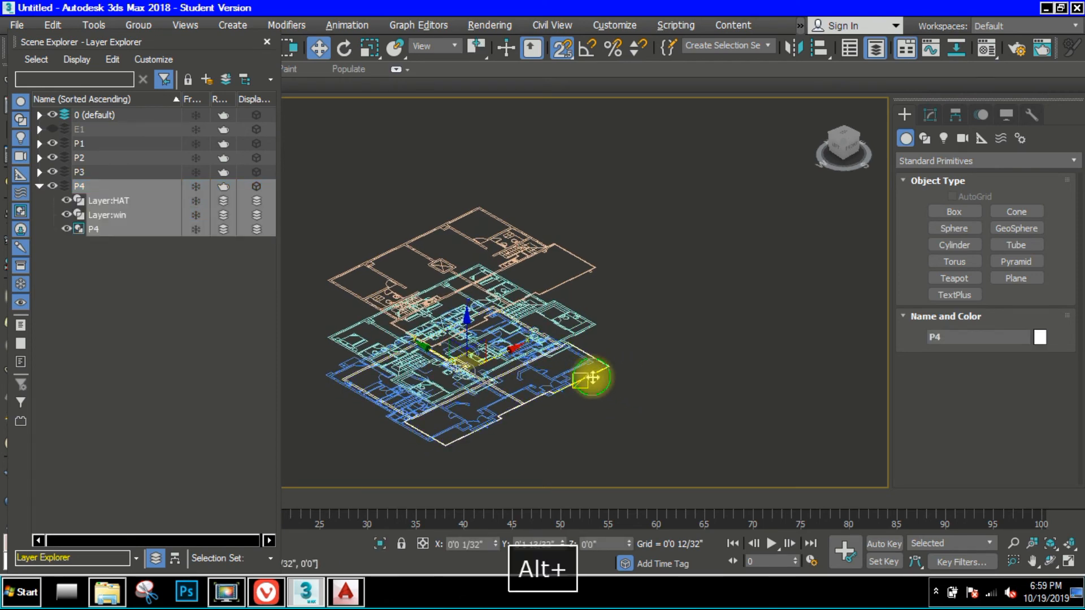
left_click_drag(466, 335, 514, 160)
middle_click_drag(510, 212, 506, 239)
- In the top view, move the P4 plan with snapping so its outer corner aligns with the matching corner of the stacked plans
key("t")
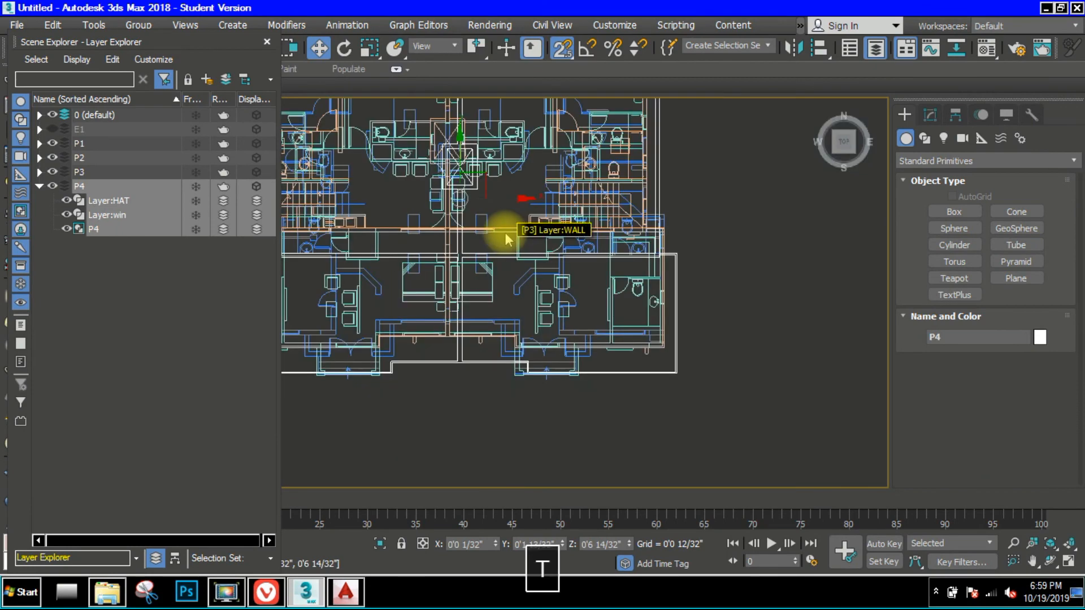
key("z")
scroll(540, 258, "up", 3)
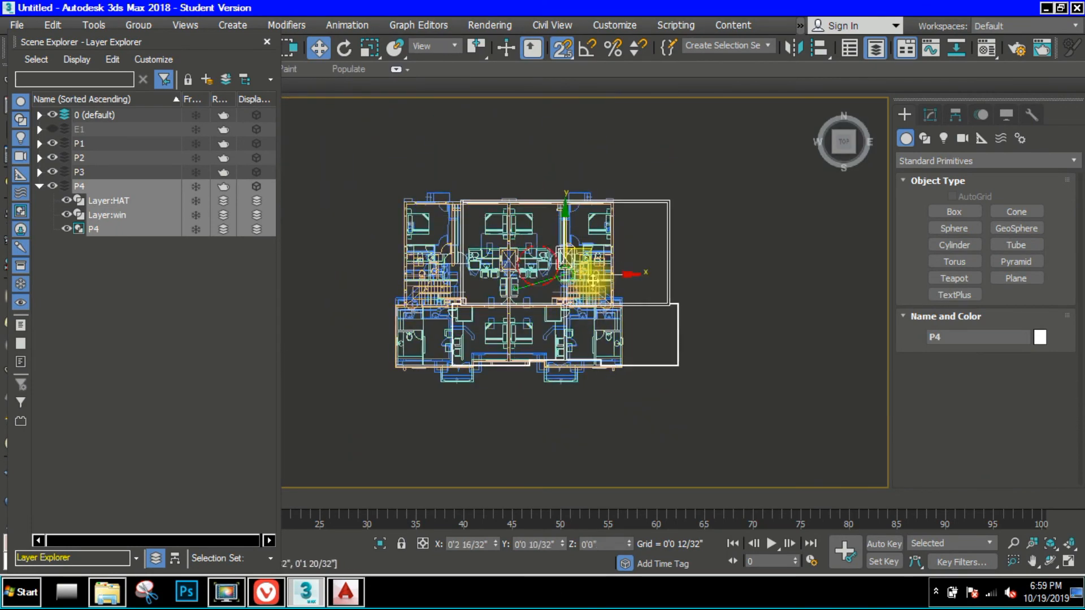
scroll(694, 226, "up", 3)
left_click_drag(688, 230, 361, 192)
scroll(492, 214, "up", 4)
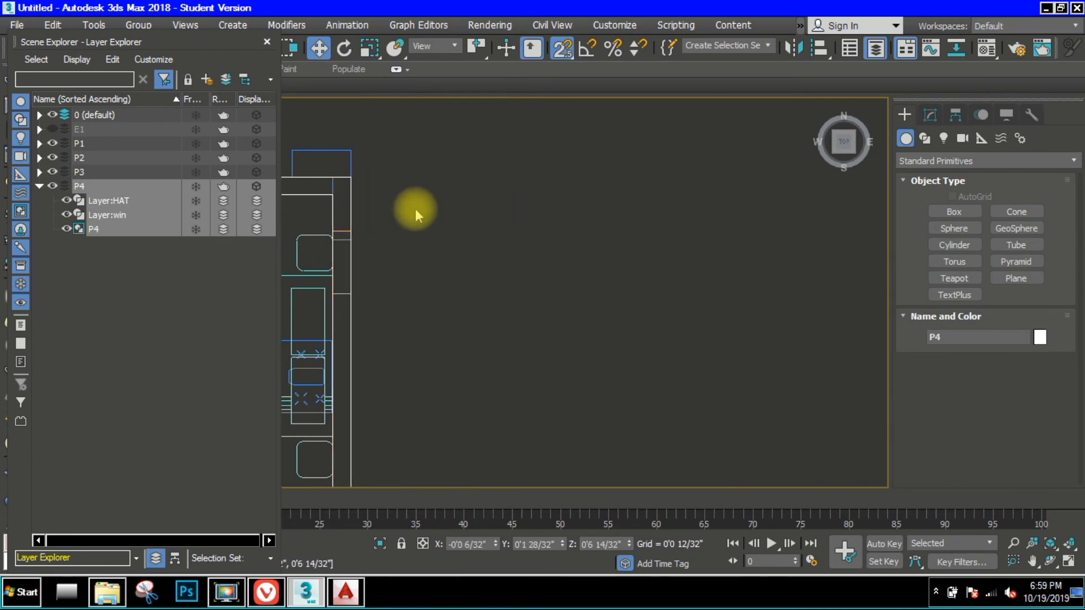
scroll(599, 267, "down", 6)
middle_click_drag(599, 266, 622, 227, "alt")
scroll(611, 249, "down", 2)
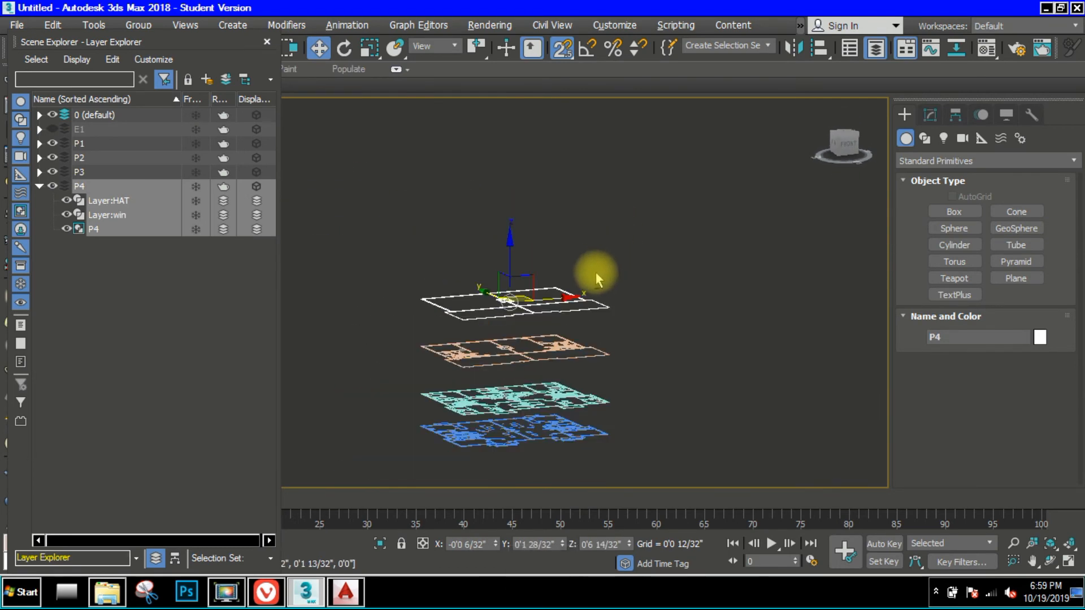
middle_click_drag(595, 272, 453, 303, "alt")
- Unhide the E1 layer, select the elevation drawing and activate the Rotate tool
left_click(66, 315)
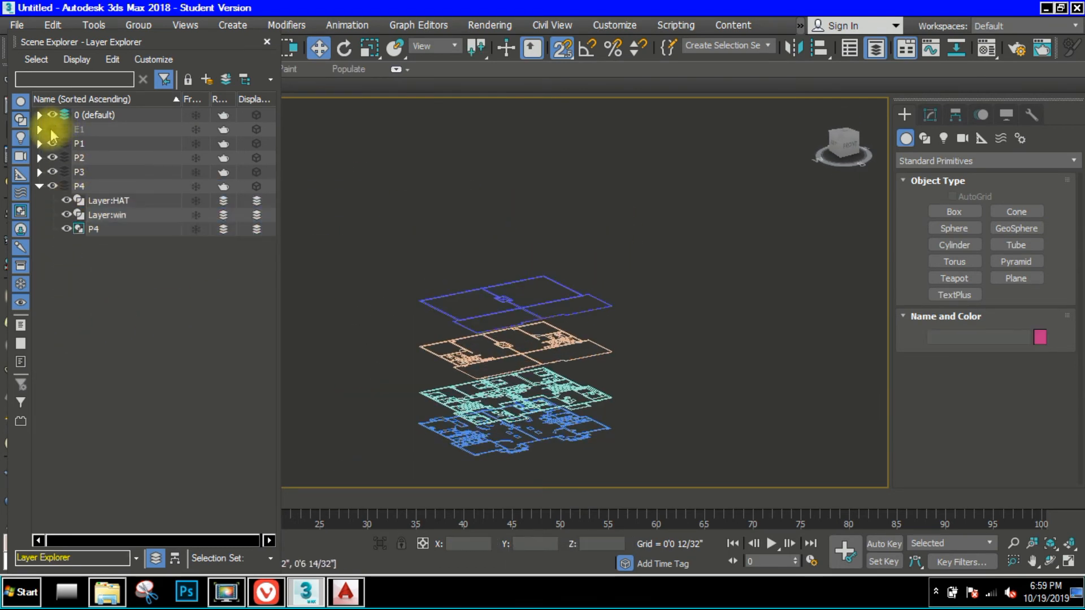
left_click(52, 130)
left_click(627, 441)
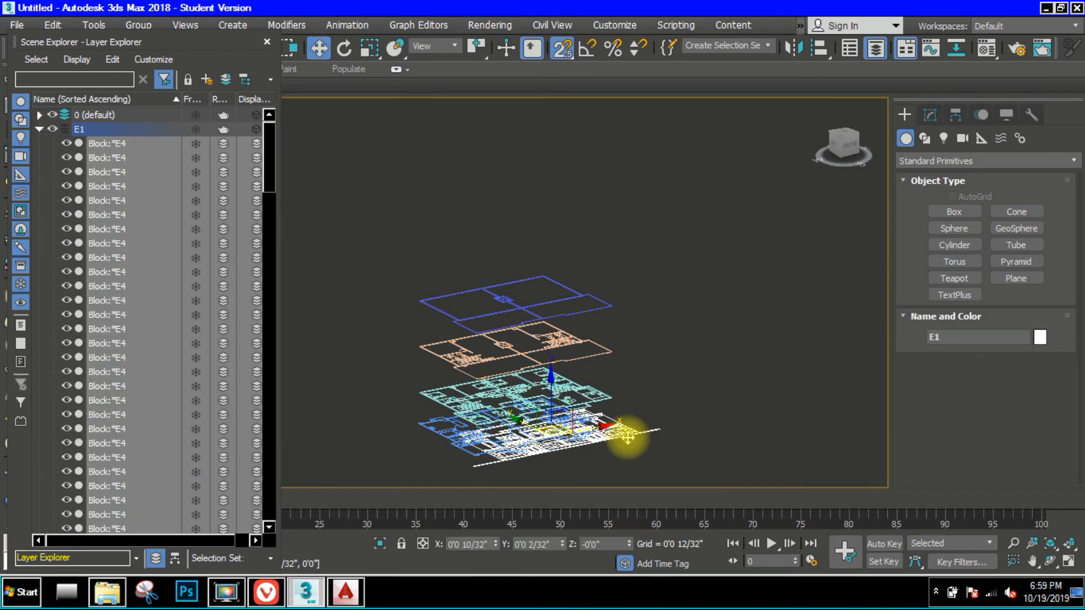
scroll(643, 431, "up", 2)
key("e")
scroll(596, 417, "up", 2)
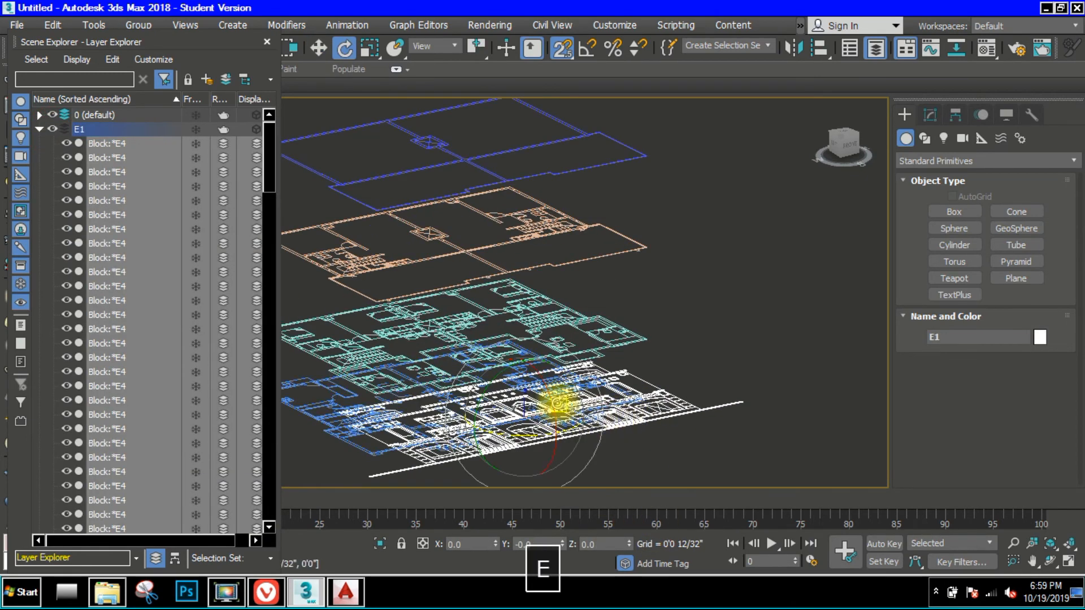
left_click_drag(551, 404, 553, 415)
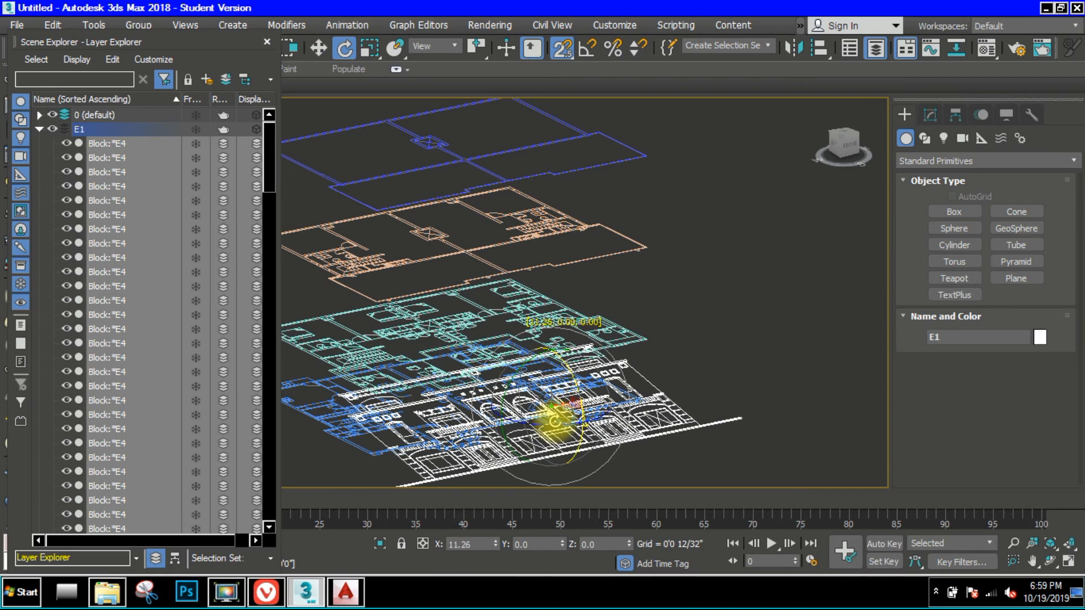
key("Escape")
- Set the snap angle to 90 degrees in the grid and snap settings
right_click(566, 55)
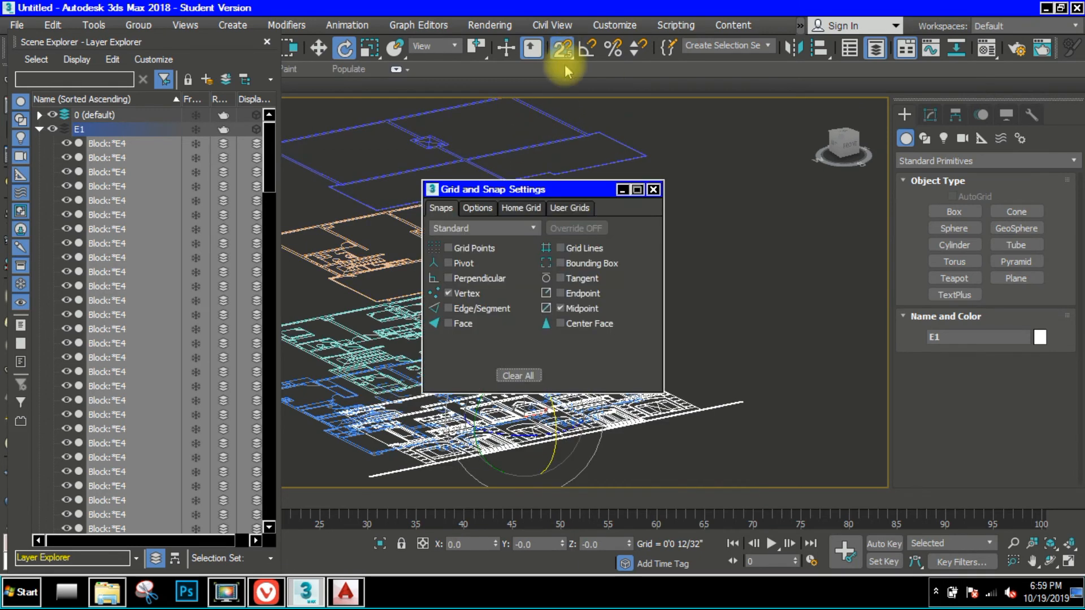
left_click(485, 212)
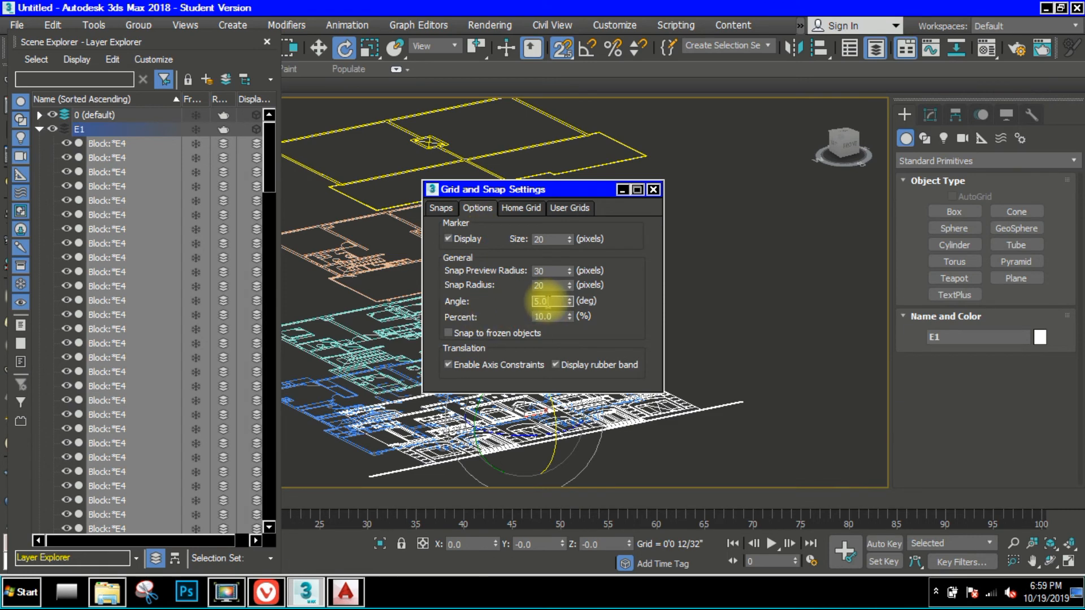
key("BackSpace")
type("90")
key("Return")
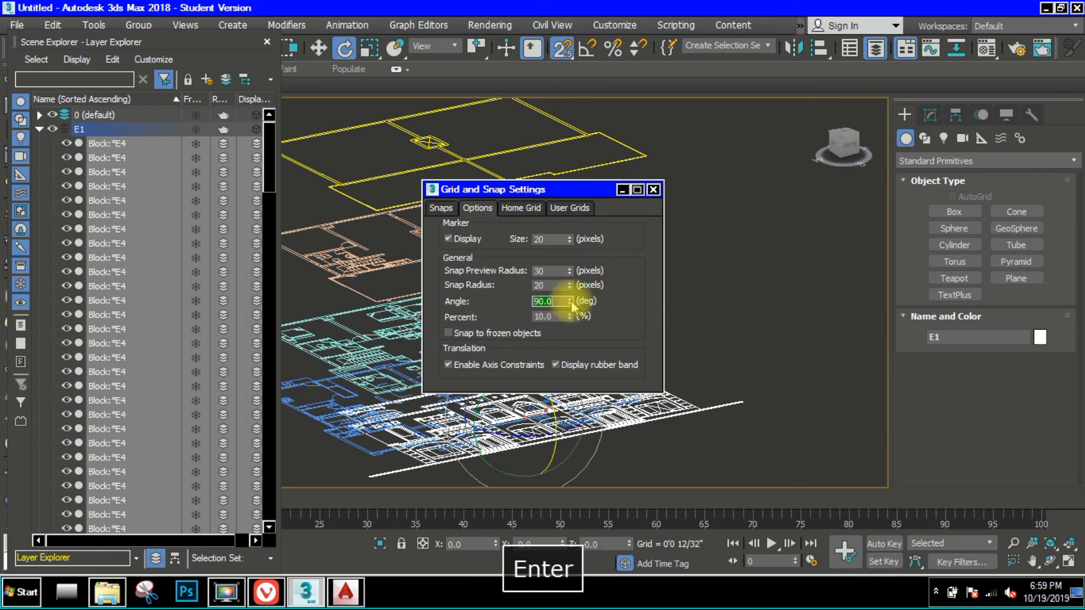
left_click(653, 190)
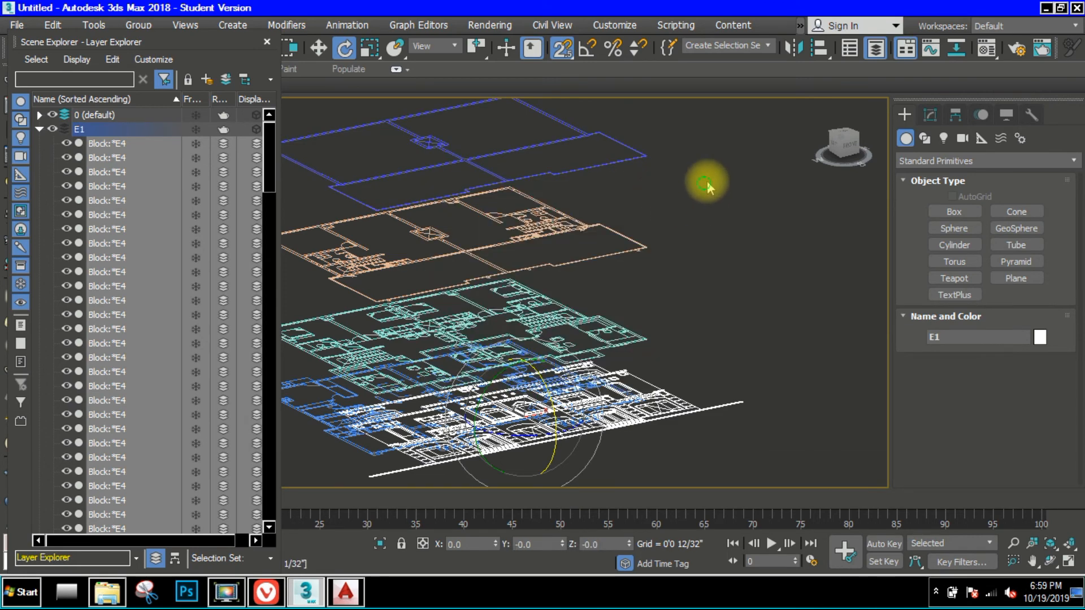
- Turn on angle snapping and rotate the E1 elevation 90 degrees about the X axis so it stands upright
middle_click_drag(707, 181, 757, 166)
key("a")
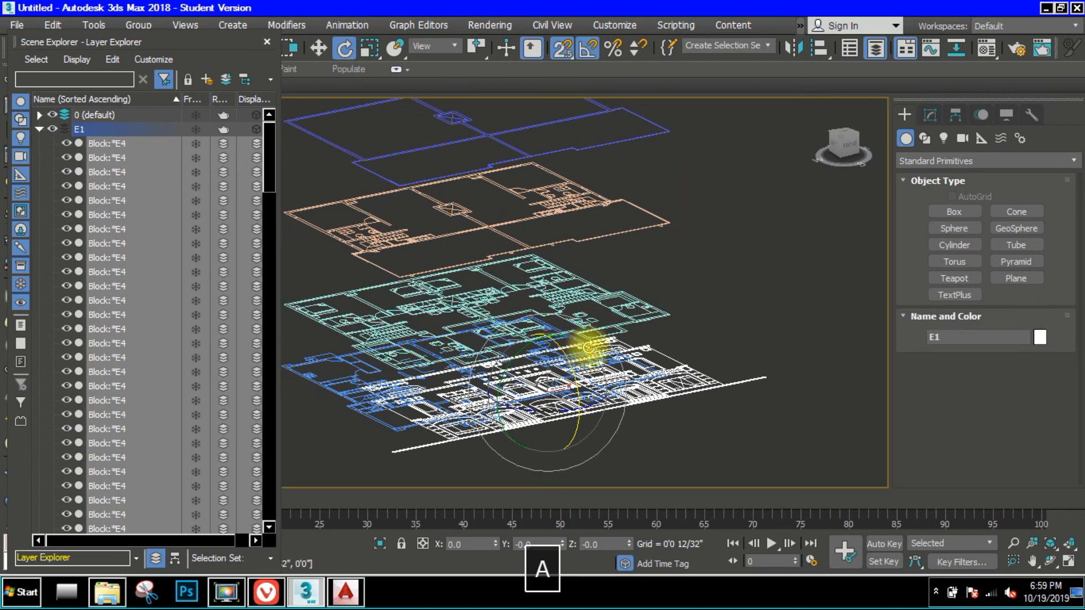
left_click_drag(568, 363, 573, 373)
scroll(578, 328, "down", 3)
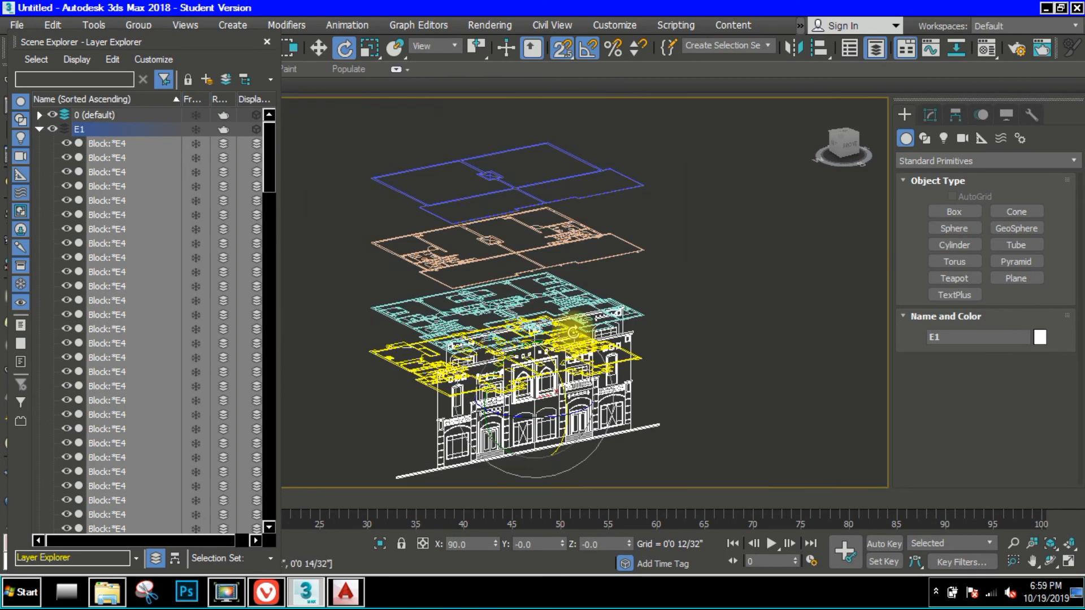
- Turn off position snapping and move the E1 elevation out in front of the stacked plans to a Y of about -0'4 7/32"
key("w")
middle_click_drag(516, 376, 523, 328, "alt")
key("s")
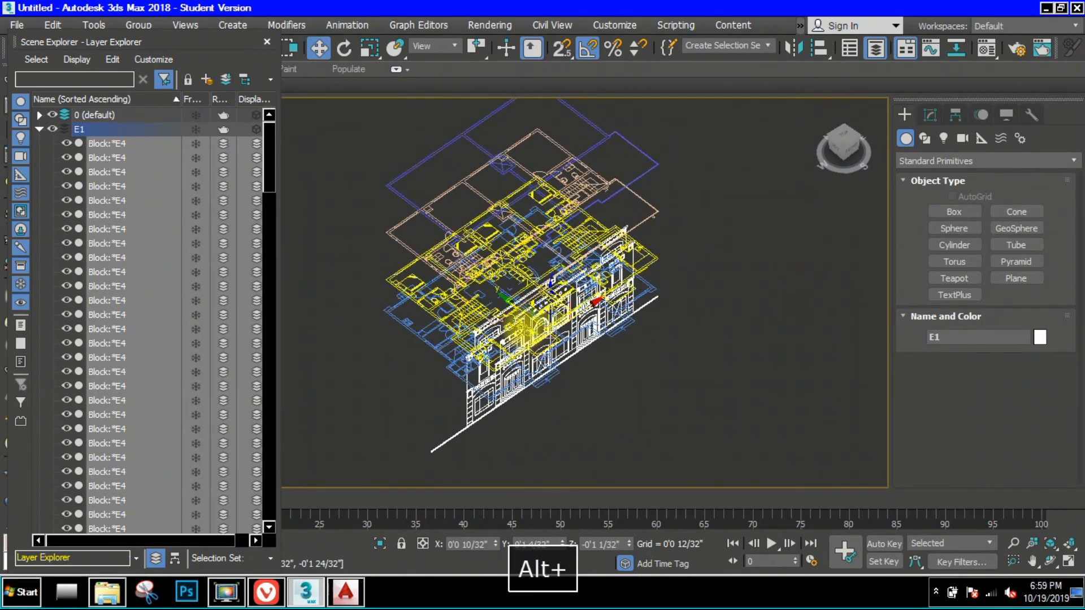
left_click_drag(515, 311, 626, 384)
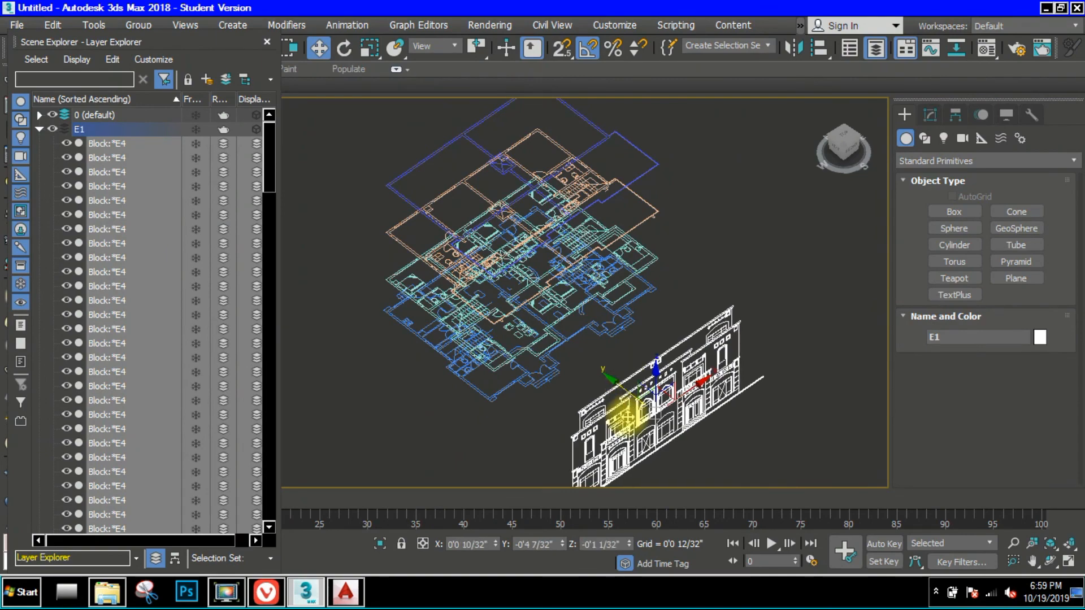
- Turn on 2.5D snapping and move the E1 elevation back toward the P1 plan to a Y of about -0'1 30/32", grabbing its lower outer corner
middle_click_drag(667, 388, 591, 370, "alt")
scroll(592, 370, "up", 3)
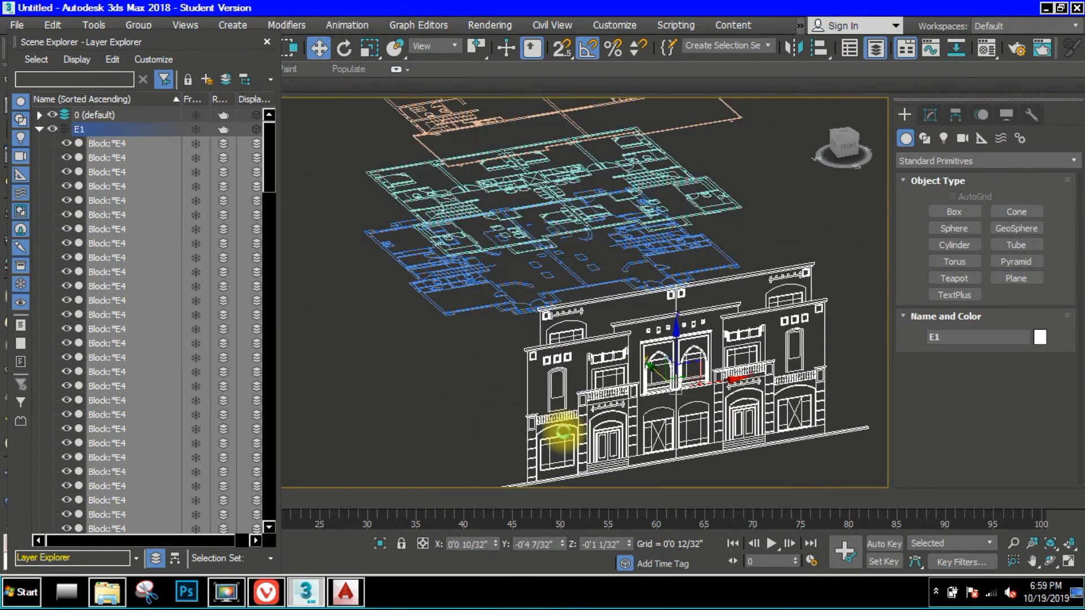
middle_click_drag(563, 432, 580, 398, "alt")
scroll(534, 484, "up", 2)
key("s")
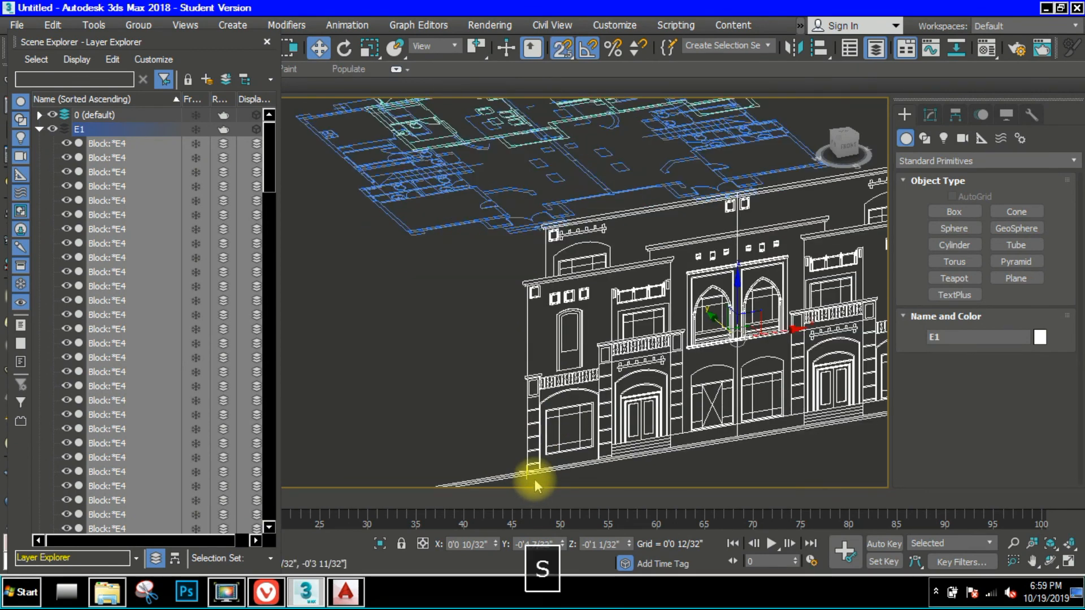
scroll(532, 478, "up", 2)
left_click_drag(524, 466, 362, 136)
left_click(221, 599)
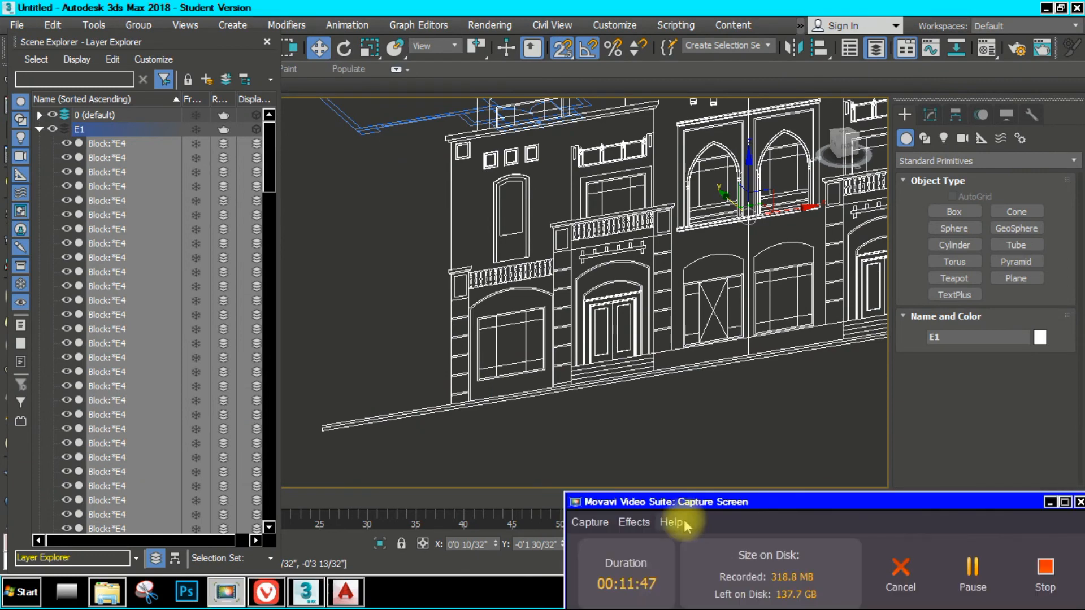
left_click(982, 587)
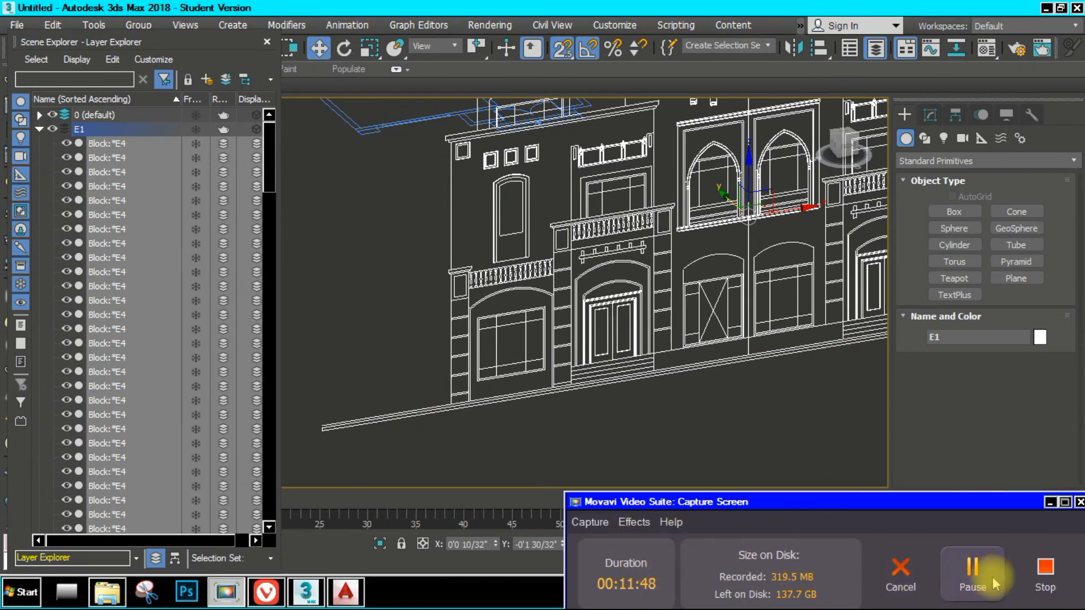
middle_click_drag(620, 385, 621, 387)
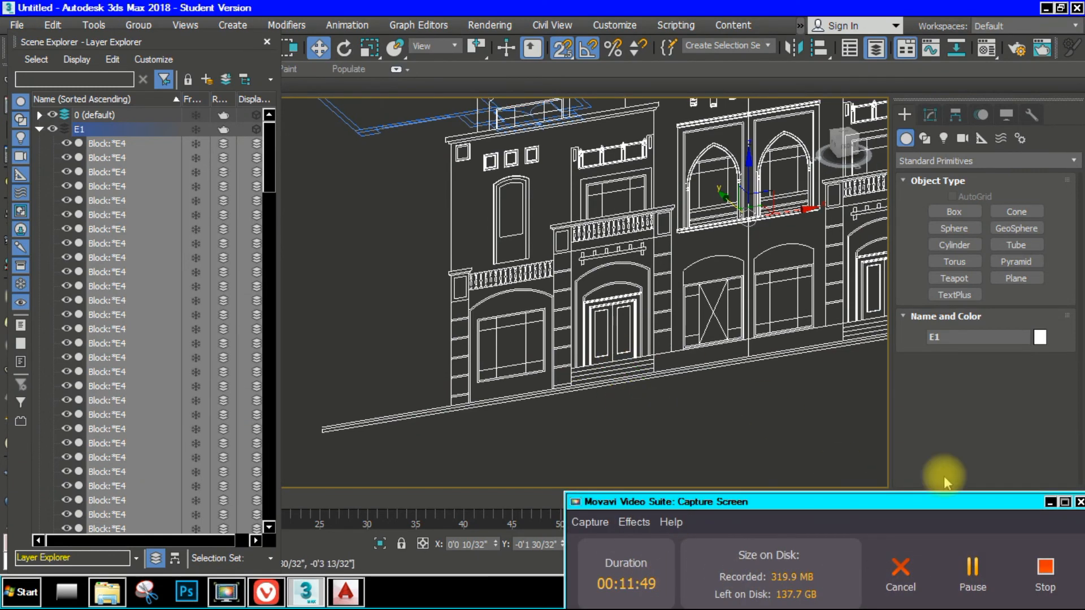
left_click(1050, 502)
- Turn on 3D snapping and try to snap the E1 elevation's lower outer corner to the P1 plan's corner
scroll(460, 407, "up", 3)
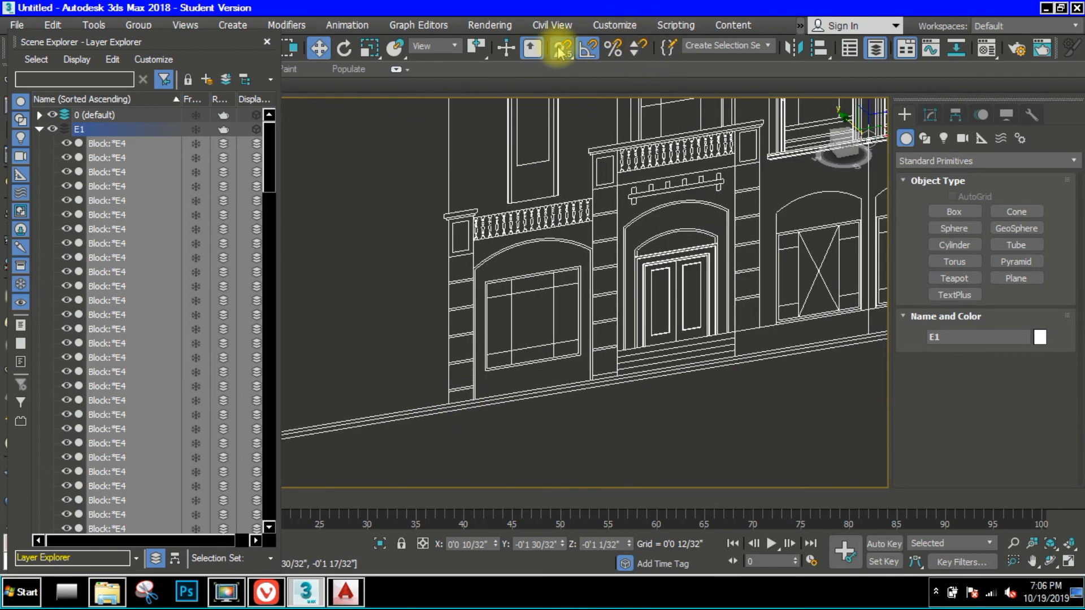
left_click_drag(563, 110, 559, 122)
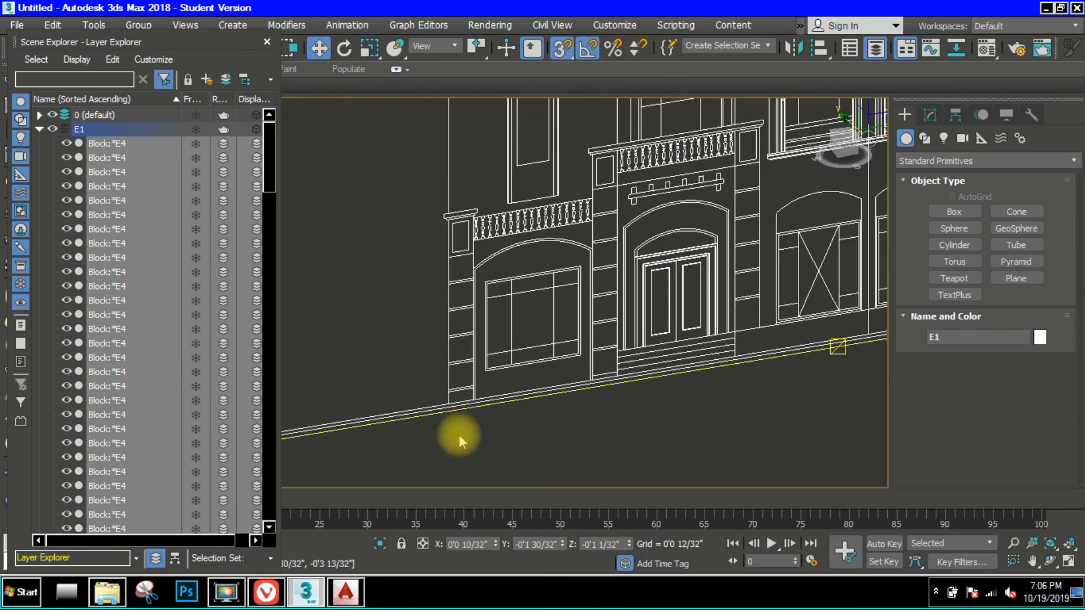
scroll(444, 390, "up", 3)
scroll(475, 390, "down", 6)
left_click_drag(441, 386, 423, 258)
scroll(424, 244, "up", 5)
scroll(423, 258, "up", 5)
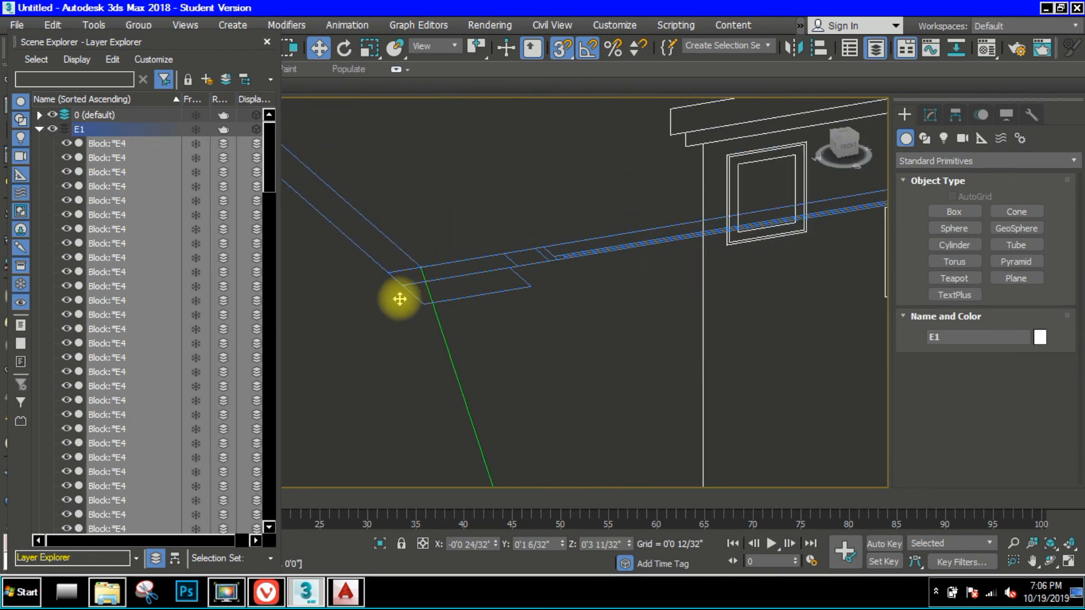
left_click_drag(400, 299, 413, 313)
scroll(447, 308, "down", 4)
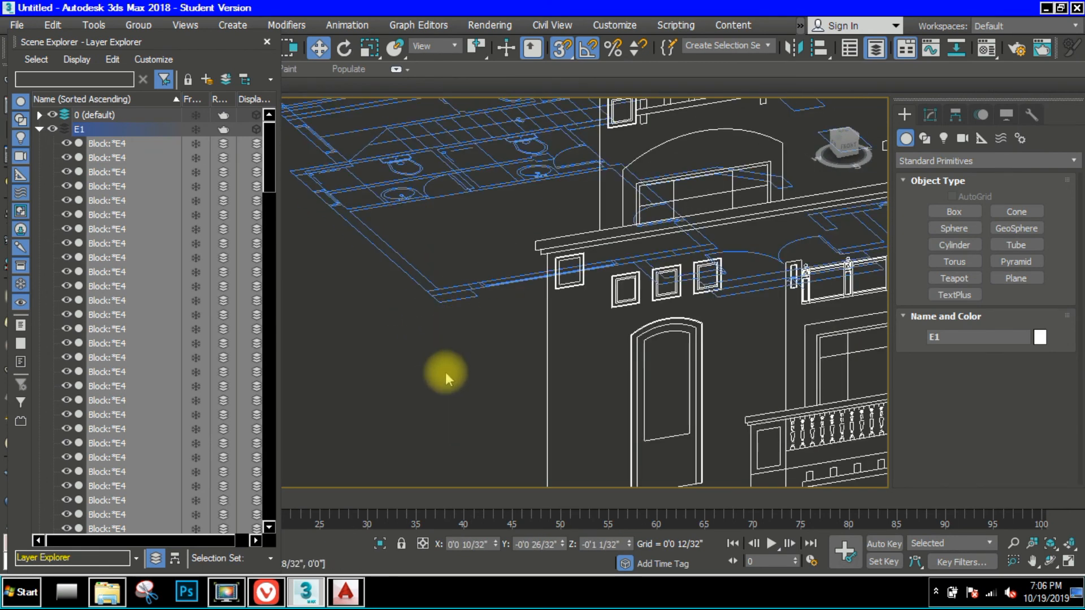
- Snap the E1 elevation by its lower outer corner onto the P1 plan's corner, to about X -0'0 13/32", Y -0'0 24/32", Z 0'2 9/32"
right_click(444, 407, "shift")
middle_click_drag(512, 381, 558, 205)
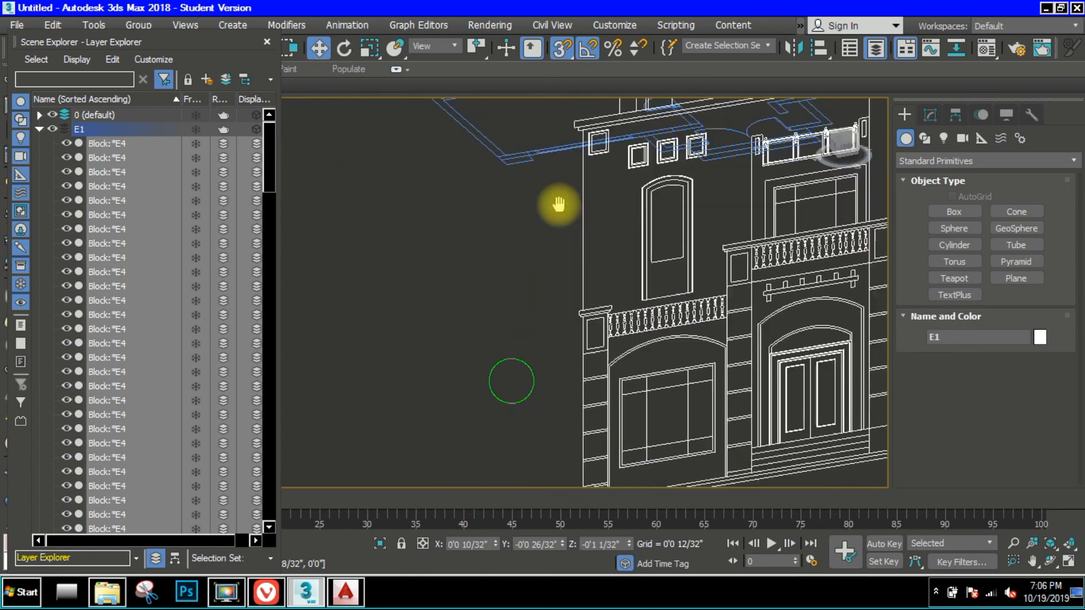
scroll(552, 402, "up", 3)
scroll(637, 406, "up", 2)
scroll(647, 430, "down", 6)
left_click_drag(647, 430, 567, 167)
scroll(627, 226, "up", 4)
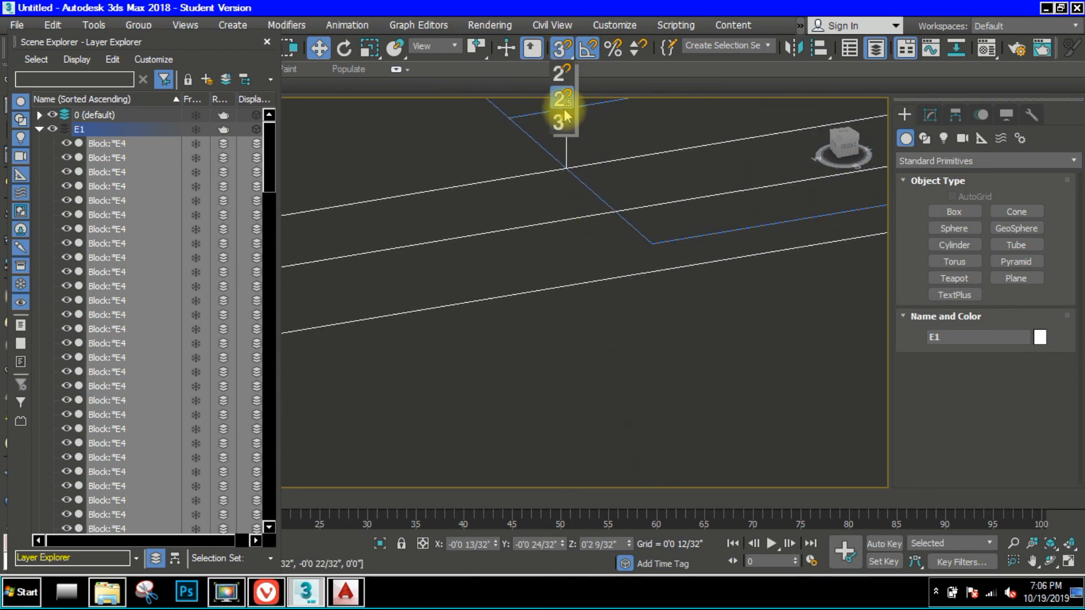
- Choose 2.5D snapping, then move the E1 elevation out in front of the stacked plans with snapping off, to a Y of about -0'2 23/32"
scroll(535, 248, "down", 8)
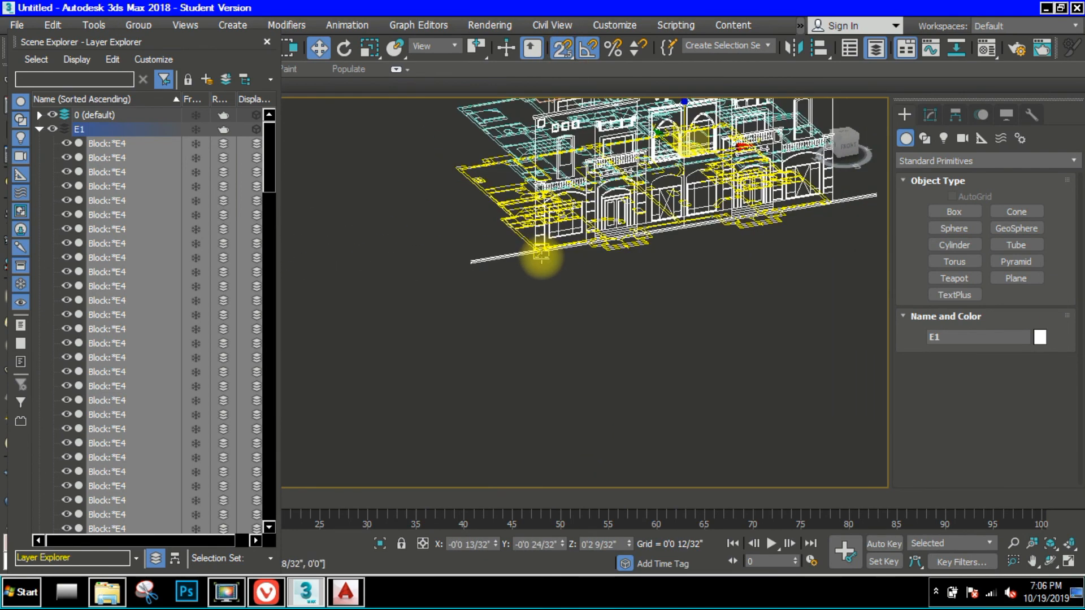
middle_click_drag(548, 254, 600, 260)
scroll(648, 184, "up", 3)
middle_click_drag(638, 163, 542, 271, "alt")
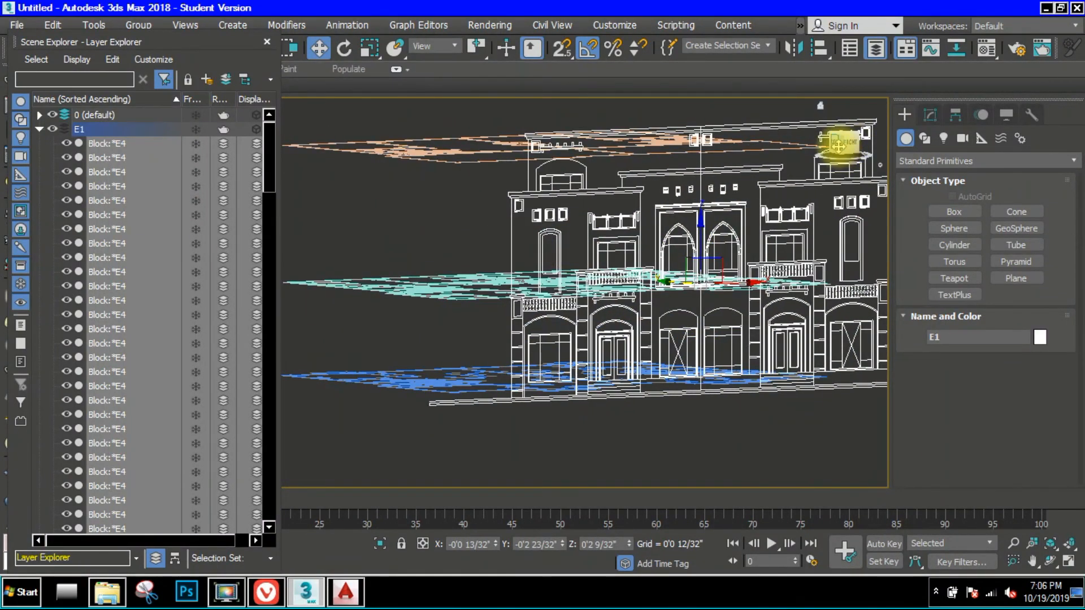
- Lower the P2 plan slightly along Z to the base of the E1 elevation's first-floor balustrades
middle_click_drag(839, 149, 648, 230, "alt")
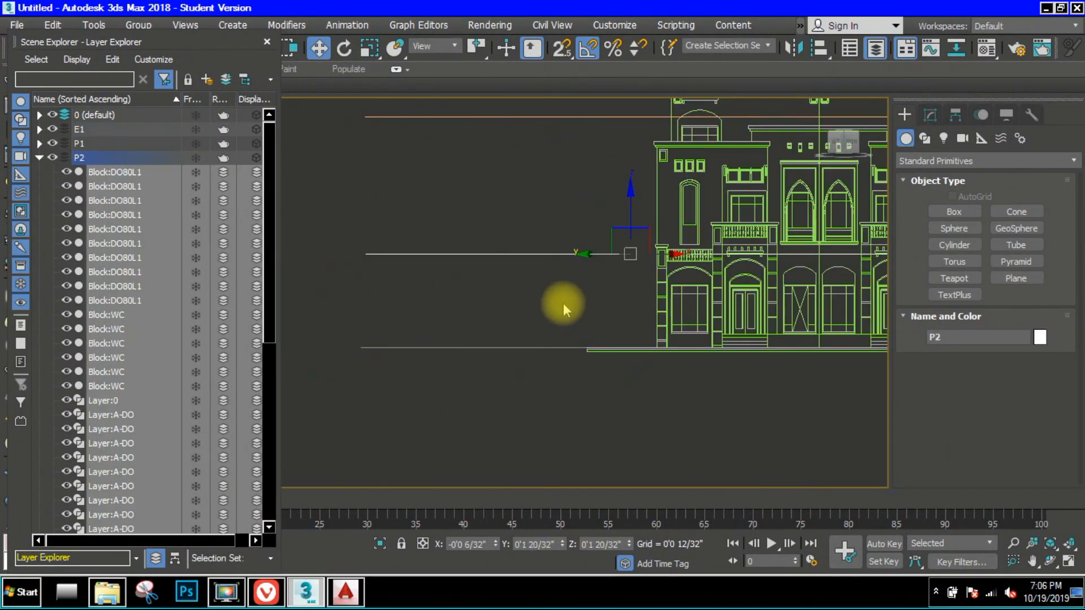
key("s")
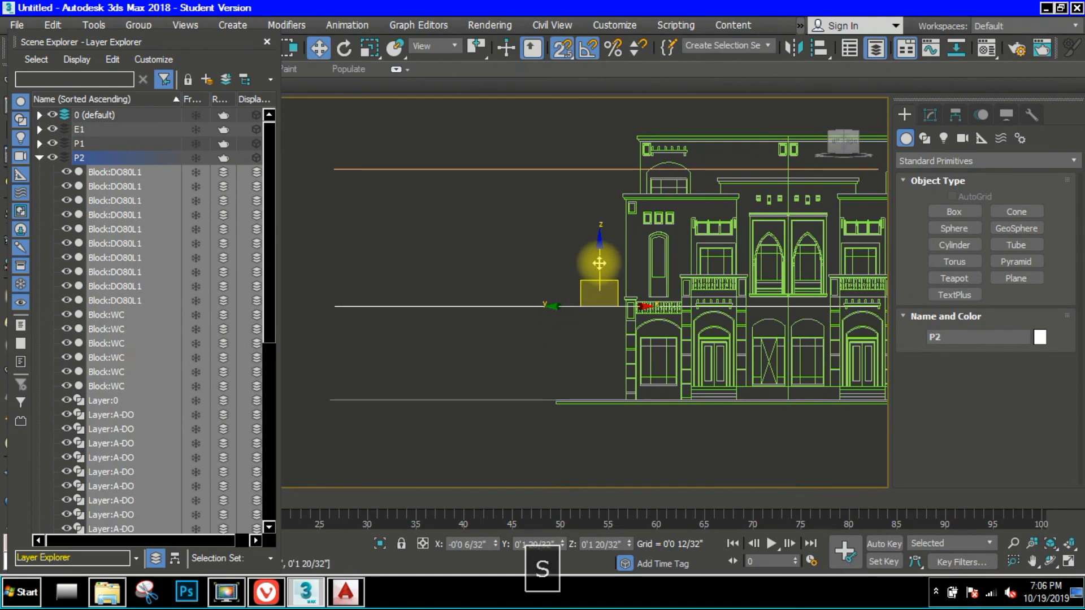
key("Escape")
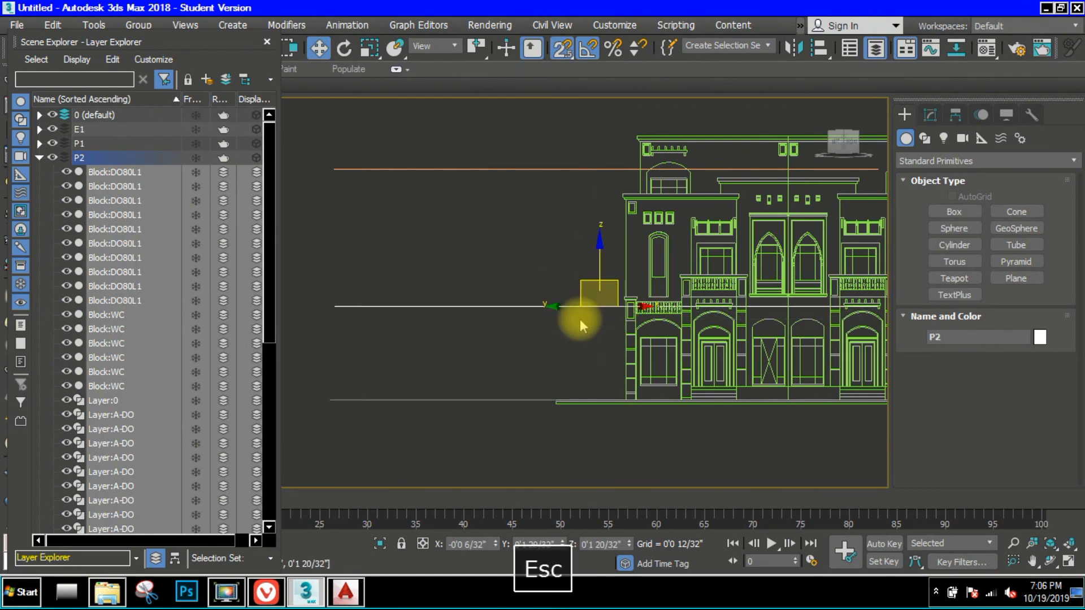
right_click(530, 249, "shift")
left_click(509, 228)
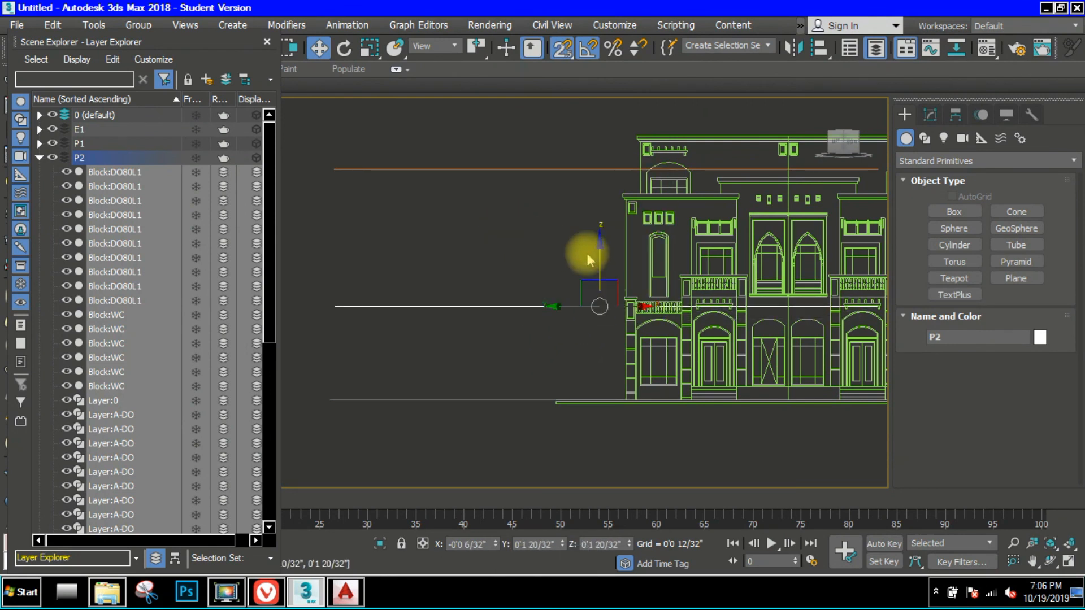
middle_click_drag(588, 254, 615, 261)
left_click_drag(595, 260, 595, 272)
- Lower the P3 plan to a Z of about 0'3 6/32" and the P4 plan to about 0'4 16/32", matching the E1 elevation's upper levels
left_click_drag(571, 196, 591, 209, "shift")
scroll(601, 253, "down", 3)
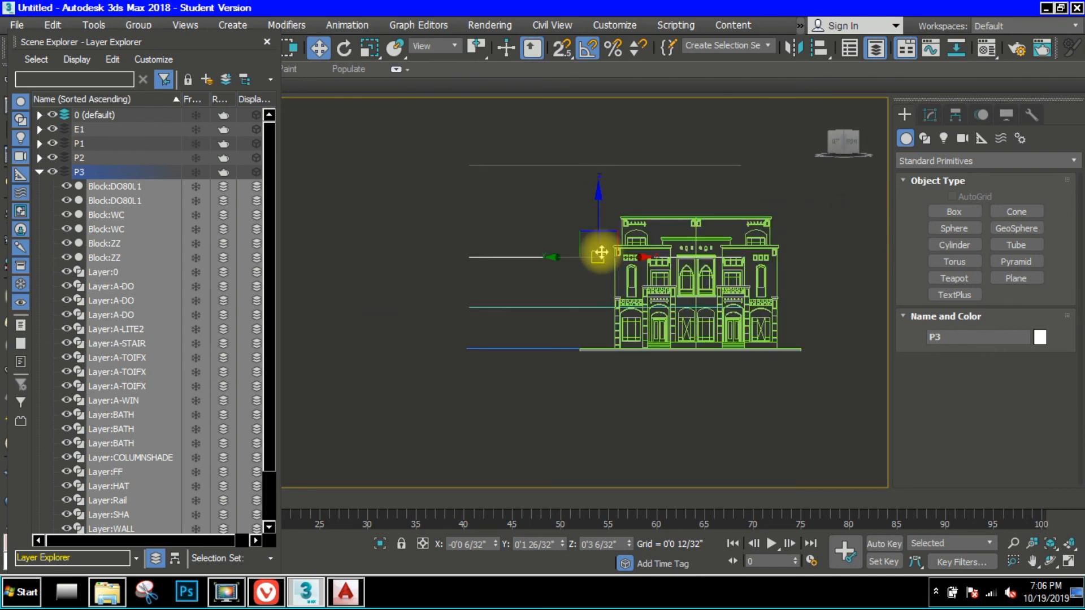
left_click(561, 147)
left_click_drag(592, 121, 579, 187)
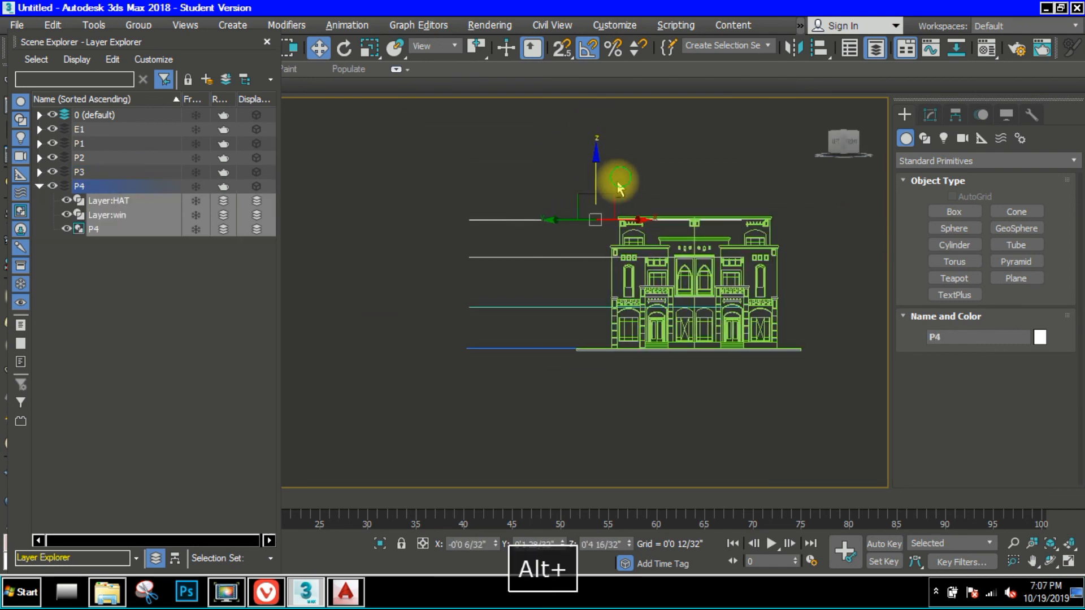
middle_click_drag(618, 177, 567, 225, "alt")
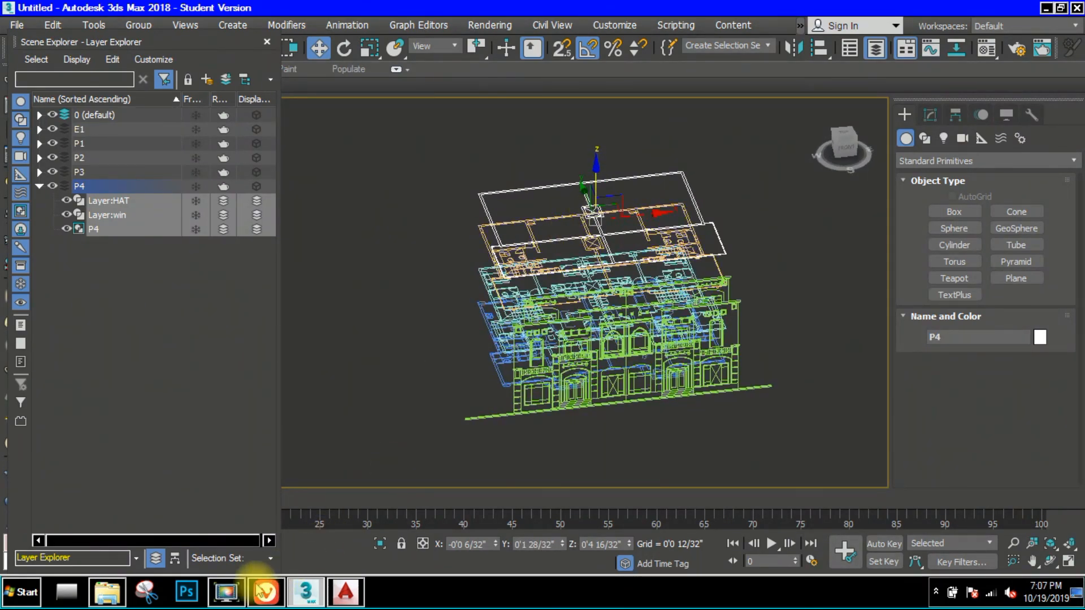
left_click(261, 591)
middle_click_drag(521, 412, 659, 450, "alt")
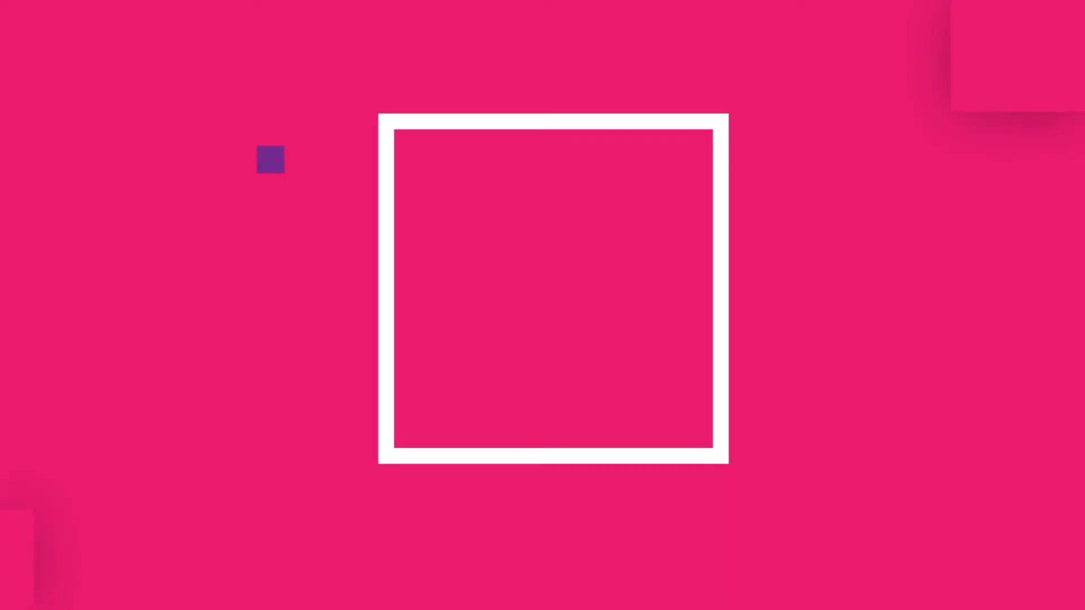